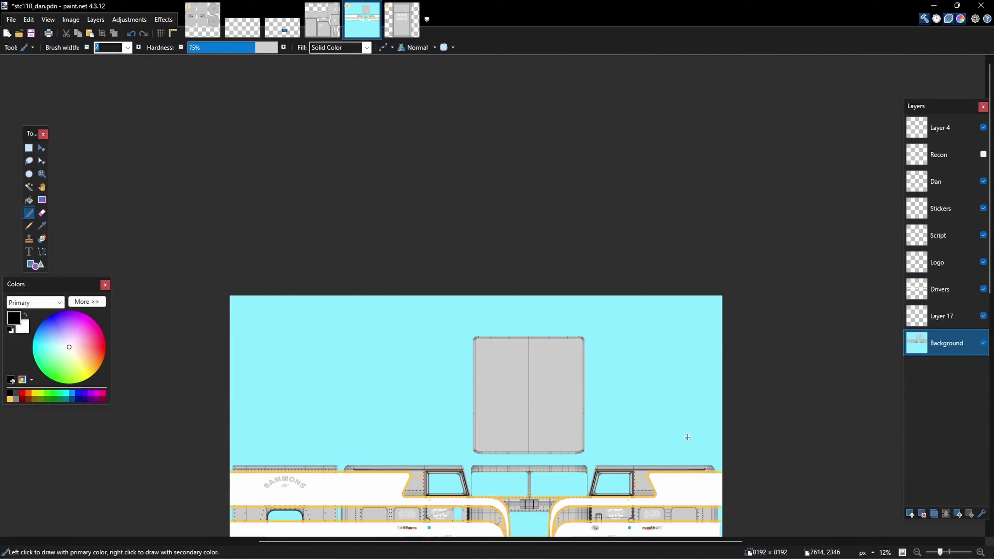
ctrl+scroll(688, 436, down, 2)
ctrl+scroll(625, 463, up, 1)
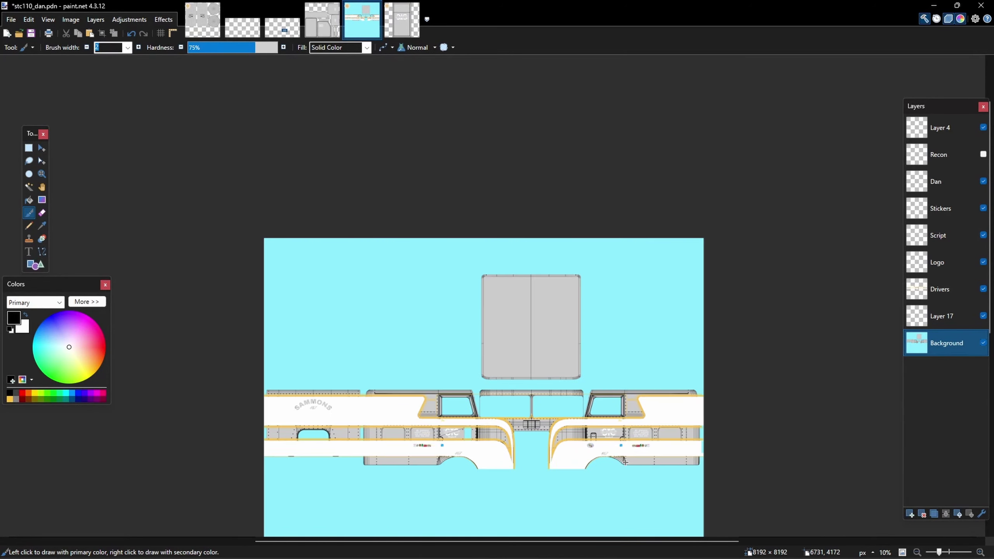
scroll(618, 274, down, 3)
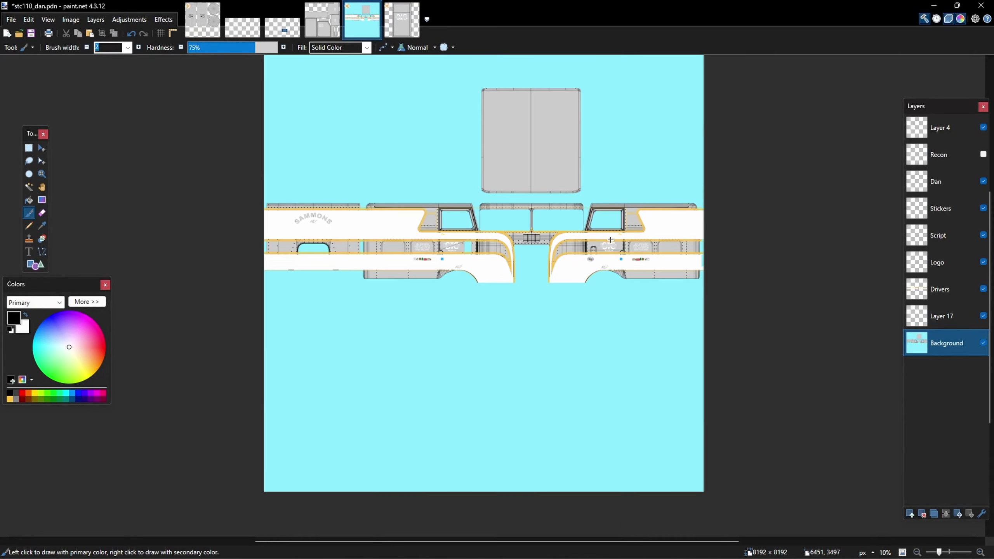
scroll(610, 251, up, 1)
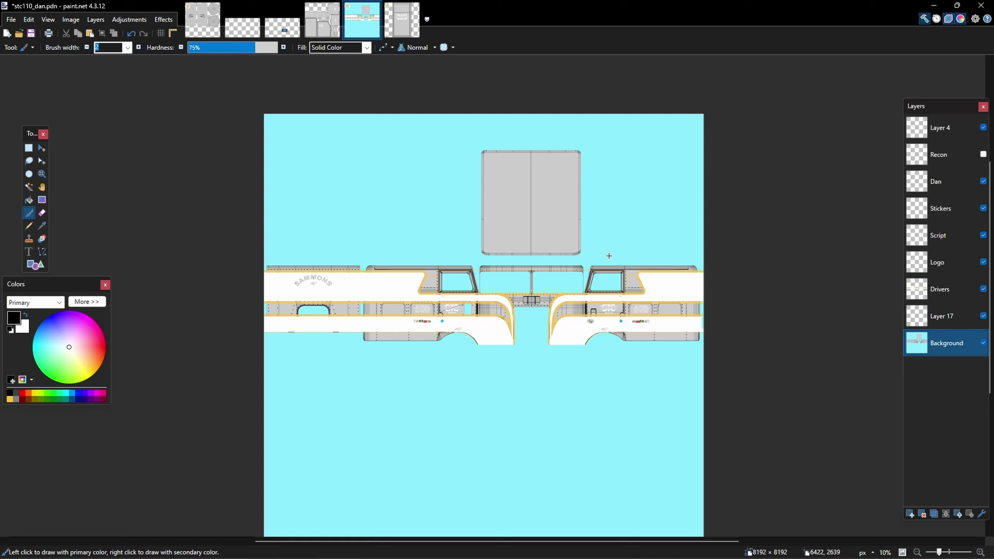
Open new_school_ft.pdn from the pdn files folder of Ruda 389 in Mod Trucks.
click(13, 21)
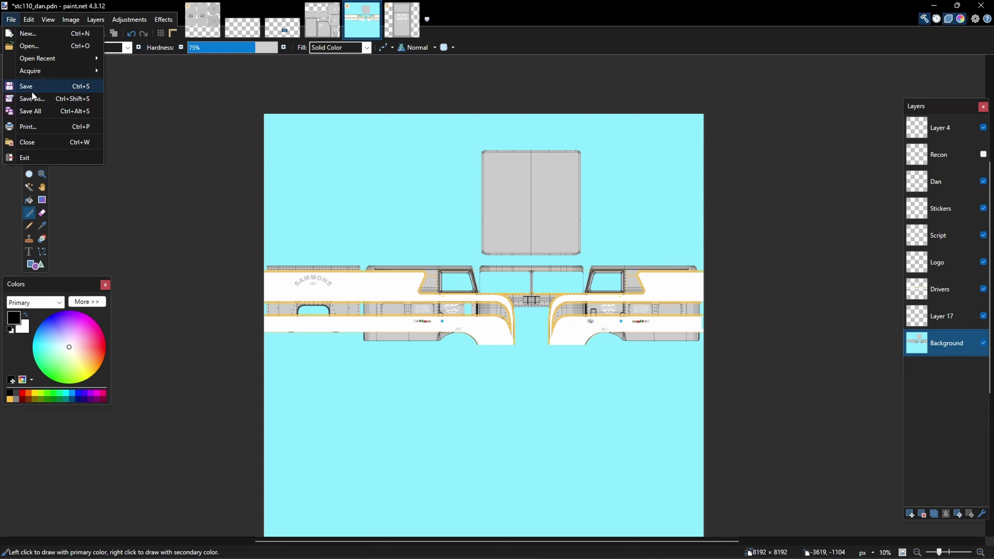
click(28, 46)
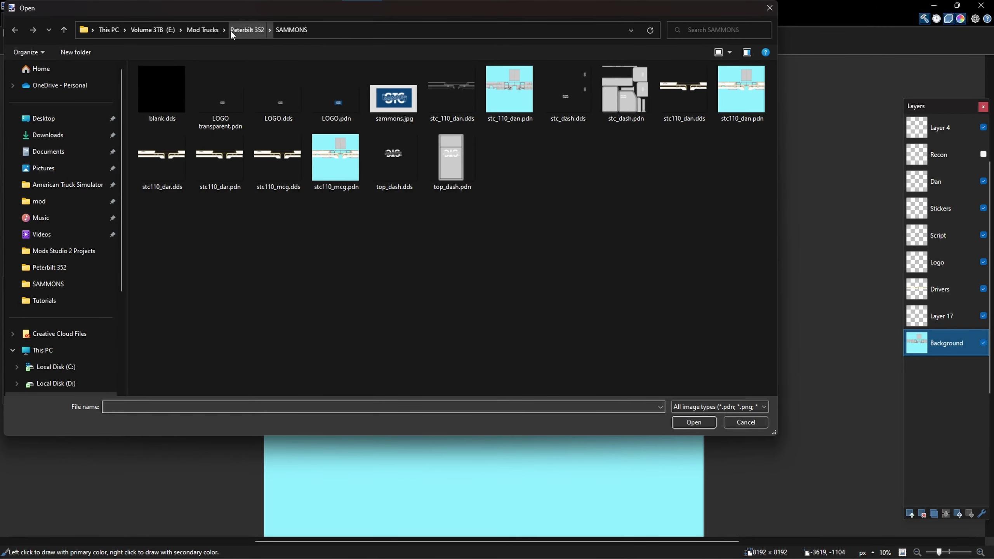
click(204, 30)
scroll(184, 217, down, 5)
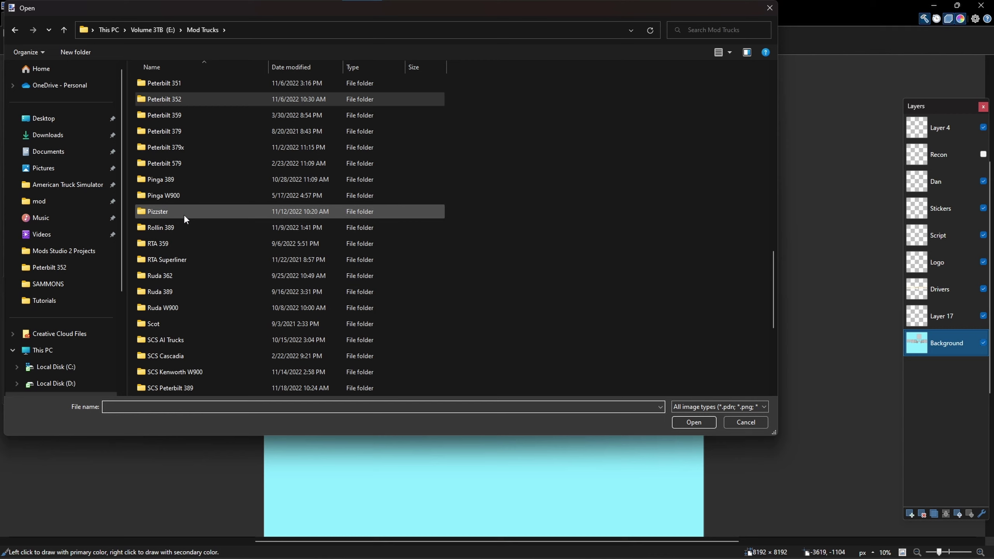
double_click(169, 292)
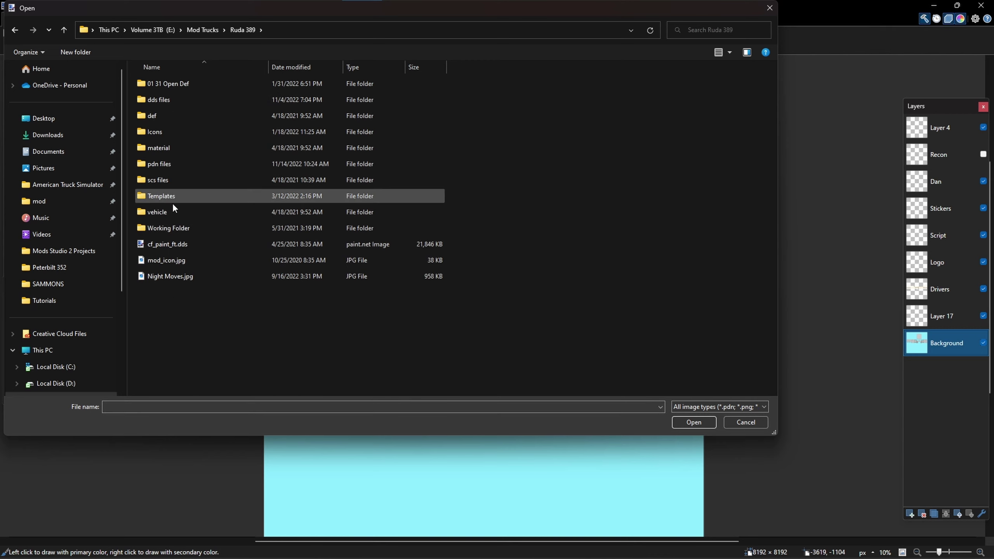
double_click(157, 165)
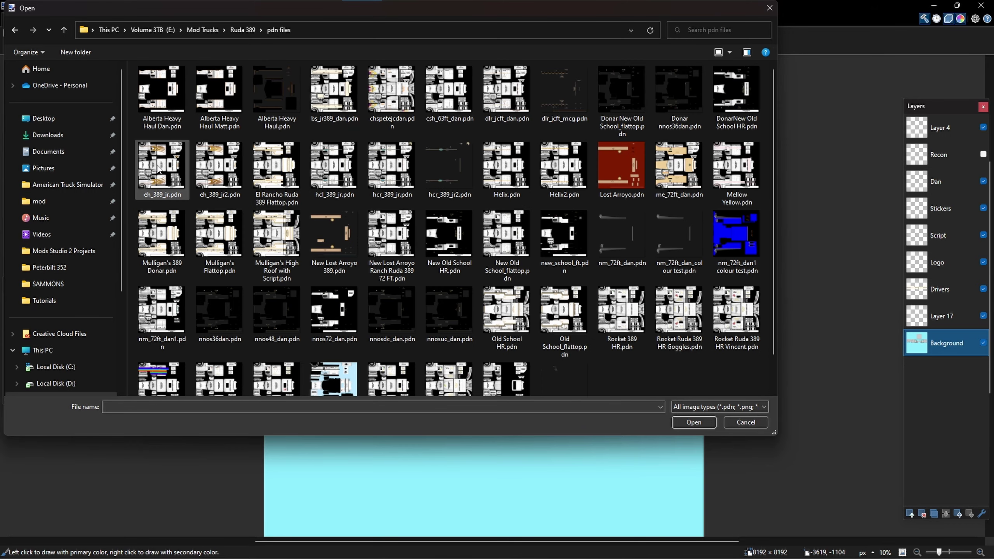
double_click(558, 231)
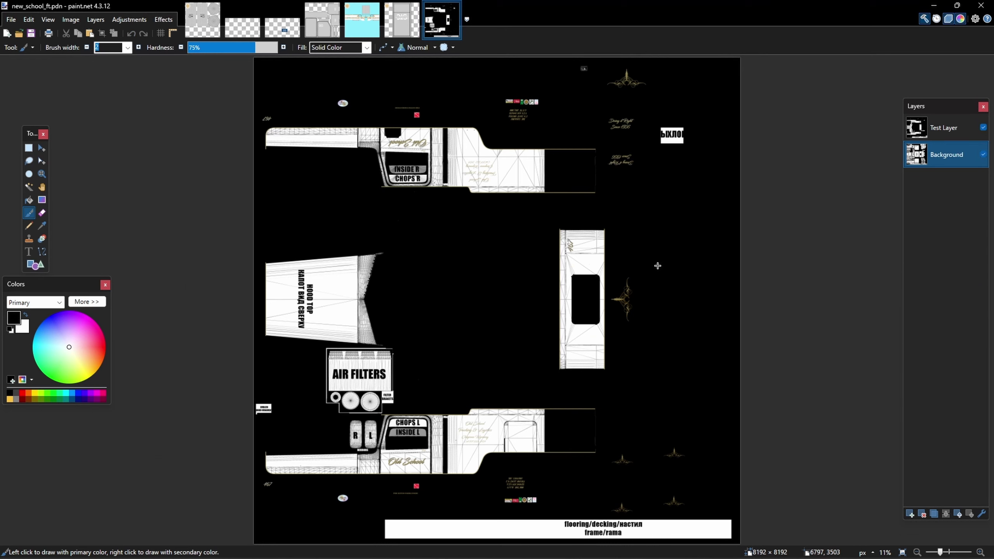
Hide and show the Test Layer to compare the truck template with and without it.
ctrl+scroll(657, 266, down, 1)
click(947, 130)
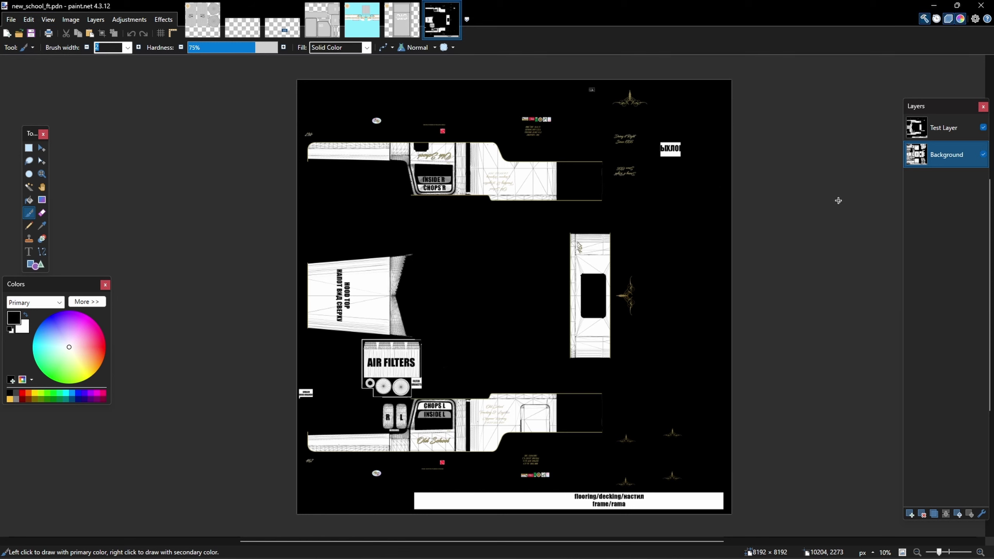
click(983, 129)
click(983, 128)
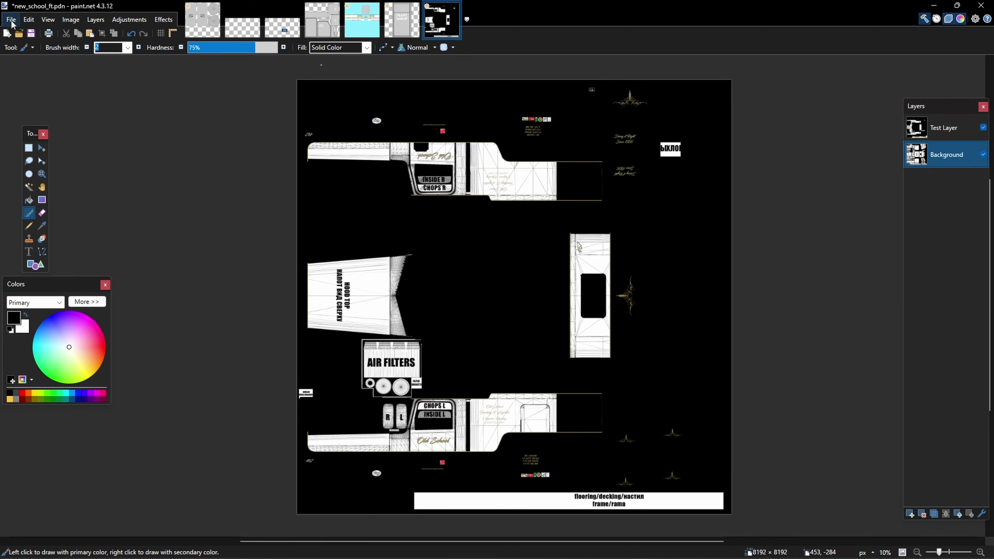
Open hcr_389_jr.pdn from the same folder and close new_school_ft.pdn.
click(11, 19)
click(27, 50)
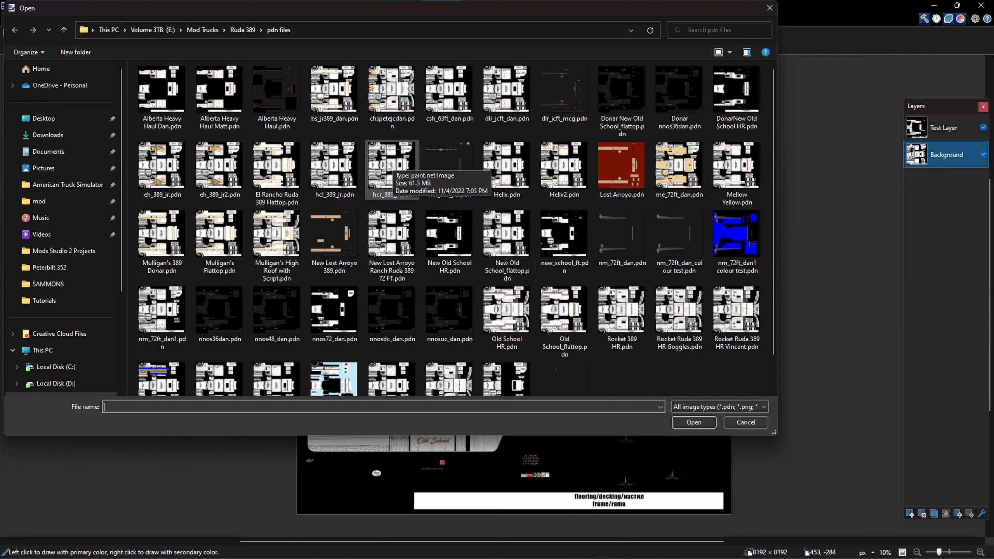
double_click(386, 161)
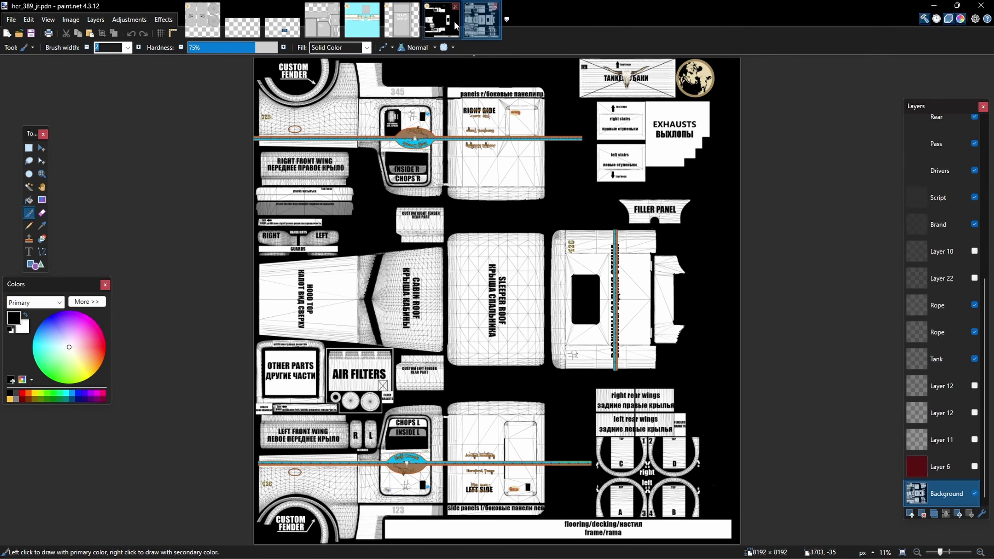
click(456, 7)
click(476, 363)
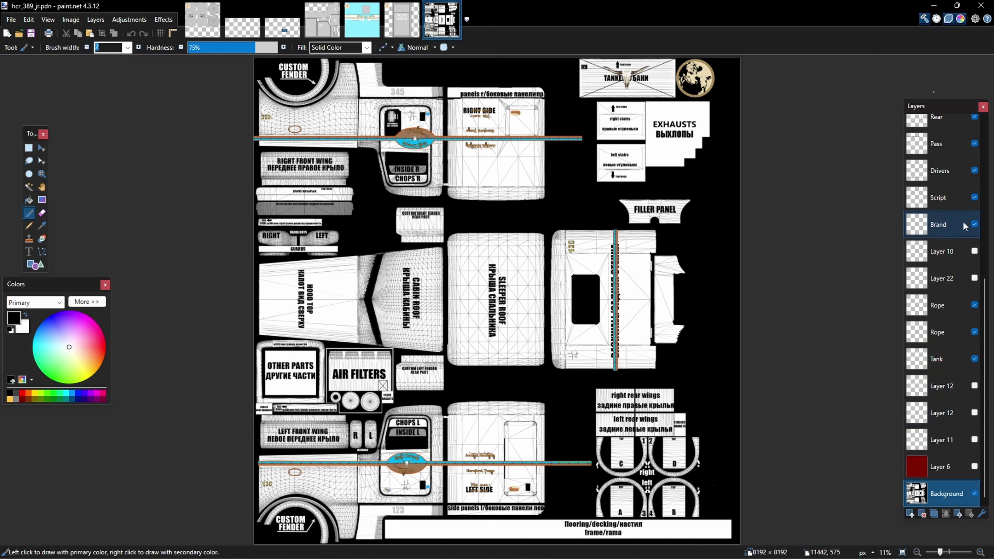
Toggle the Script layer's visibility off and on twice to see which lettering it holds.
click(975, 198)
click(975, 197)
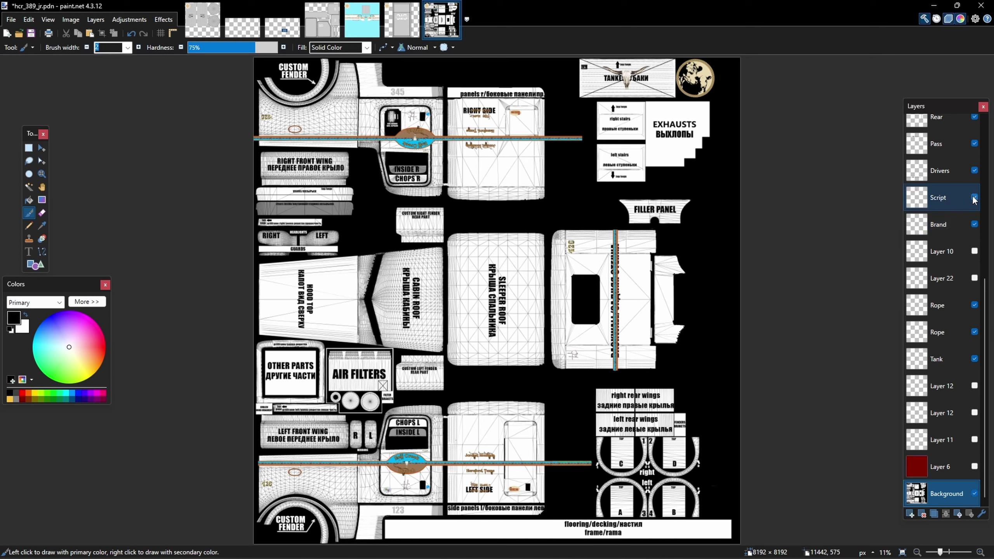
click(974, 197)
click(975, 197)
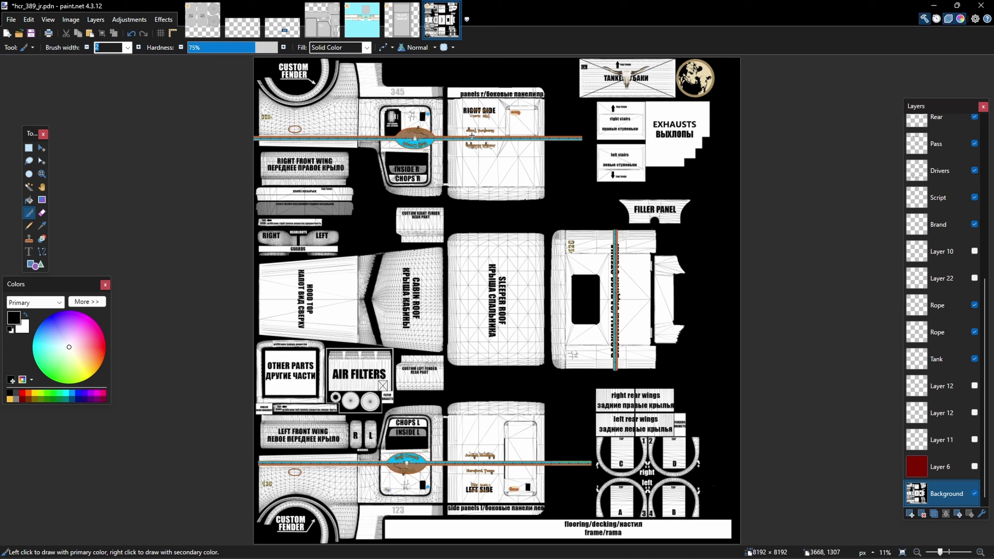
Select the lettering area on the sleeper's right side, about 864 × 1029 px, and try moving it down on the Background layer.
click(29, 150)
drag(459, 125, 512, 165)
drag(456, 98, 508, 159)
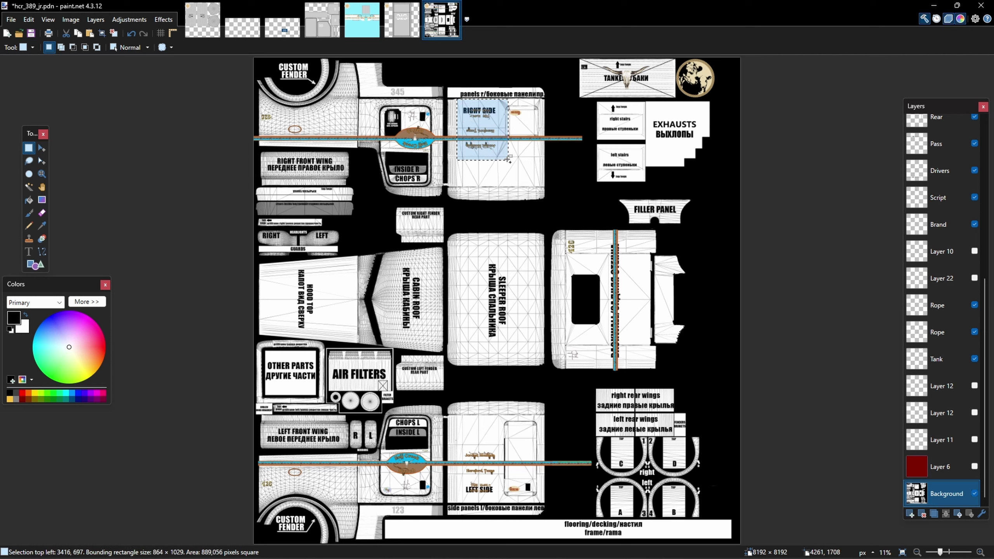
key(m)
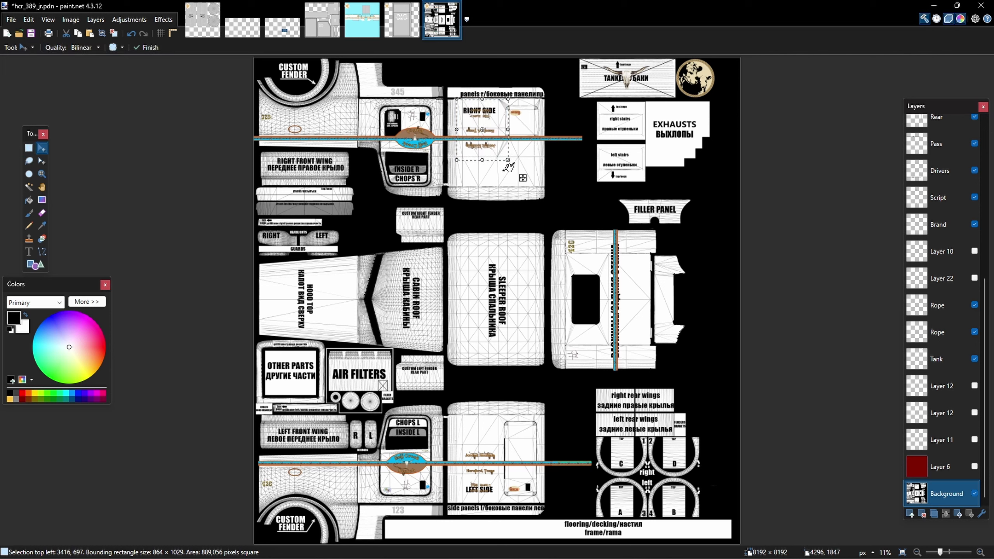
drag(522, 177, 540, 269)
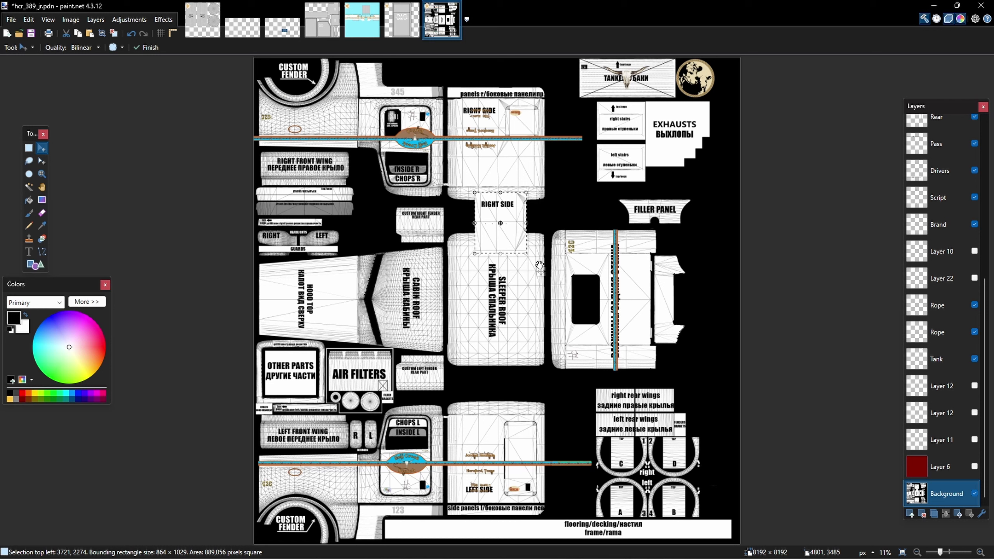
key(ctrl+z)
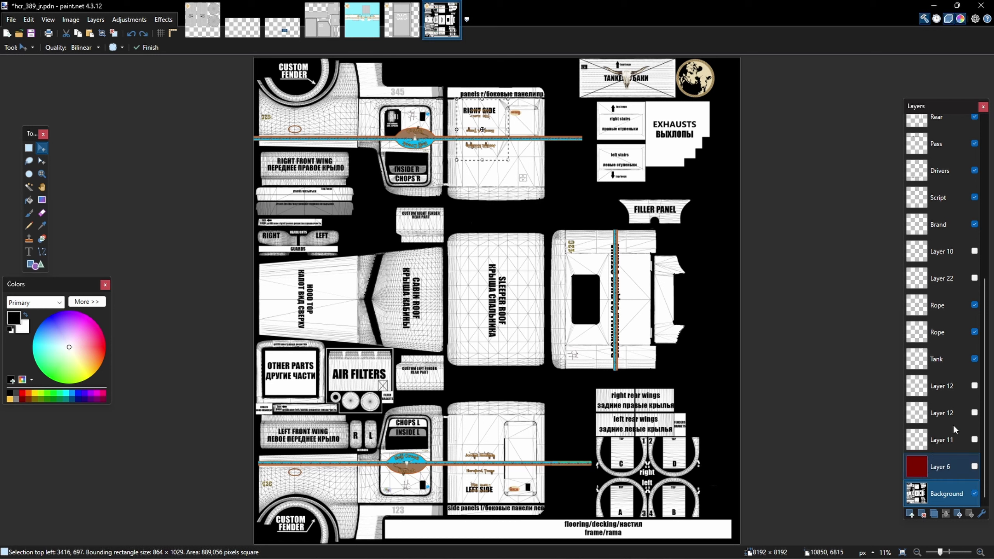
Try moving the selected lettering and rotating it -90° on the Script layer, undoing the changes and clearing the selection.
click(955, 197)
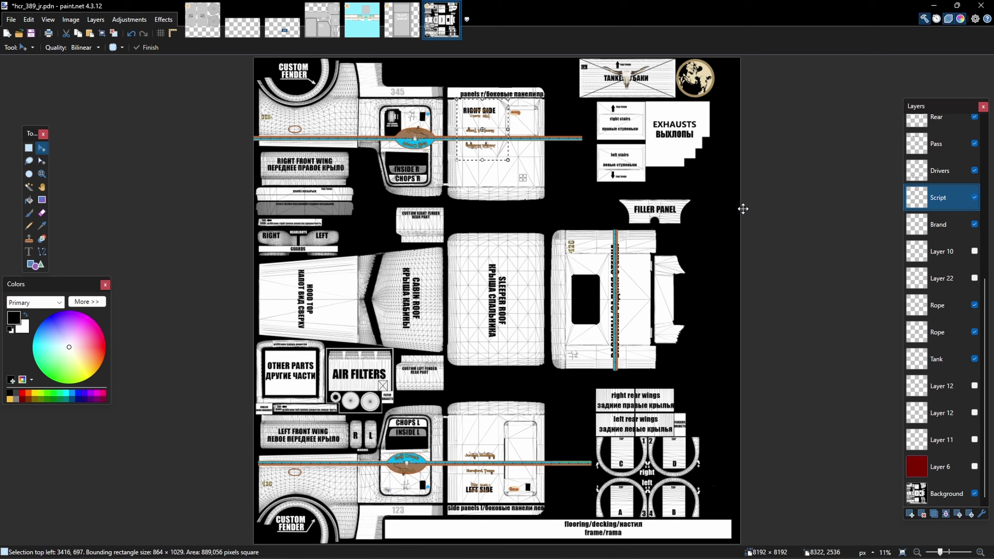
drag(523, 179, 550, 329)
drag(471, 320, 464, 268)
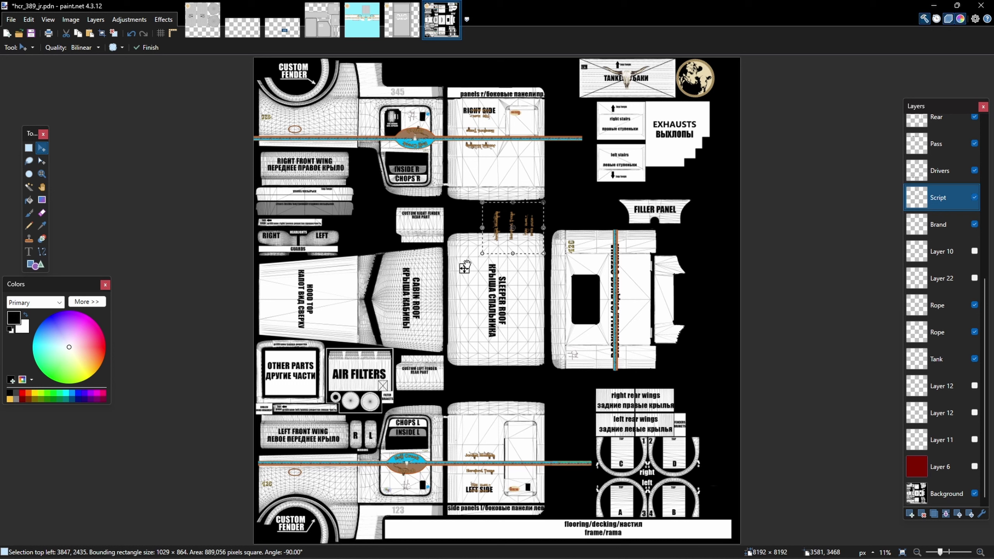
drag(464, 268, 469, 320)
key(ctrl+z)
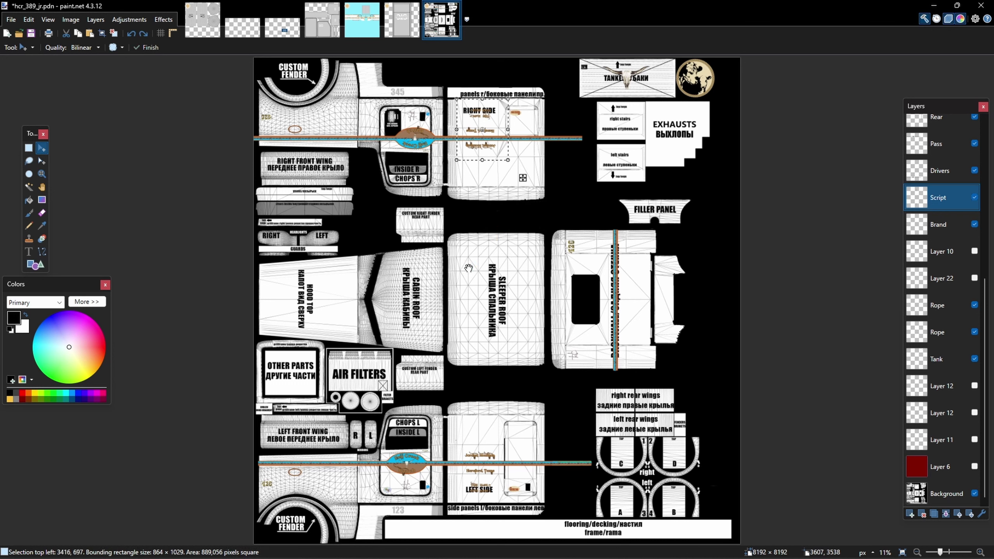
key(ctrl+d)
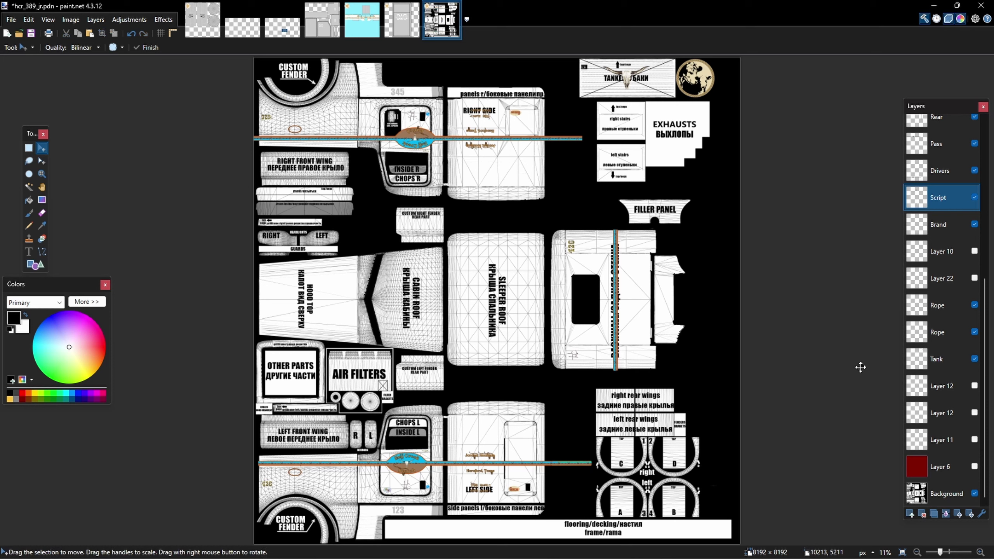
Show the dark red Layer 6 to view the artwork against a solid colour, and hide it again.
scroll(943, 386, up, 5)
scroll(943, 383, down, 5)
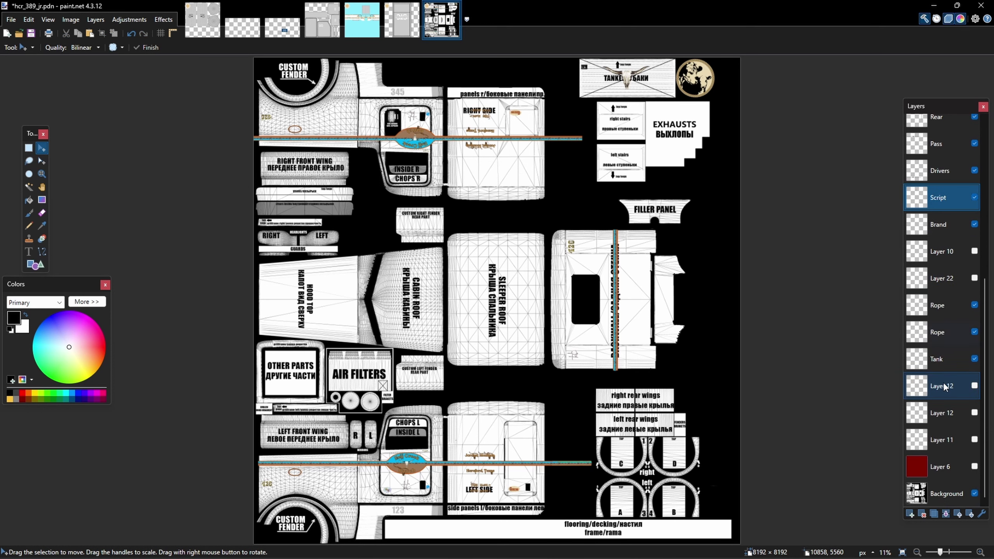
click(975, 467)
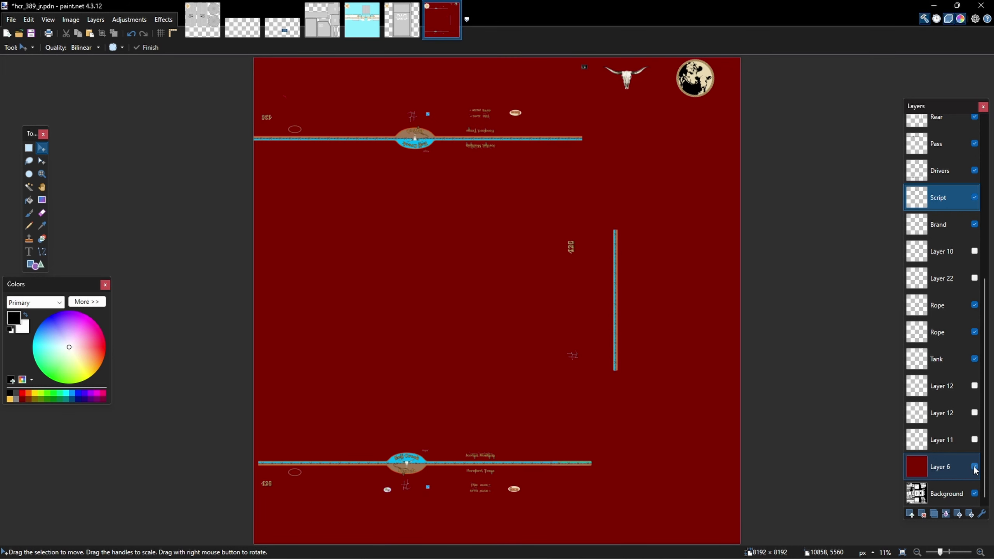
click(974, 466)
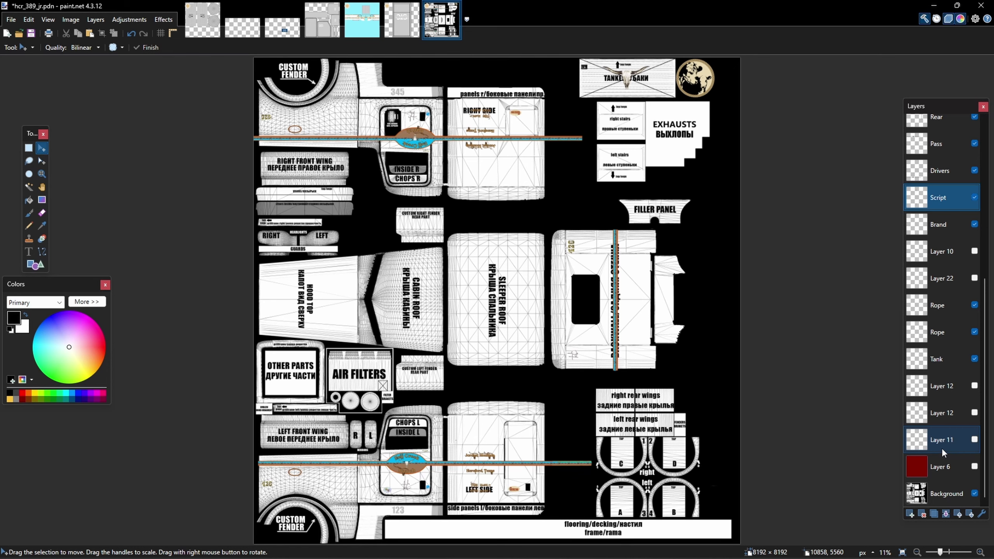
Hide and show the Cow and Calf layer to check the artwork on the tanker face.
ctrl+scroll(710, 81, up, 4)
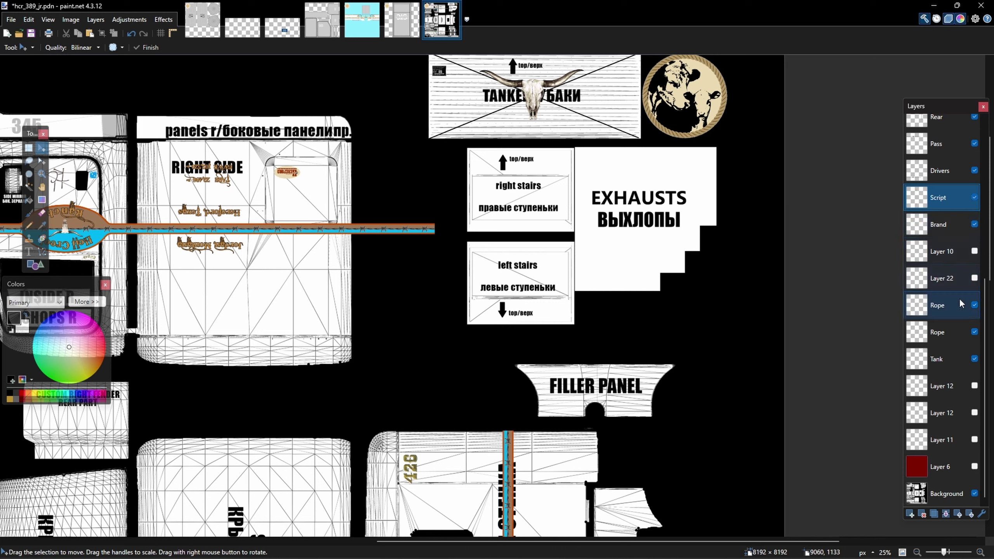
scroll(956, 225, up, 5)
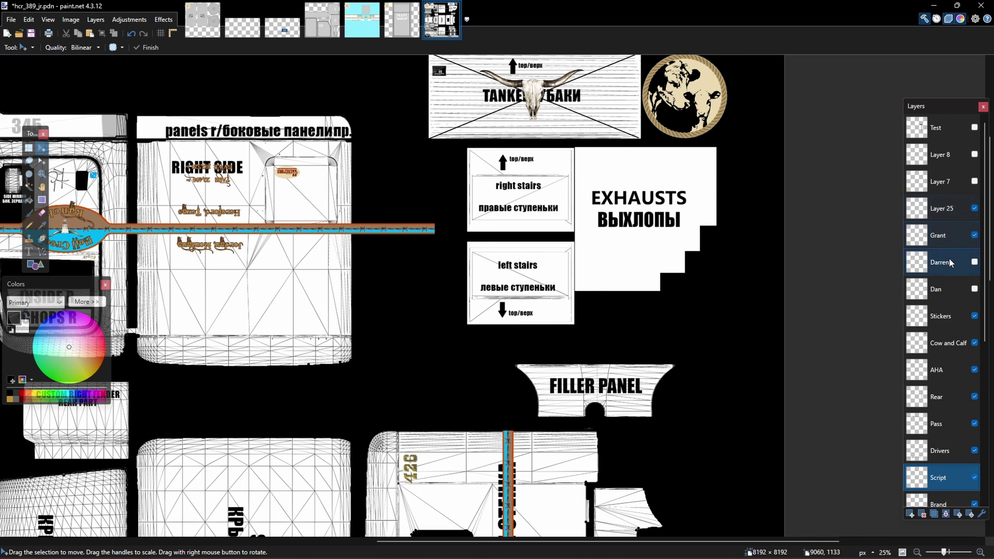
click(974, 342)
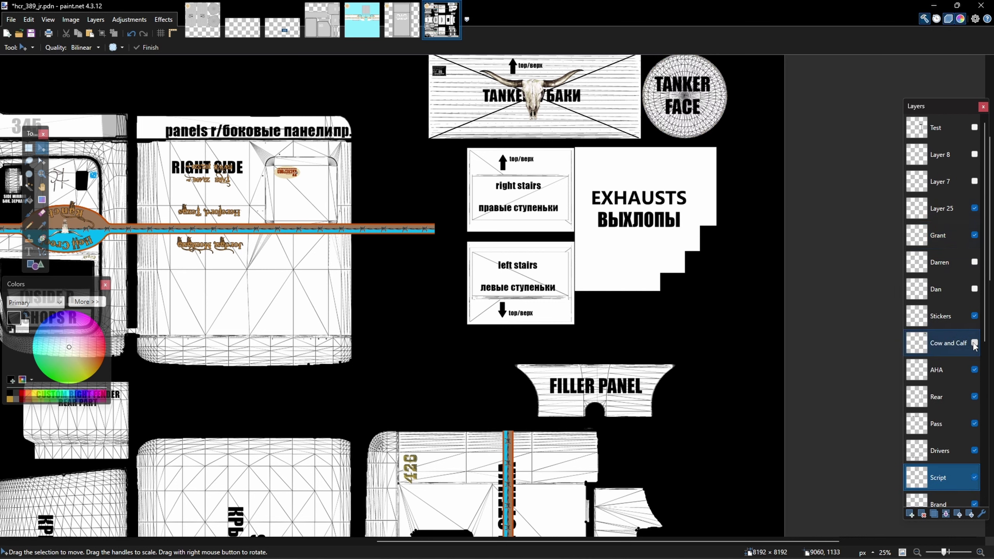
click(974, 344)
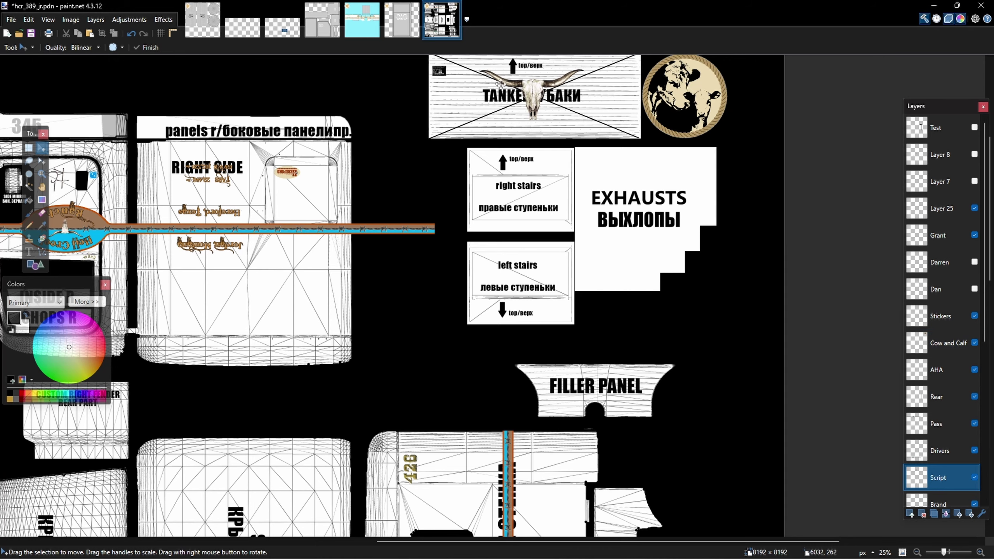
ctrl+scroll(579, 177, down, 3)
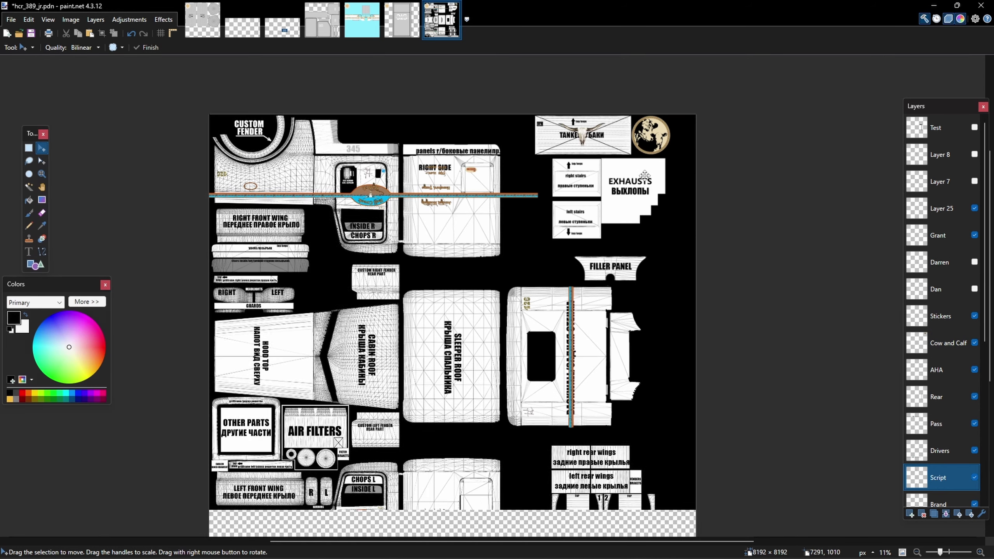
ctrl+scroll(272, 137, down, 1)
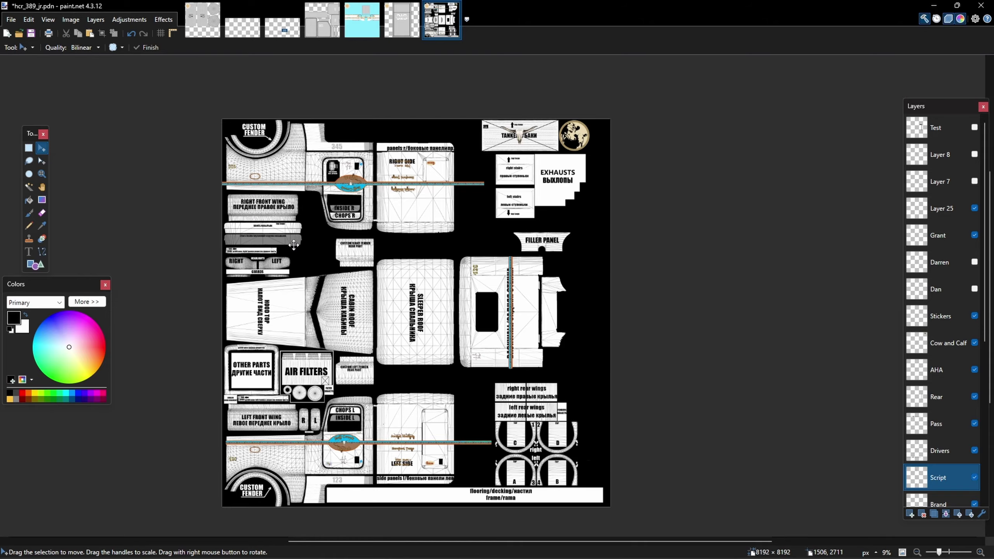
ctrl+scroll(293, 247, up, 6)
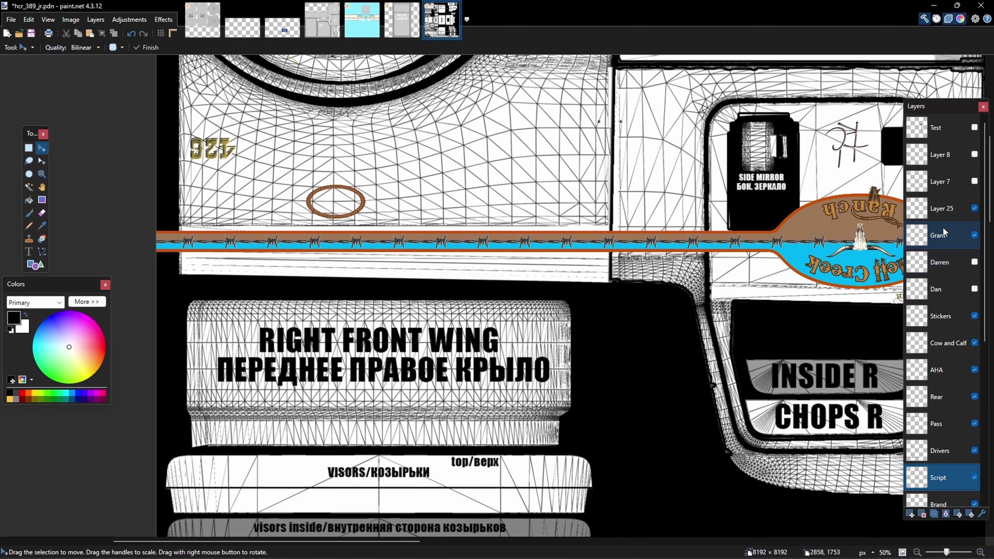
ctrl+scroll(449, 122, down, 1)
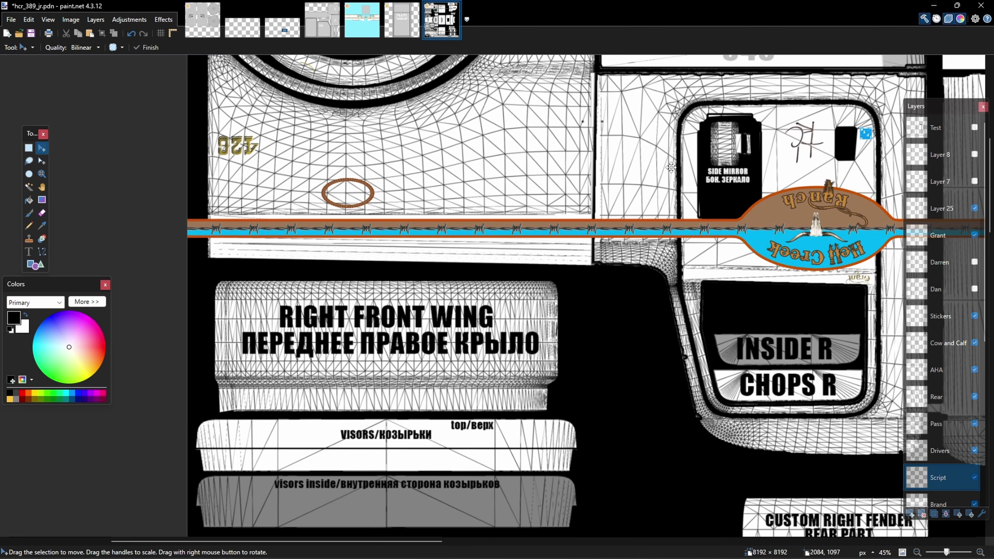
Hide and show the Drivers layer to check its artwork on the template's left side.
ctrl+scroll(197, 142, down, 3)
ctrl+scroll(410, 209, down, 1)
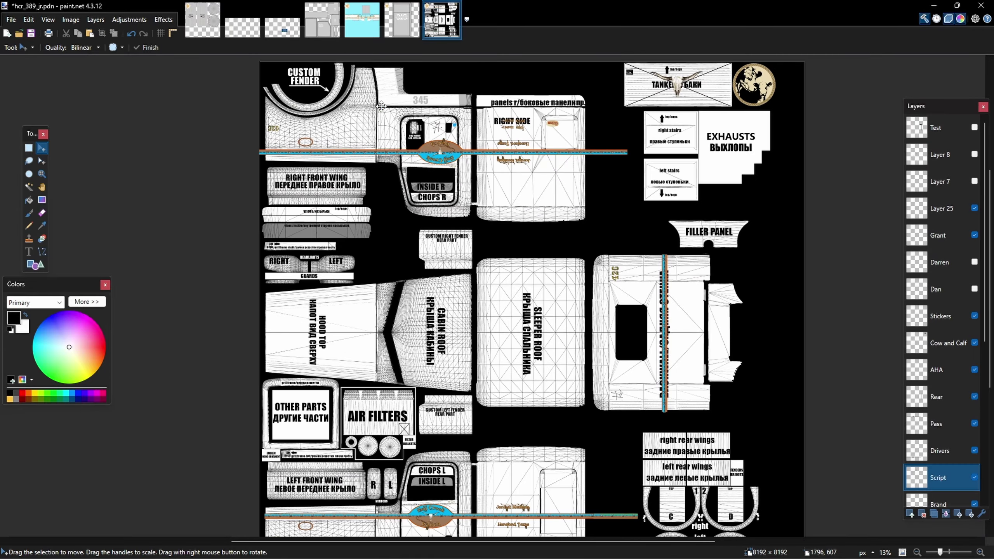
ctrl+scroll(402, 219, down, 2)
ctrl+scroll(471, 343, up, 4)
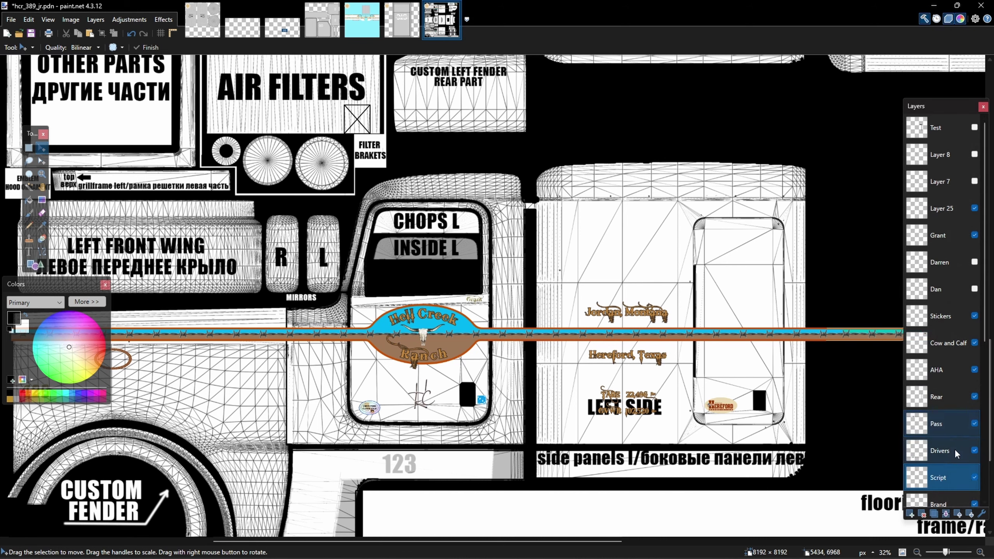
click(974, 451)
click(975, 451)
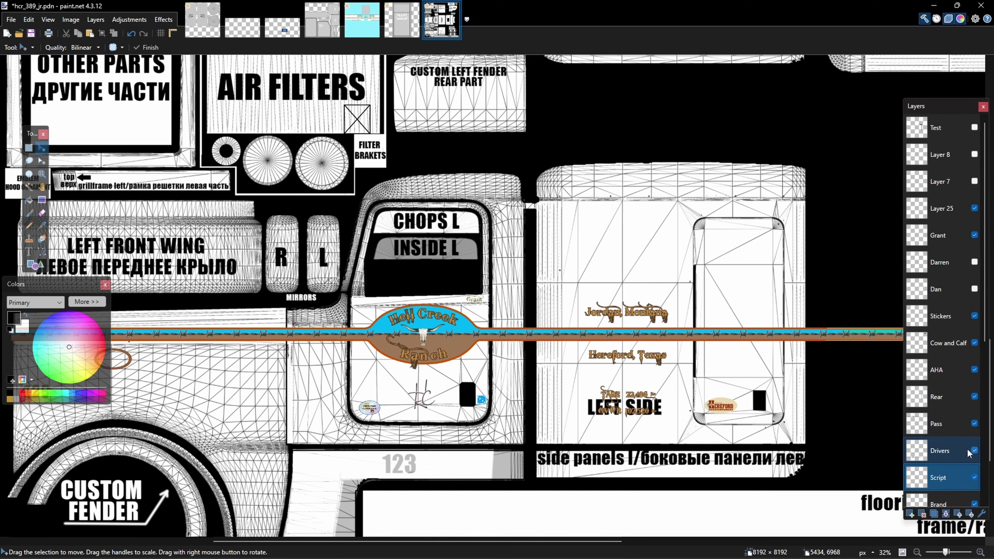
ctrl+scroll(775, 286, down, 3)
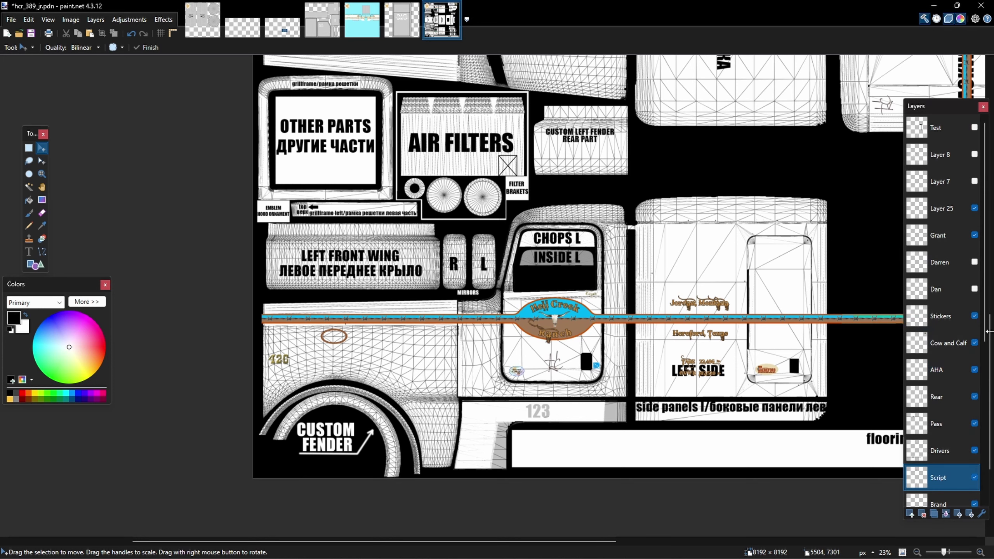
Hide the Background layer to view the artwork without the template, and show it again.
click(974, 316)
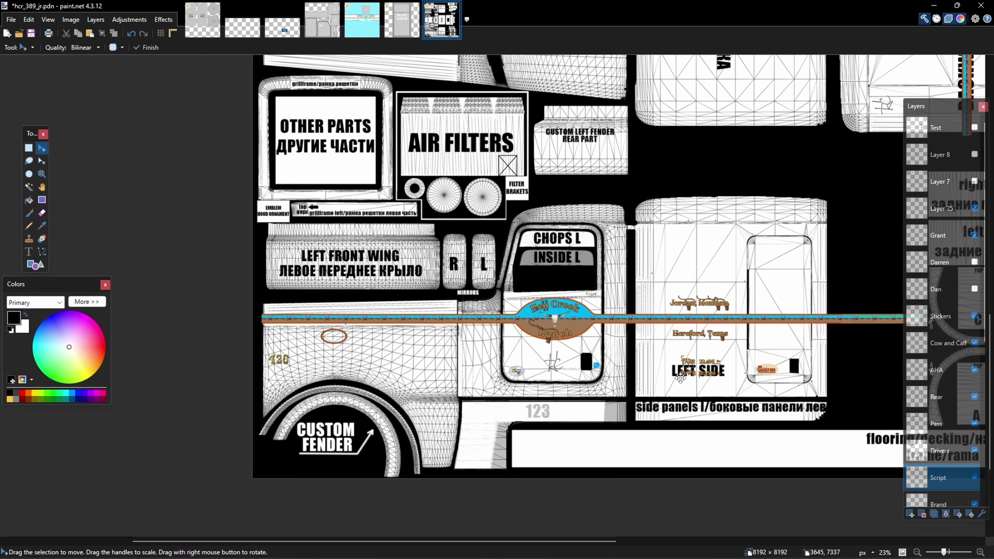
ctrl+scroll(457, 359, down, 4)
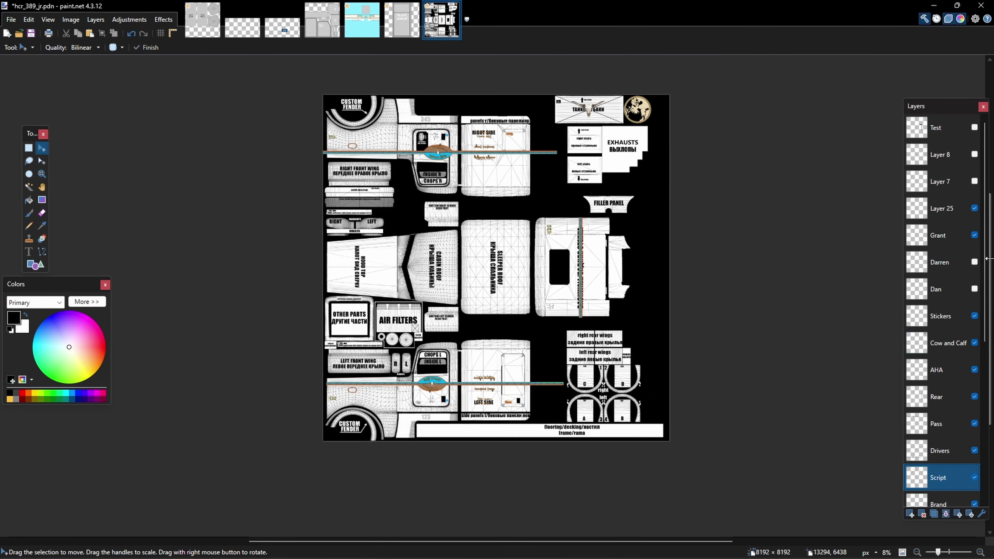
scroll(953, 452, down, 4)
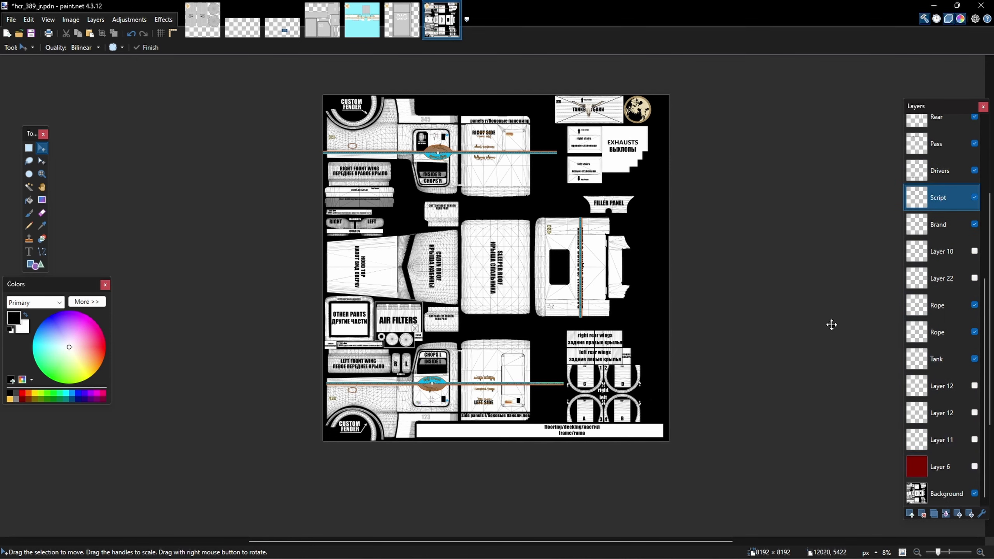
click(974, 494)
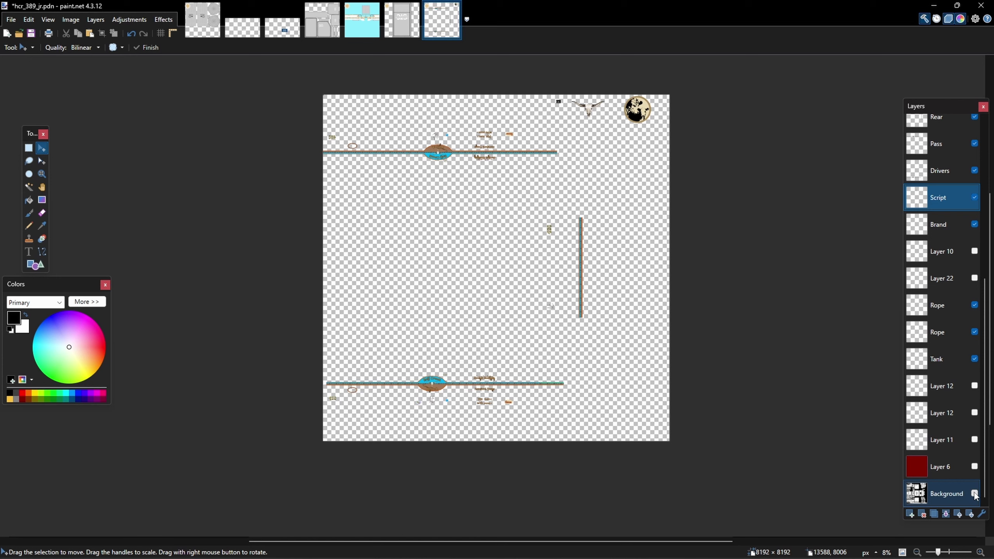
click(975, 494)
scroll(953, 415, up, 5)
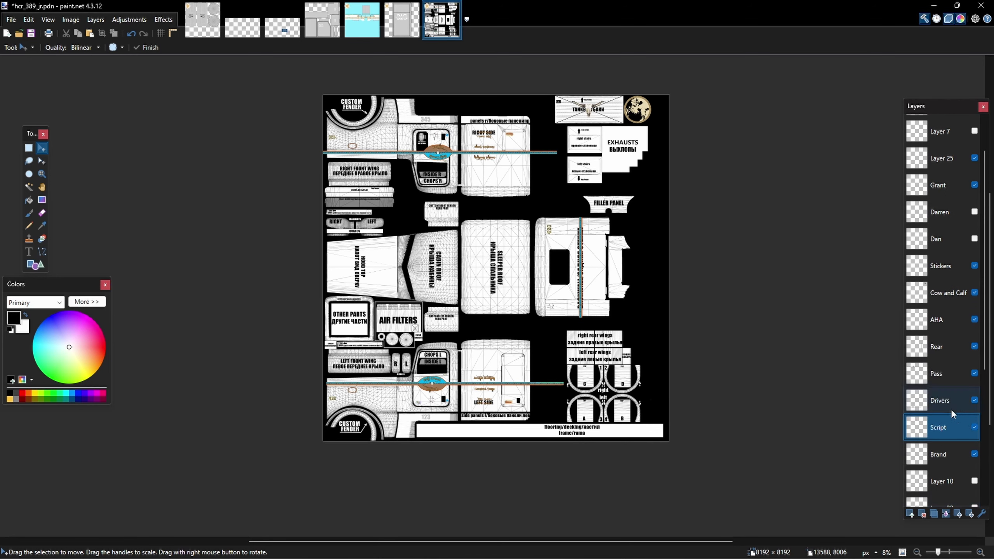
scroll(951, 409, down, 6)
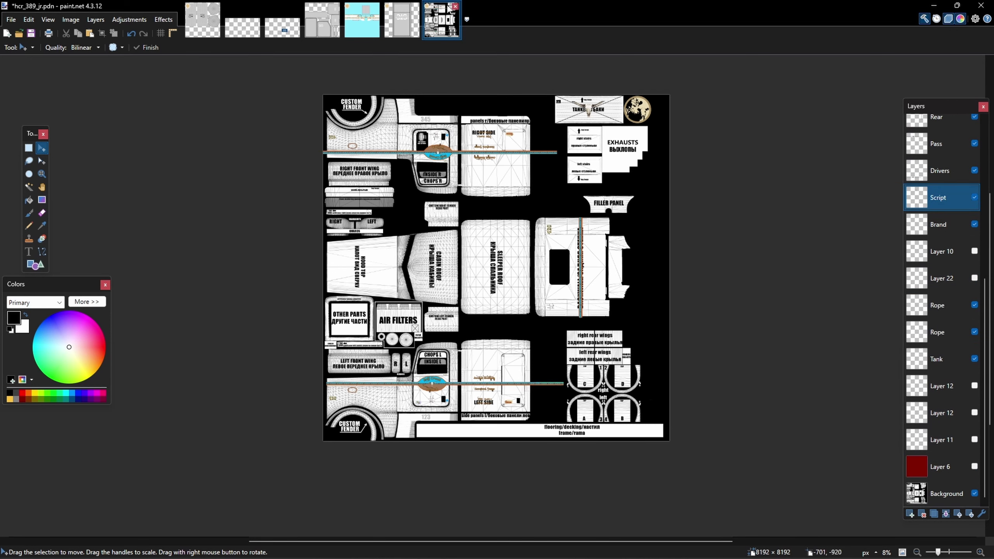
Close hcr_389_jr.pdn without saving its changes and view the stc110_dan.pdn project.
click(455, 7)
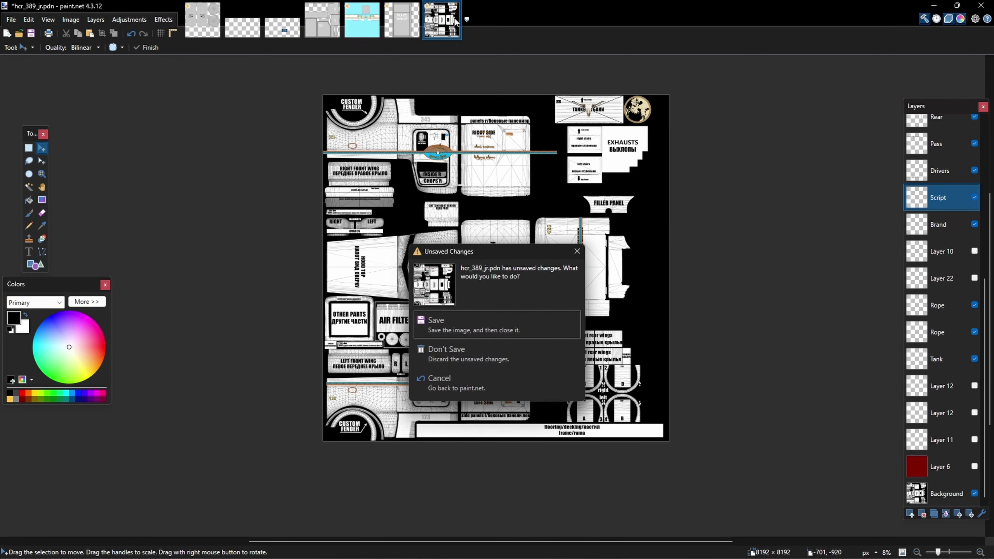
click(439, 352)
click(377, 32)
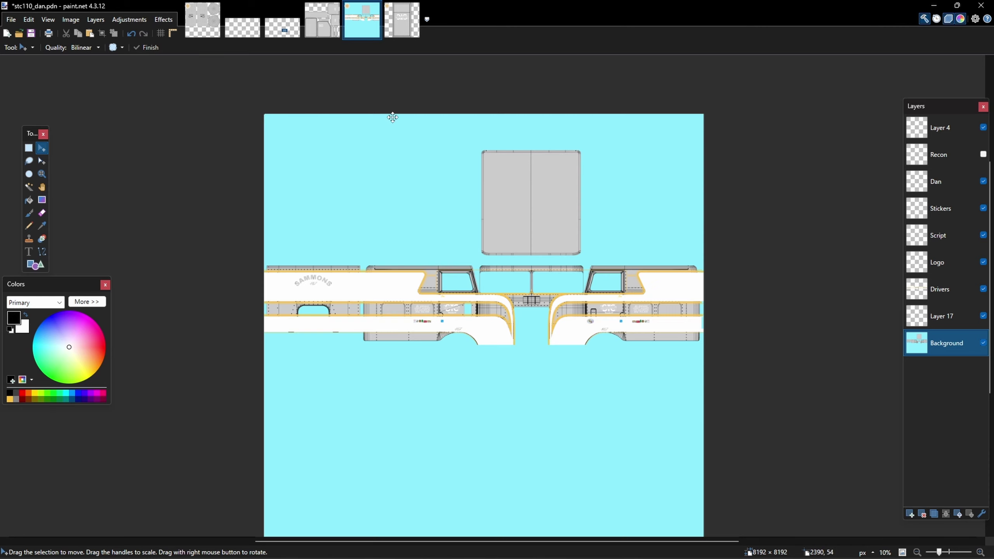
scroll(416, 152, down, 3)
scroll(416, 152, up, 3)
Hide and show the Label layer in nos_tank.pdn to check the labels on the tank sides.
click(211, 30)
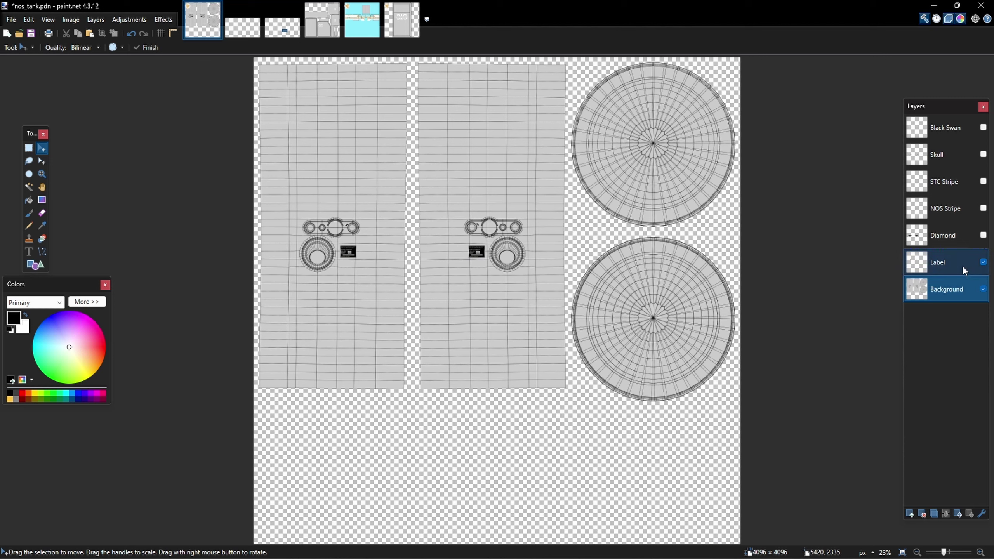
click(983, 263)
click(983, 262)
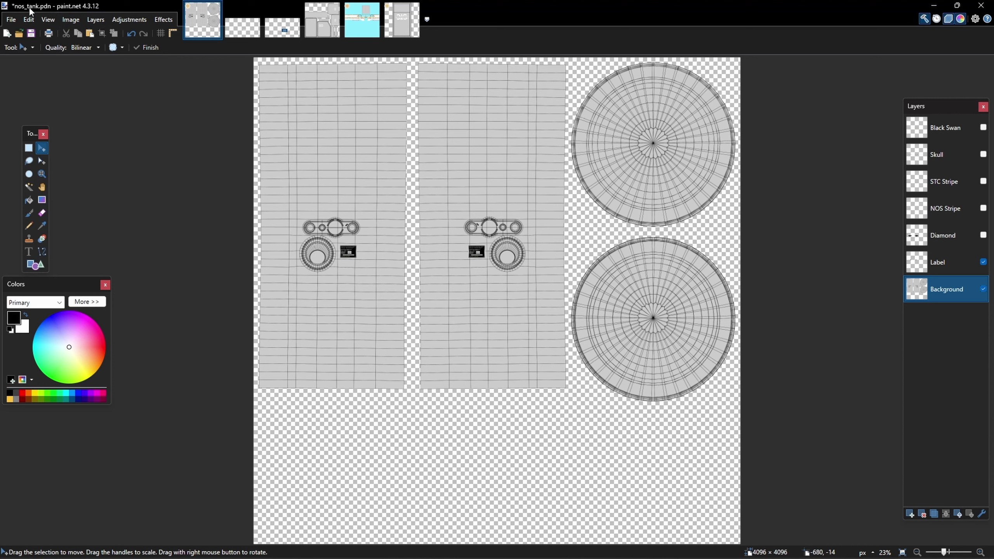
Switch to File Explorer and open the Peterbilt 352 folder inside Mod Trucks on the Volume 3TB (E:) drive.
mouse_move(345, 558)
mouse_move(485, 557)
click(479, 547)
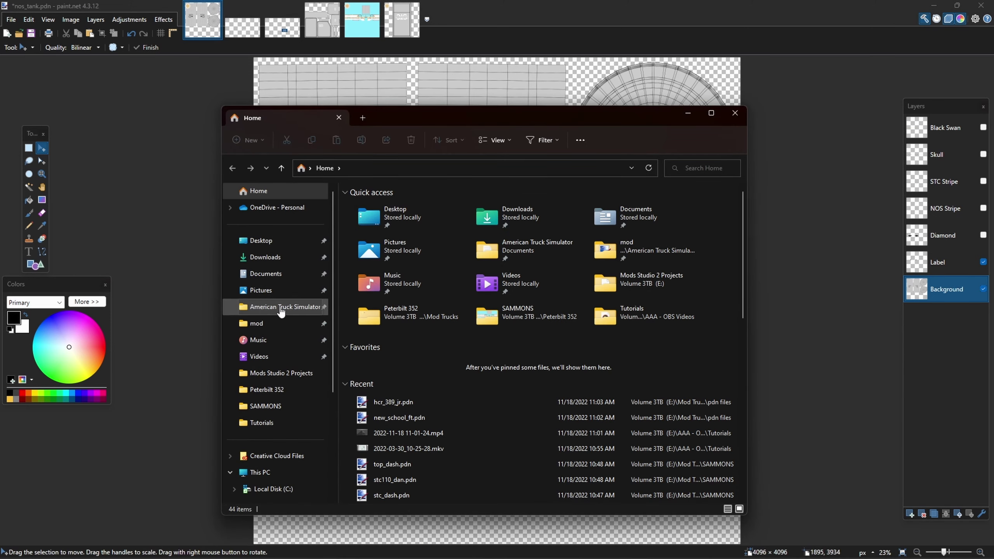
scroll(283, 353, down, 4)
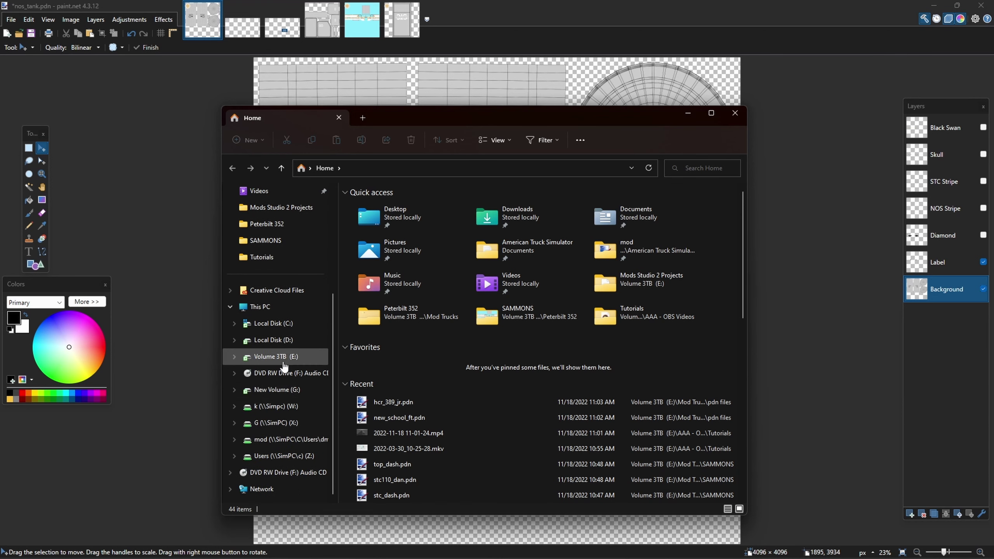
click(284, 357)
scroll(405, 366, down, 3)
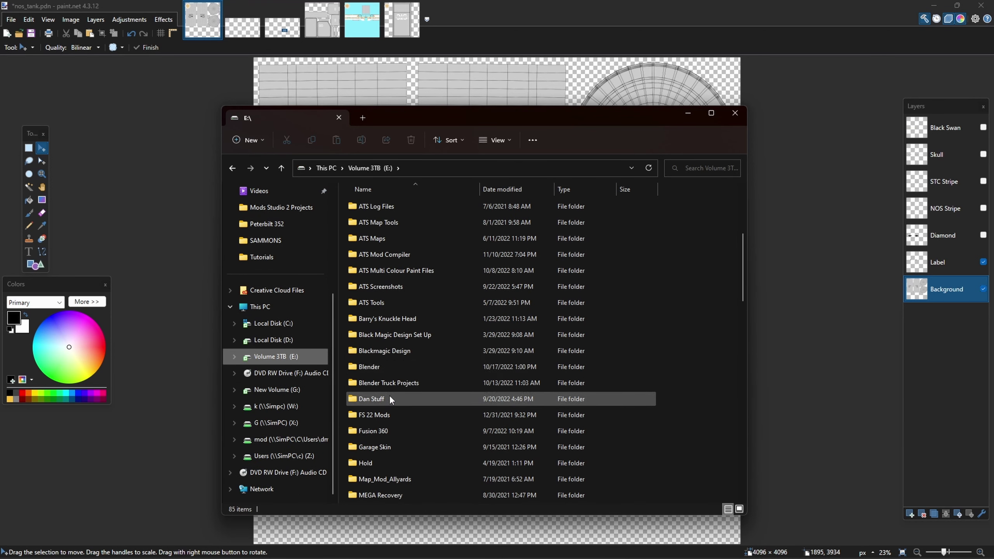
scroll(379, 336, down, 4)
double_click(379, 383)
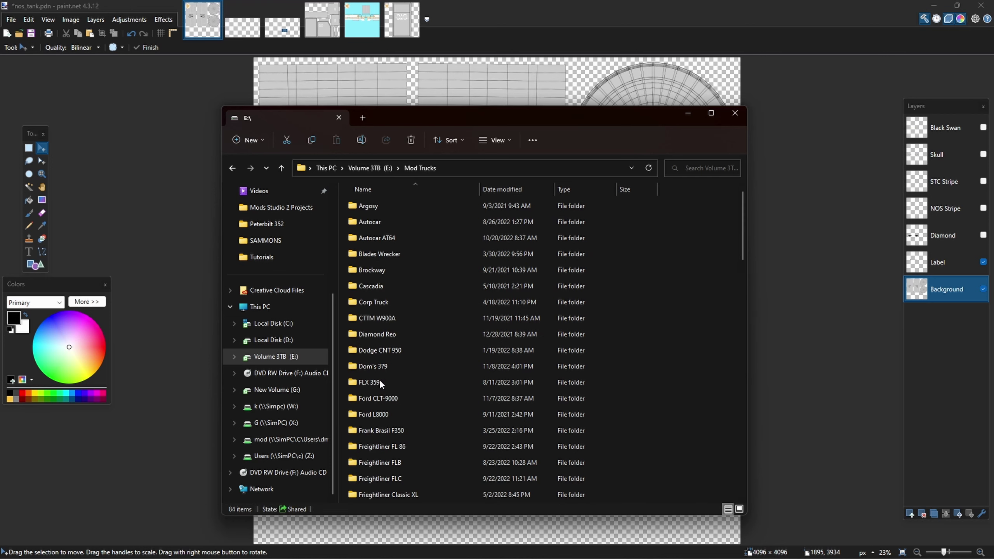
scroll(379, 378, down, 12)
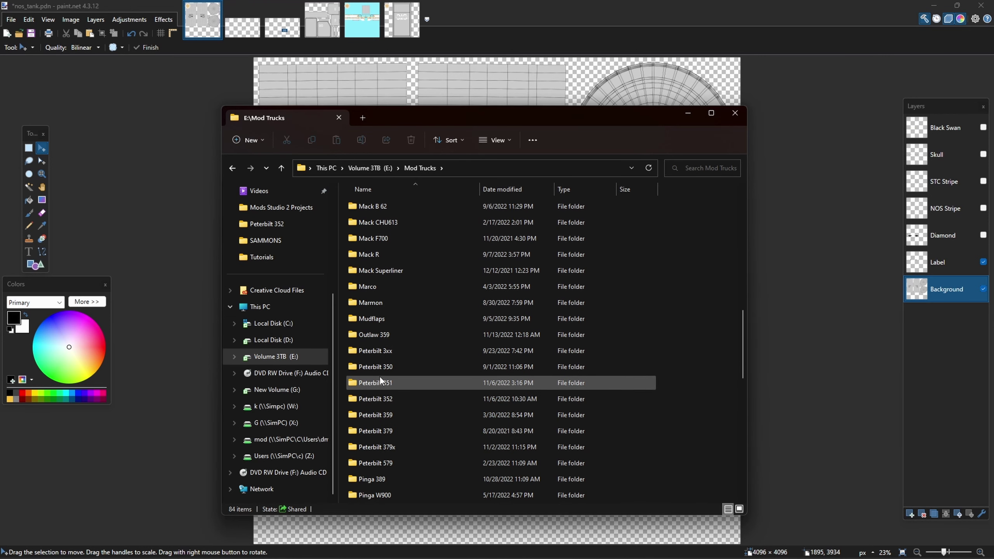
click(384, 400)
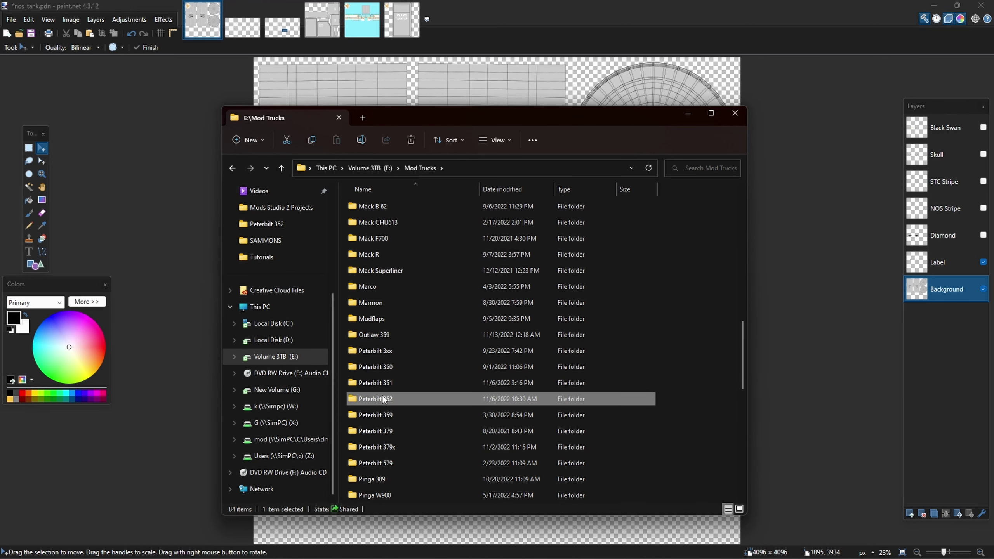
double_click(383, 399)
Find nos_tank1.pdn in the Peterbilt 352 folder and open it in paint.net.
scroll(400, 259, down, 2)
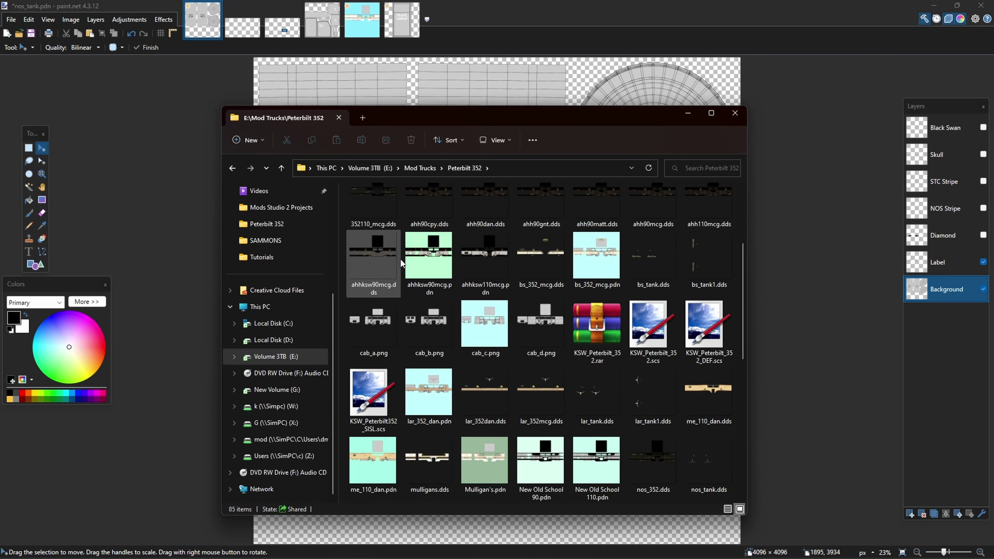
scroll(418, 288, down, 5)
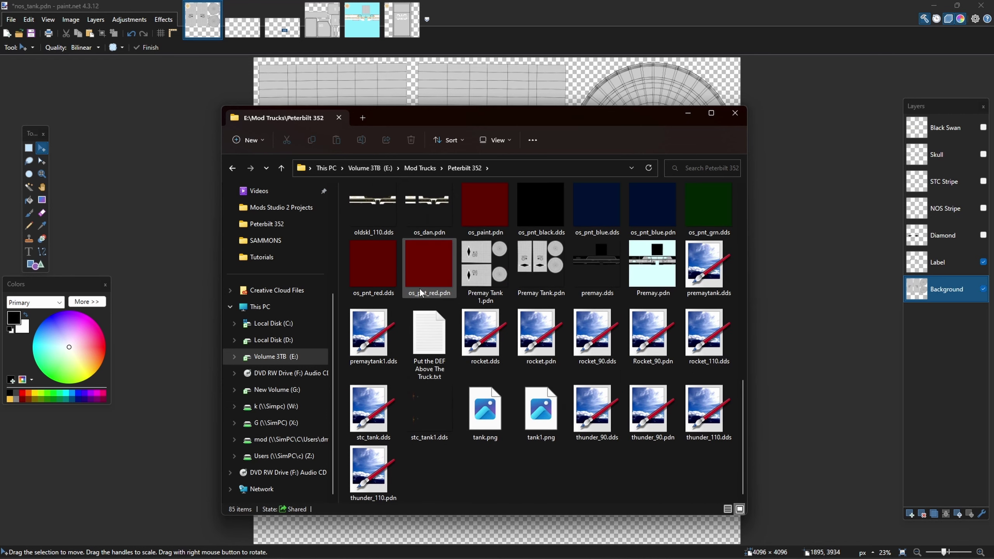
click(712, 114)
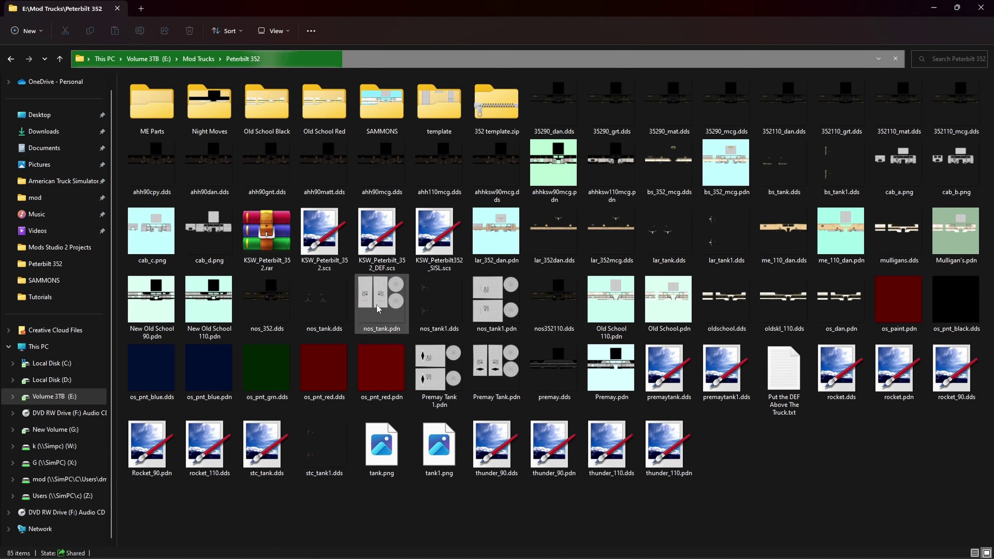
double_click(497, 311)
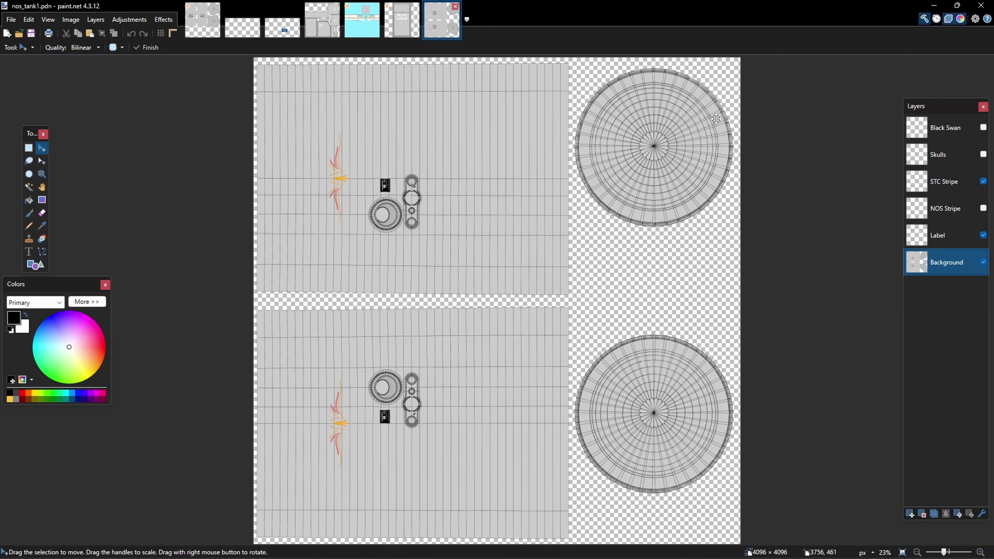
Hide the STC Stripe layer in nos_tank1.pdn and compare the template with nos_tank.pdn and stc110_dan.pdn.
click(984, 181)
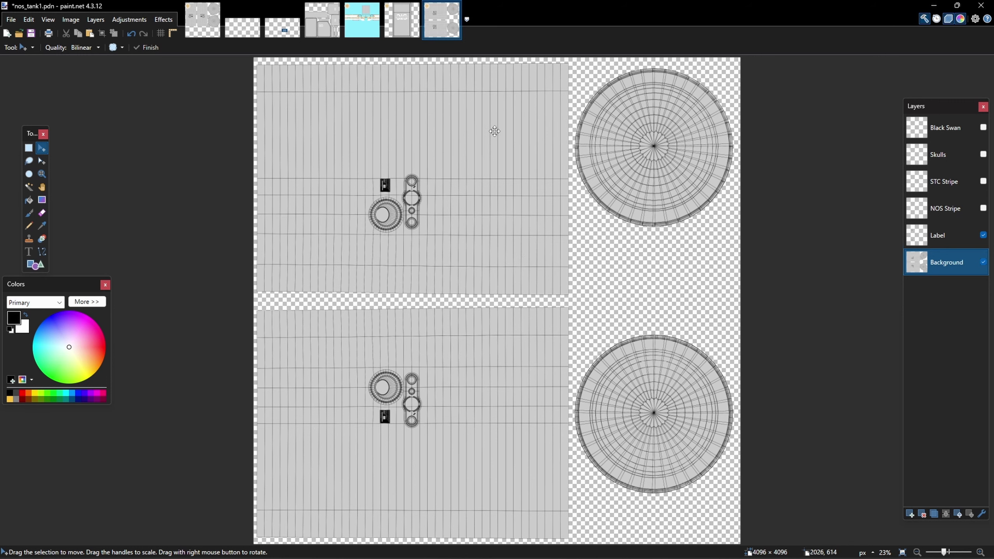
click(205, 22)
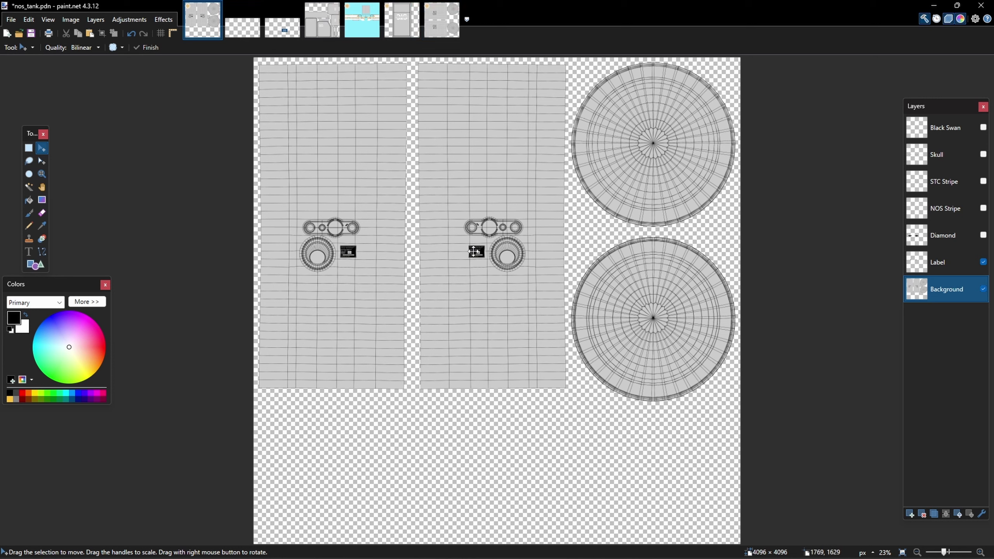
click(439, 28)
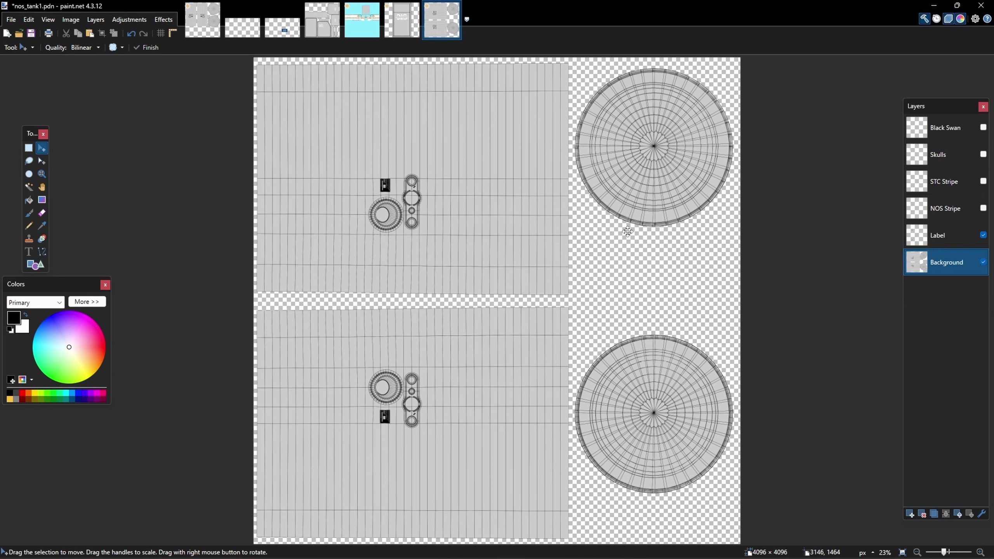
click(367, 30)
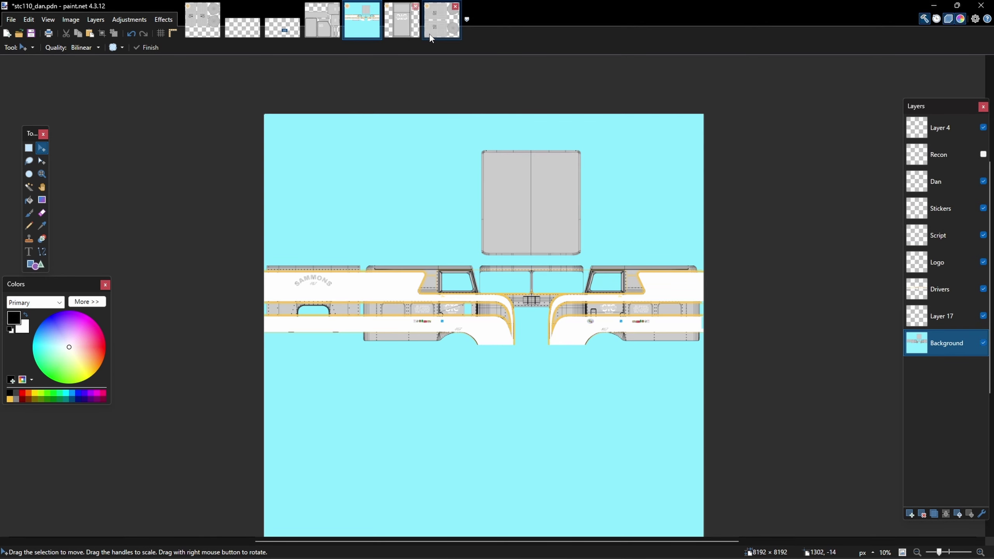
Show the Diamond layer in nos_tank.pdn to view its shapes on the tank sides, and hide it again.
click(213, 26)
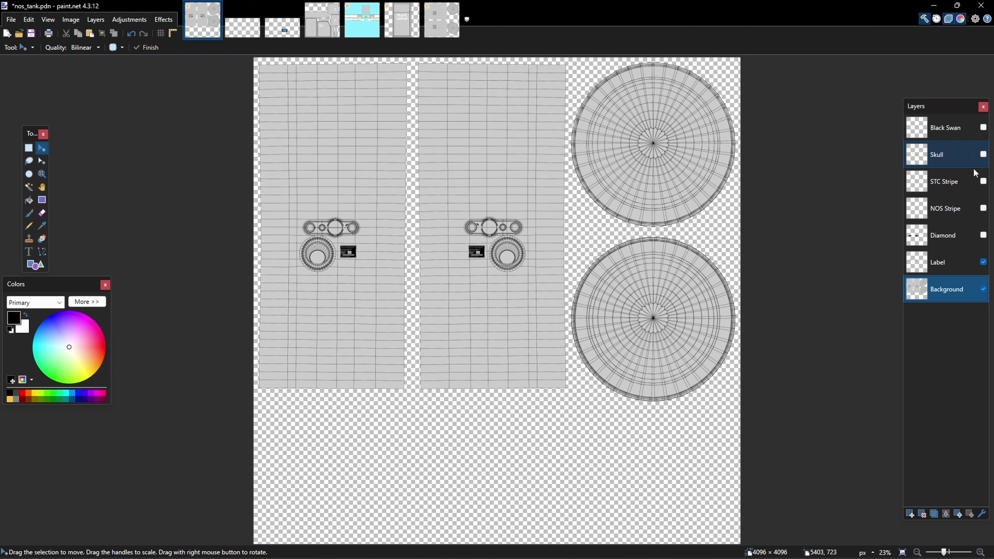
click(983, 235)
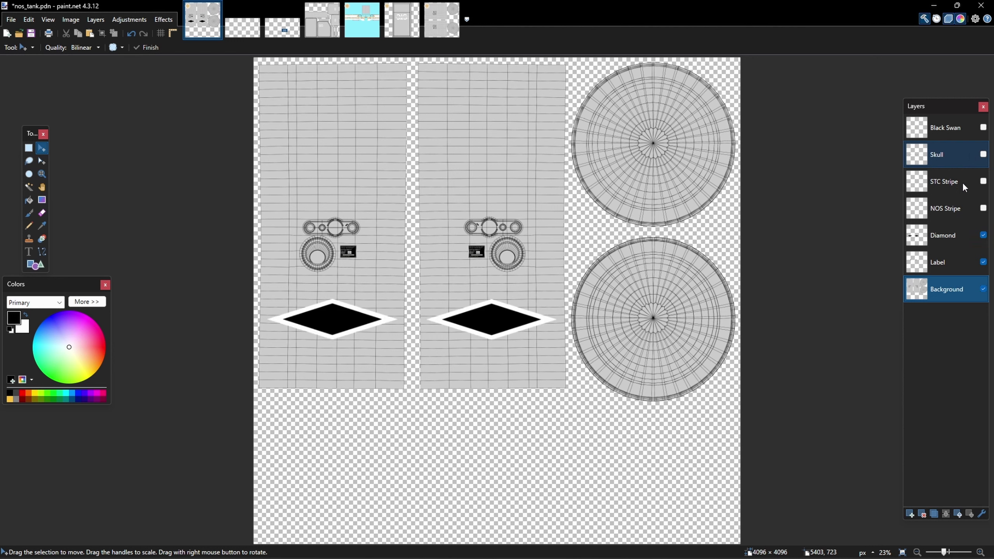
click(983, 235)
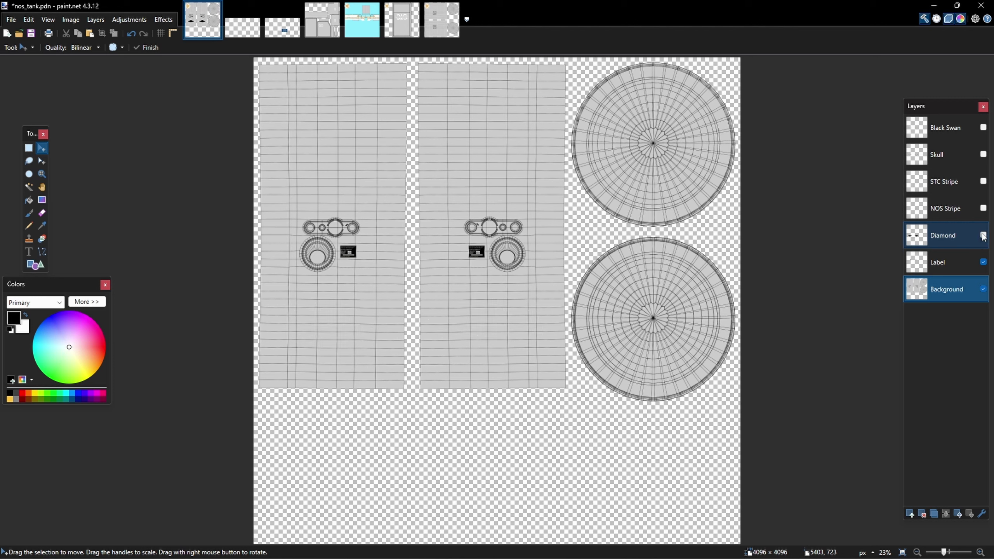
Show the NOS Stripe layer to inspect its pinstriping on the tank sides, and replace it with the STC Stripe layer.
click(983, 208)
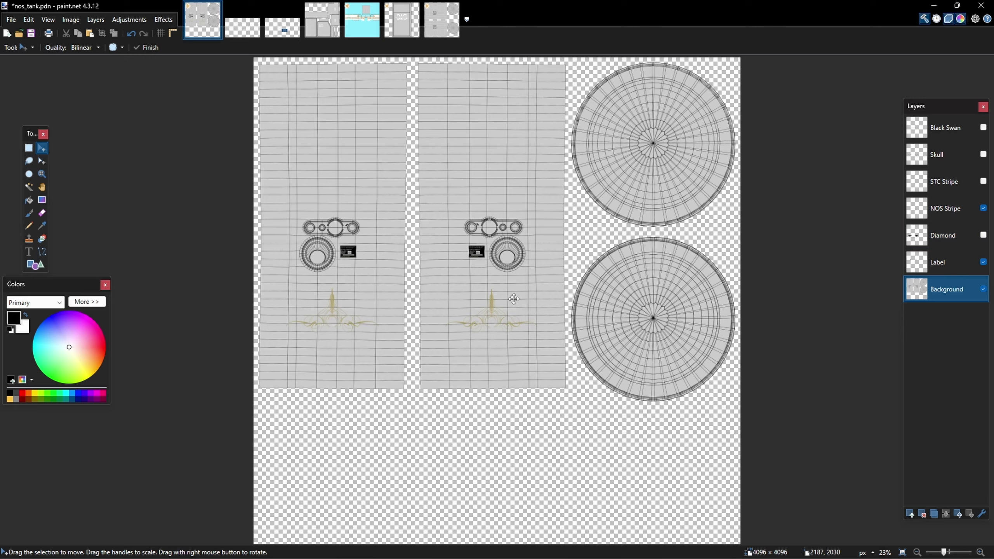
ctrl+scroll(495, 307, up, 4)
ctrl+scroll(495, 307, down, 3)
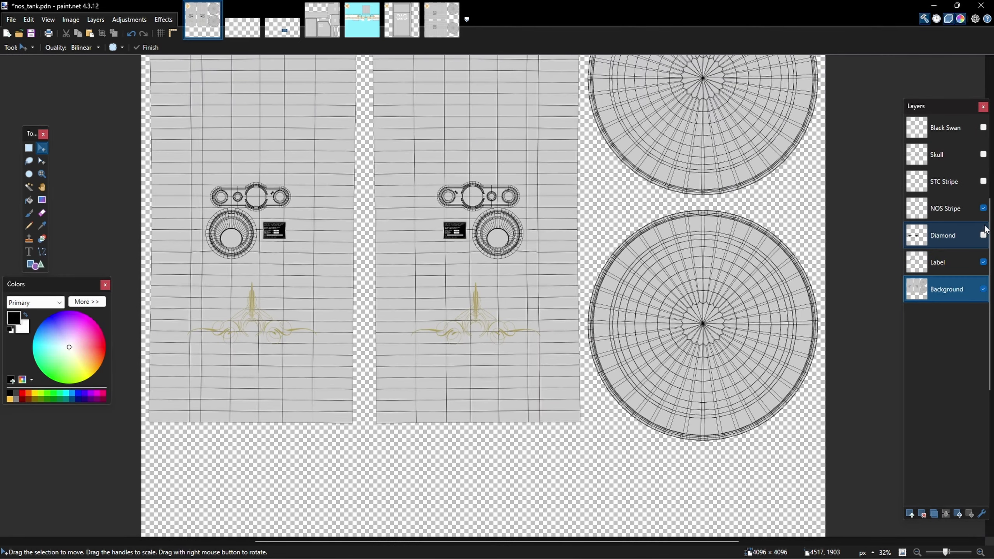
click(984, 209)
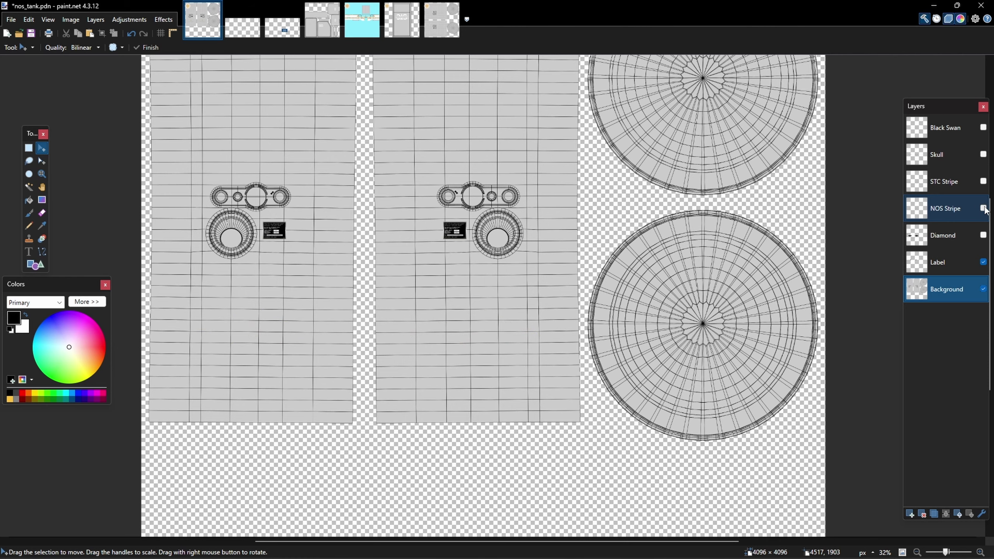
click(983, 182)
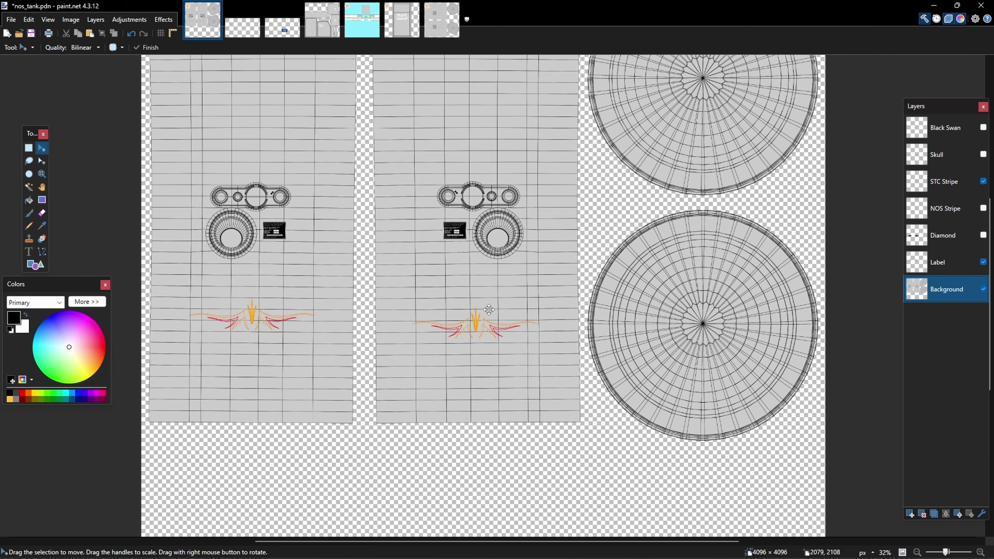
Hide the STC Stripe layer in nos_tank.pdn and show the Skull layer on the tank sides.
ctrl+scroll(485, 315, up, 4)
ctrl+scroll(452, 315, down, 3)
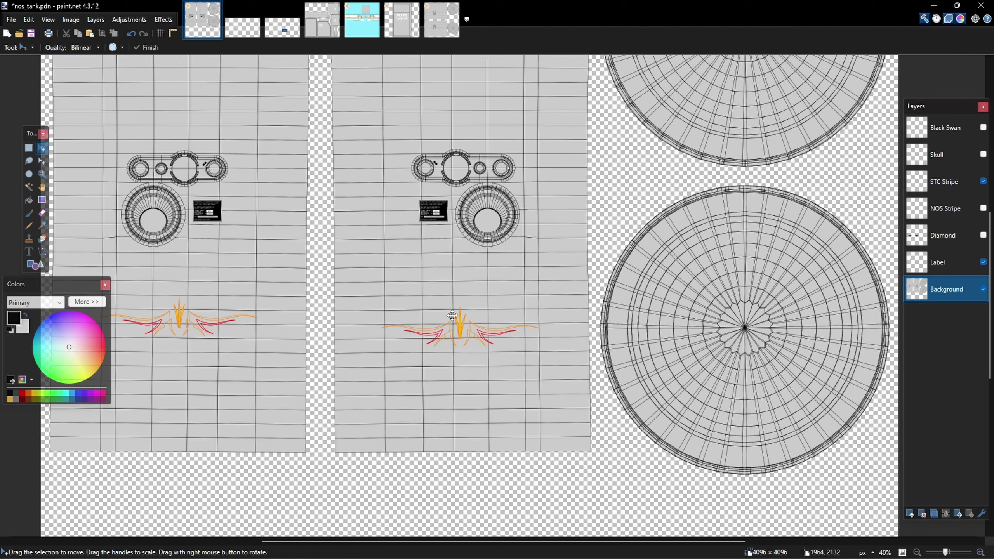
click(983, 181)
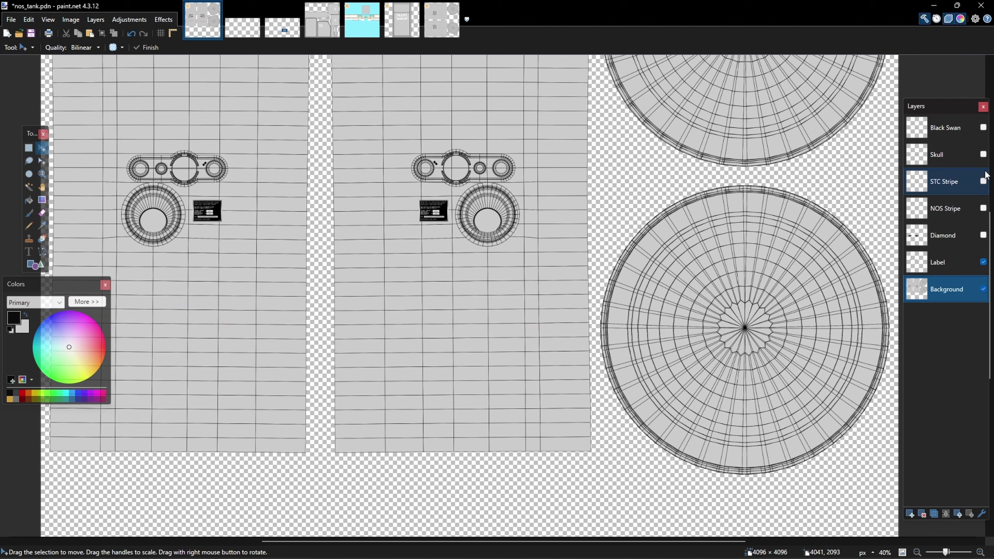
click(983, 154)
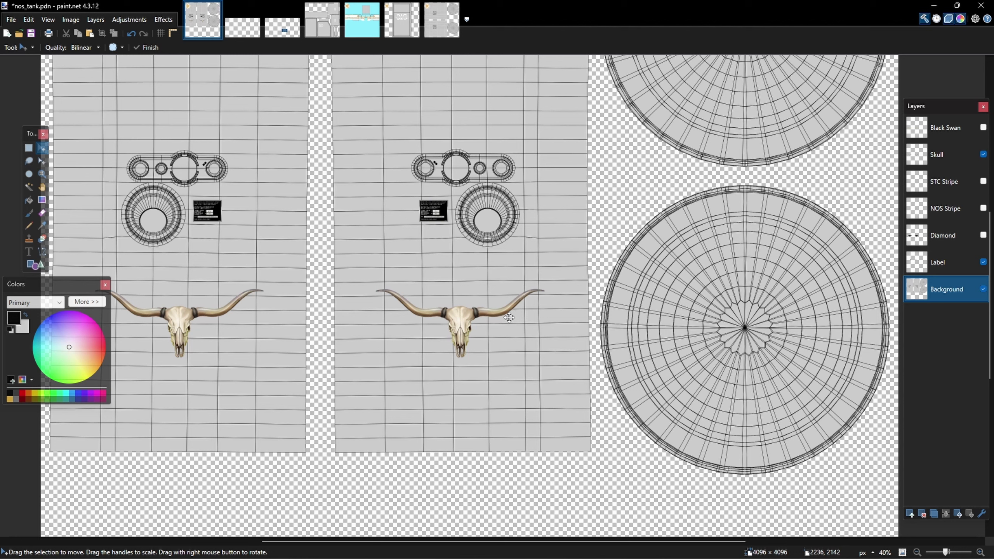
Replace the Skull layer with the Black Swan layer and inspect the lettering on both tank sides.
click(983, 154)
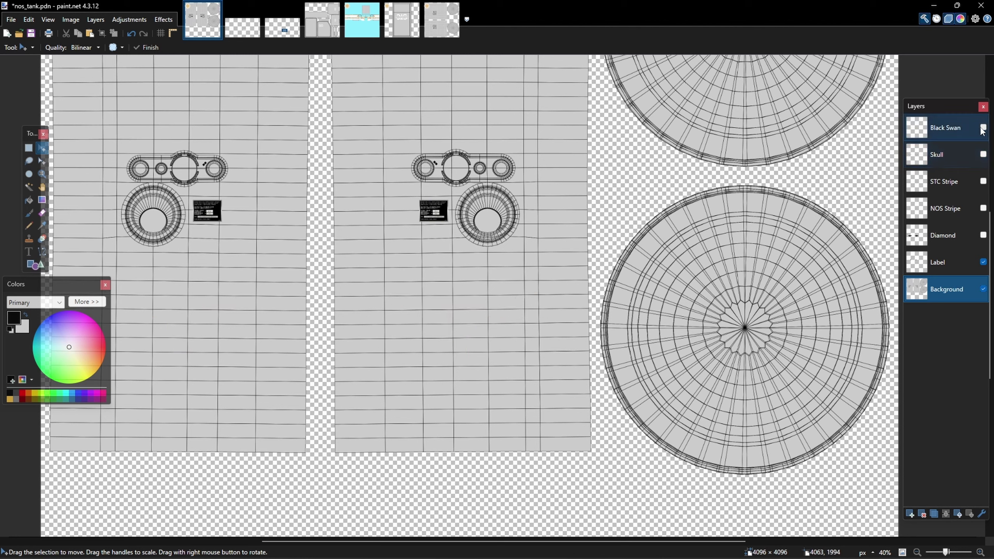
click(984, 128)
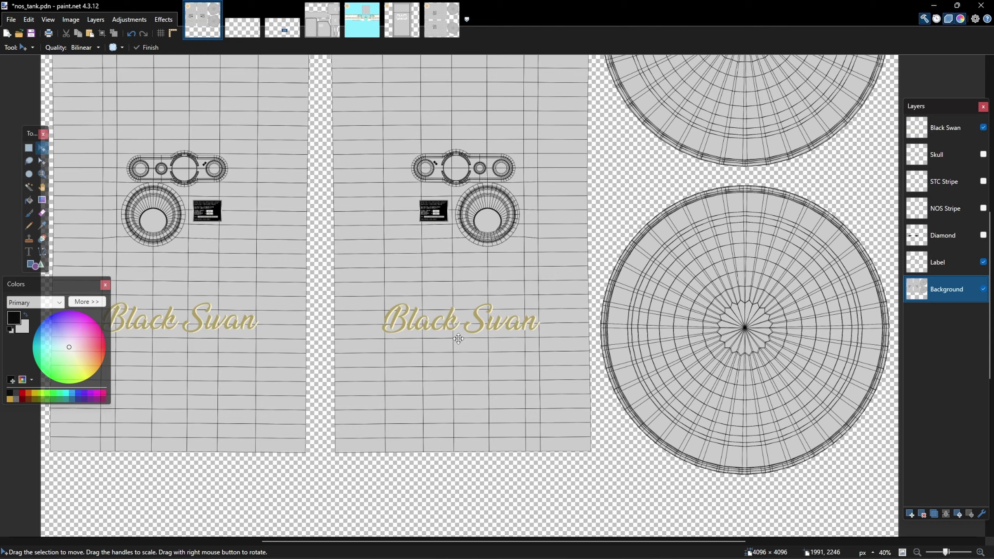
ctrl+scroll(594, 339, down, 1)
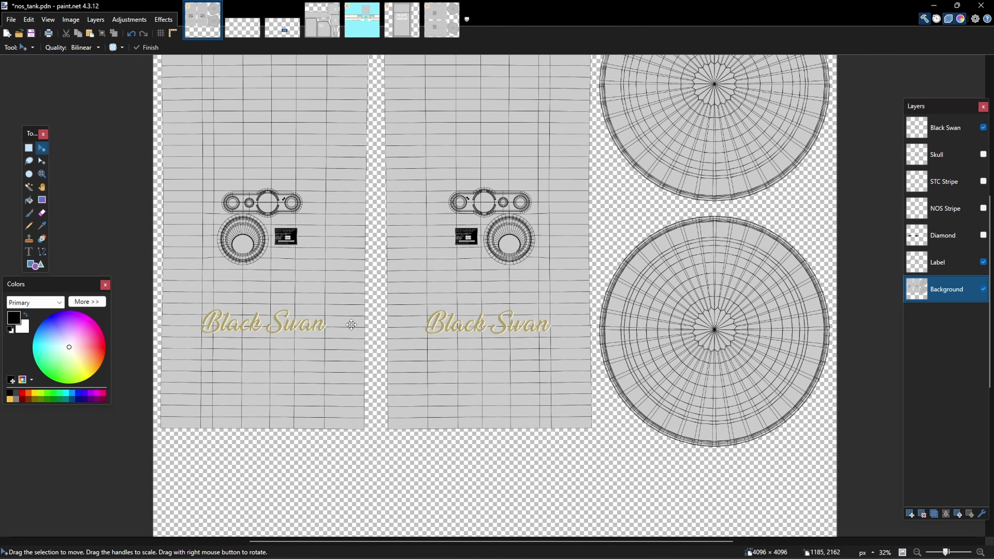
ctrl+scroll(351, 325, up, 1)
ctrl+scroll(351, 325, down, 2)
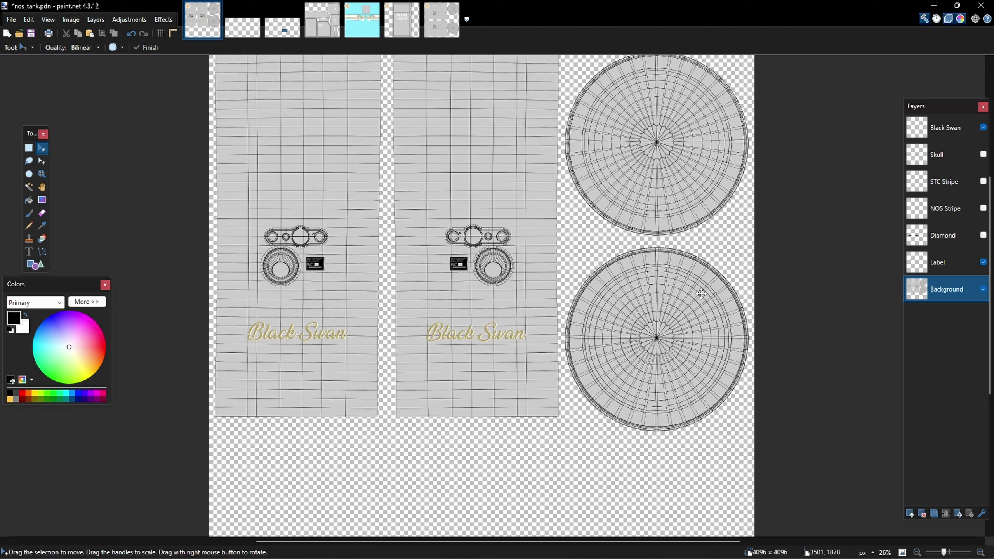
Hide the Background layer, view the DirectDraw Surface (DDS) save option for nos_tank, cancel the save, and show Background again.
click(983, 289)
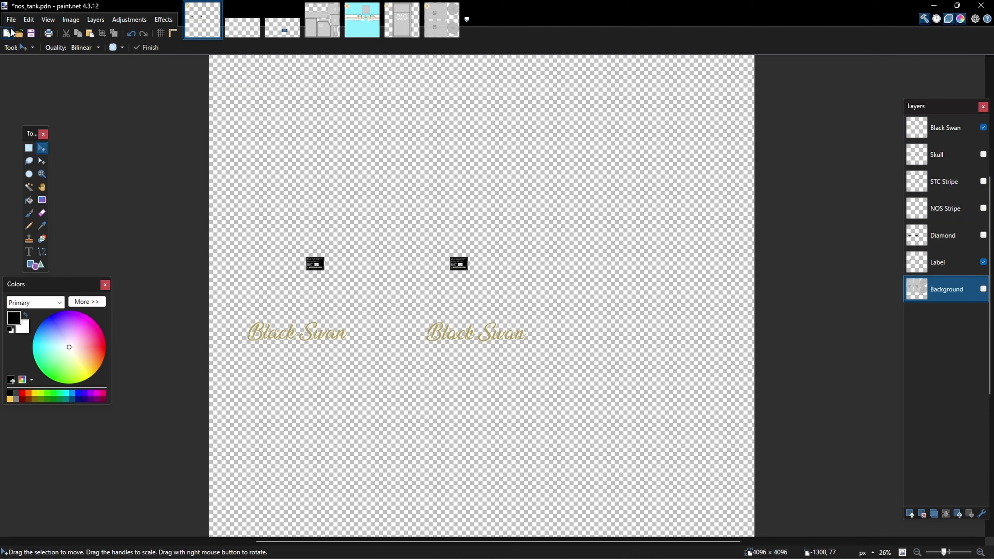
click(11, 19)
click(33, 97)
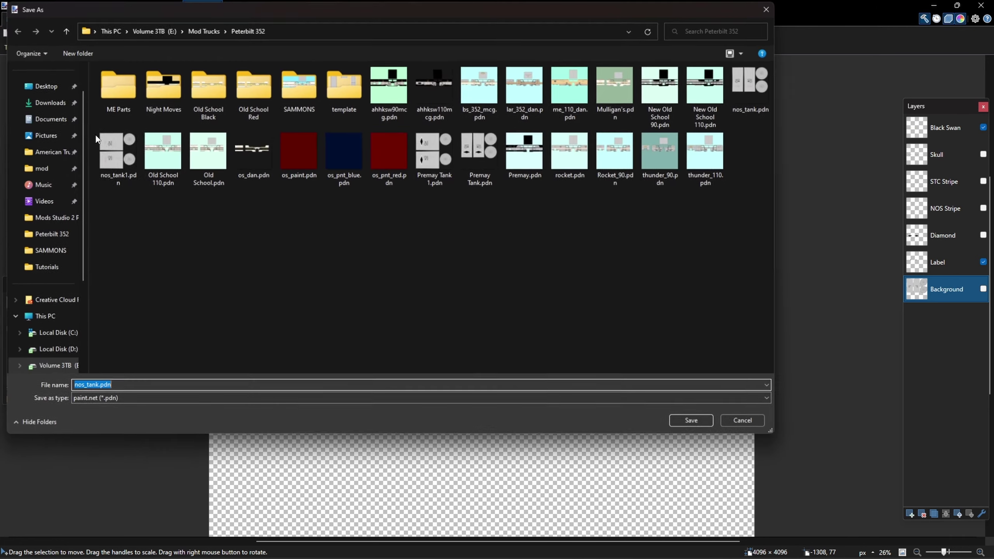
click(270, 398)
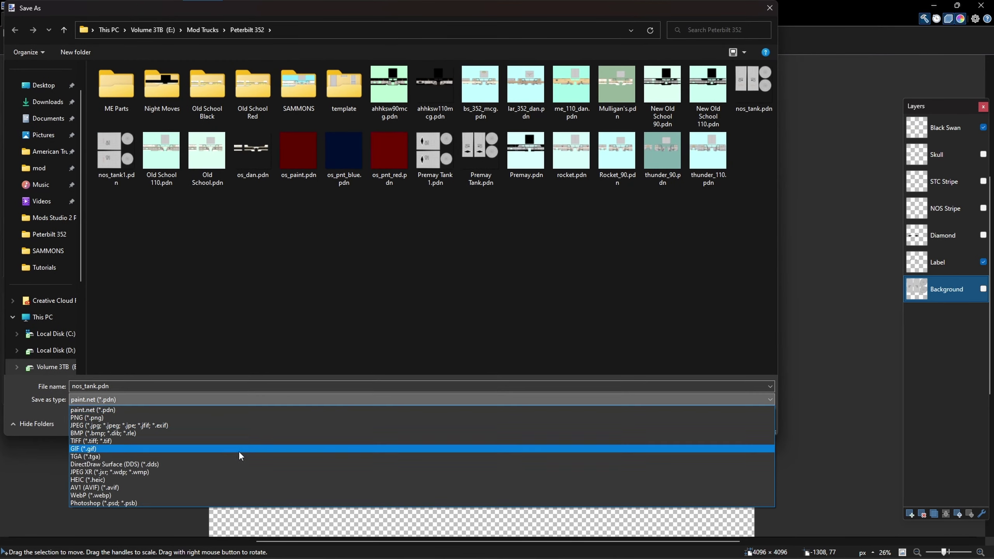
click(239, 464)
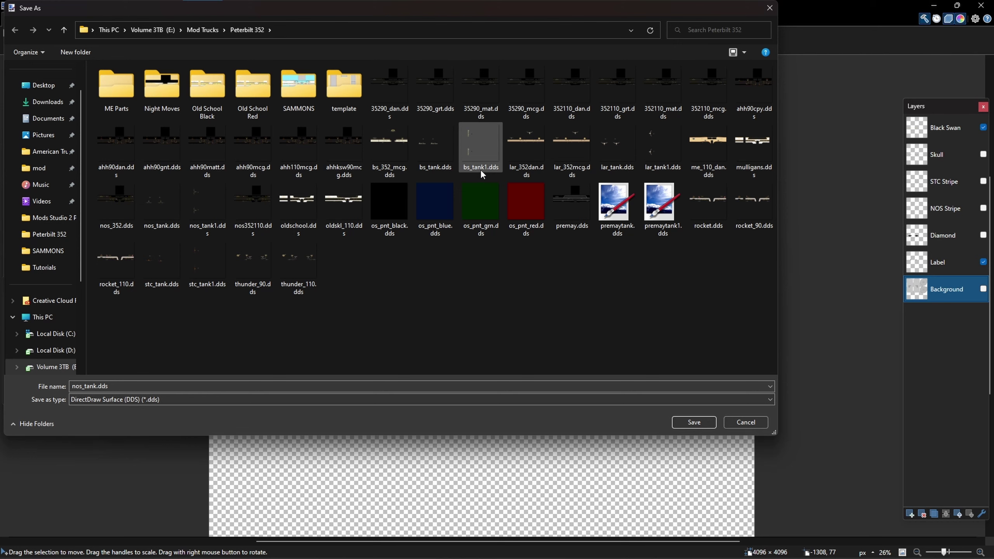
click(743, 422)
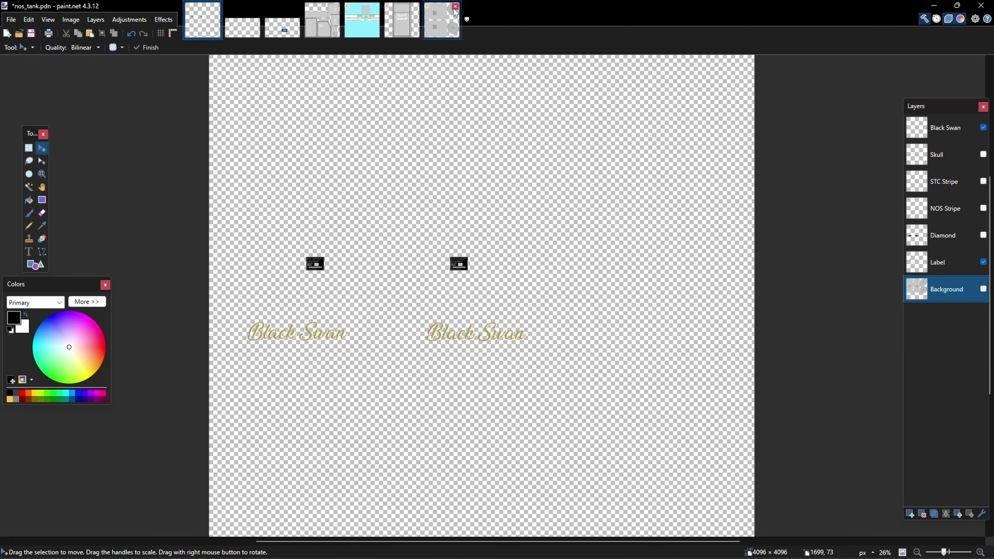
click(983, 289)
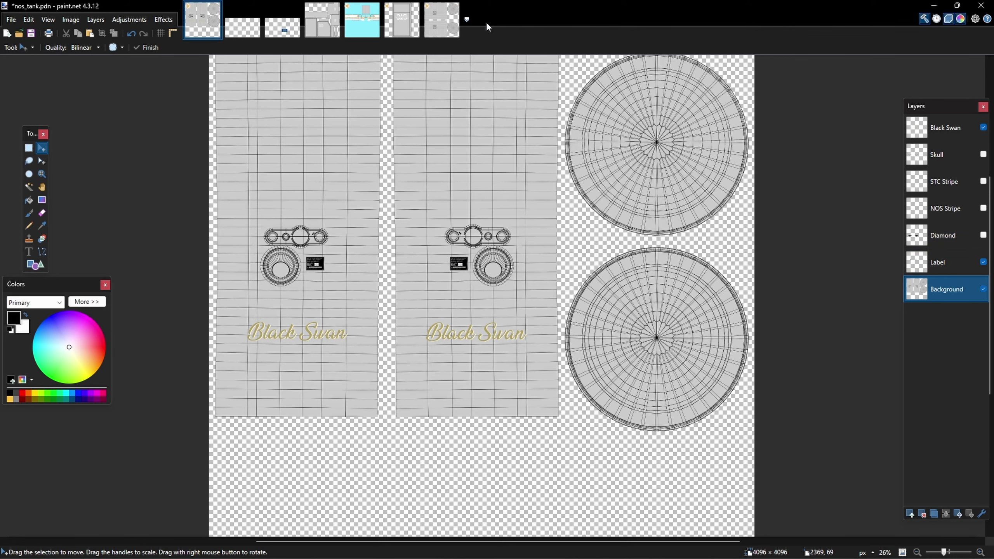
Switch to stc_dash.pdn and briefly hide its Background layer to view the STC logos alone on Layer 2.
click(327, 24)
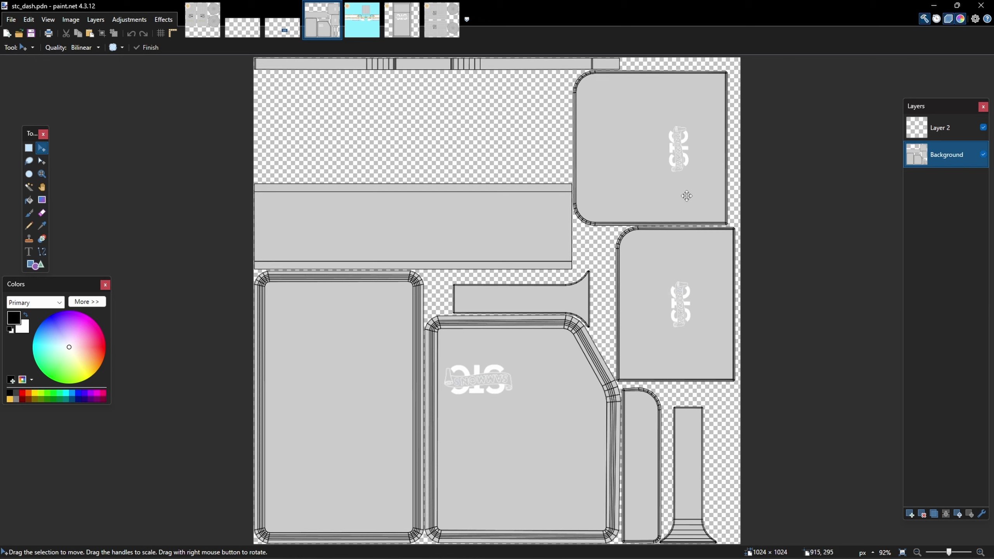
click(983, 155)
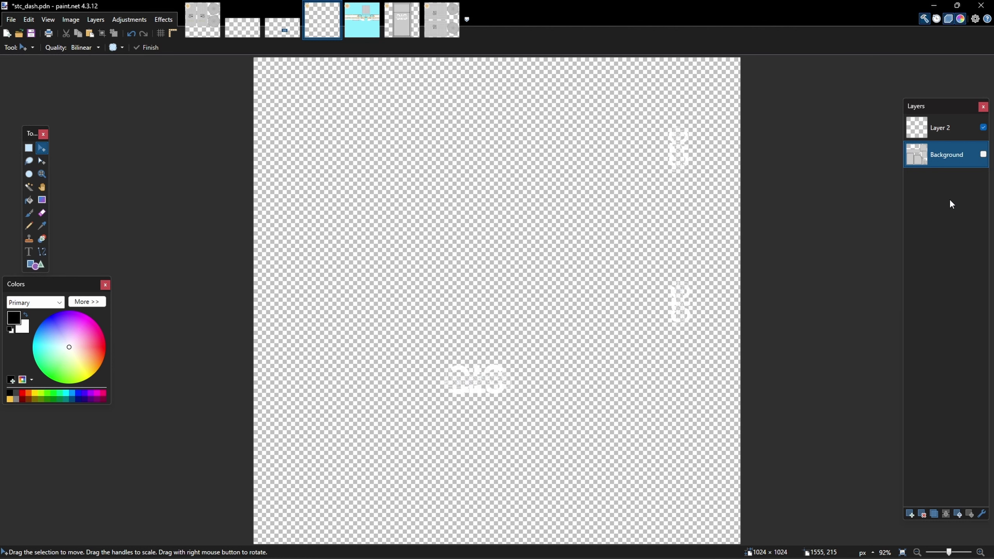
click(983, 155)
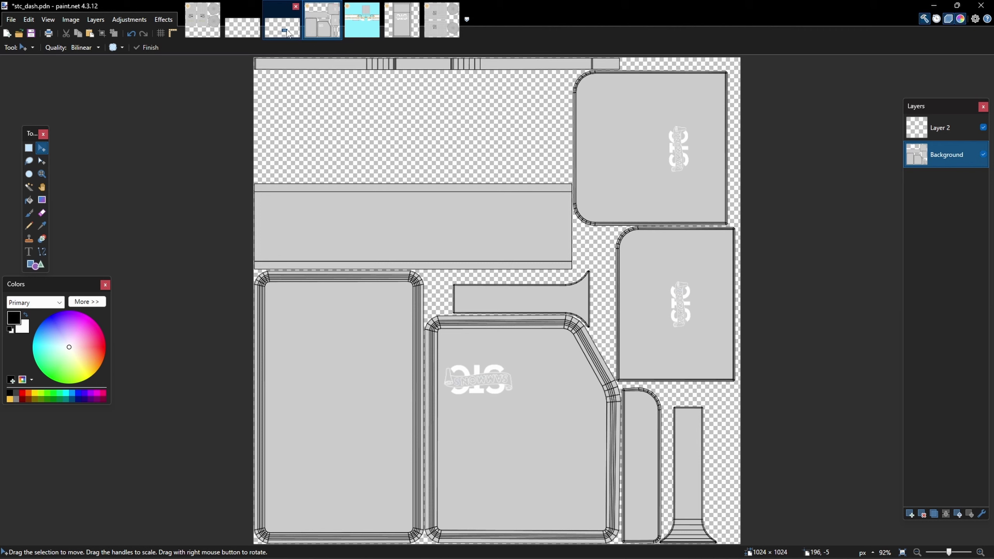
Compare LOGO transparent.pdn with LOGO.pdn and examine the STC Sammons logo on its blue rectangle up close.
click(253, 31)
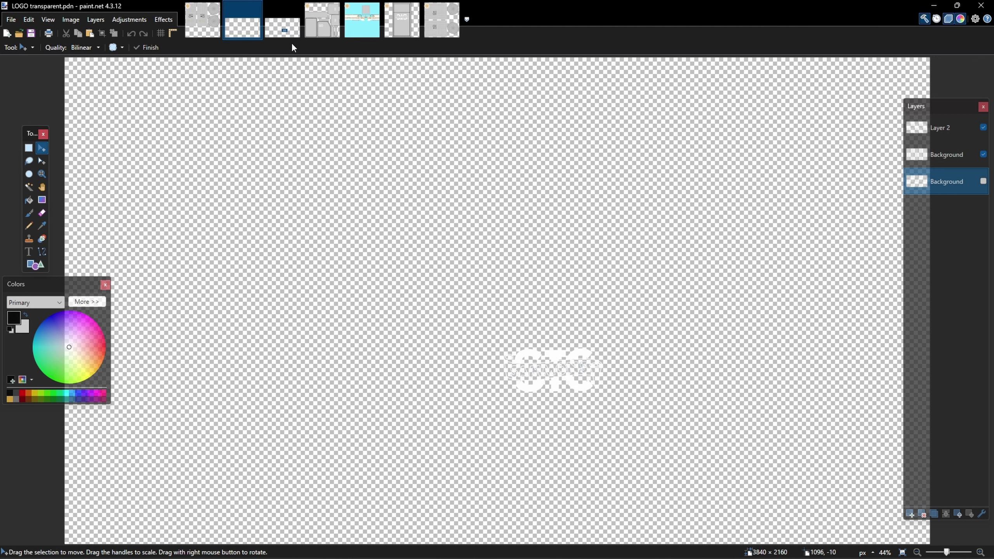
click(282, 24)
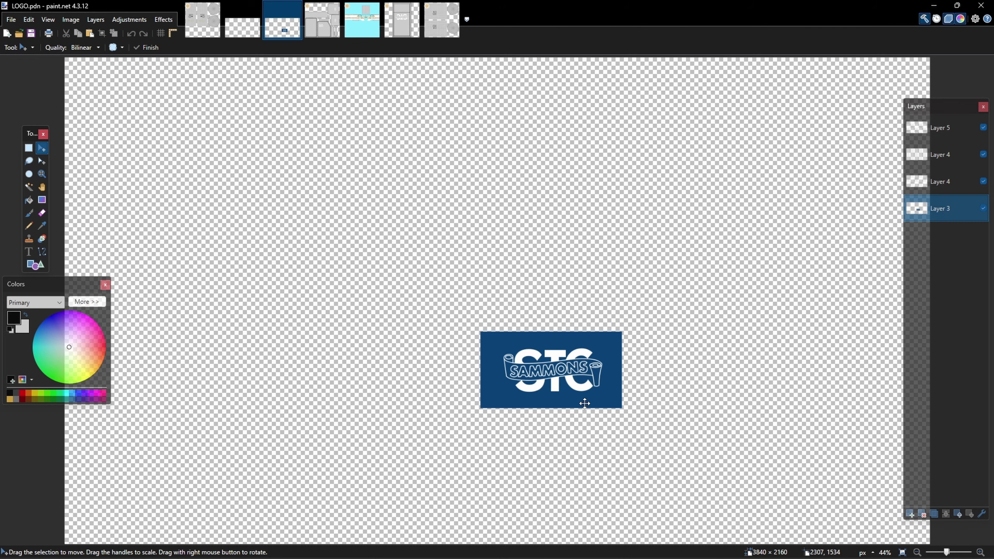
ctrl+scroll(573, 387, up, 3)
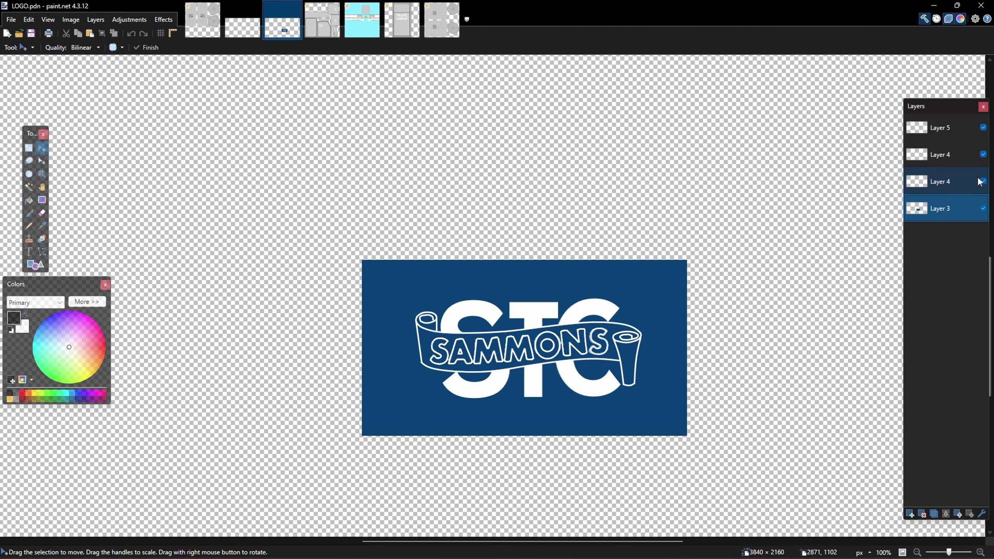
Check the upper Layer 4 and Layer 5 of LOGO.pdn by toggling each layer's visibility off and on.
click(984, 155)
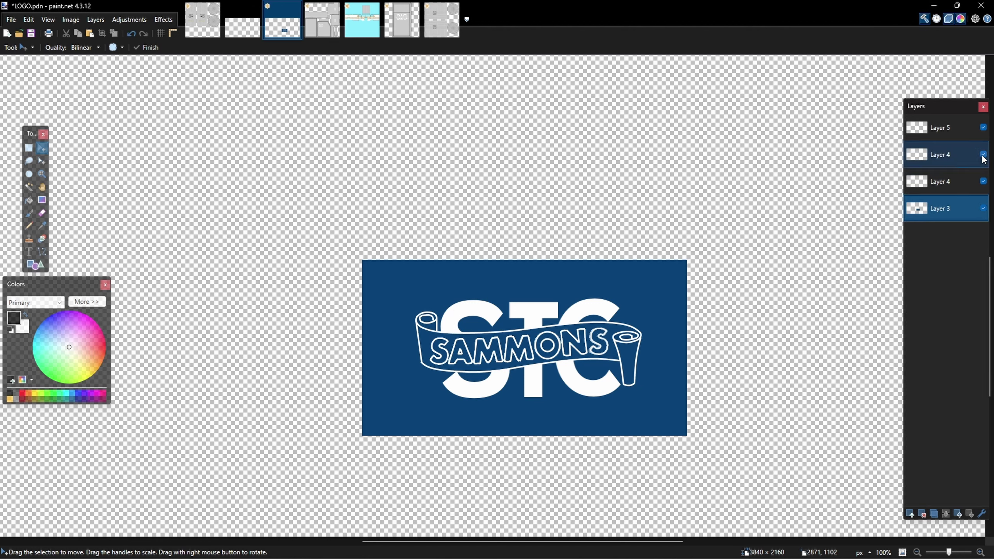
click(983, 155)
click(983, 127)
click(984, 128)
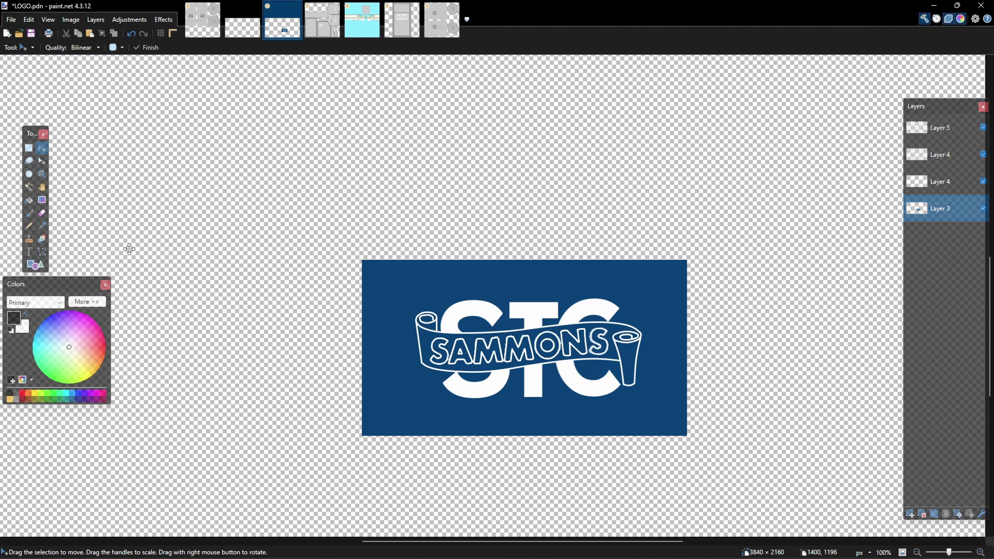
Select the blue logo rectangle on Layer 3 with the Magic Wand at 50% tolerance.
click(31, 189)
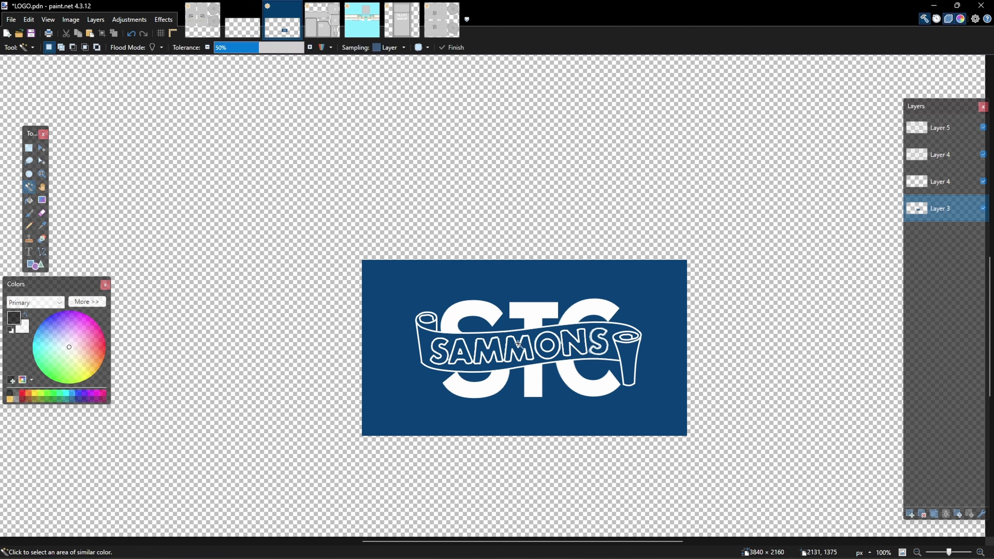
ctrl+scroll(579, 353, up, 2)
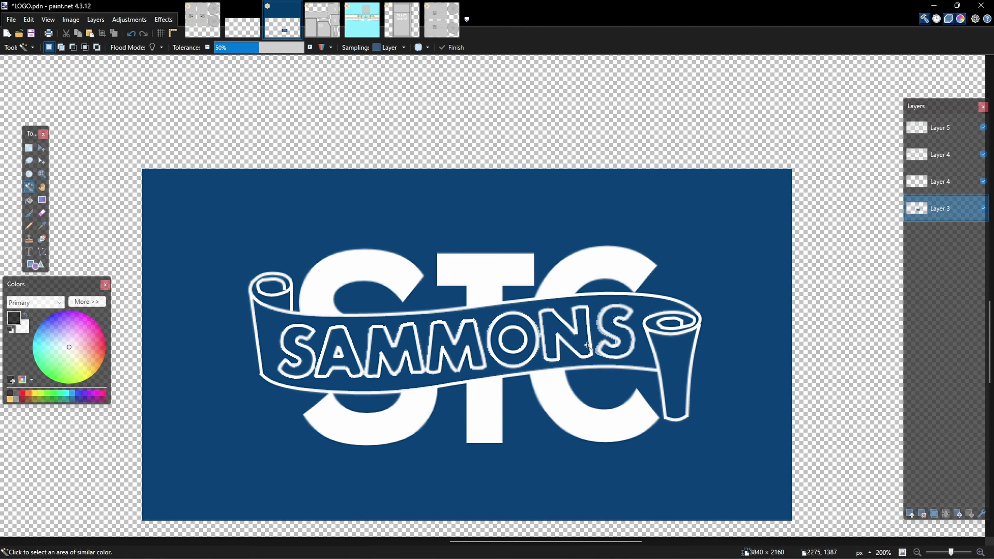
click(596, 348)
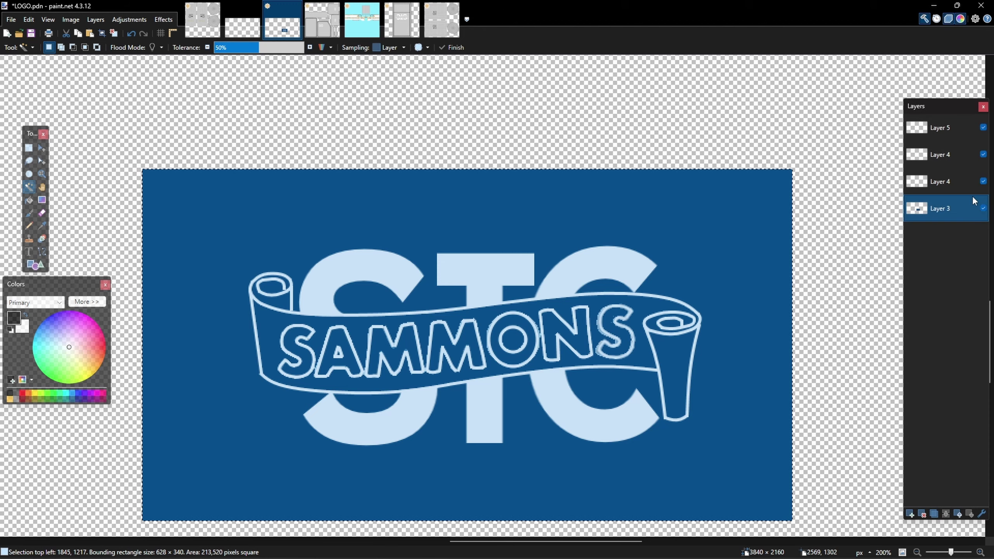
Make Layer 5 active, select the white SAMMONS banner outline with the Magic Wand, and deselect it.
click(971, 154)
click(983, 155)
click(983, 154)
click(984, 127)
click(983, 127)
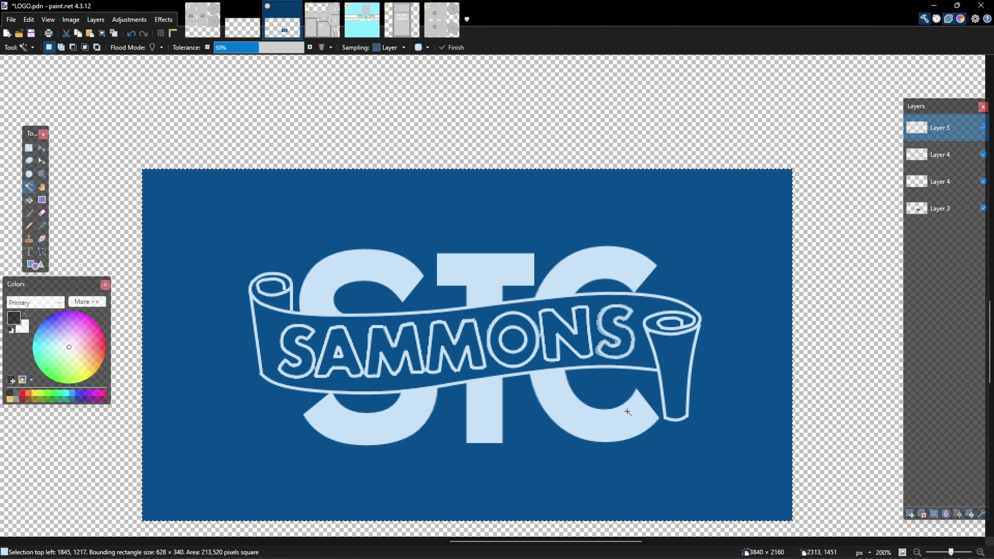
click(647, 328)
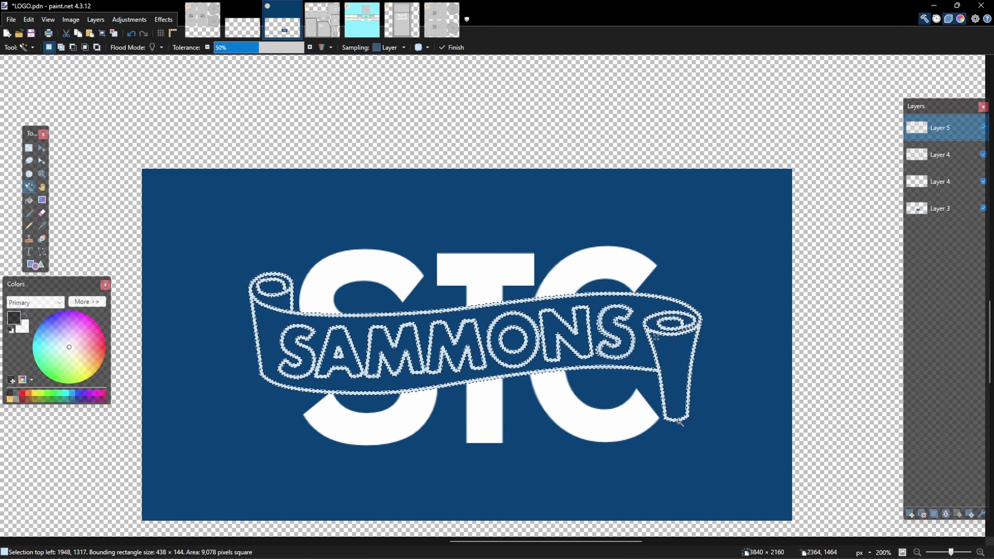
key(ctrl+d)
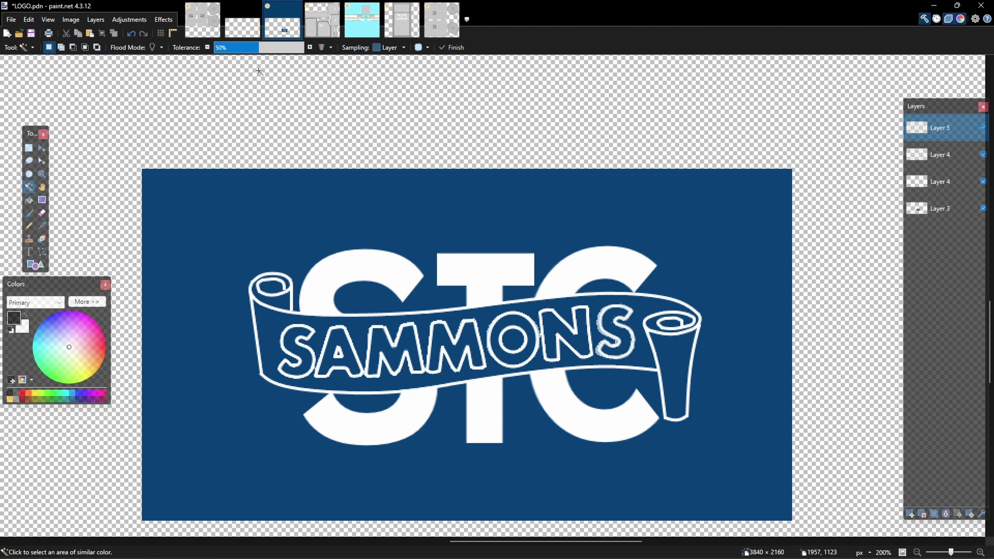
Return to LOGO transparent.pdn and examine the edges of the SAMMONS lettering against the transparent background.
click(242, 21)
ctrl+scroll(563, 363, up, 6)
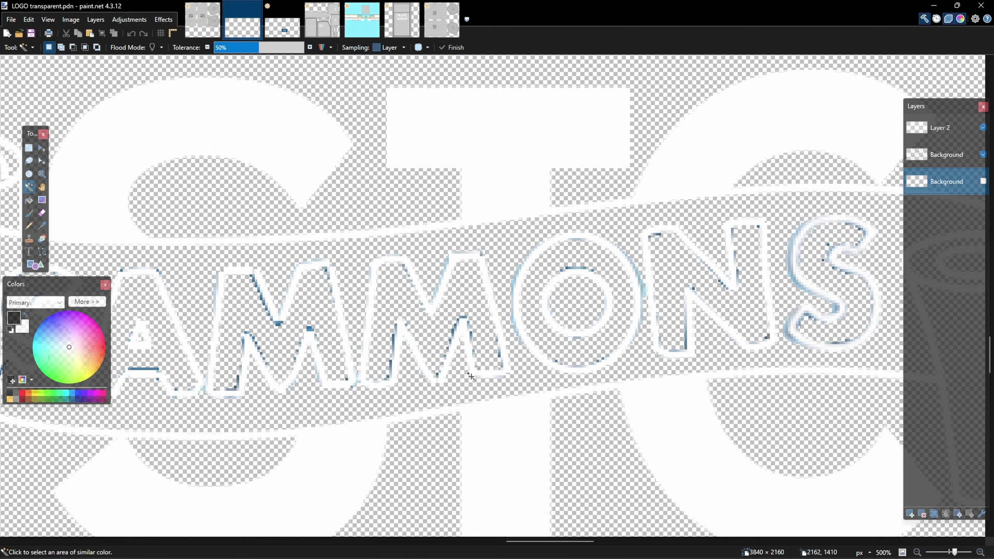
ctrl+scroll(470, 376, down, 6)
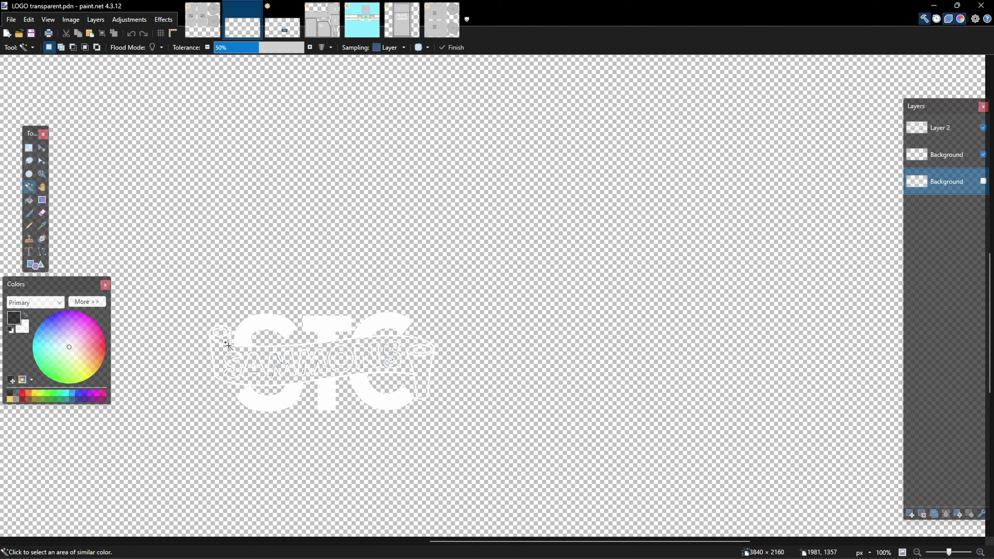
ctrl+scroll(782, 373, down, 2)
ctrl+scroll(505, 351, up, 3)
ctrl+scroll(482, 383, down, 1)
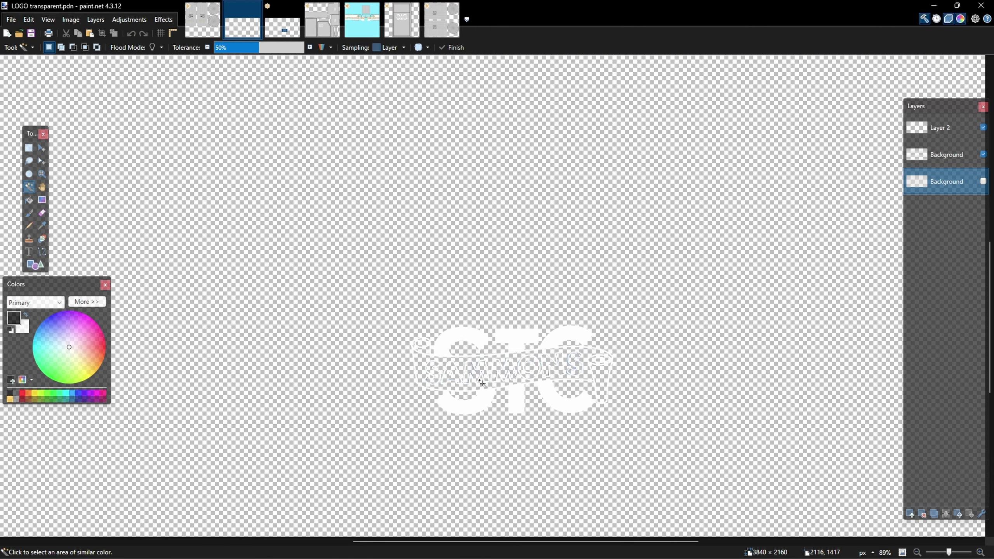
scroll(475, 235, down, 2)
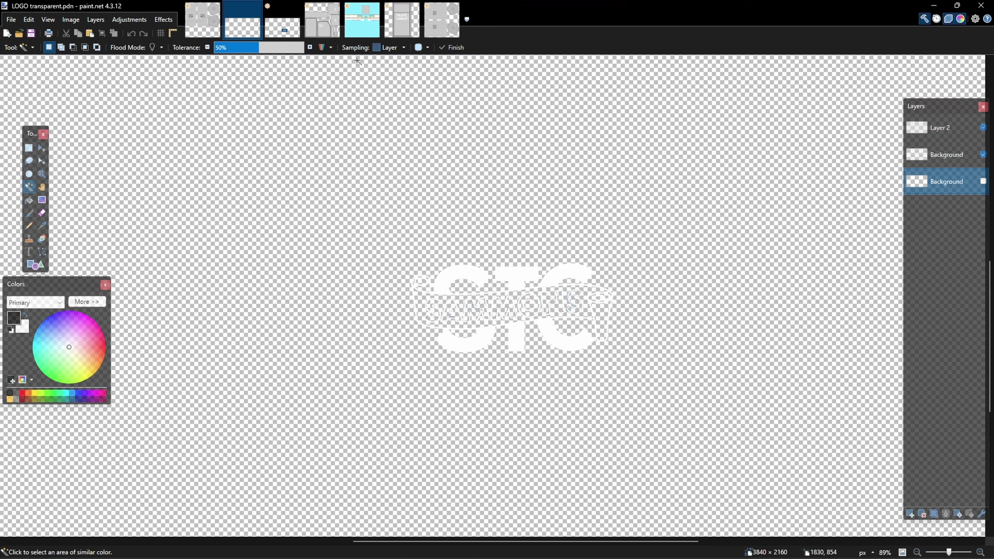
Switch to stc110_dan.pdn and examine the cab side artwork, ending close up on the number 467 above the wheel arch.
click(361, 20)
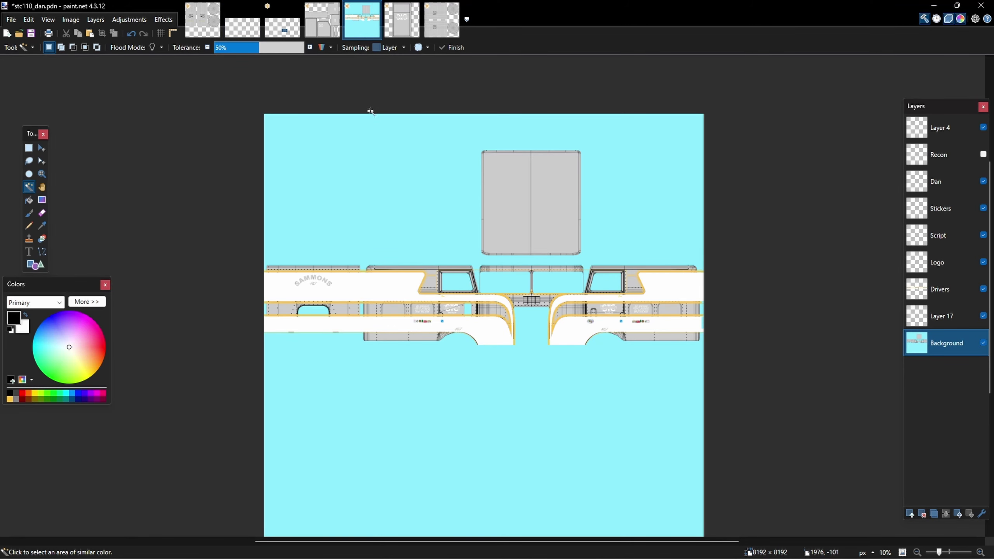
ctrl+scroll(631, 312, up, 8)
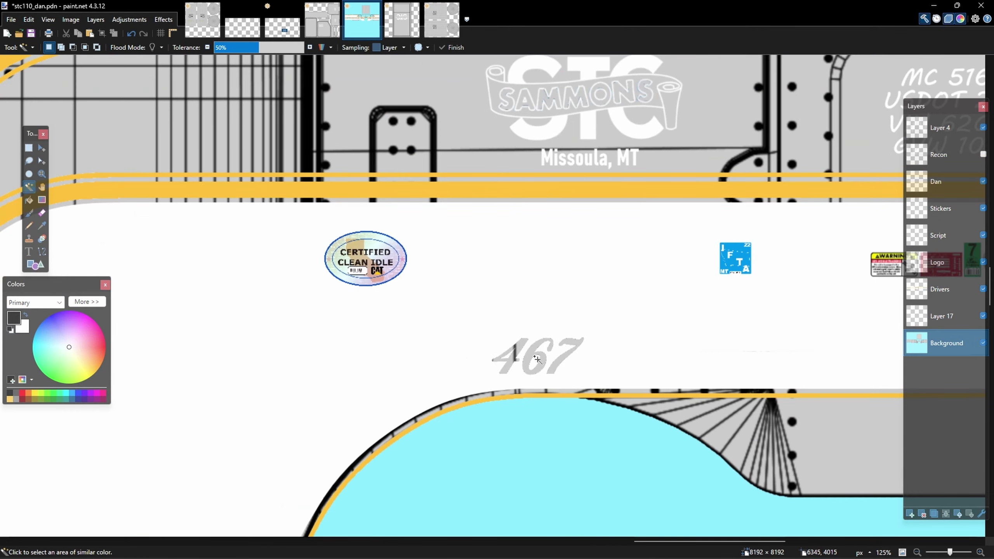
ctrl+scroll(377, 342, down, 2)
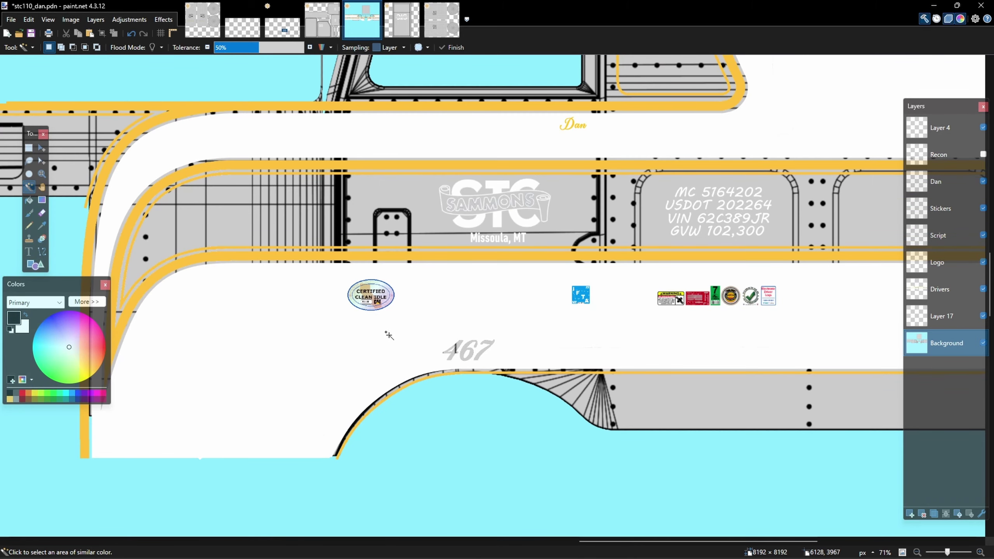
ctrl+scroll(389, 335, up, 7)
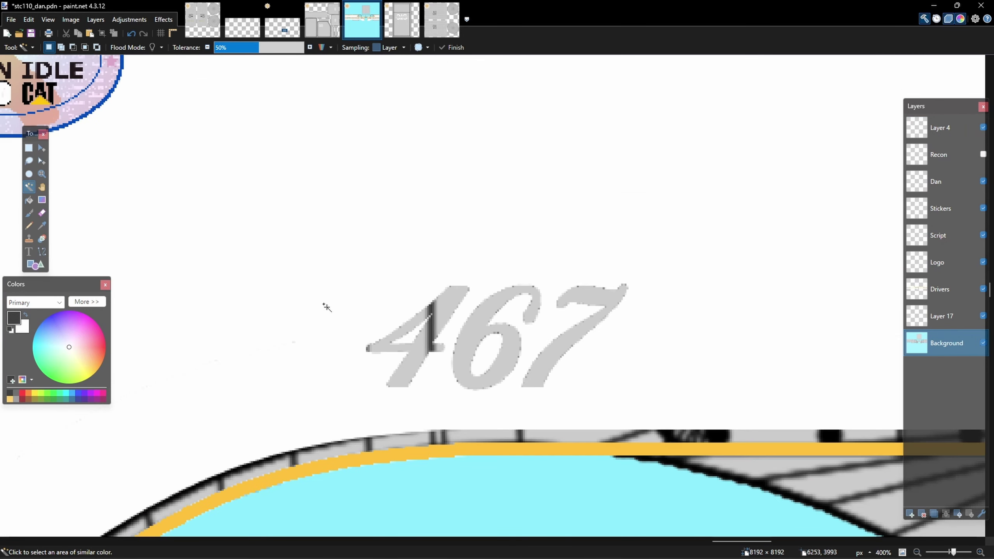
Make Layer 17 active and toggle the visibility of Layer 17 and the Drivers layer to compare the cab template with and without them.
ctrl+scroll(327, 307, down, 4)
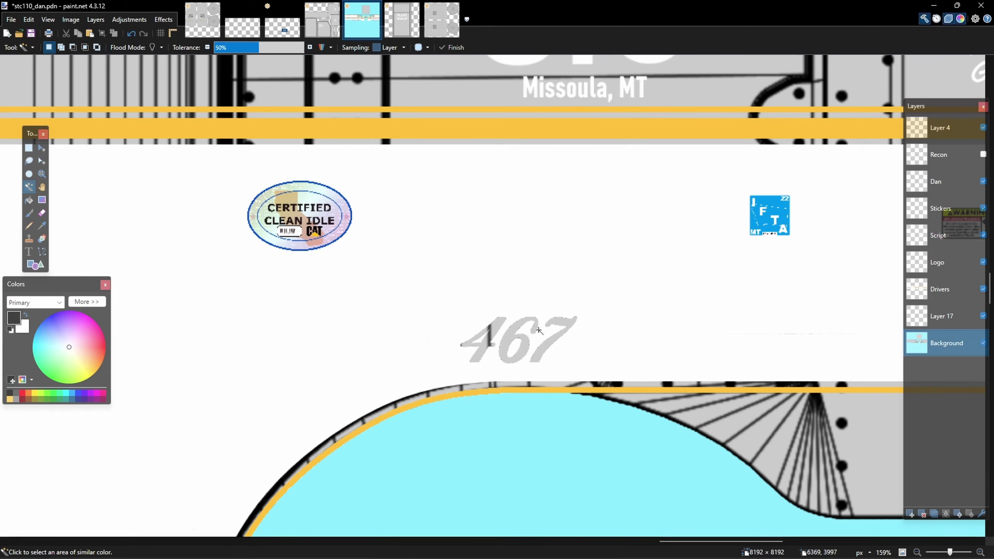
ctrl+scroll(515, 332, down, 8)
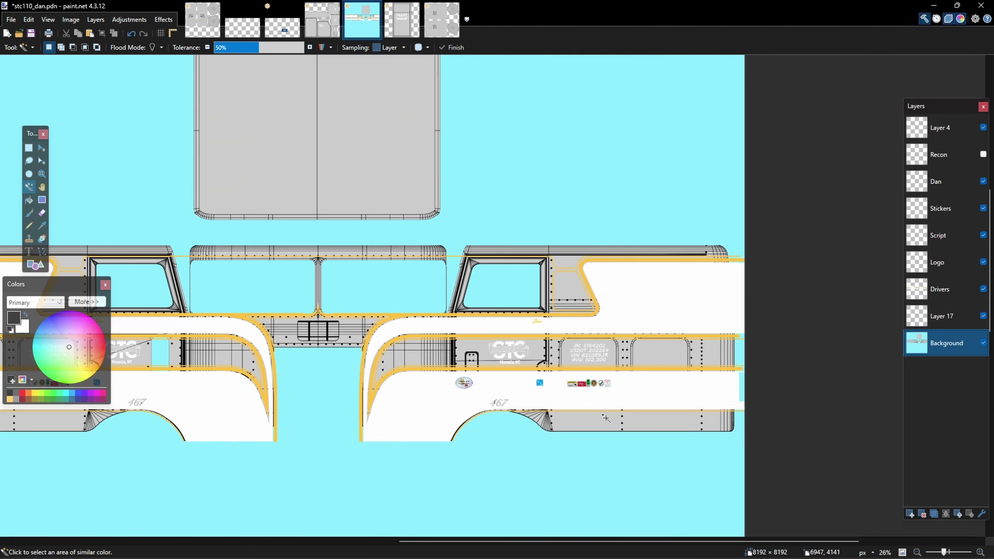
ctrl+scroll(580, 408, down, 3)
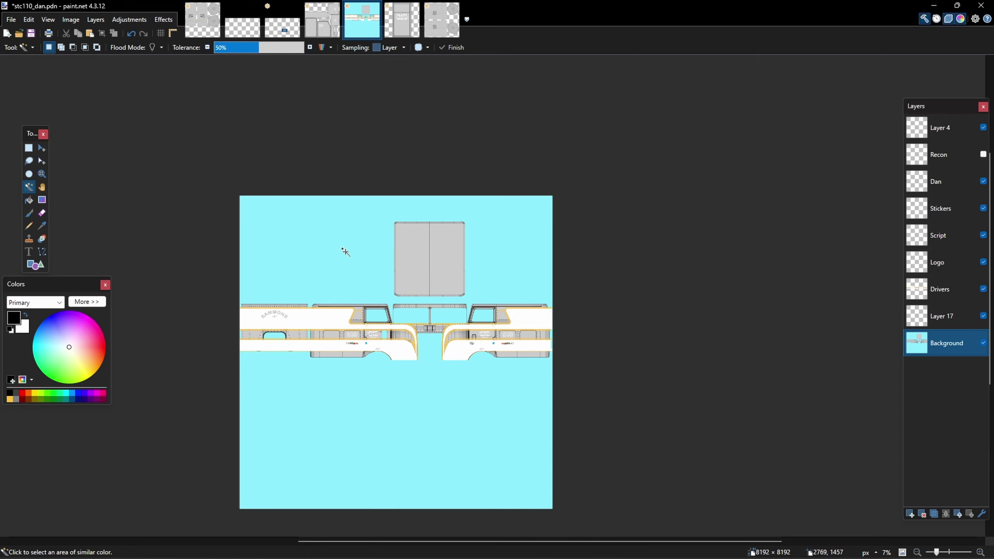
ctrl+scroll(386, 428, up, 4)
ctrl+scroll(383, 434, down, 2)
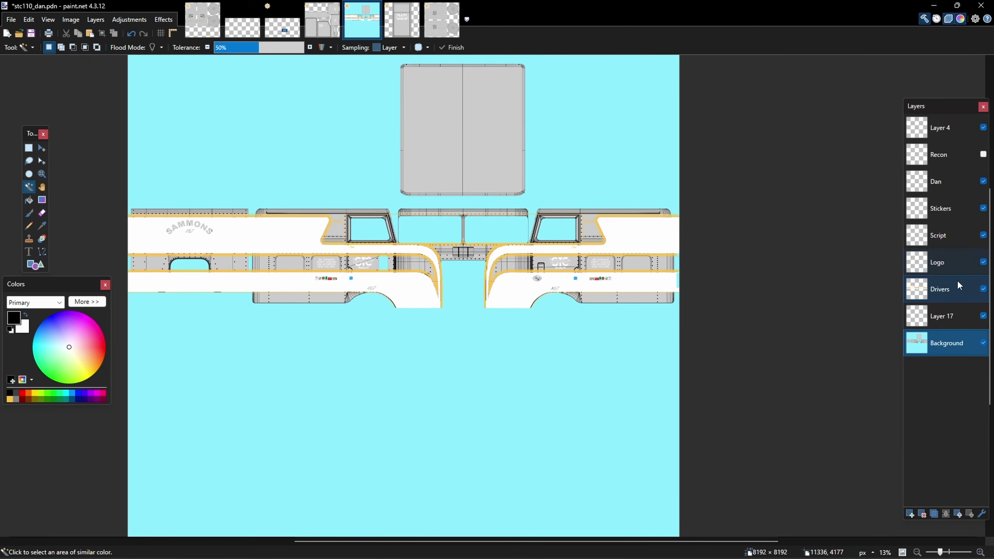
click(982, 319)
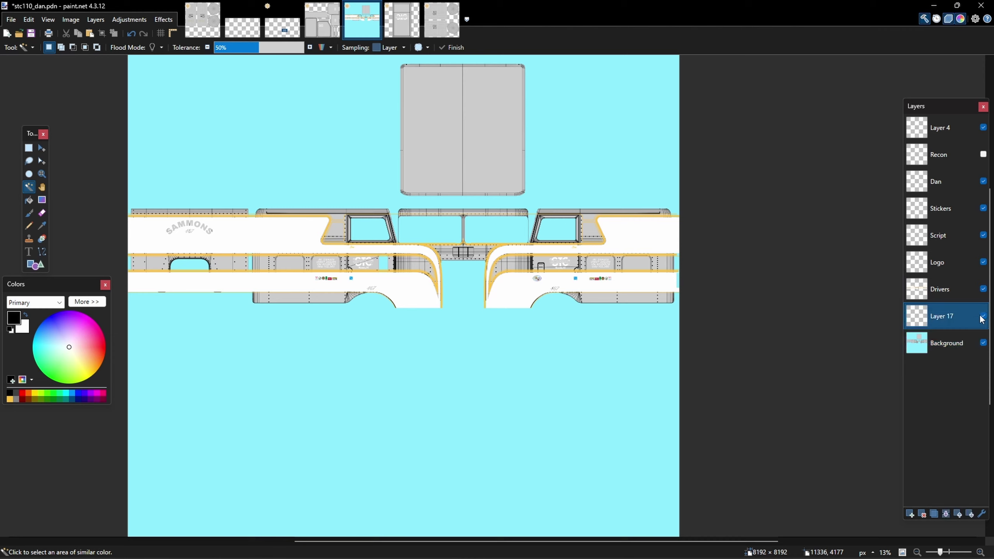
click(983, 317)
click(983, 318)
click(983, 289)
click(983, 289)
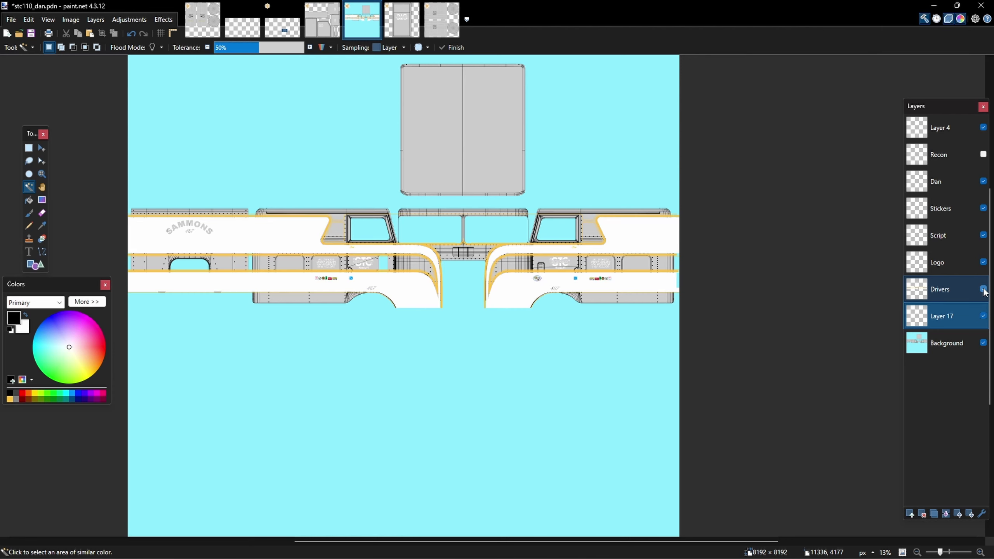
click(983, 290)
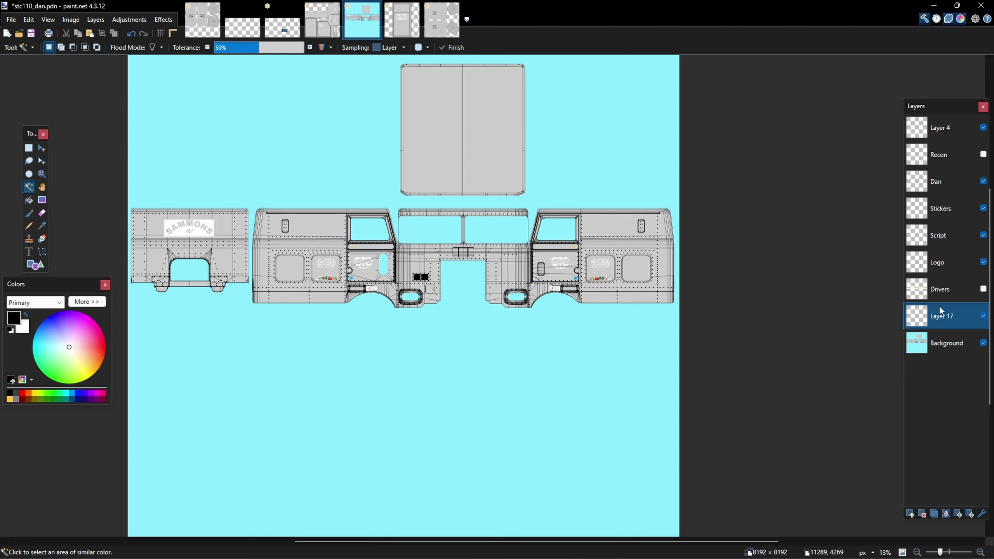
click(983, 288)
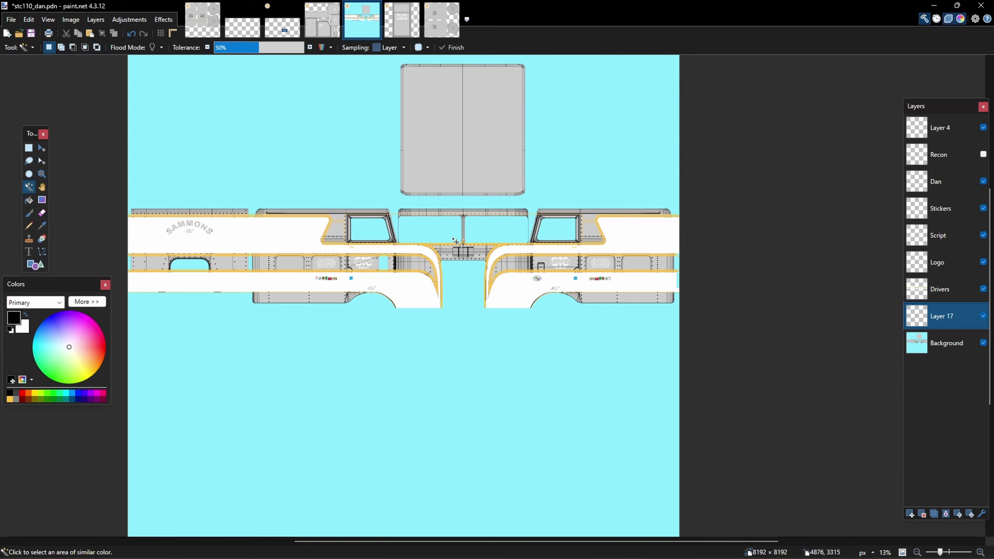
Examine the SAMMONS 467 lettering on the rear panel and the layout of the whole cab template.
ctrl+scroll(211, 225, up, 10)
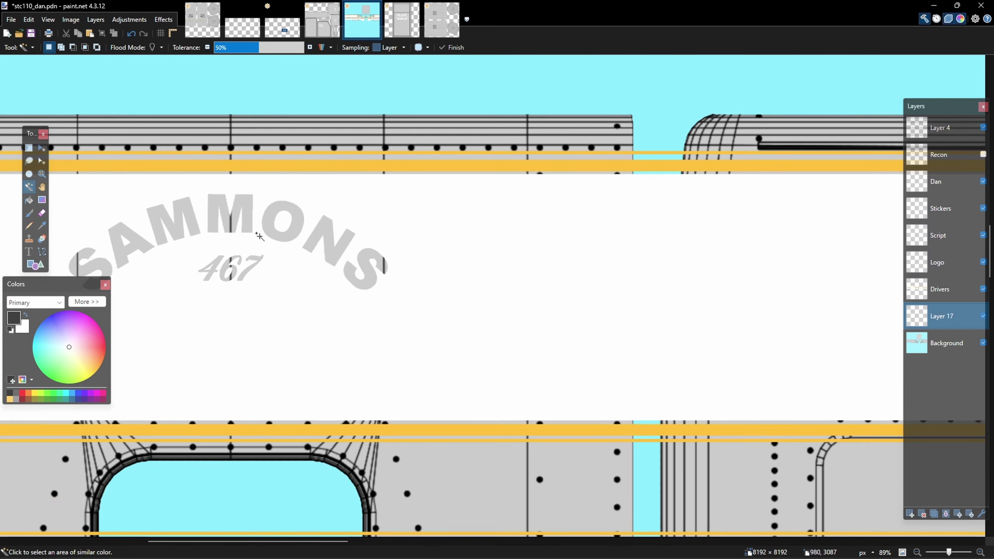
ctrl+scroll(434, 238, down, 3)
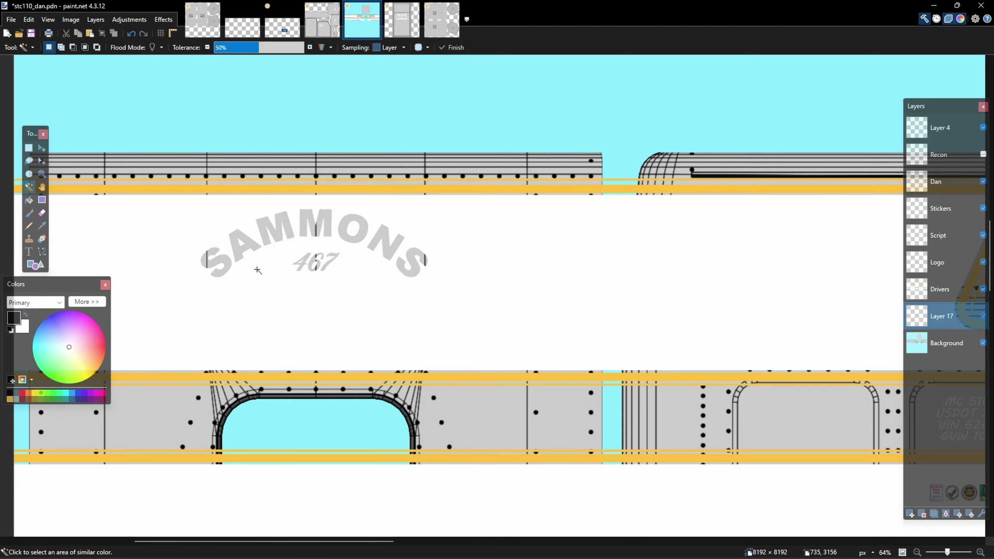
ctrl+scroll(399, 284, down, 5)
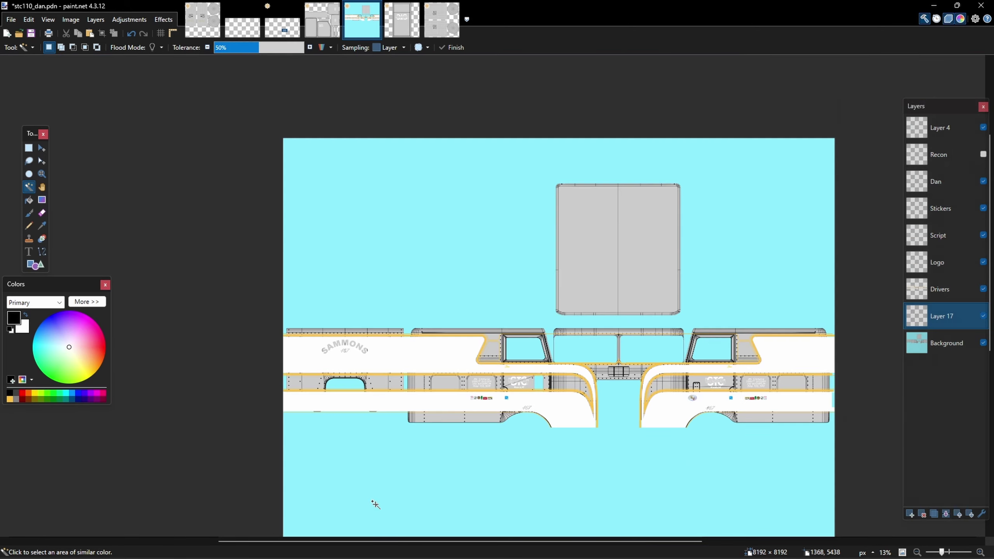
ctrl+scroll(292, 433, down, 1)
ctrl+scroll(544, 253, down, 1)
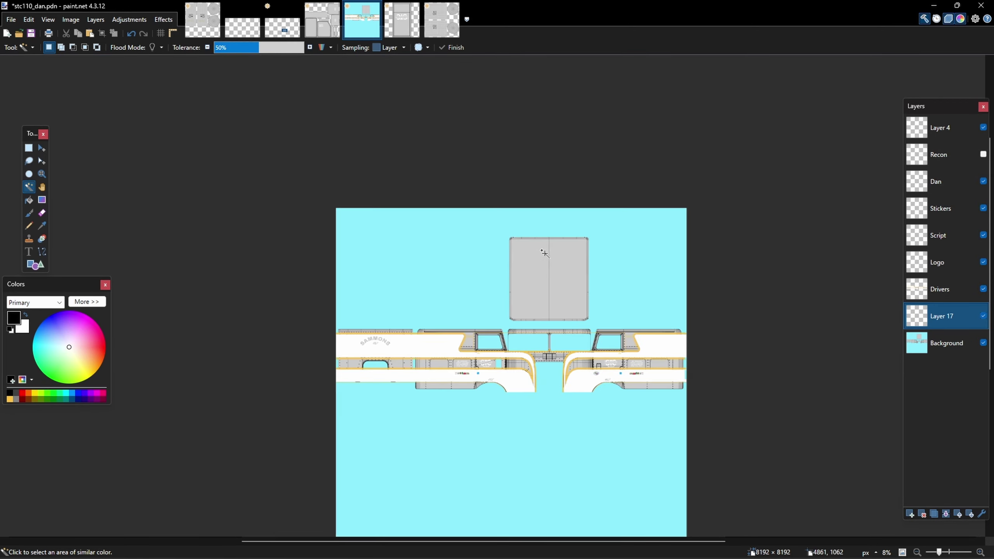
ctrl+scroll(538, 419, up, 2)
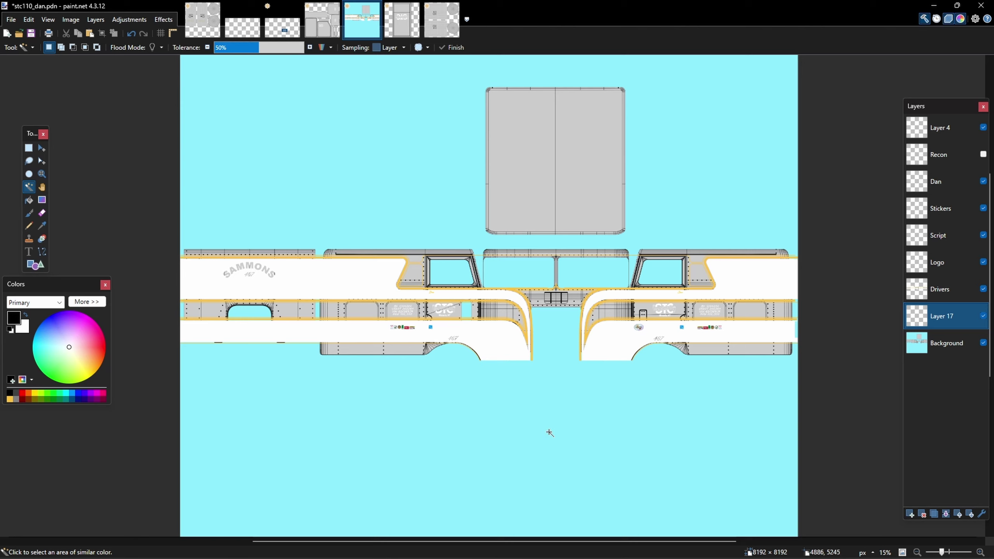
ctrl+scroll(538, 389, down, 1)
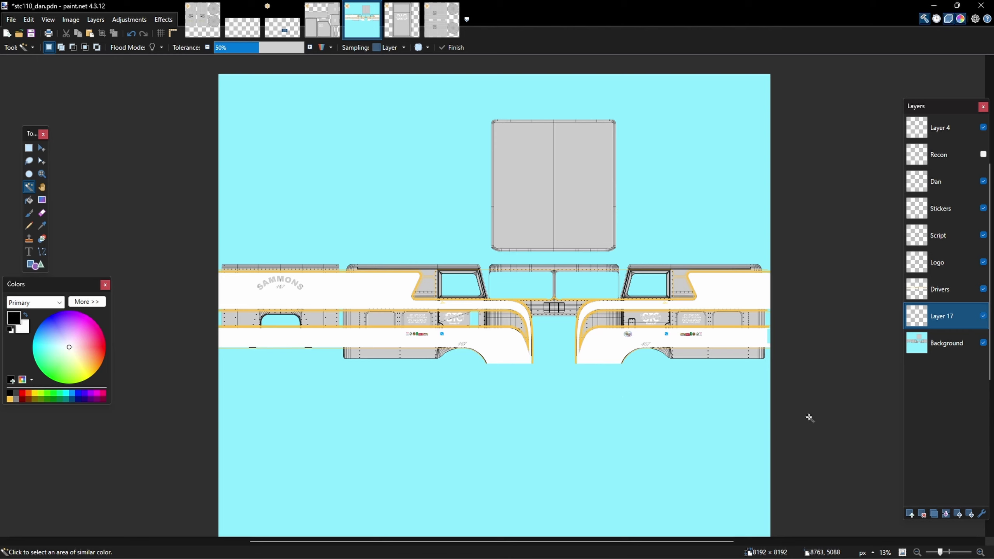
Switch to Mods Studio 2 and review the accessory images from stc_tank1.dds and stc_tank.dds back to os_pnt_black.dds.
mouse_move(582, 547)
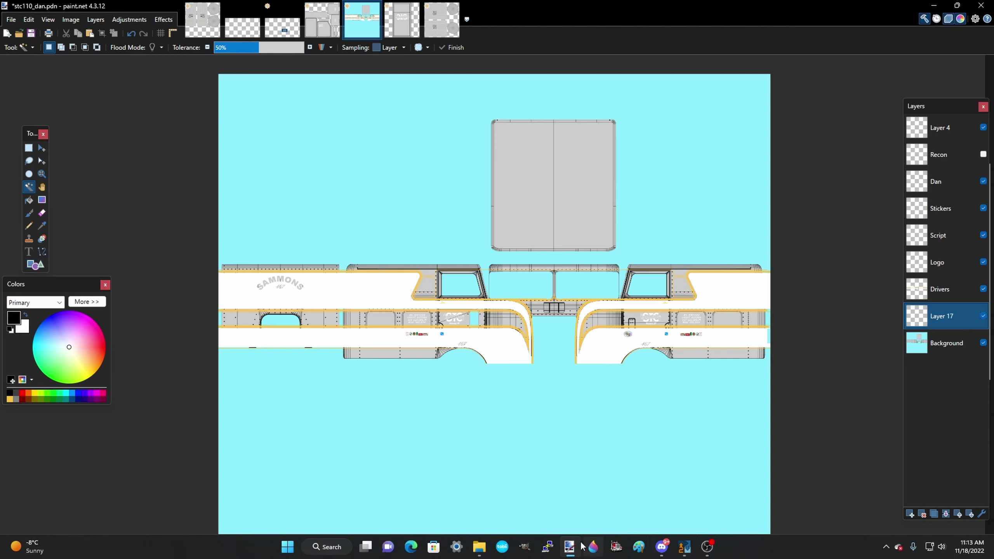
click(688, 549)
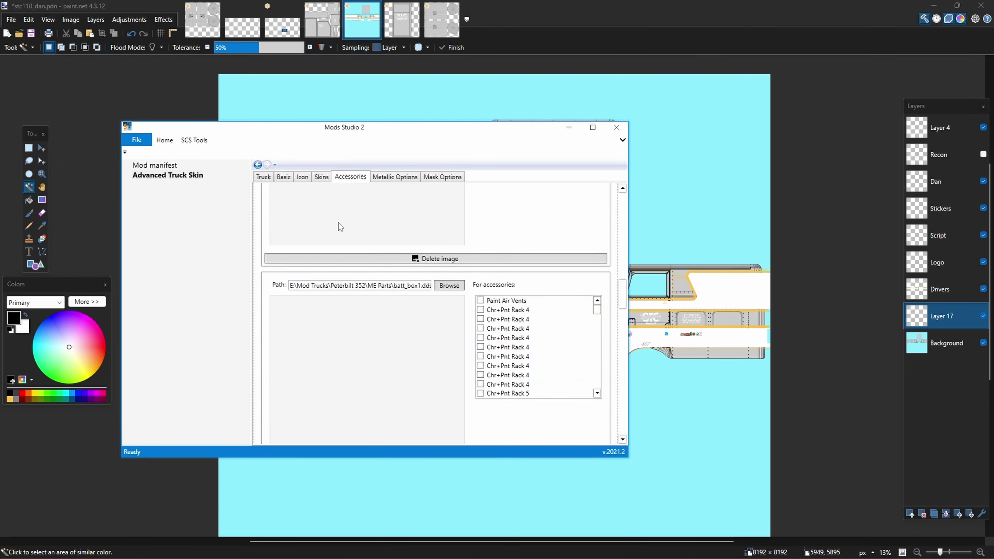
scroll(340, 227, up, 5)
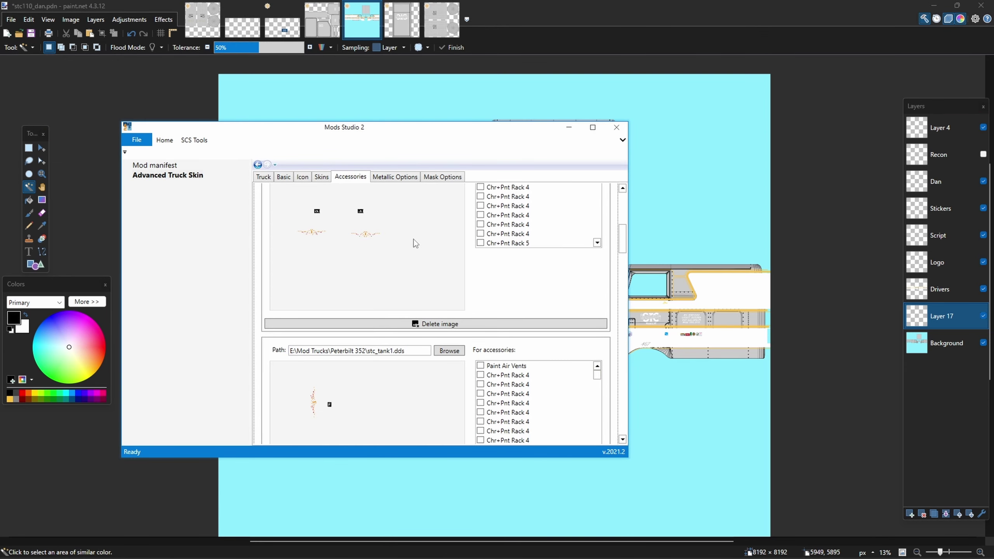
scroll(415, 244, up, 2)
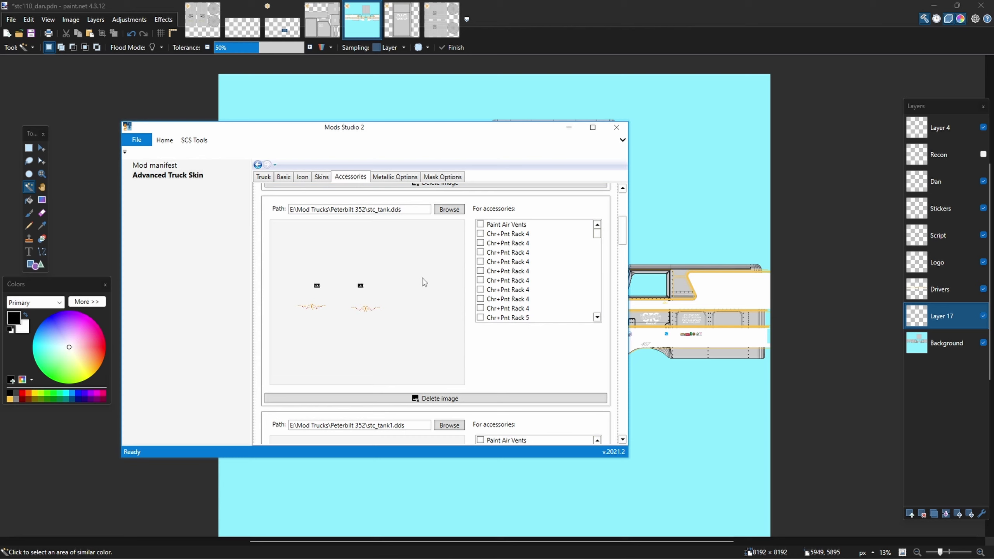
scroll(433, 284, up, 1)
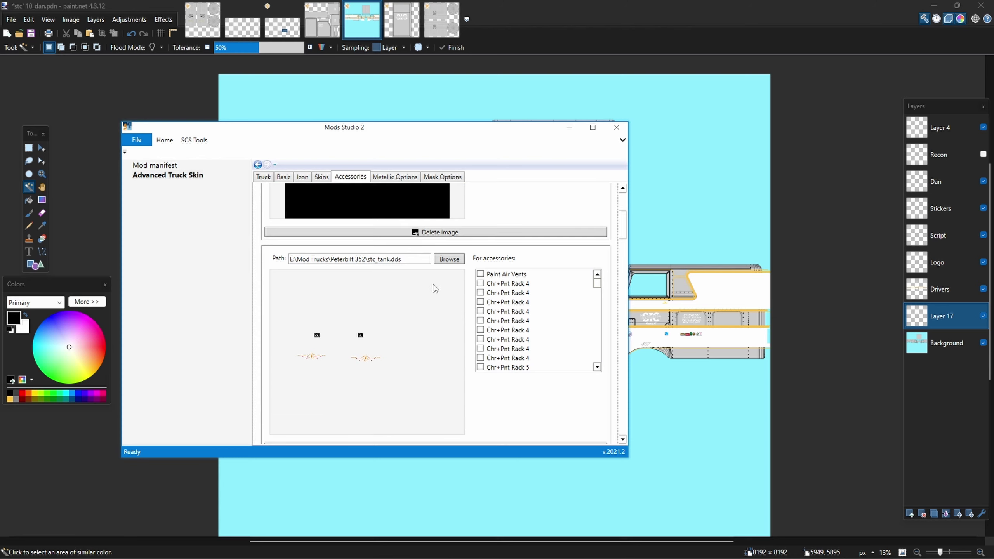
scroll(423, 274, up, 3)
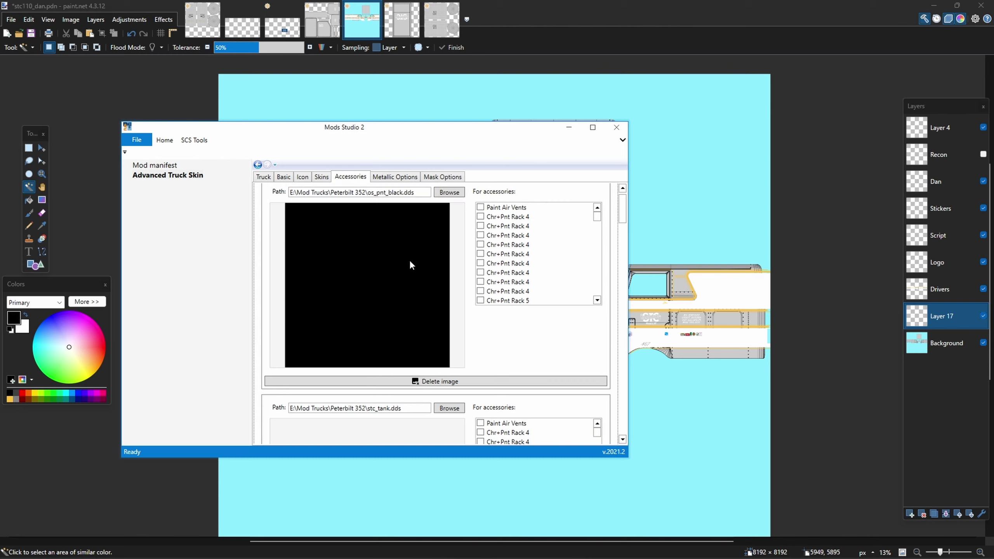
scroll(410, 265, up, 1)
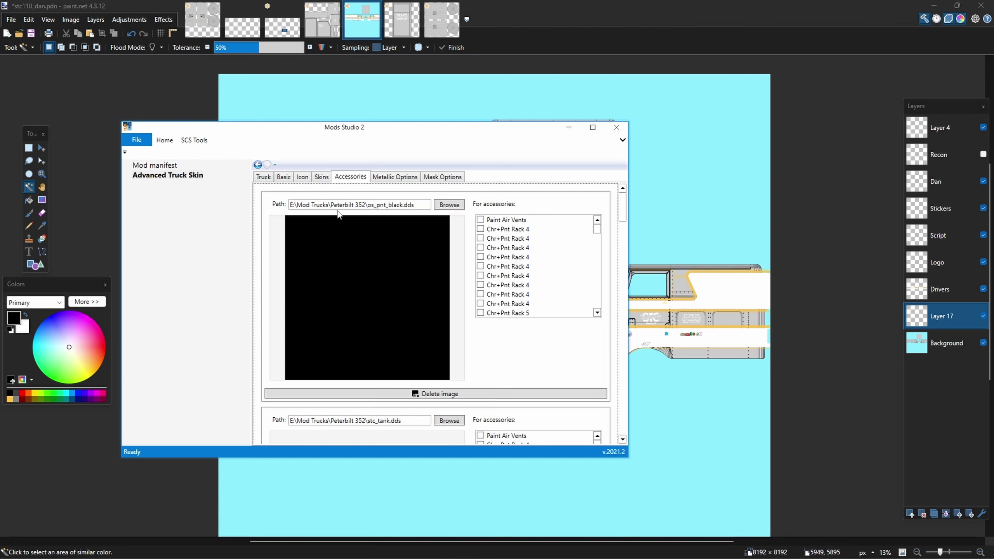
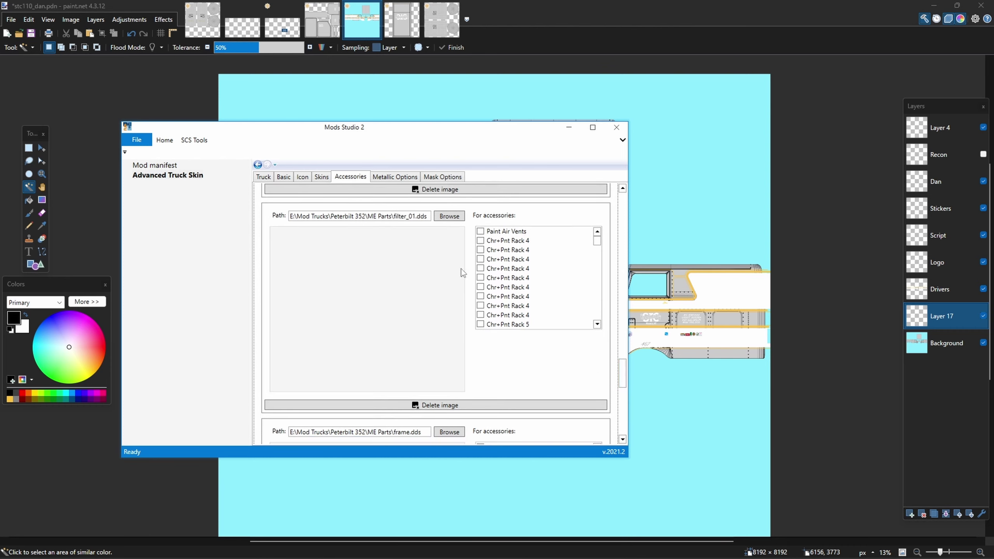
Review which accessories are assigned to the filter_01.dds, frame.dds and blank.dds images, ending back at the first accessory image.
drag(598, 242, 603, 262)
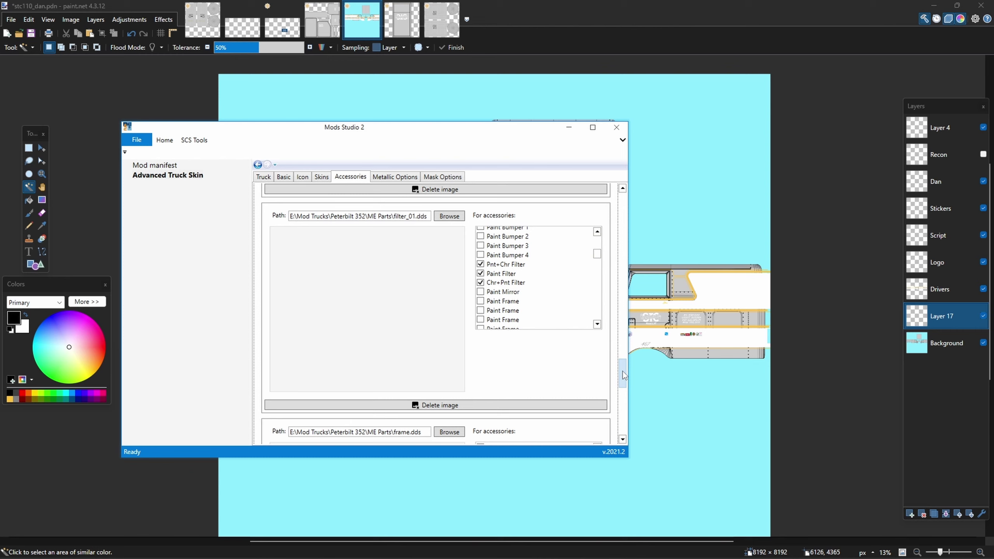
scroll(622, 373, down, 1)
drag(623, 375, 623, 399)
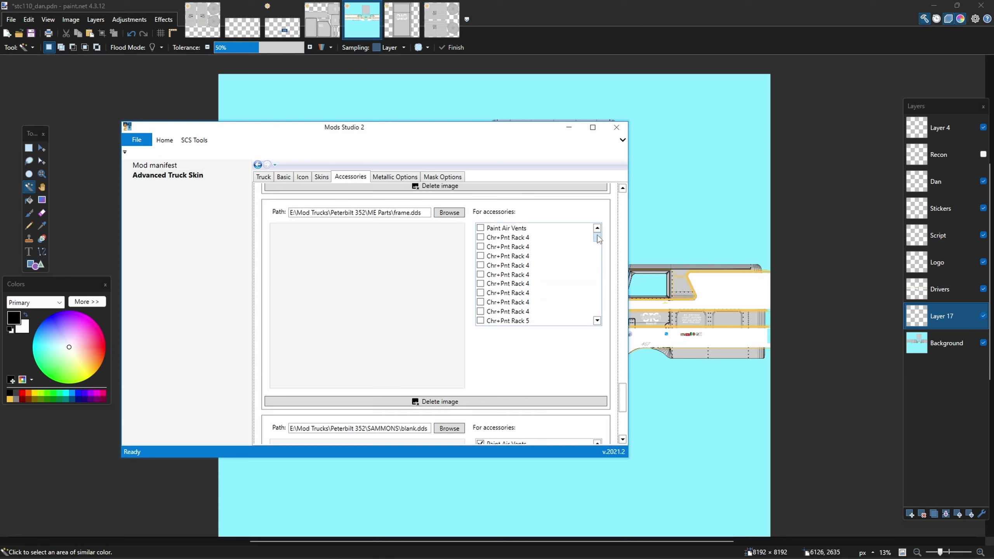
mouse_move(597, 237)
mouse_down()
mouse_move(599, 298)
mouse_move(597, 271)
mouse_move(394, 250)
mouse_up()
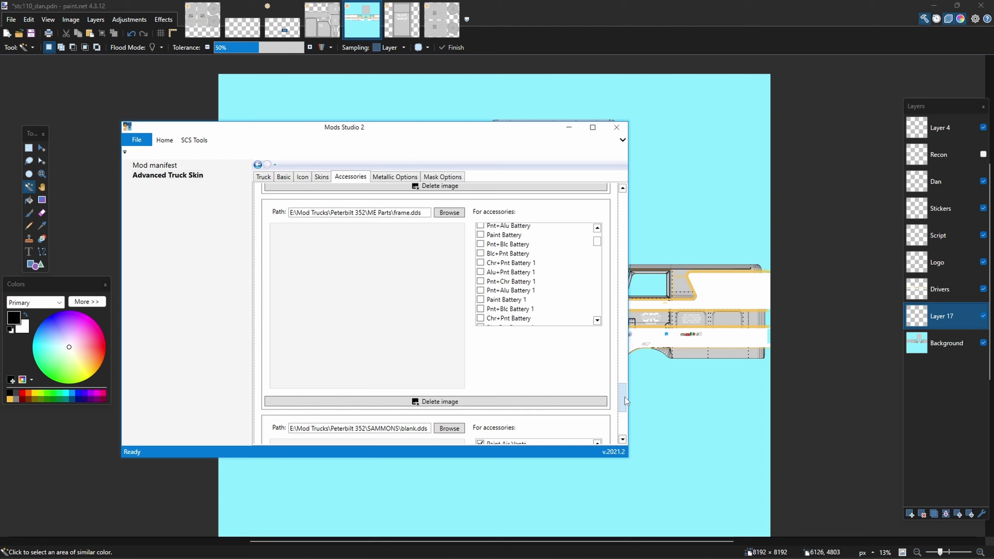
drag(625, 401, 625, 421)
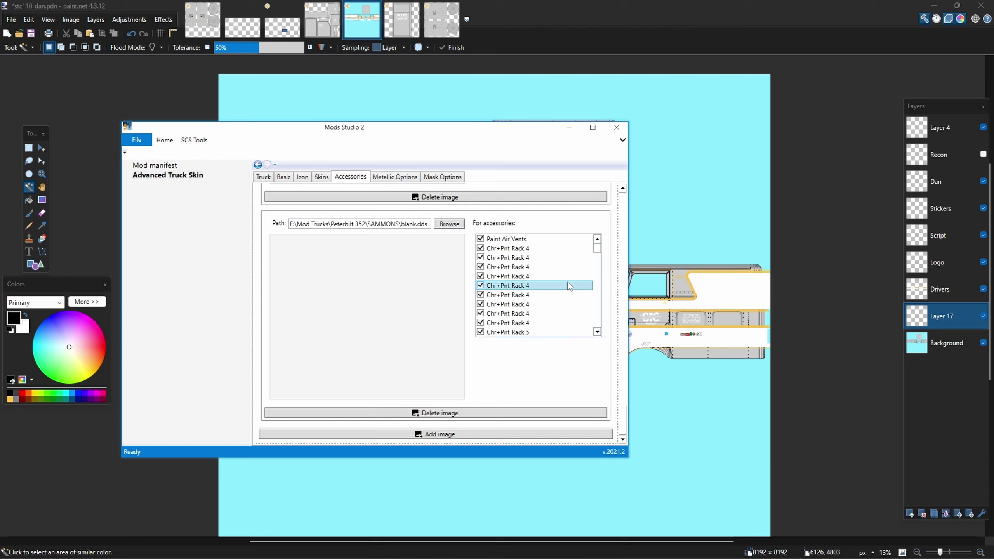
mouse_move(598, 251)
mouse_down()
mouse_move(605, 332)
mouse_move(605, 246)
mouse_up()
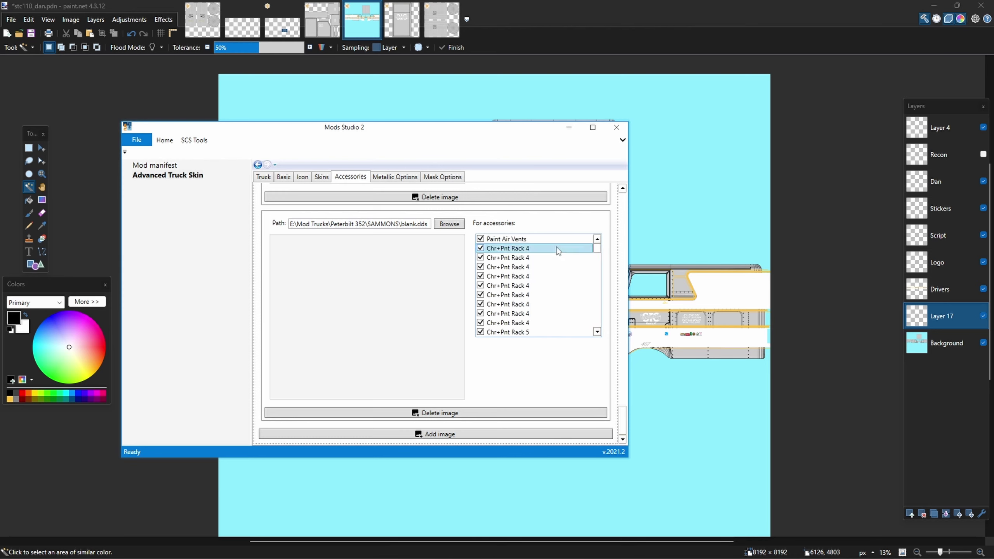
mouse_move(623, 415)
mouse_down()
mouse_move(642, 228)
mouse_move(628, 421)
mouse_up()
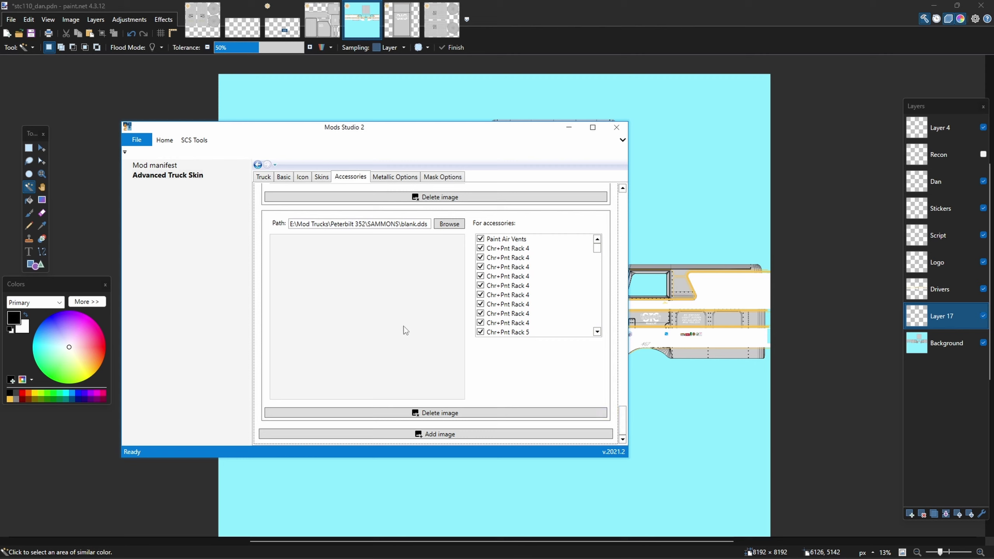
drag(621, 426, 604, 246)
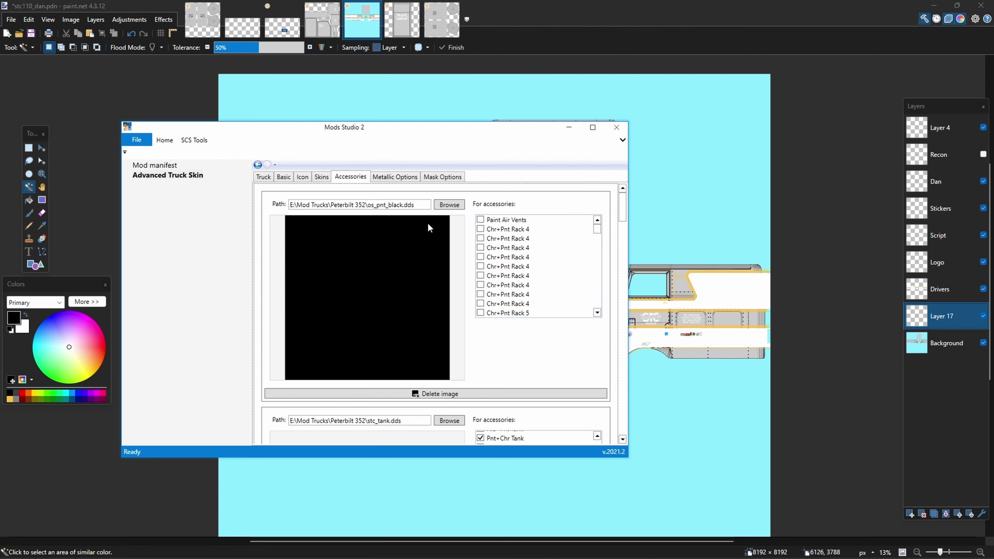
Toggle Enable Metallic Color in the truck skin's metallic settings and show its cab skin image with the suitable cabins.
click(396, 177)
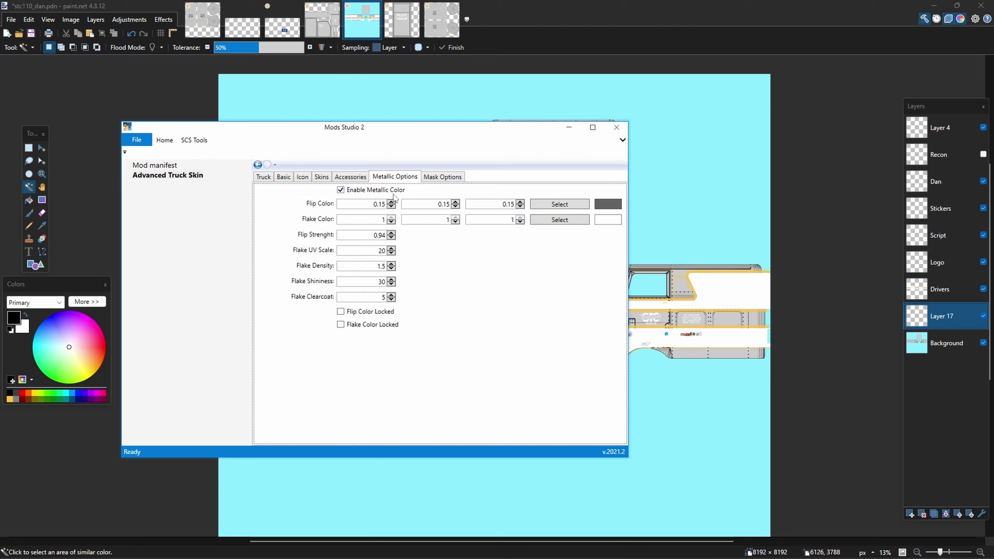
click(340, 190)
click(321, 177)
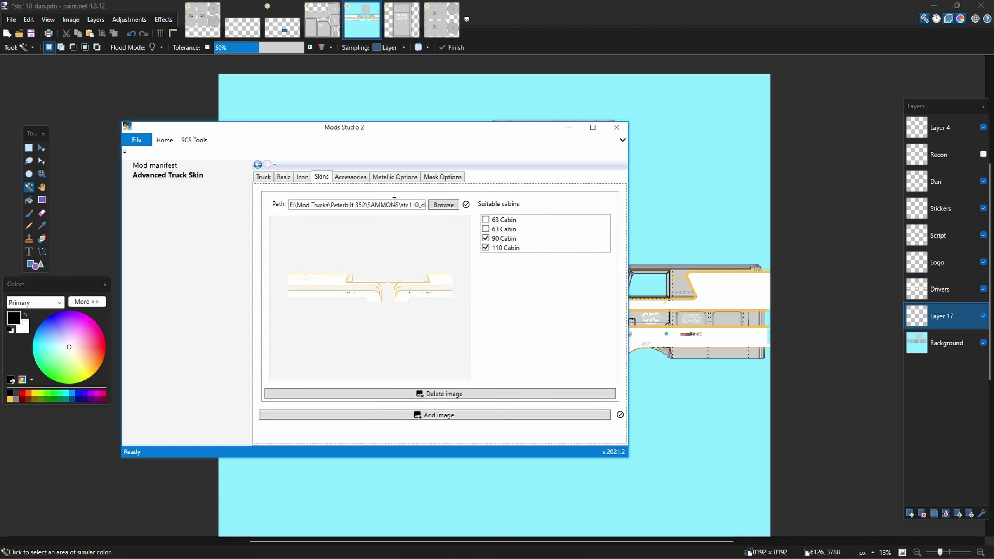
Switch back to paint.net and temporarily hide the Background layer to inspect the skin artwork over transparency, clearing the stray selection.
click(695, 224)
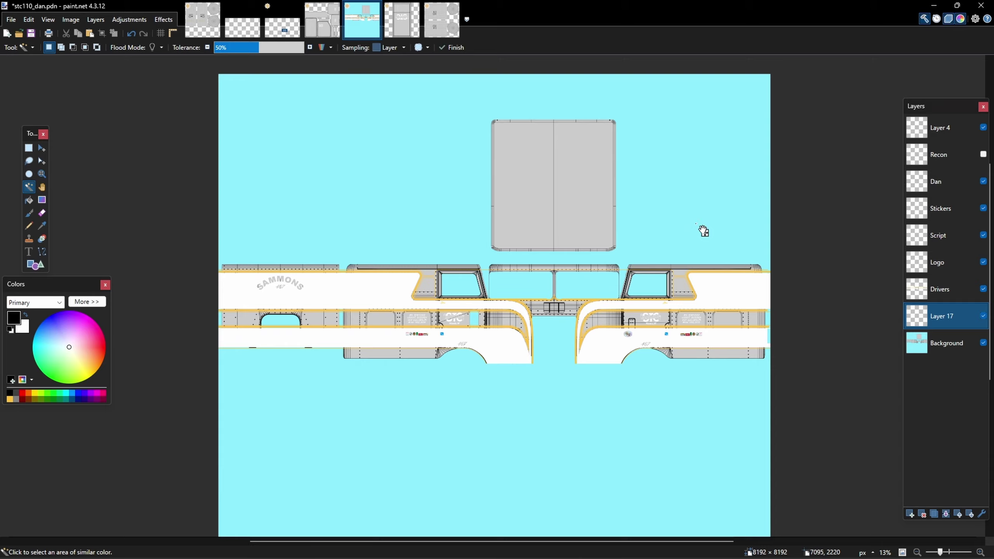
click(983, 343)
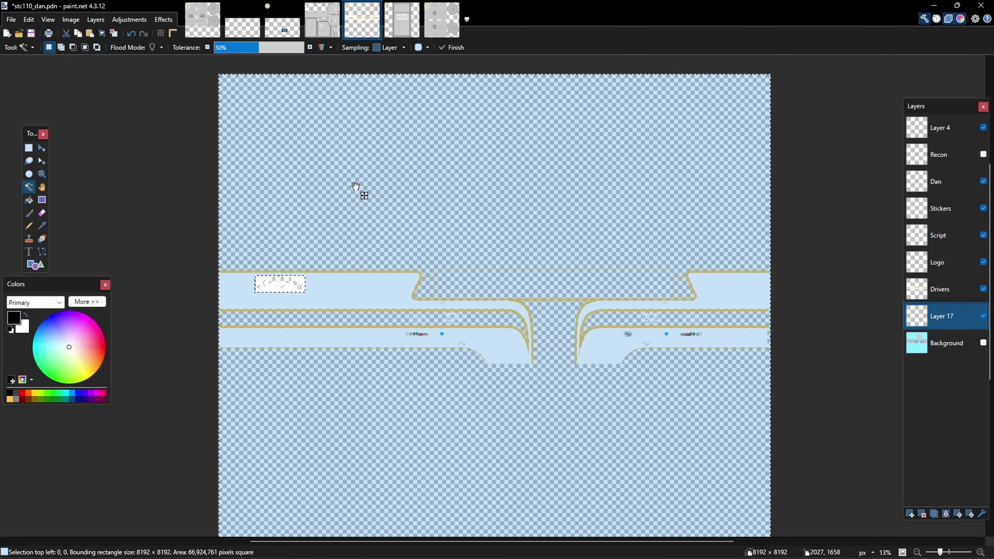
key(ctrl+d)
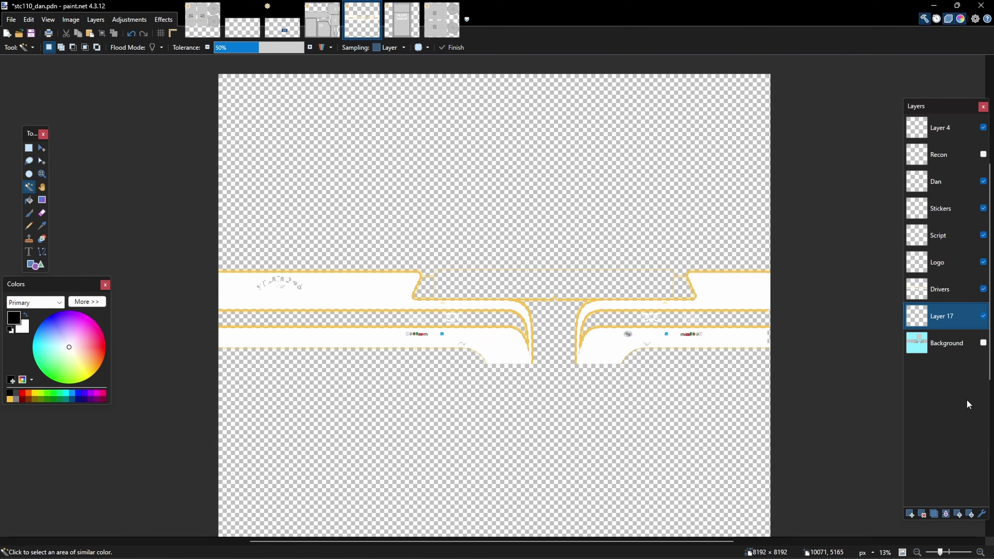
click(983, 343)
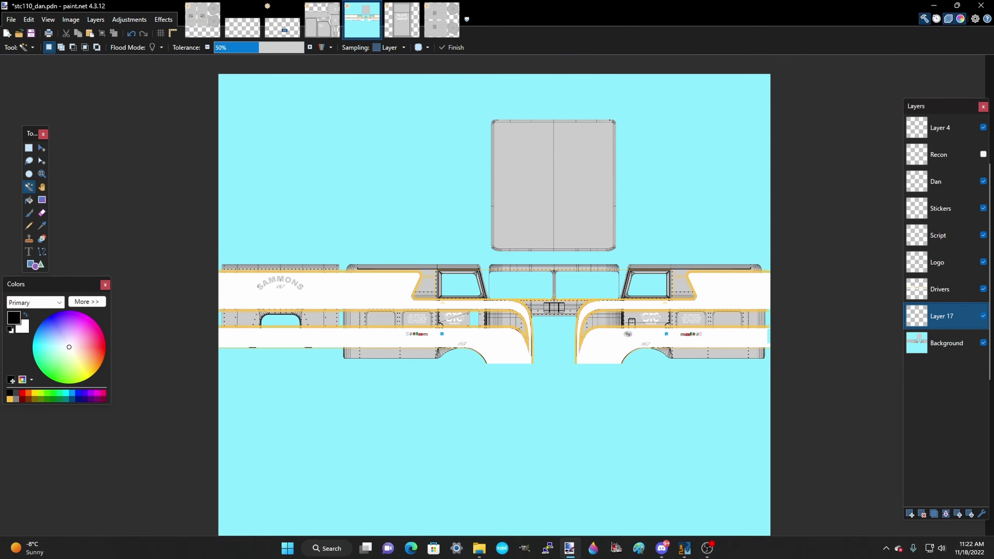
Switch to Mods Studio 2 and review the skin's icon, basic settings and truck list, ending back at the cab skin image.
click(684, 547)
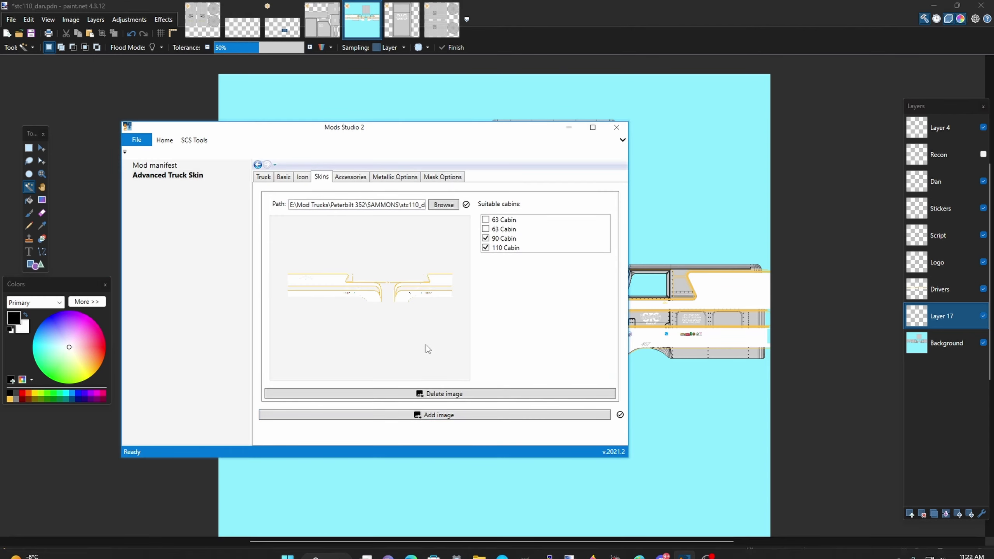
click(303, 180)
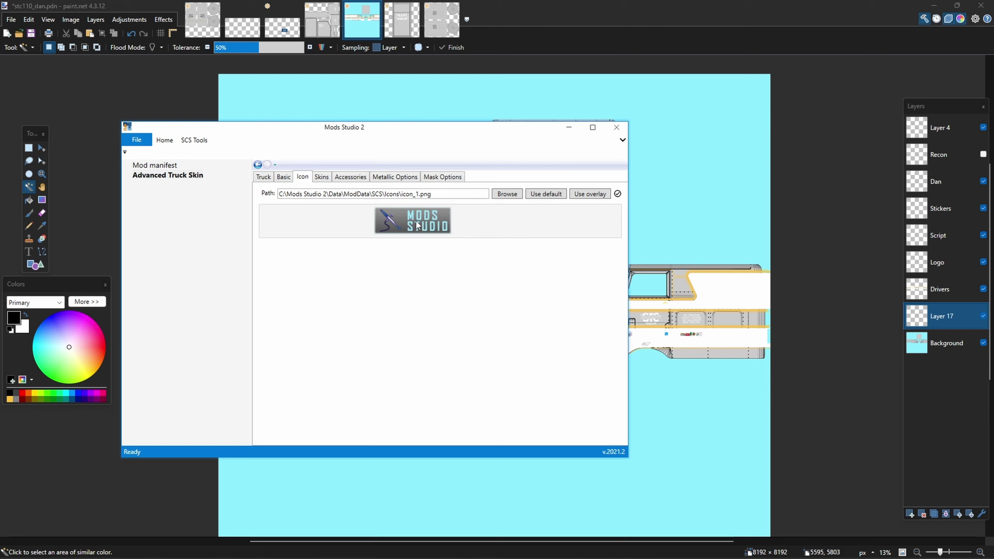
click(284, 177)
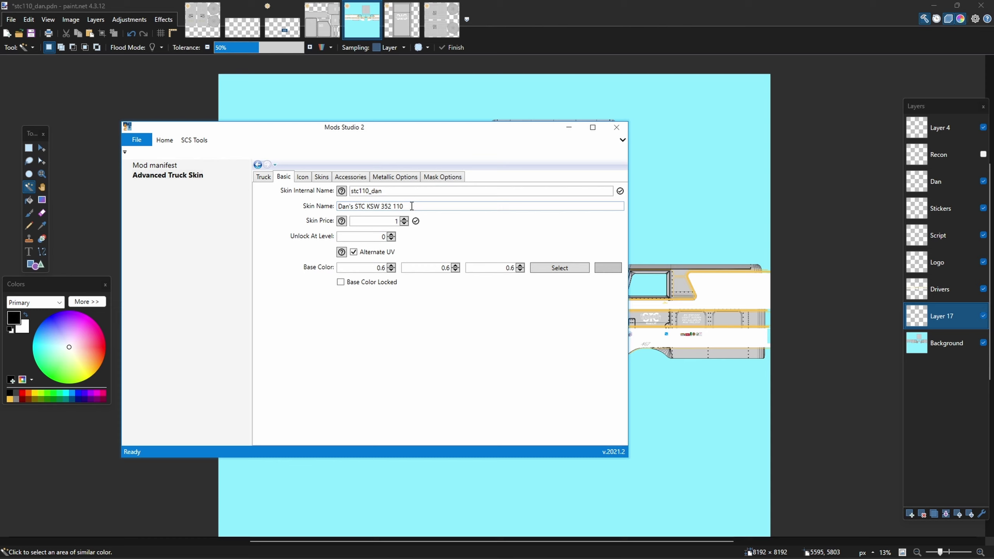
click(263, 177)
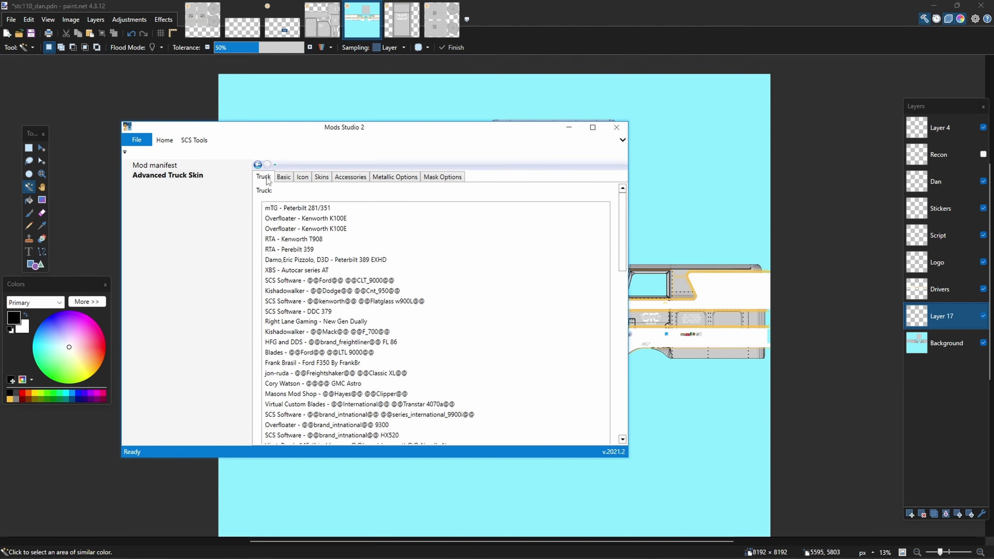
click(292, 179)
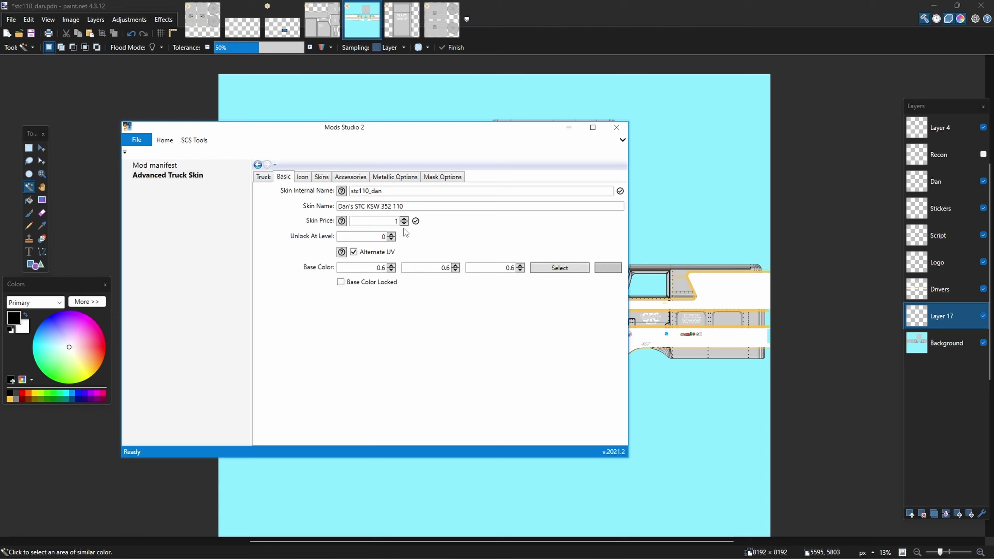
click(322, 177)
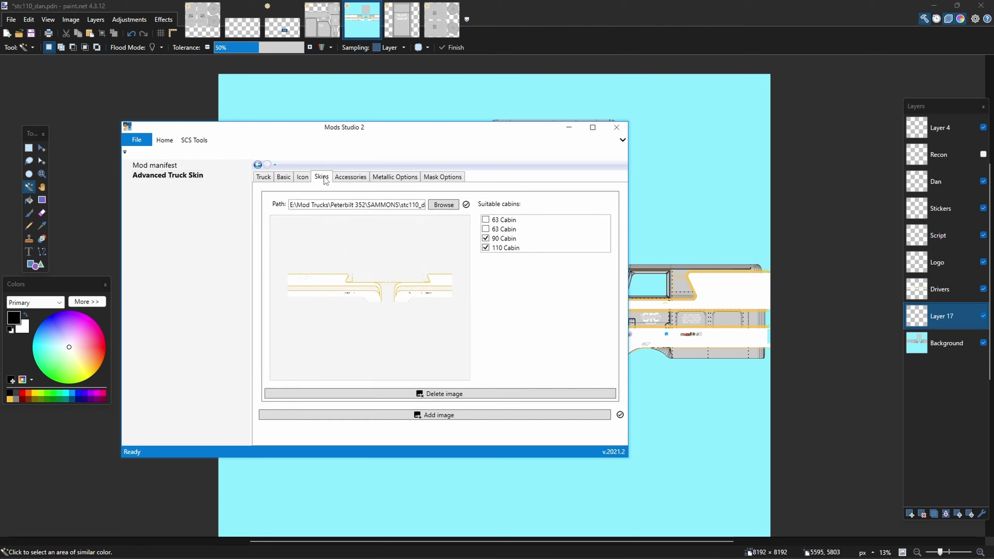
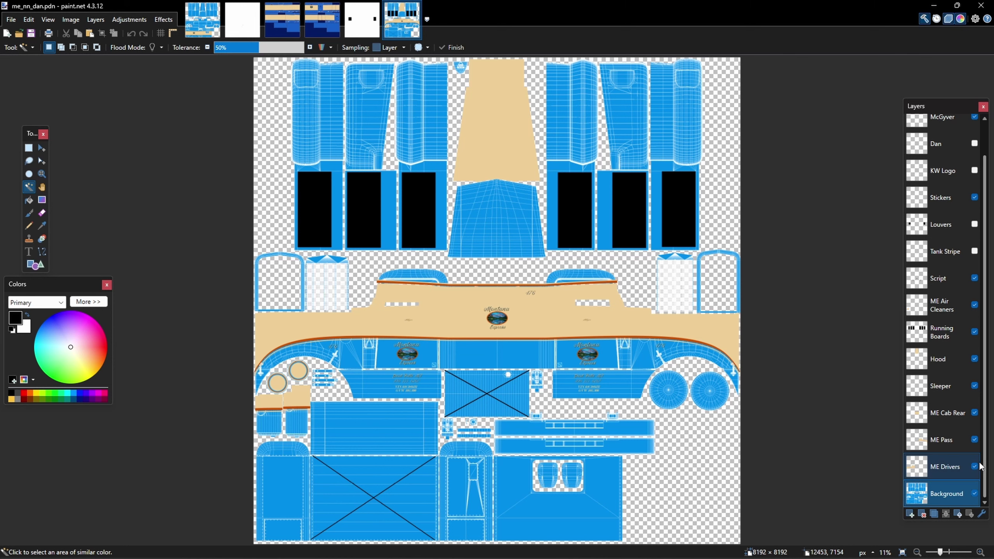
In paint.net, hide and reshow the Background, ME Air Cleaners, Running Boards and Script layers of me_nn_dan.pdn one at a time to inspect their artwork.
click(974, 494)
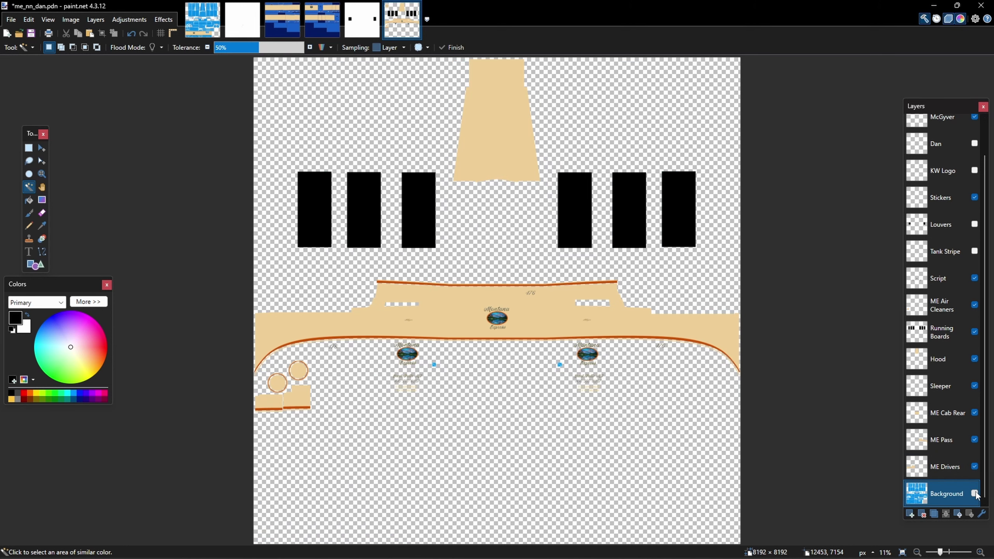
click(975, 494)
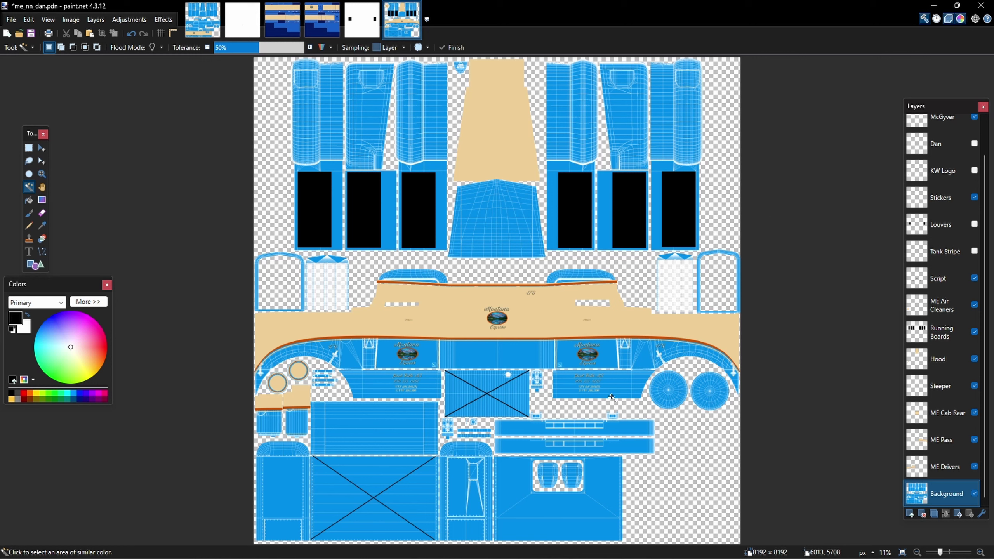
click(974, 305)
click(974, 305)
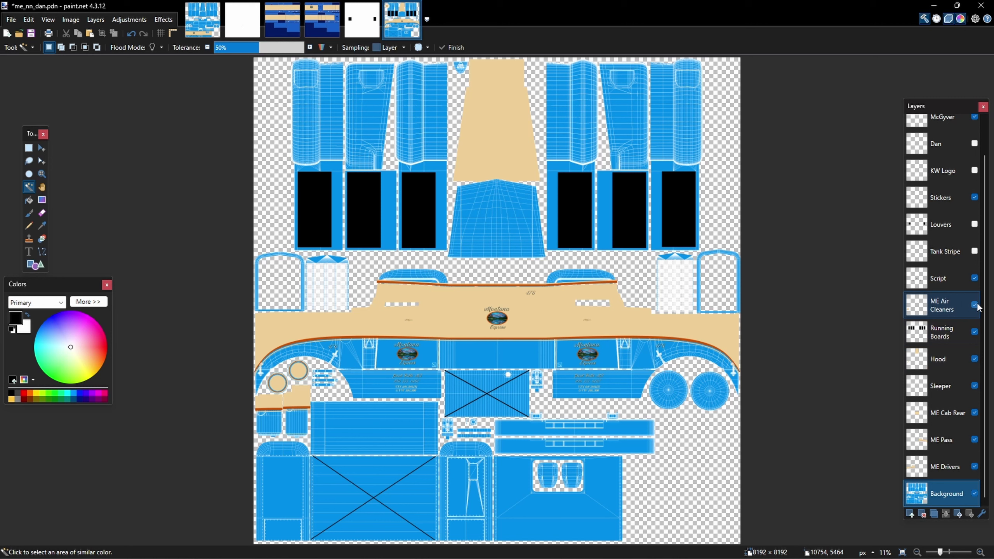
click(975, 331)
click(975, 332)
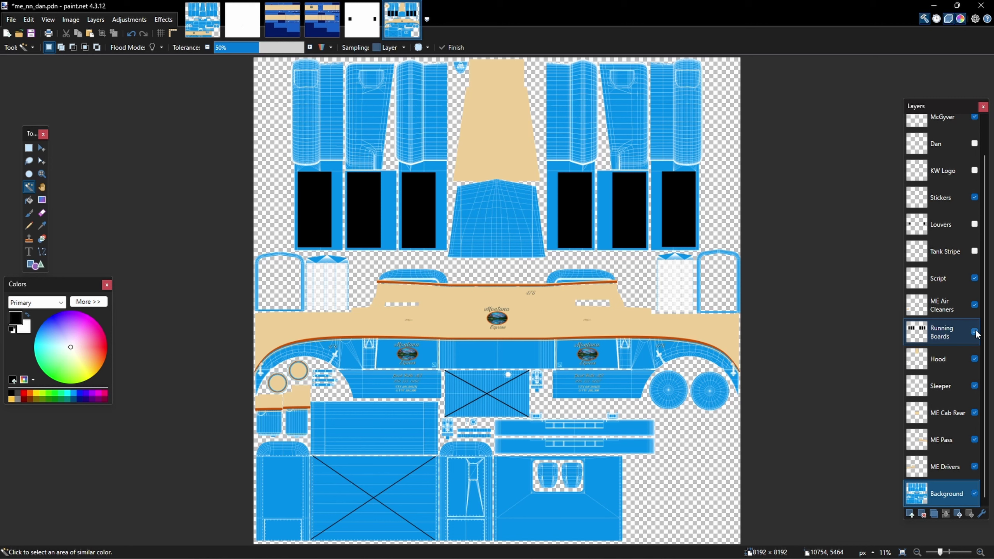
click(974, 278)
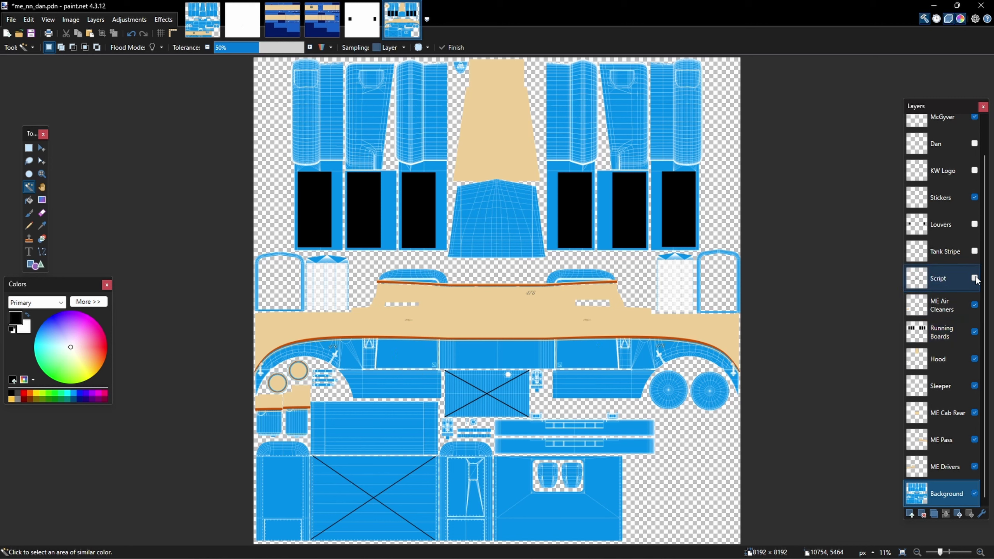
click(975, 278)
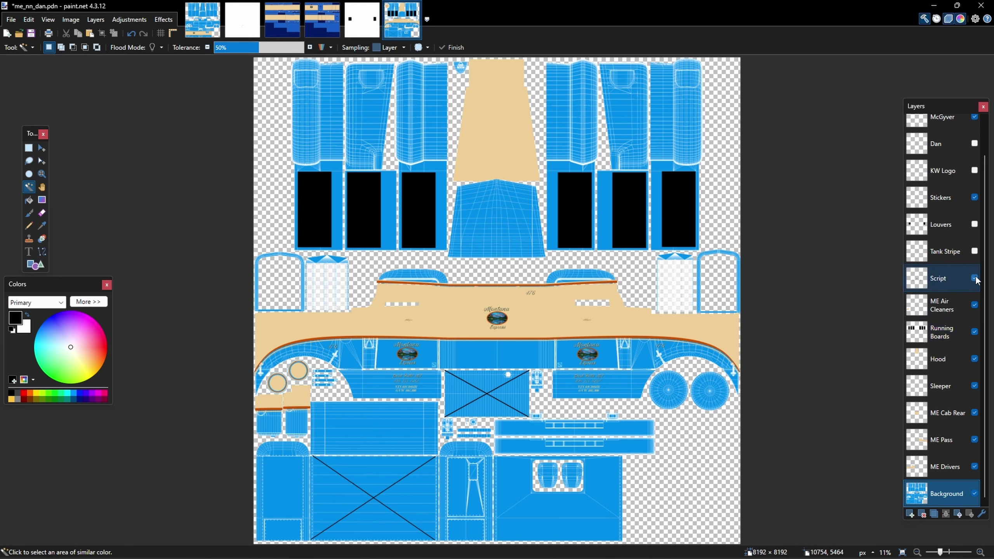
Hide and reshow the ME Cab Rear, ME Pass and ME Drivers layers in turn to inspect the stripe sections.
click(974, 413)
click(975, 413)
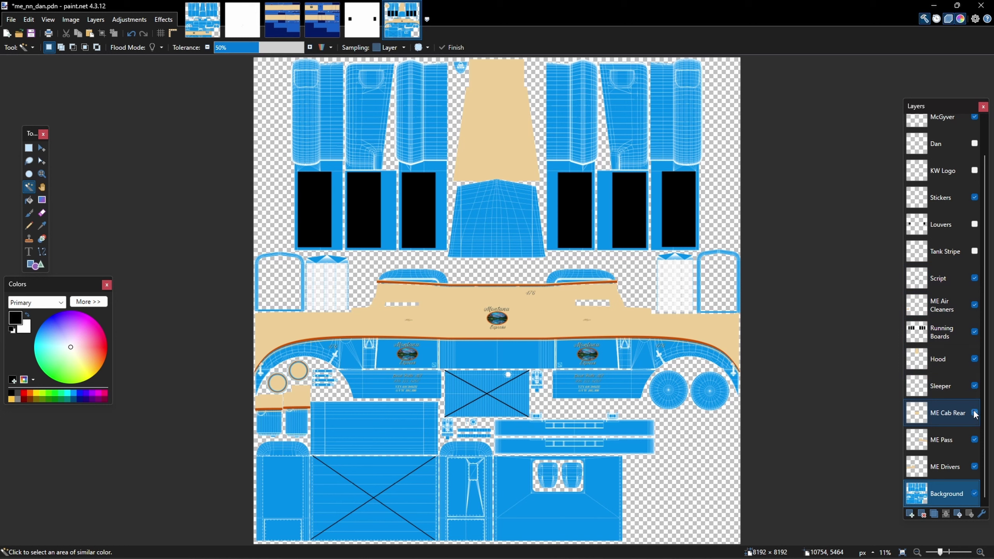
click(975, 439)
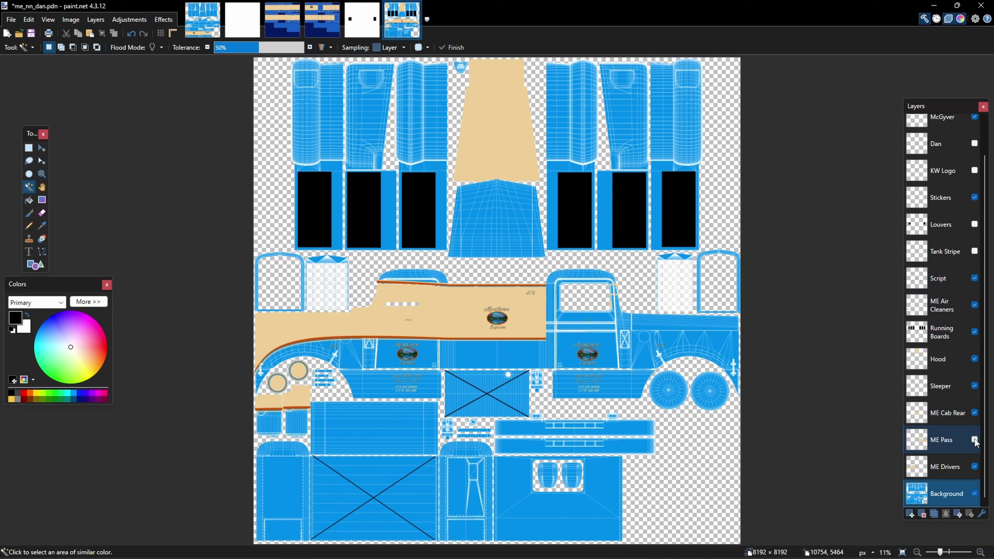
click(974, 440)
click(975, 466)
click(975, 467)
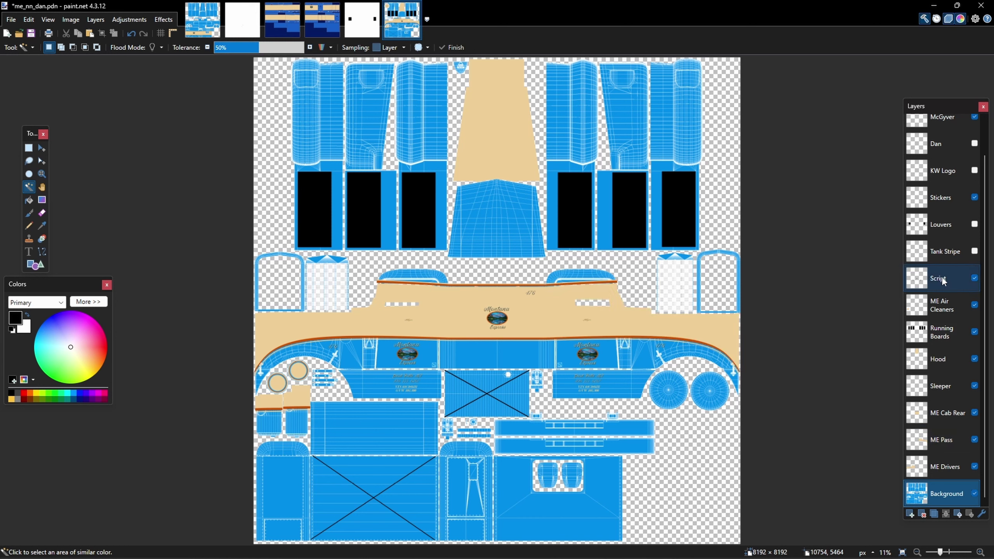
Toggle the Stickers layer off and on several times to locate its decals, leaving it visible.
click(975, 198)
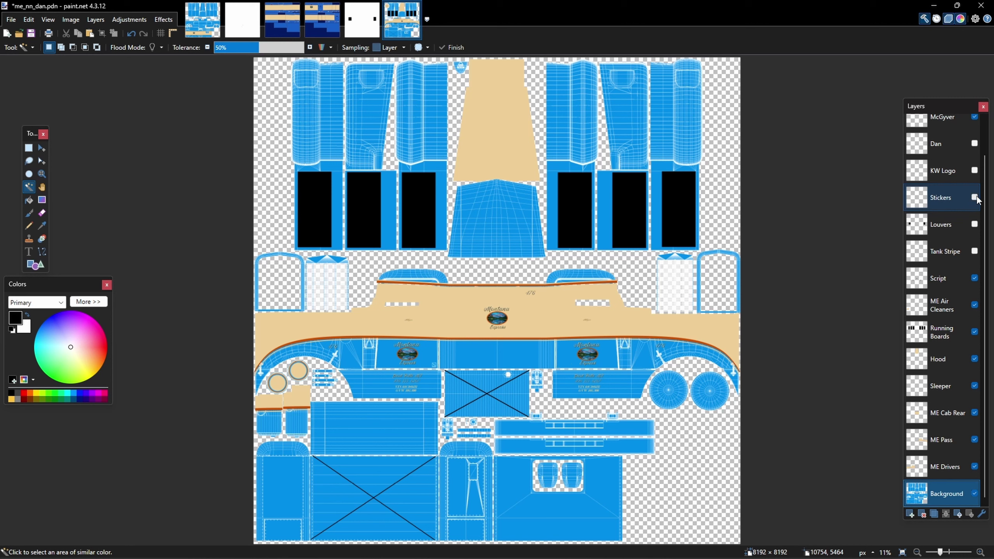
click(974, 197)
click(974, 197)
click(975, 197)
click(975, 198)
click(974, 198)
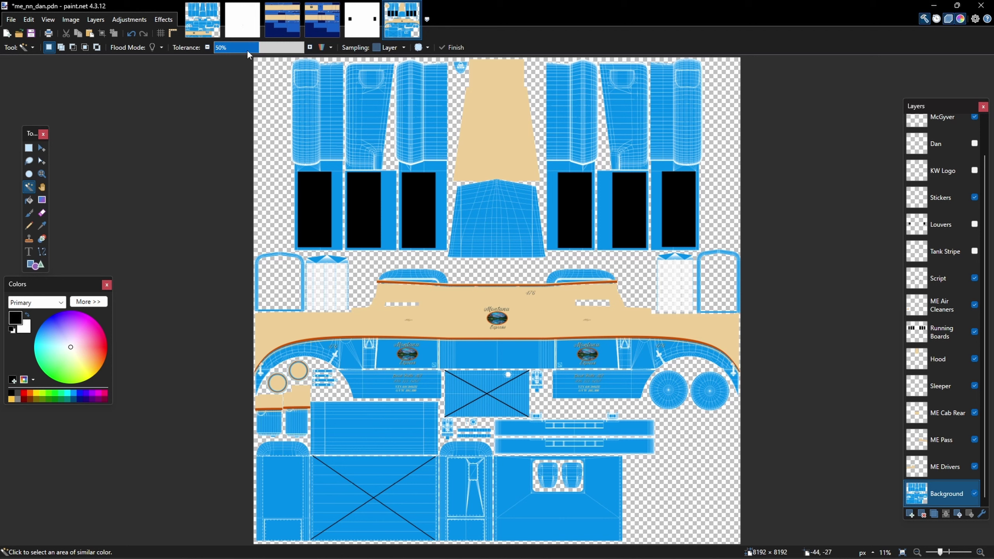
Compare the sleeper artwork in me_34_slp.pdn with the cab artwork in me_nn_dan.pdn, ending on the sleeper file.
click(210, 27)
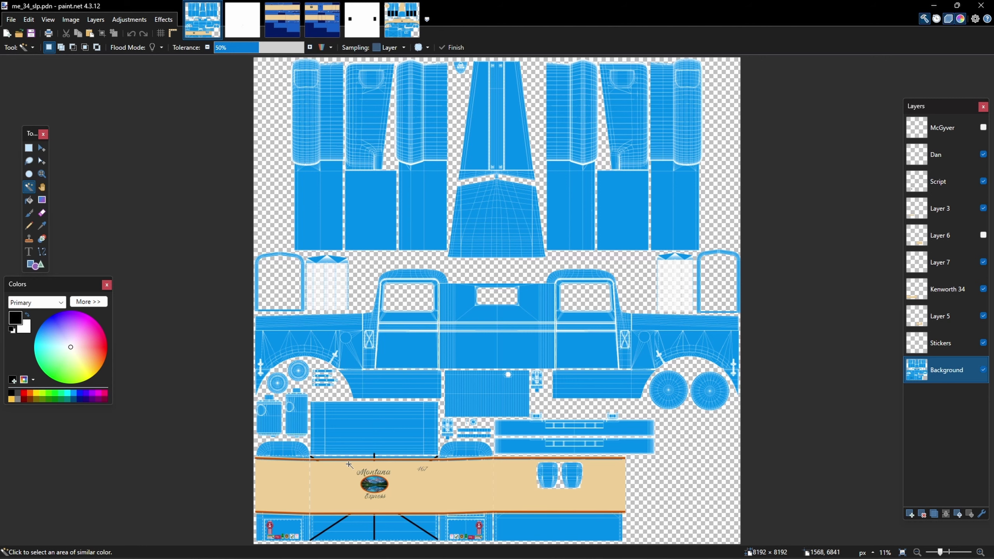
click(401, 25)
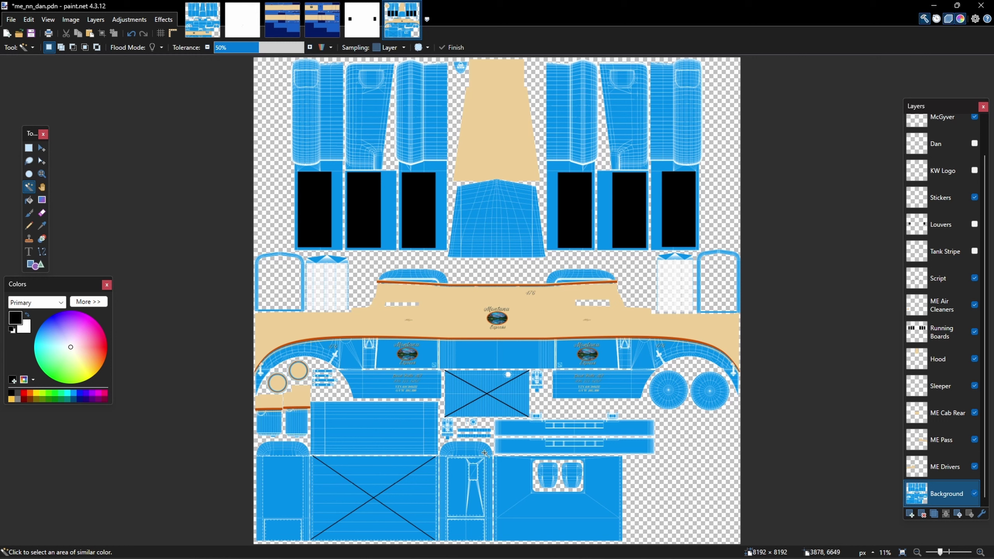
click(208, 28)
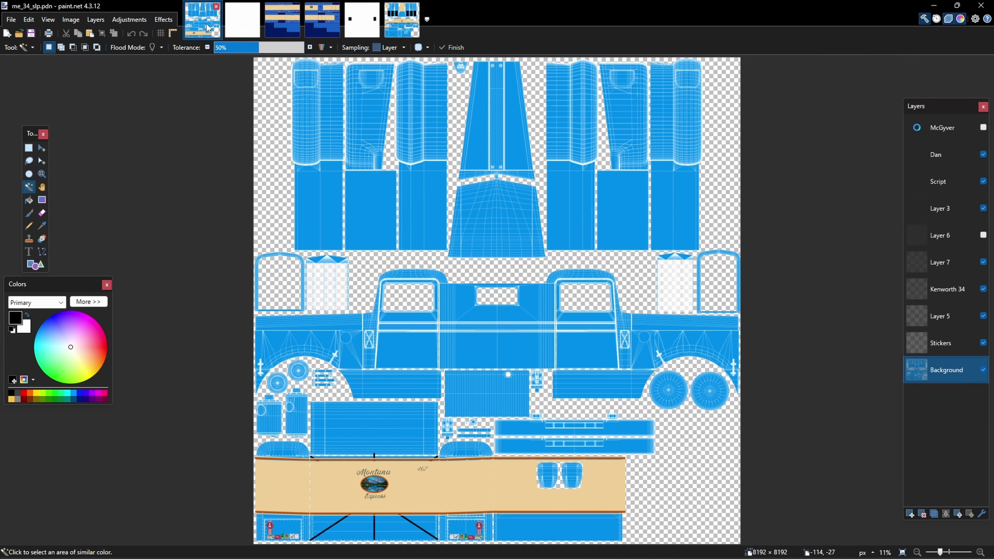
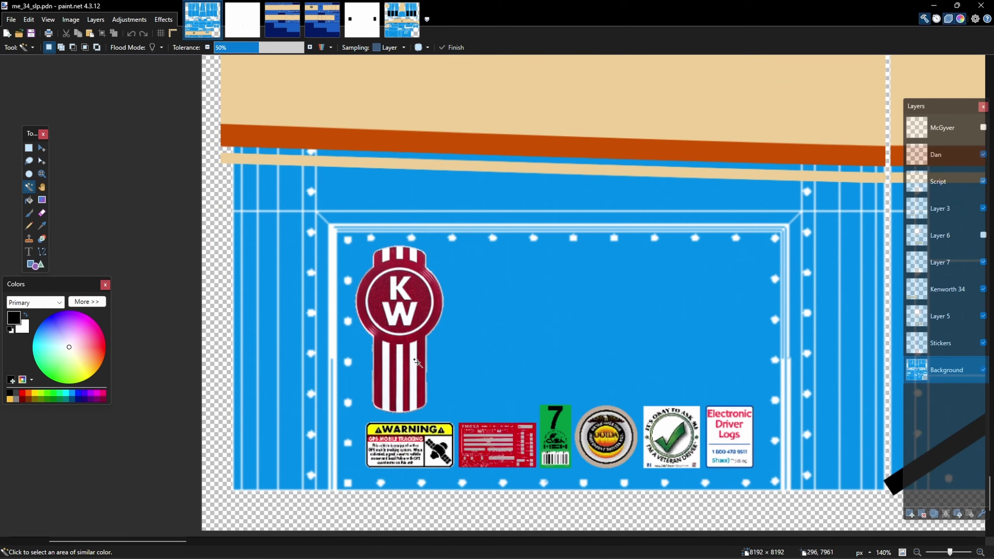
Examine the KW logo and sticker row on the lower sleeper panel of me_34_slp.pdn, ending with the whole template in view.
ctrl+scroll(431, 267, down, 1)
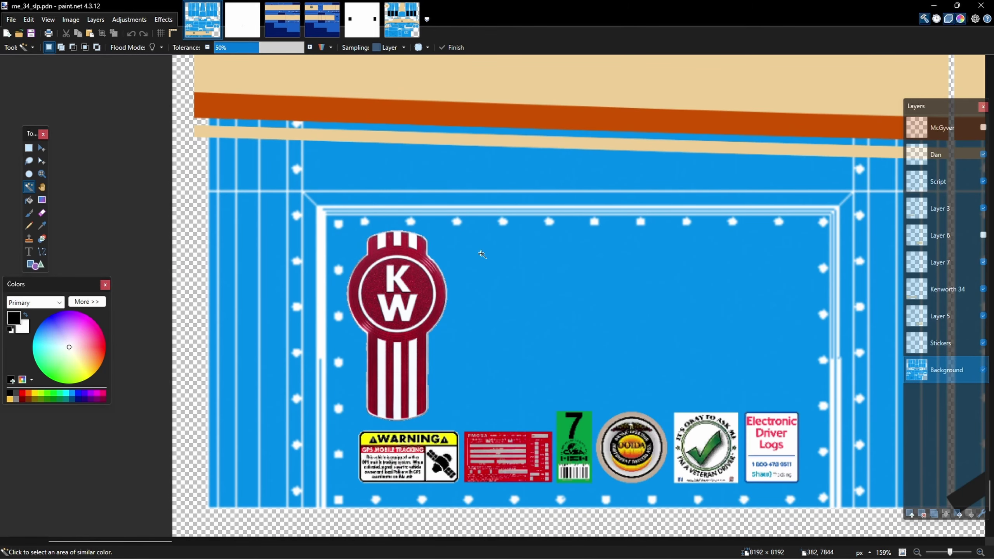
ctrl+scroll(320, 441, down, 2)
ctrl+scroll(320, 441, down, 2)
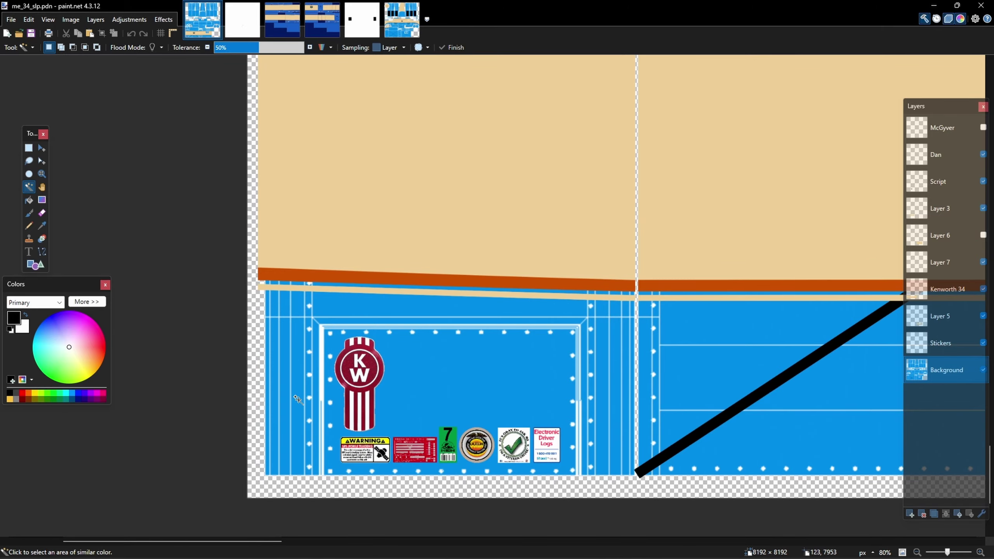
ctrl+scroll(293, 402, down, 3)
ctrl+scroll(290, 402, down, 1)
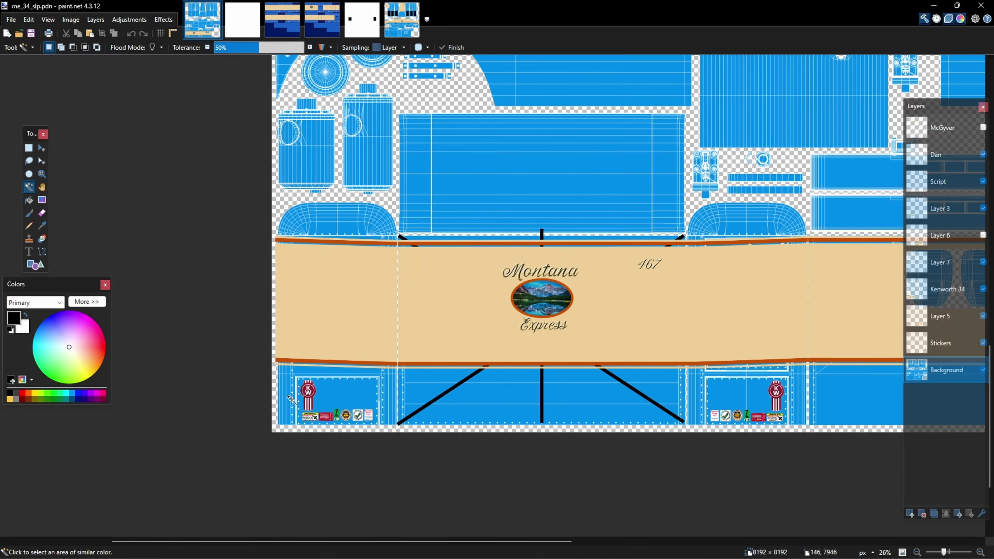
ctrl+scroll(301, 396, up, 5)
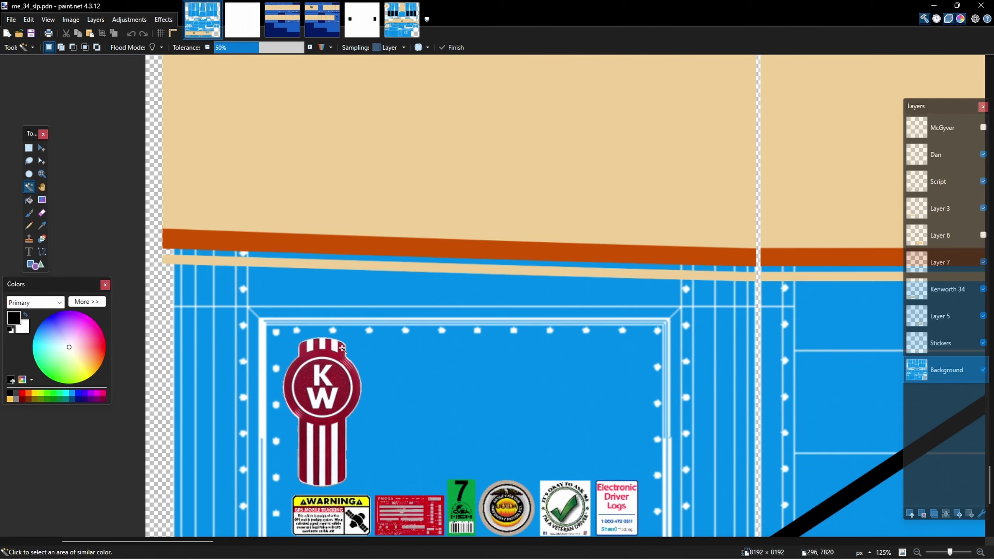
ctrl+scroll(276, 408, down, 3)
ctrl+scroll(278, 409, down, 6)
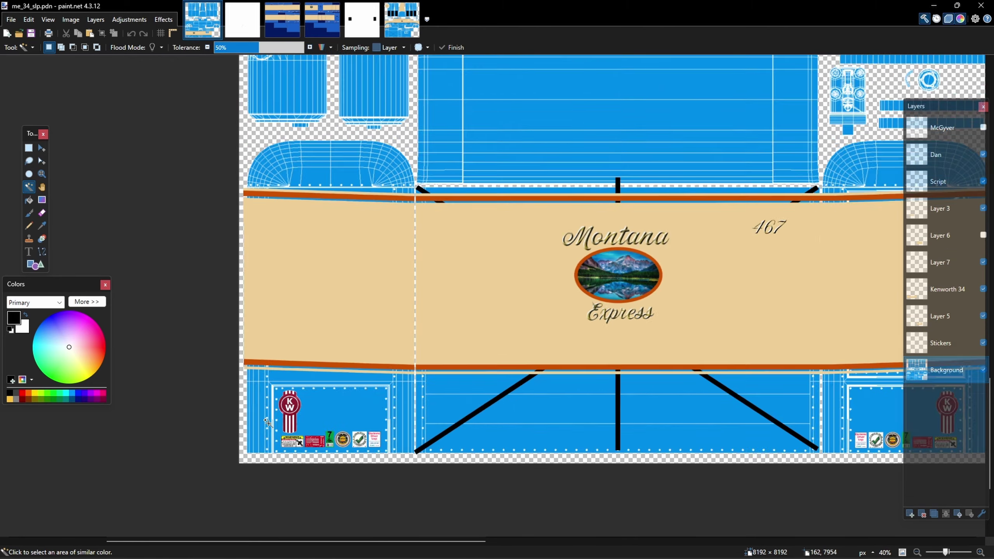
ctrl+scroll(337, 481, down, 1)
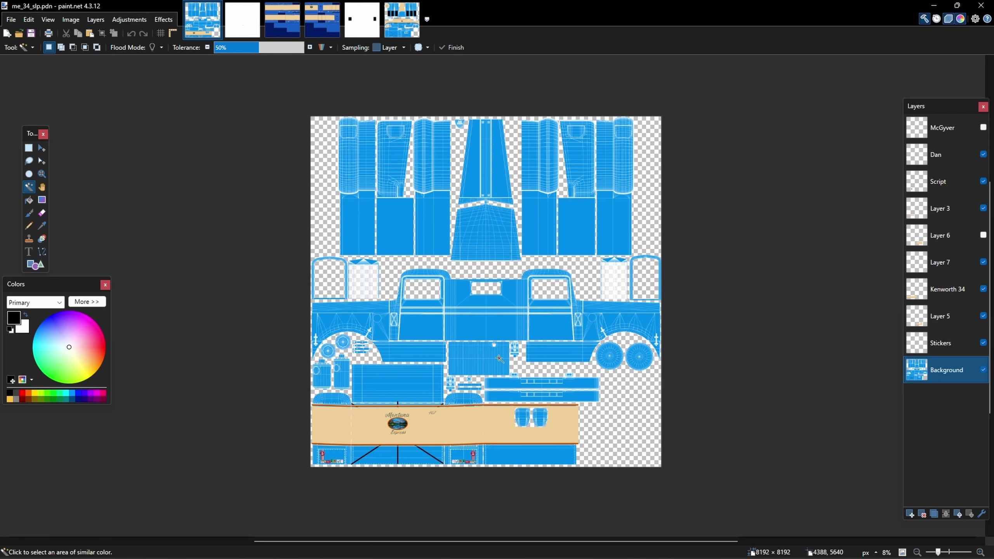
Compare the me_merc.pdn and me_merc_34.pdn sleeper skins, ending back on me_merc.pdn.
click(279, 25)
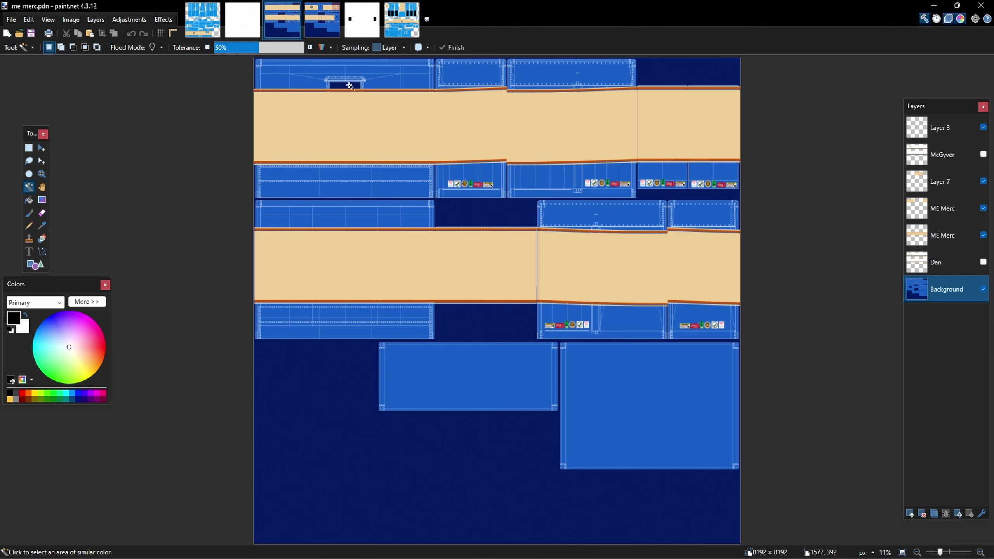
click(324, 24)
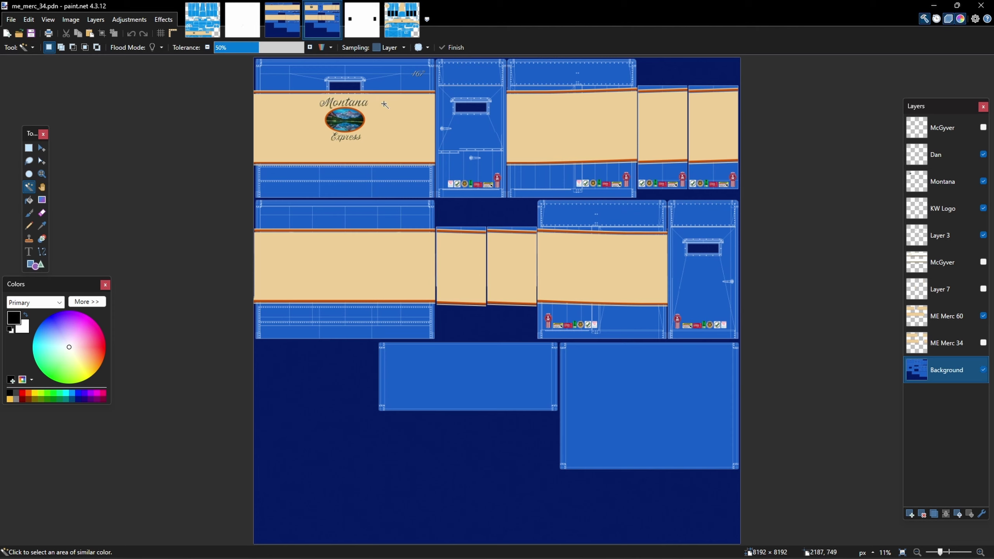
click(296, 31)
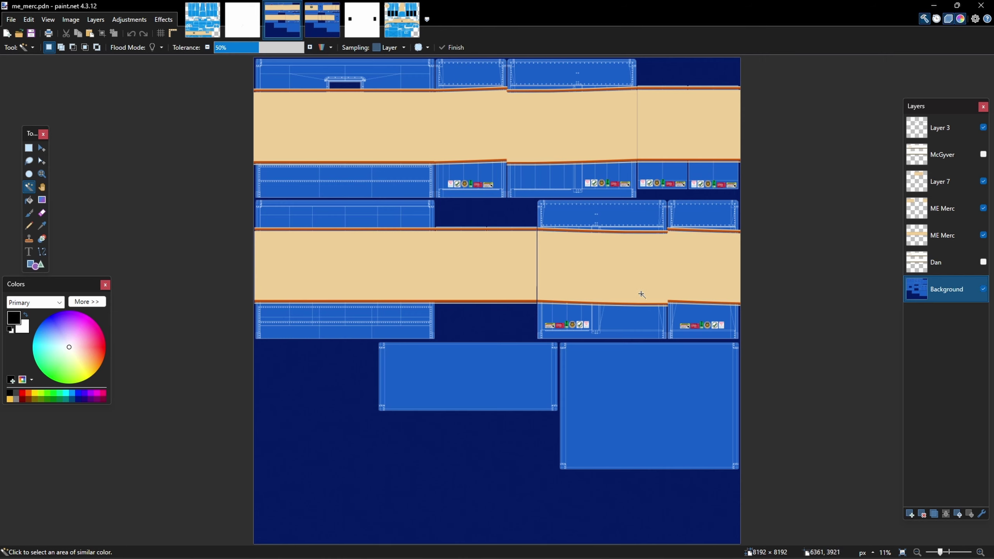
Hide and reshow Layer 7 and Layer 3 in me_merc.pdn to check what artwork each one holds.
ctrl+scroll(642, 301, up, 1)
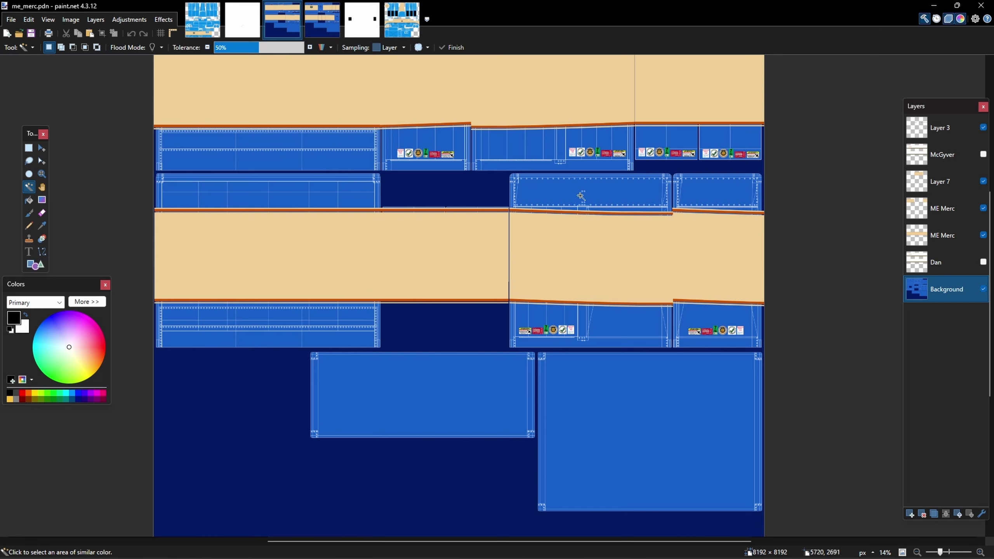
click(983, 182)
click(983, 181)
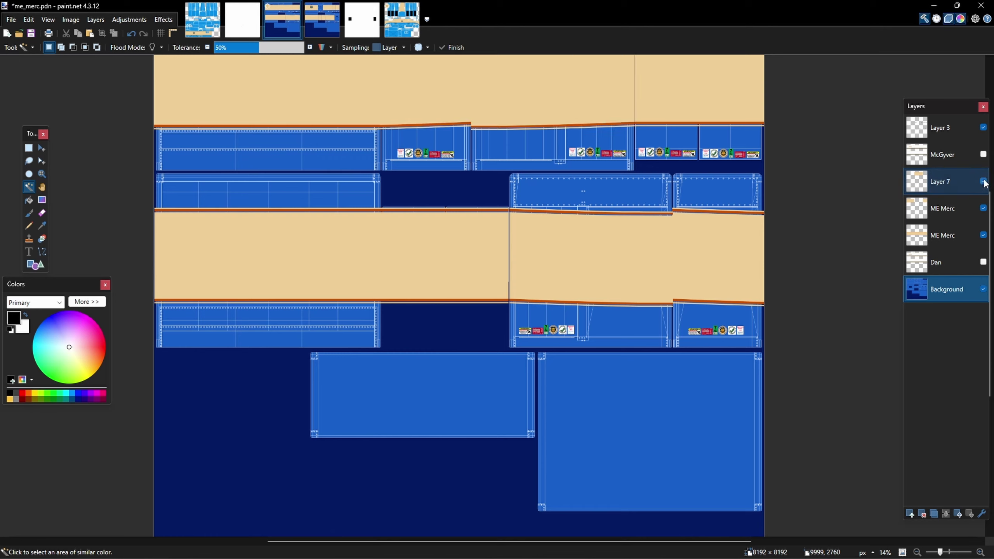
click(983, 128)
click(984, 128)
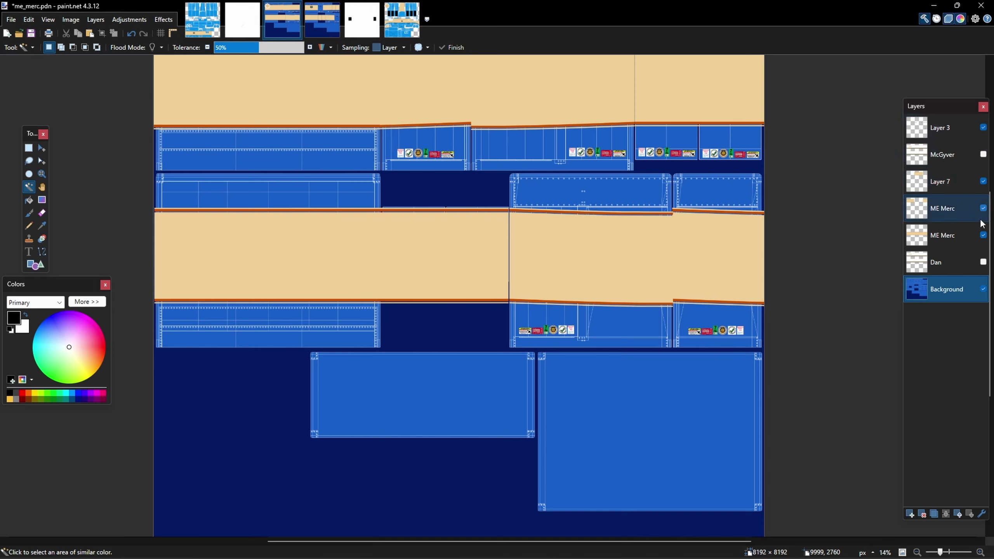
Hide and reshow both ME Merc layers and Layer 7 one at a time to locate the stripe panels each covers.
click(983, 235)
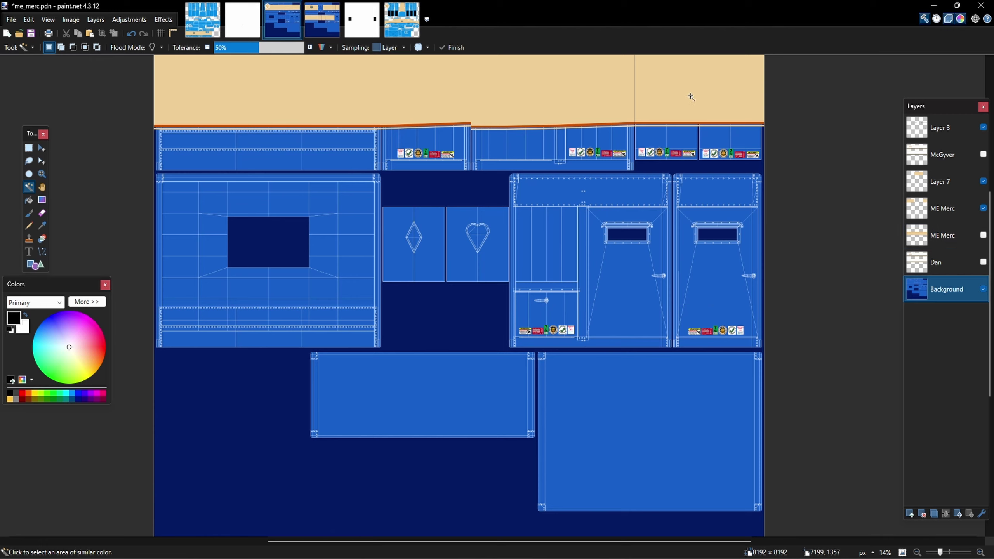
click(983, 235)
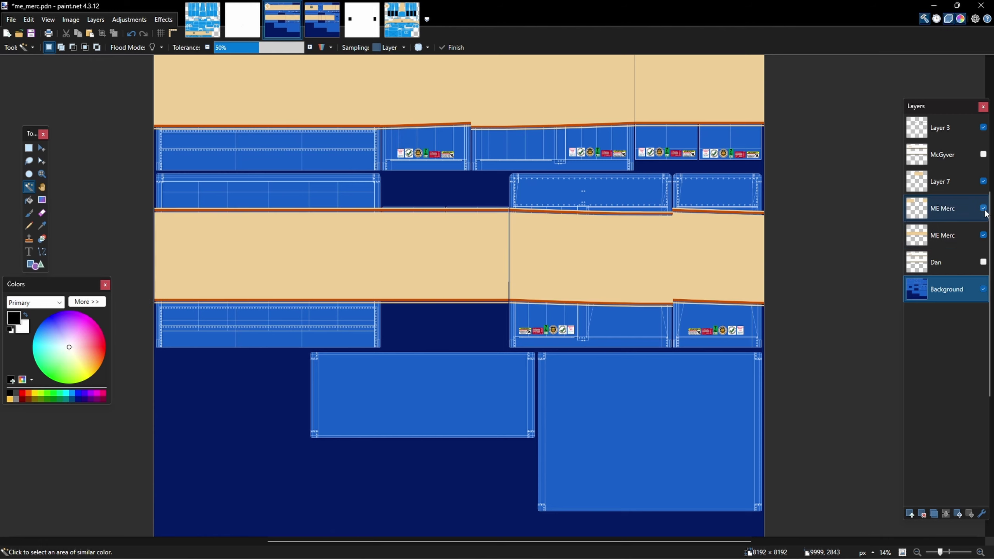
click(983, 208)
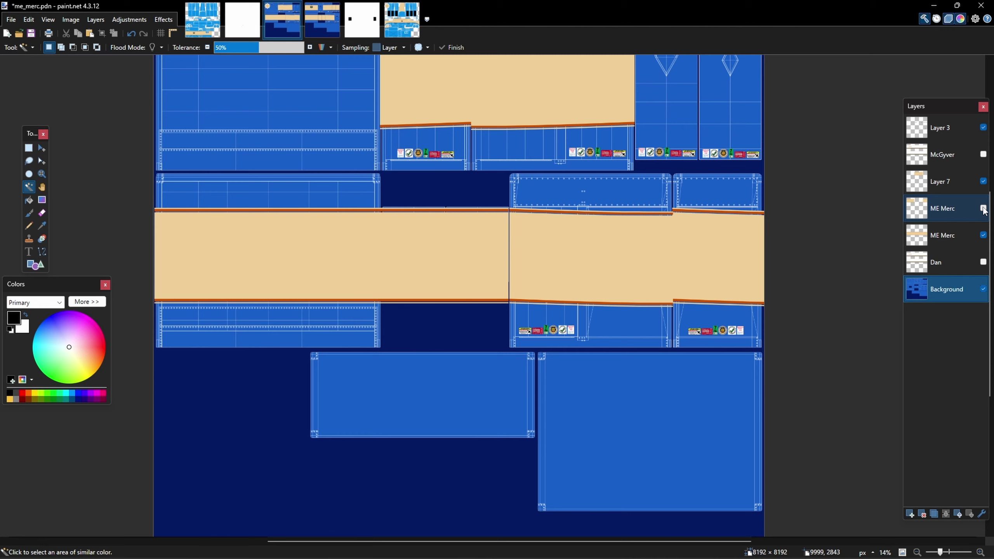
click(983, 209)
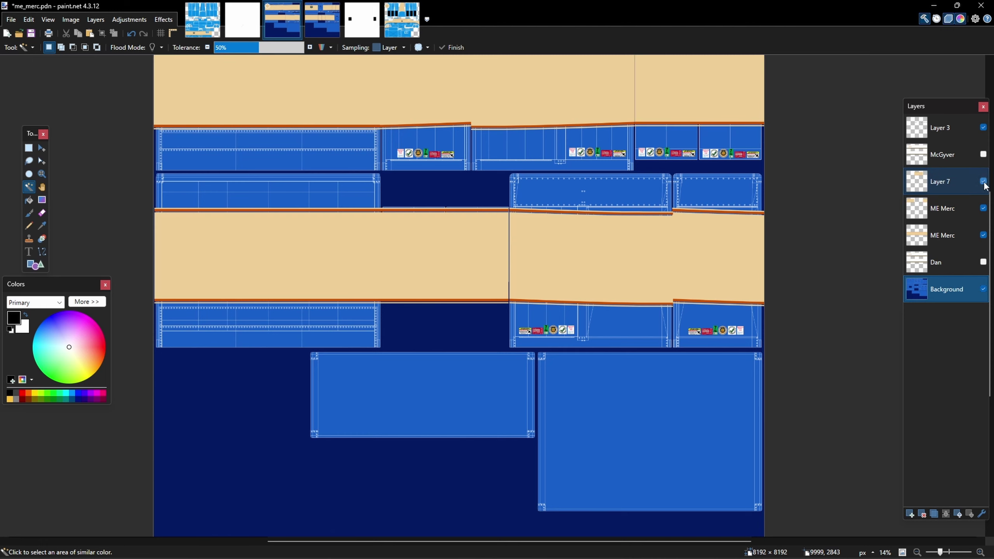
click(984, 182)
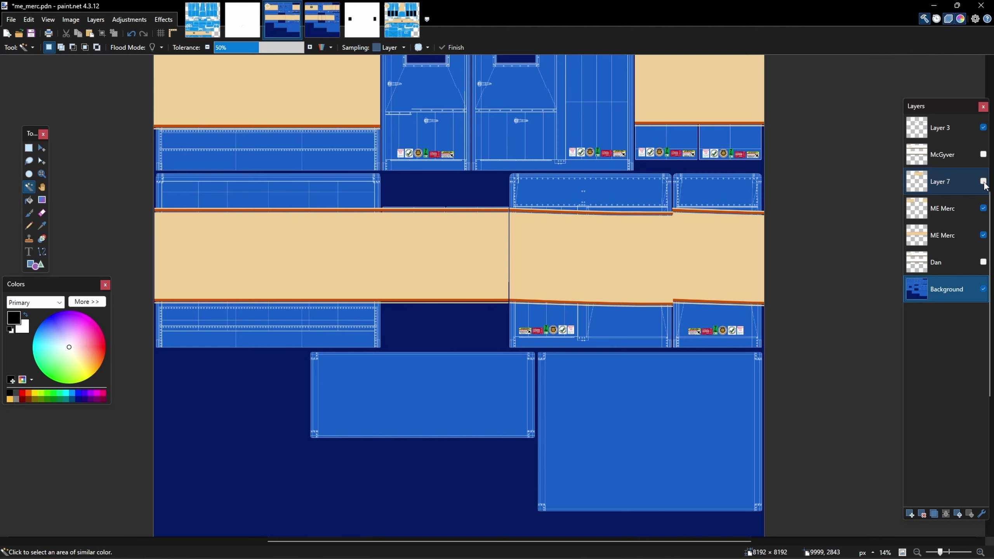
click(984, 181)
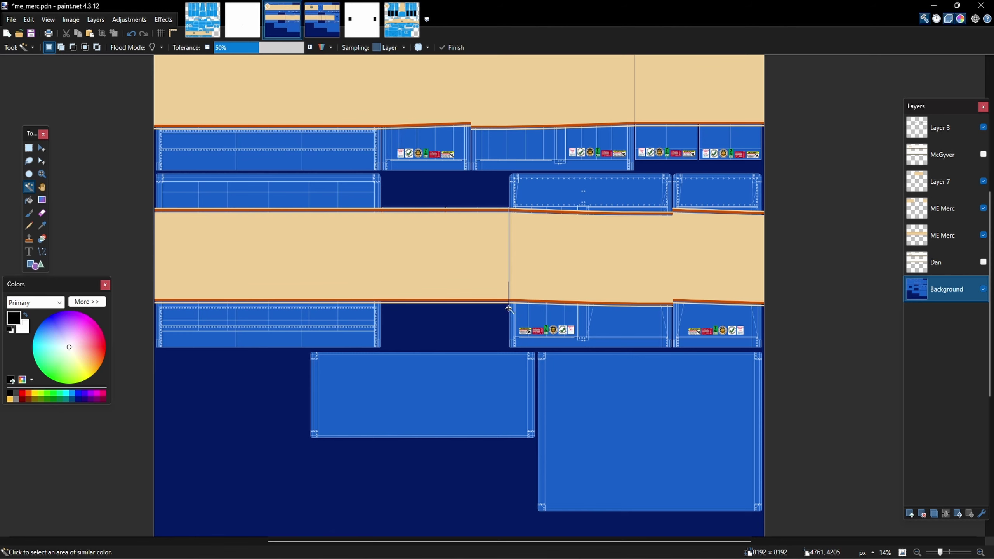
Compare the cab artwork in me_nn_dan.pdn with the sleeper skin in me_merc_34.pdn.
click(405, 20)
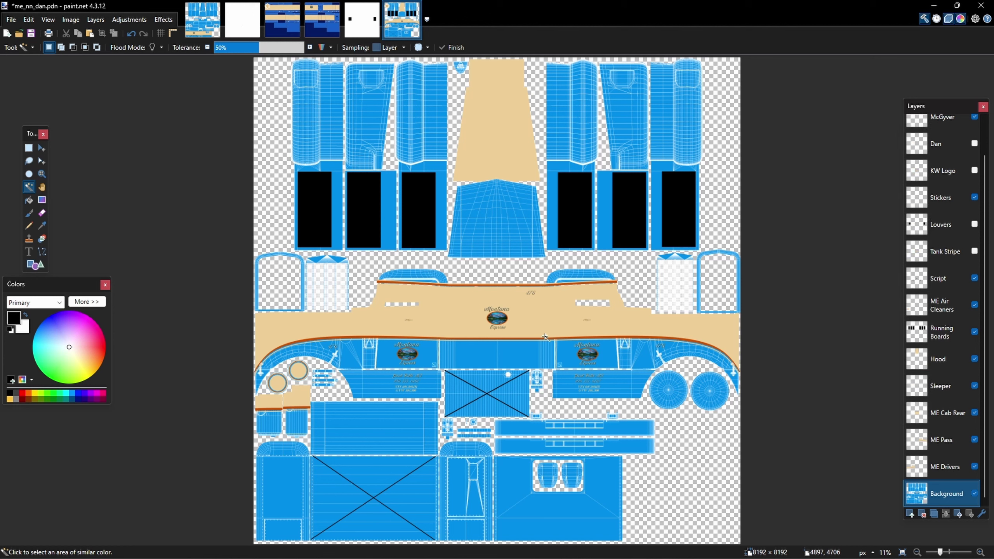
click(326, 31)
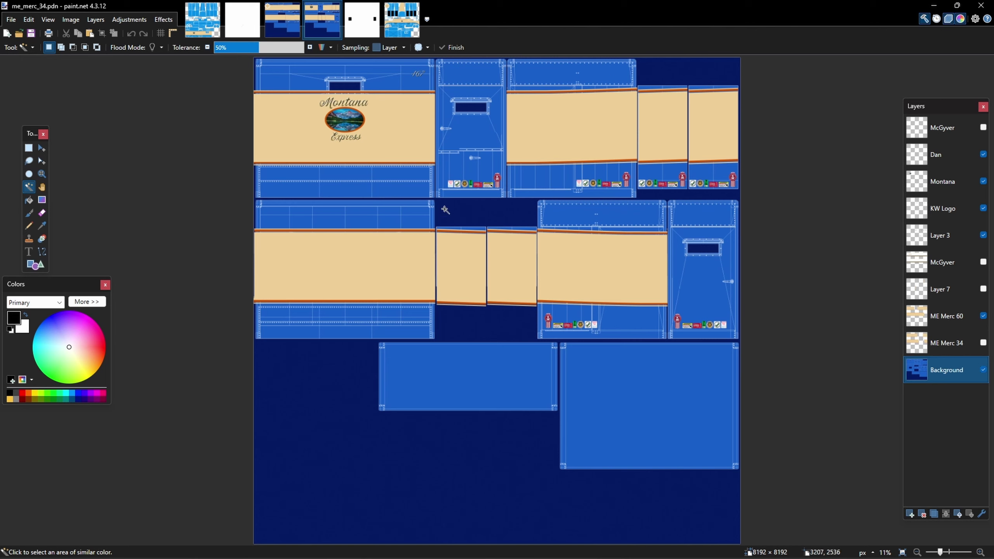
Switch to Mods Studio 2 and find the Kenworth 34 sleeper entries assigned to the 34 sleeper image among its accessories.
mouse_move(536, 558)
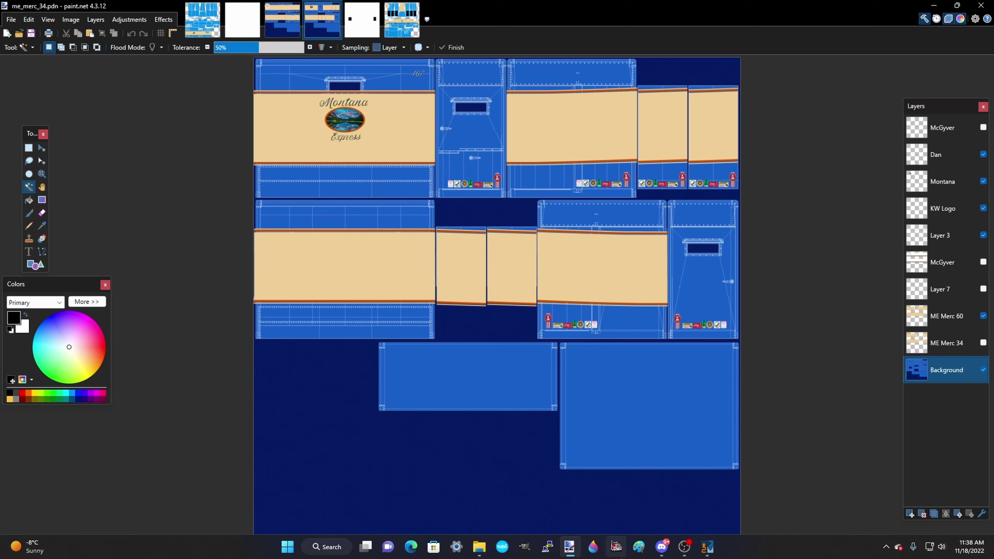
click(707, 548)
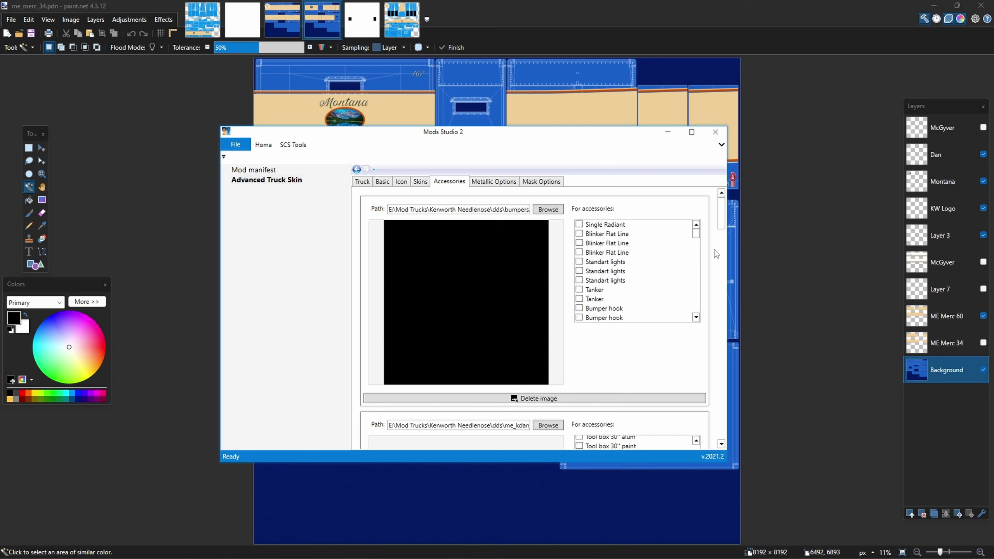
drag(697, 238, 725, 240)
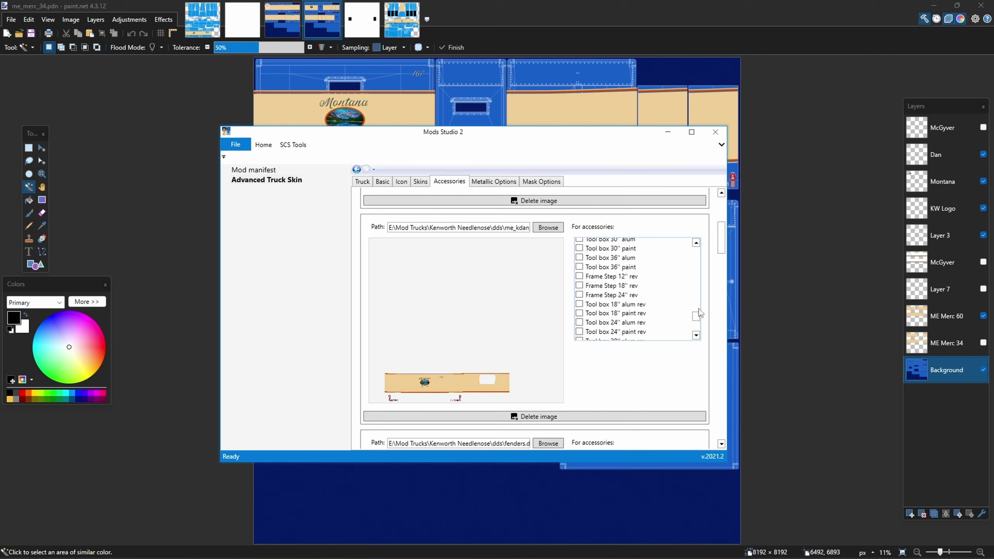
drag(697, 319, 700, 303)
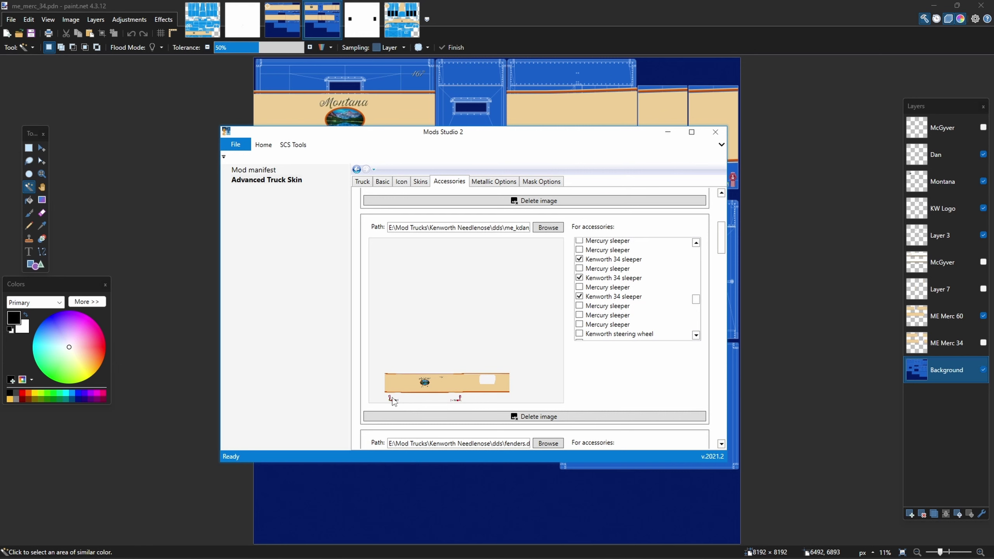
Compare me_34_slp.pdn with me_nn_dan.pdn in paint.net and return to the accessory images in Mods Studio 2.
click(205, 21)
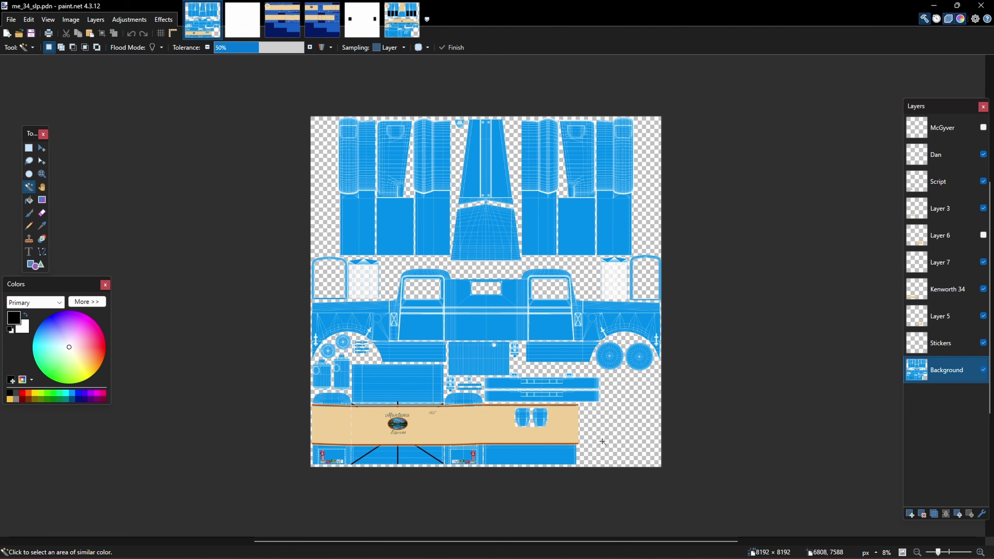
key(ctrl+shift+Tab)
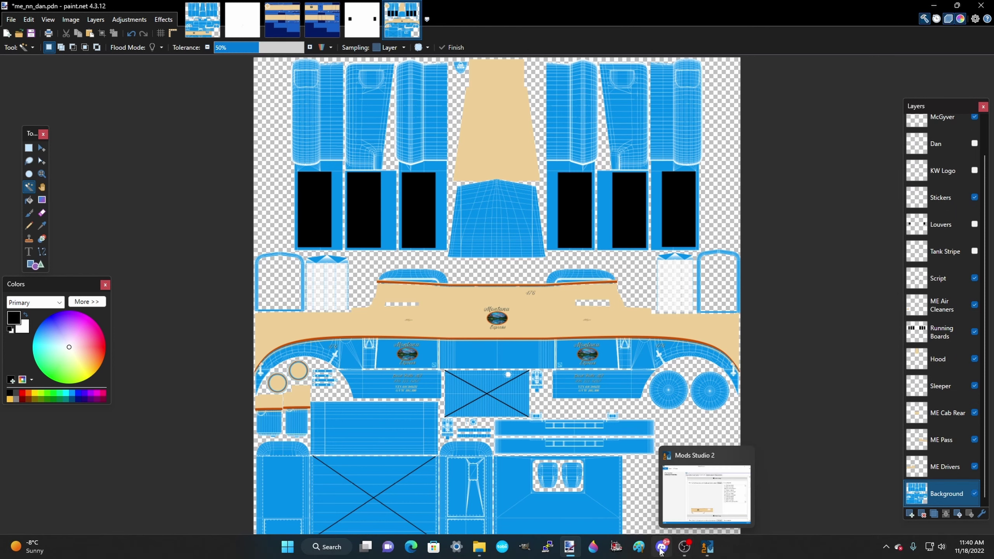
click(707, 547)
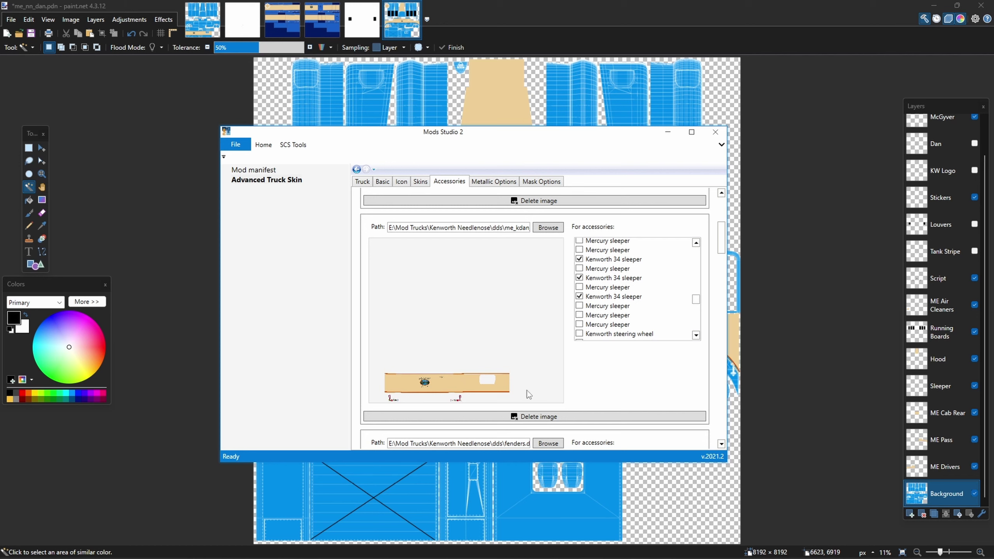
Review the full list of accessories assigned to the fenders image, from the lights down to the Sunshield entries.
drag(722, 251, 708, 272)
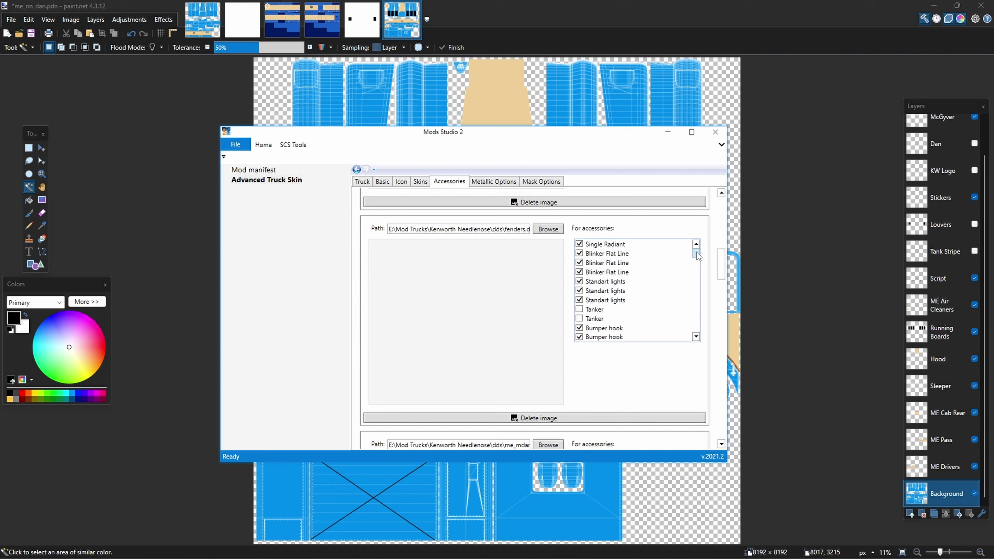
drag(697, 251, 701, 297)
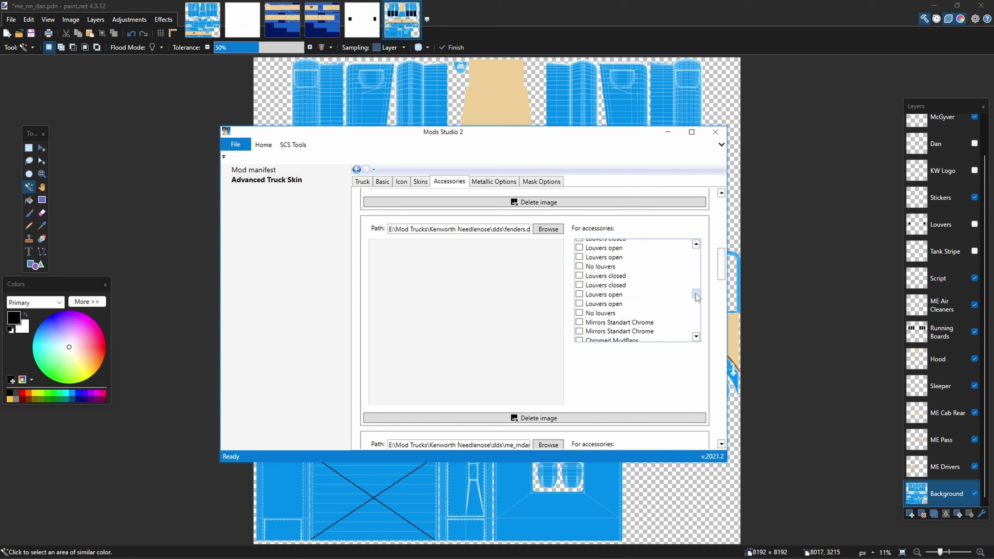
mouse_move(696, 296)
mouse_down()
mouse_move(698, 310)
mouse_move(698, 301)
mouse_up()
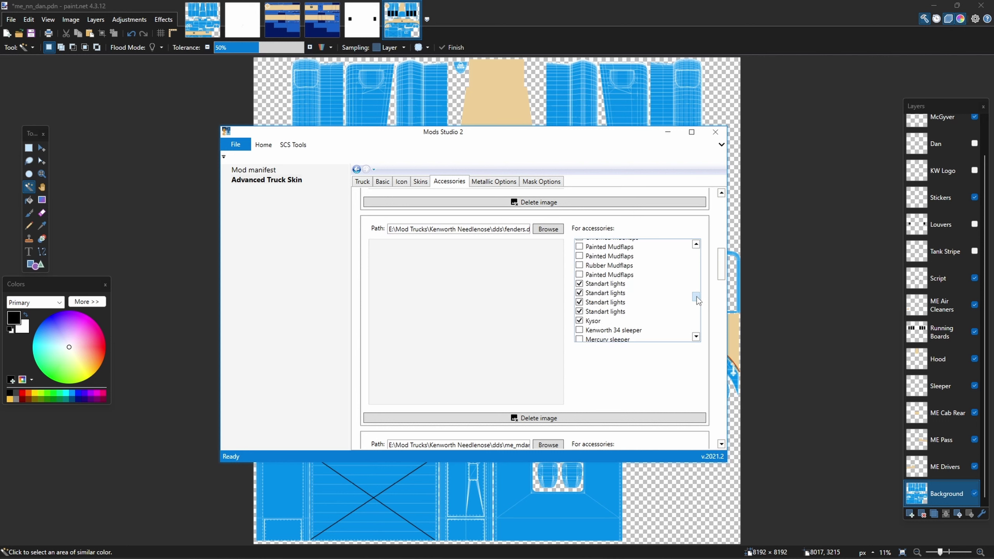
mouse_move(613, 298)
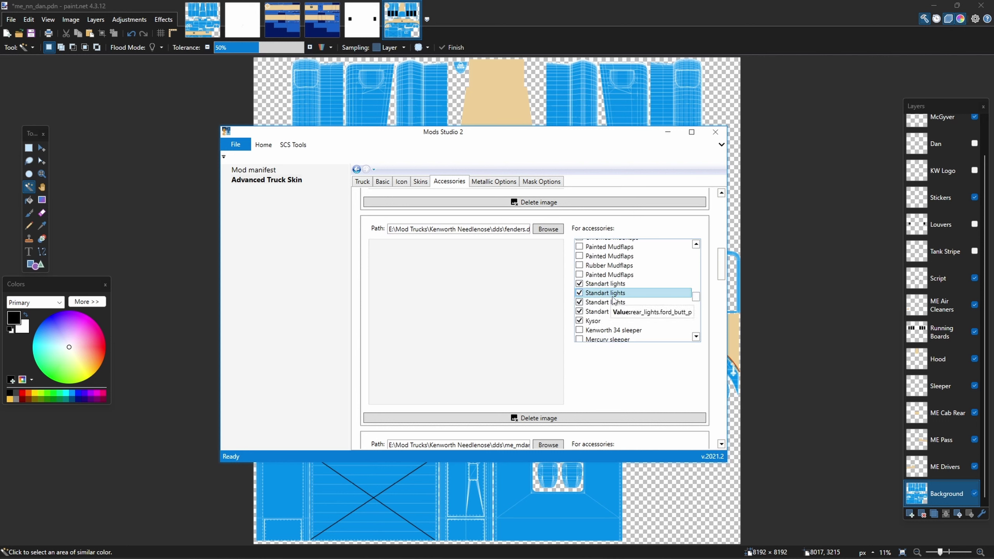
drag(696, 297, 699, 333)
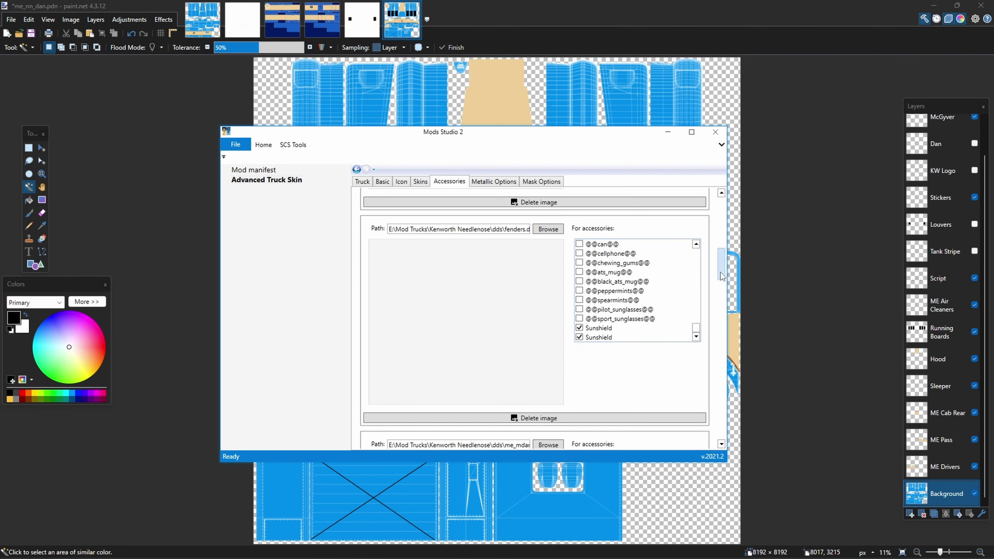
Locate the Mercury sleeper entries ticked for the first Mercury sleeper image, below the fenders image.
drag(723, 276, 724, 294)
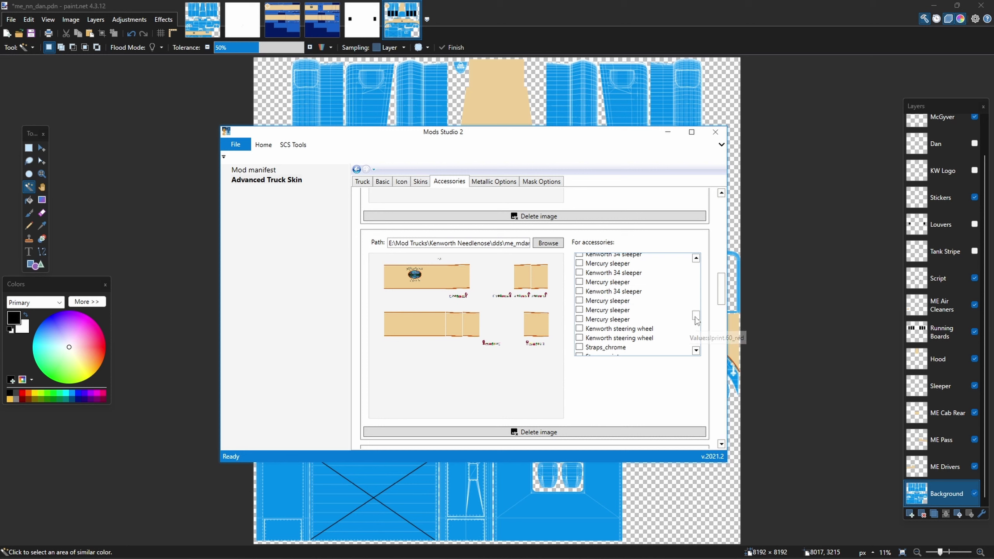
scroll(697, 316, up, 3)
scroll(697, 316, down, 3)
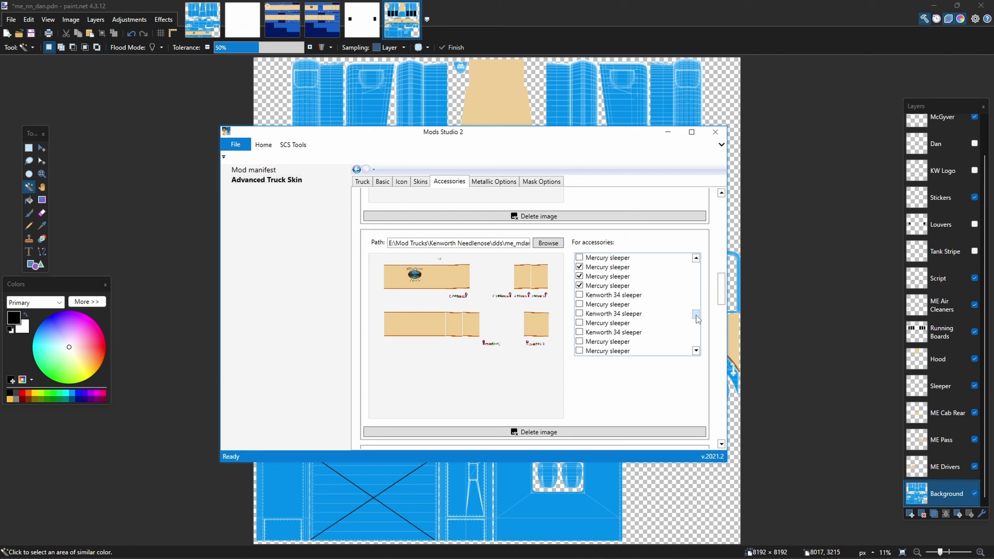
scroll(698, 314, up, 5)
scroll(698, 312, up, 2)
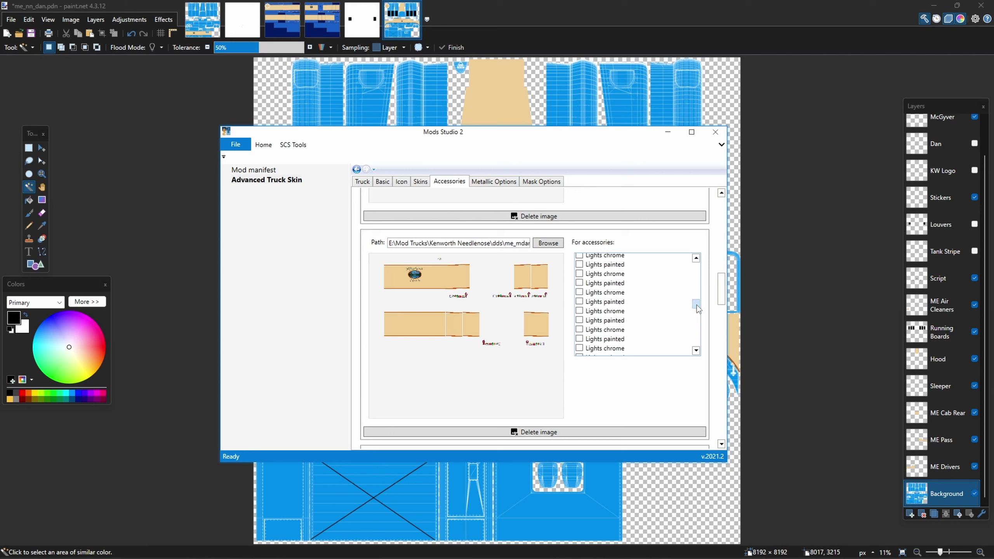
scroll(700, 314, down, 5)
Compare which Mercury sleeper variants are assigned to the second Mercury sleeper image and to the first one above it.
mouse_move(699, 316)
mouse_down()
mouse_move(700, 343)
mouse_move(696, 313)
mouse_move(723, 293)
mouse_move(723, 318)
mouse_move(721, 306)
mouse_move(716, 317)
mouse_move(698, 301)
mouse_move(700, 344)
mouse_up()
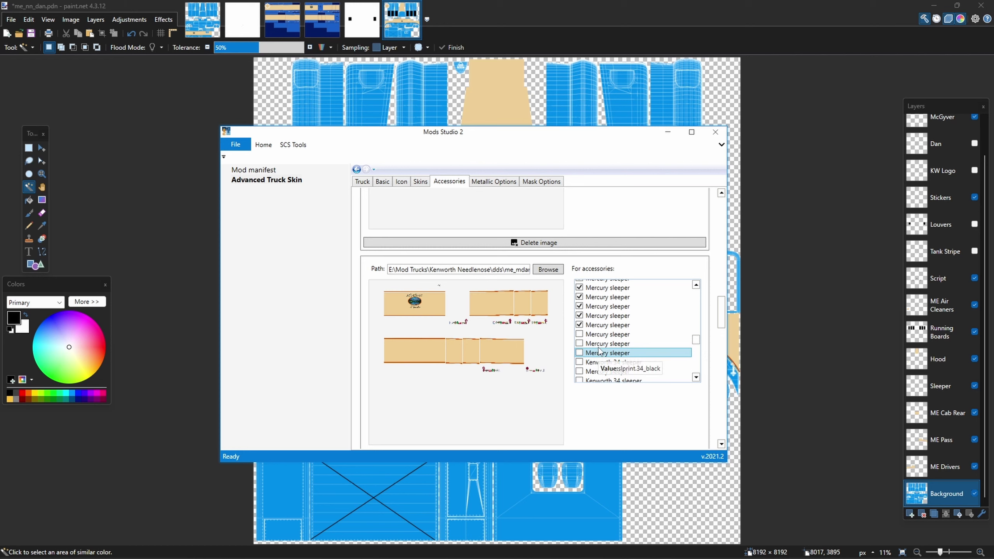
drag(721, 313, 721, 296)
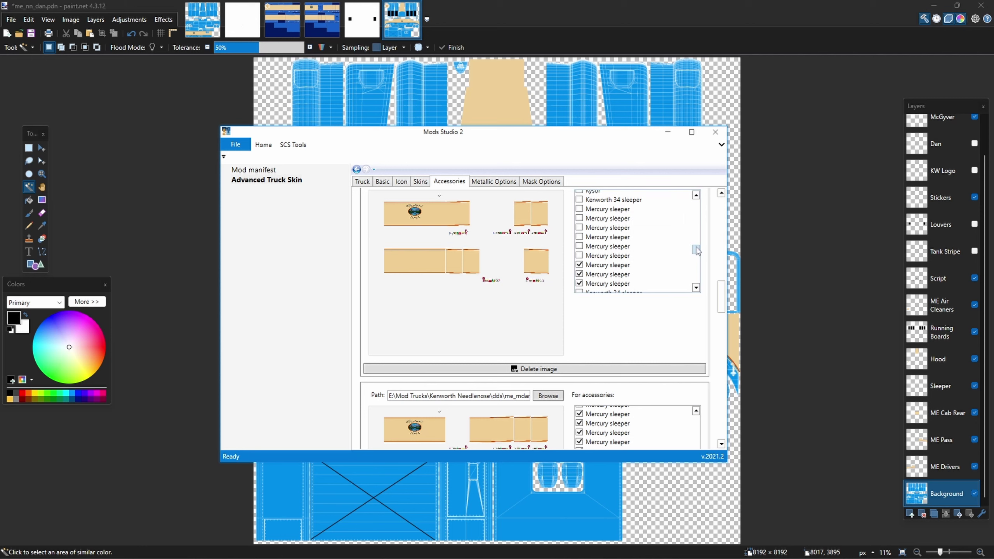
scroll(697, 250, up, 2)
scroll(698, 250, down, 2)
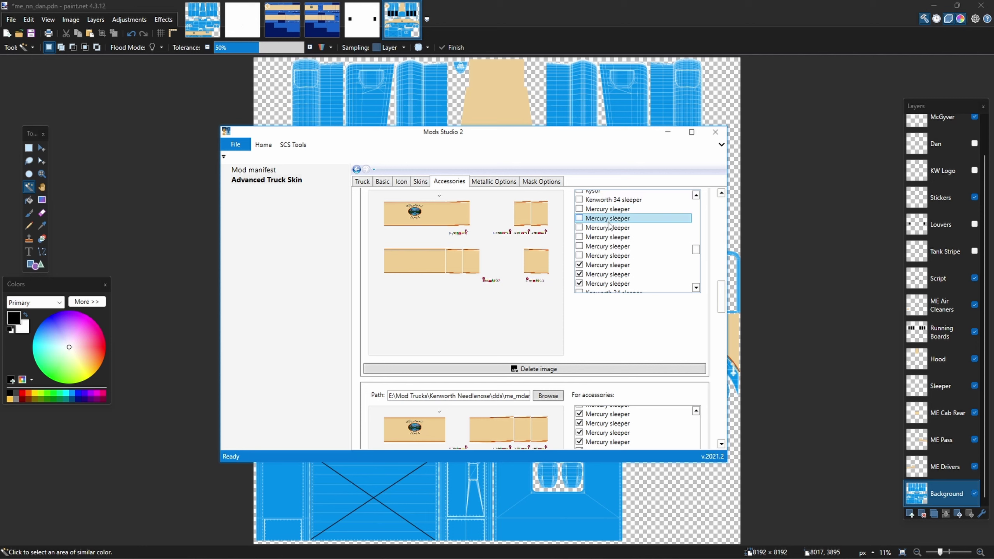
drag(723, 306, 722, 321)
scroll(636, 325, up, 1)
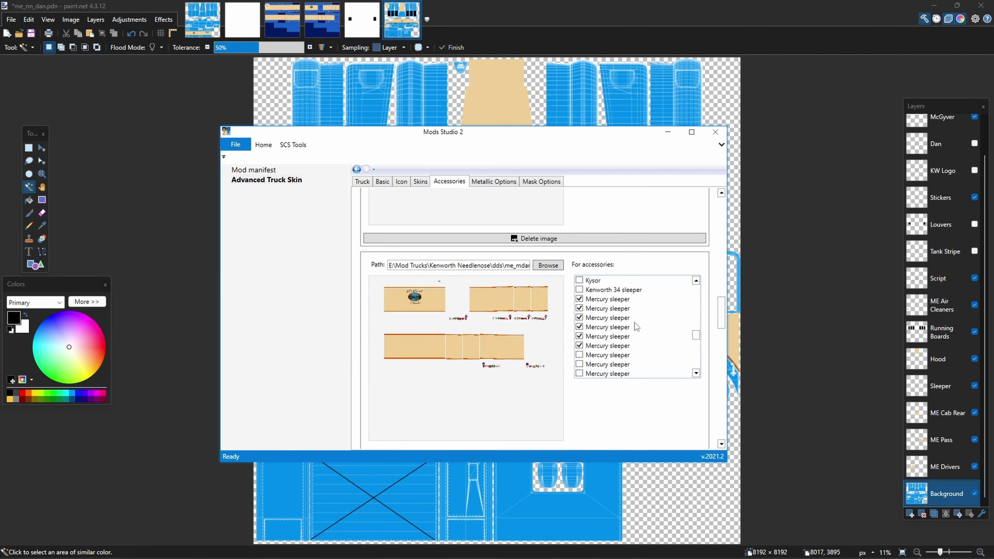
scroll(723, 309, up, 1)
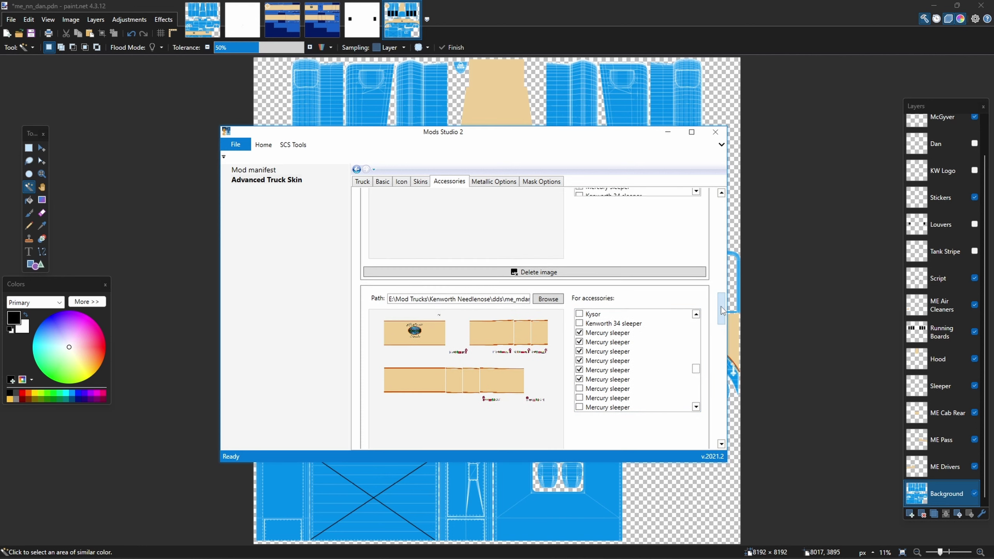
scroll(722, 309, up, 2)
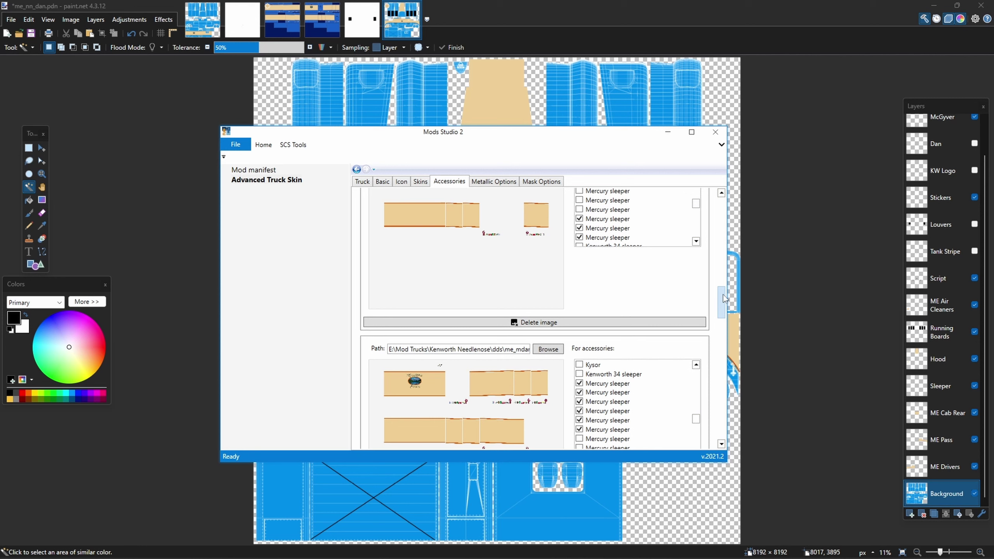
drag(723, 300, 723, 304)
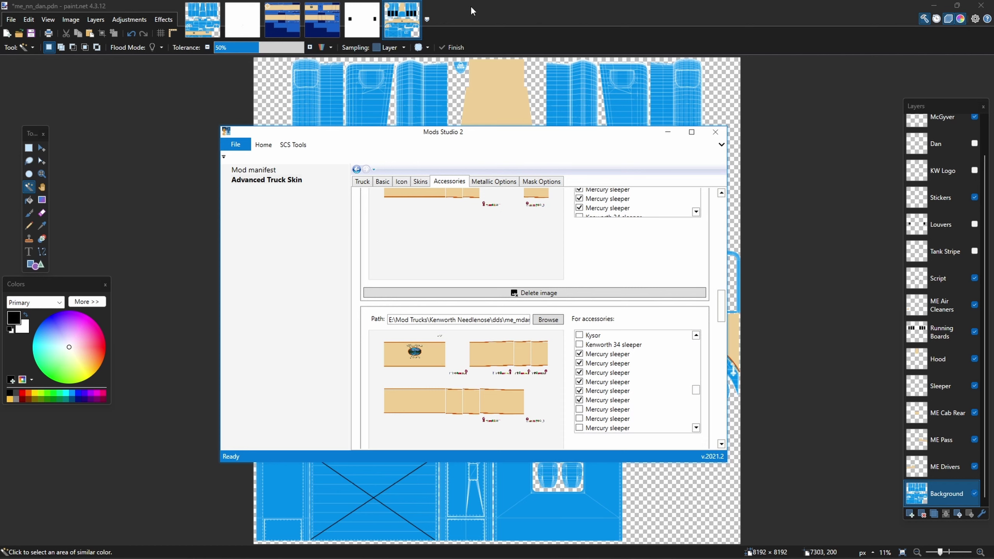
Switch to me_34_slp.pdn in paint.net and select the area beside the rear windows on the sleeper panel with the Magic Wand.
click(200, 30)
click(201, 29)
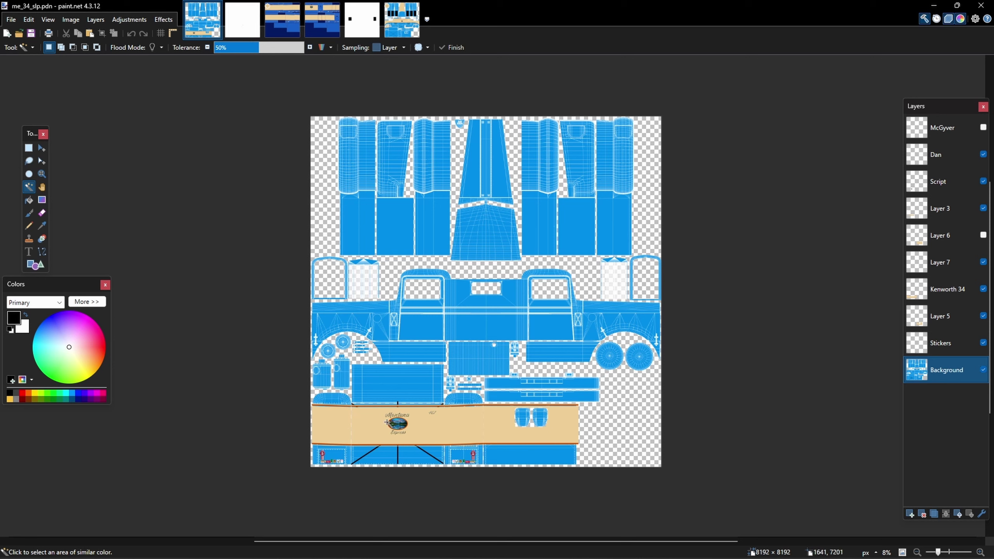
click(566, 423)
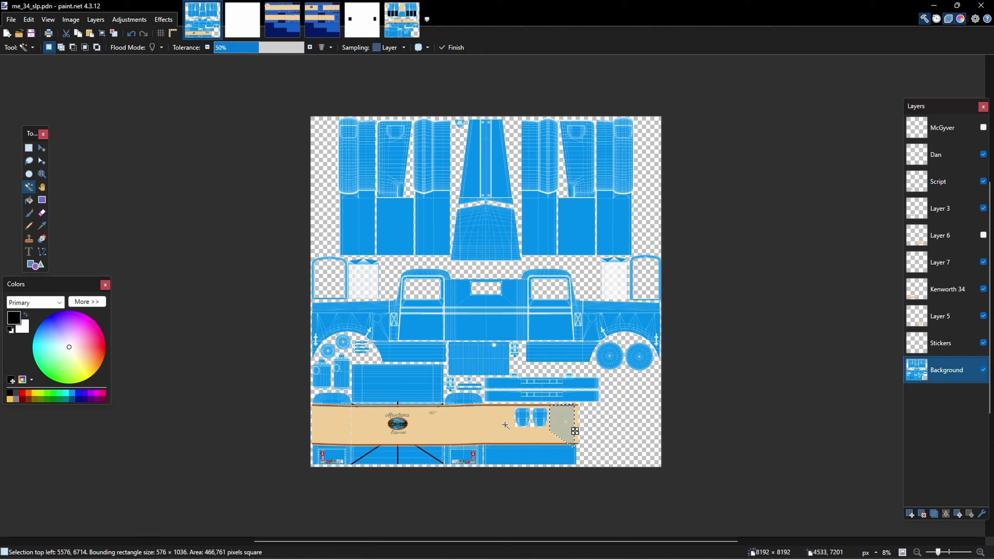
Deselect the sleeper panel area, then switch to Mods Studio 2 and locate the Fuel tank entries ticked for the me_kw tank image.
key(ctrl+d)
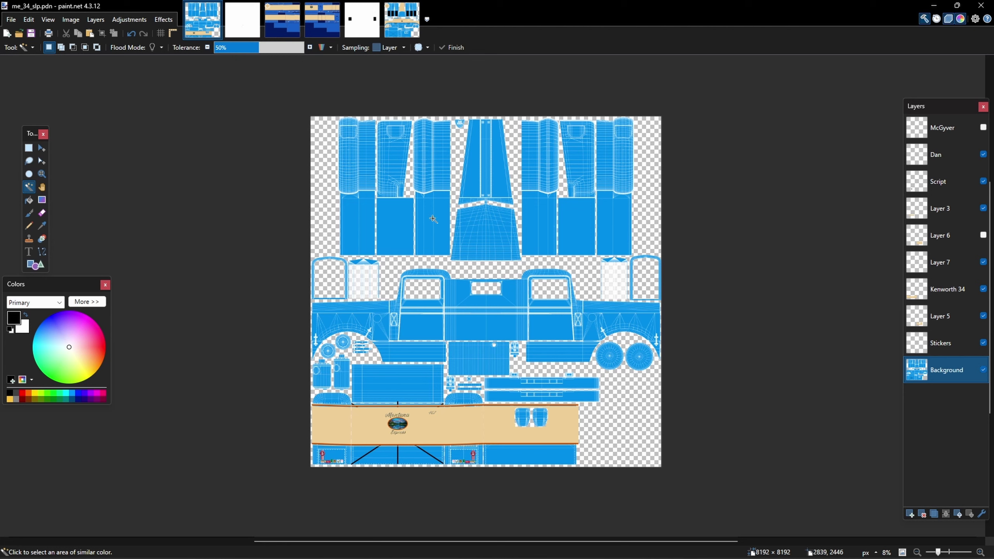
mouse_move(662, 556)
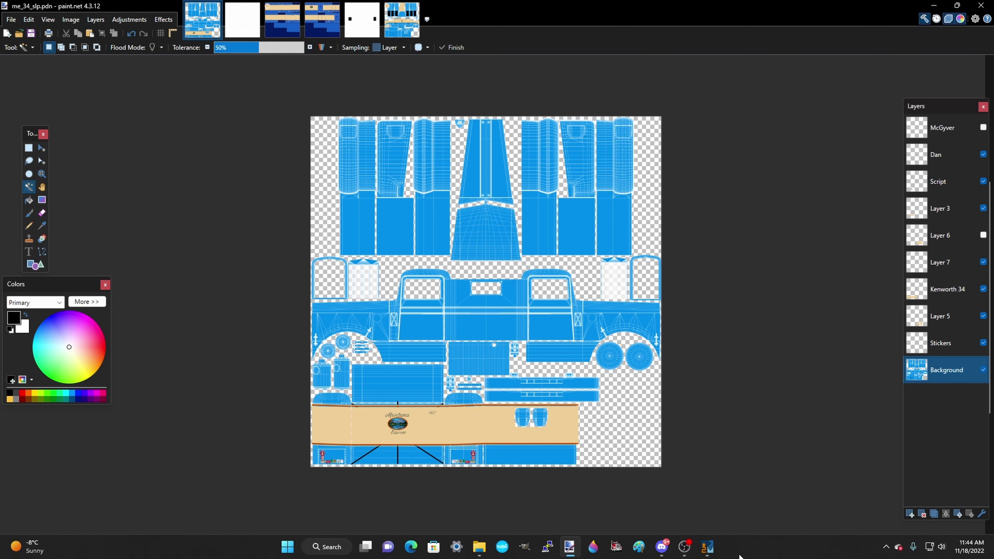
click(707, 547)
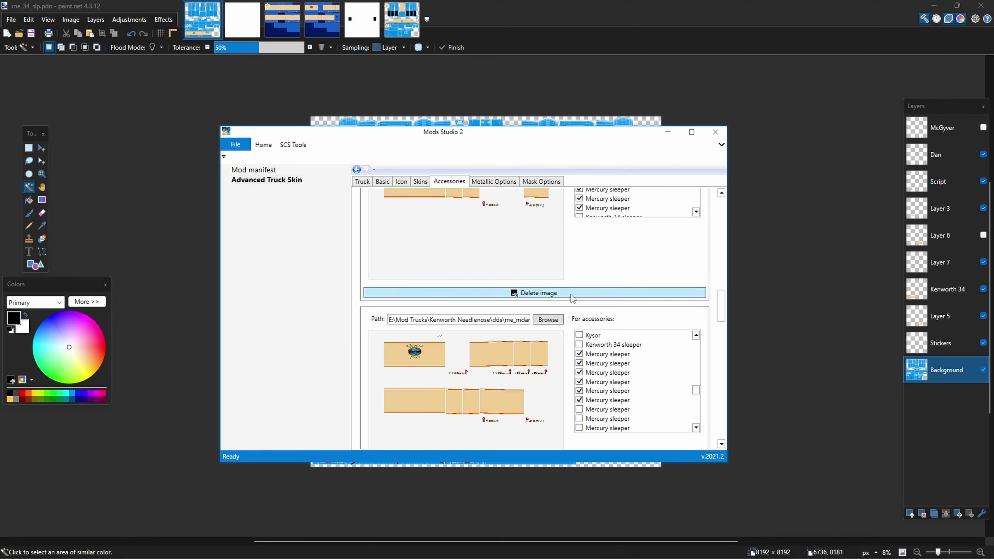
scroll(722, 318, down, 1)
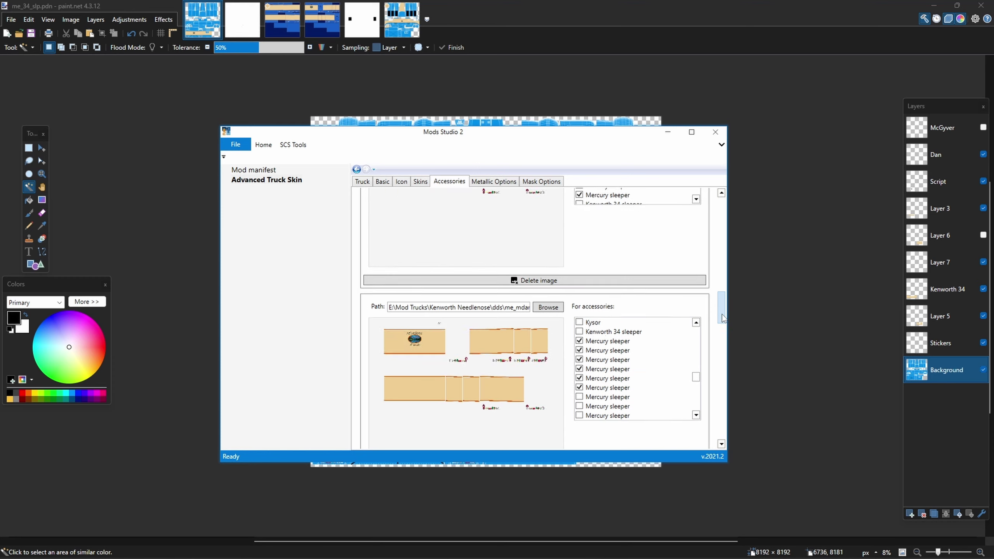
drag(723, 318, 725, 348)
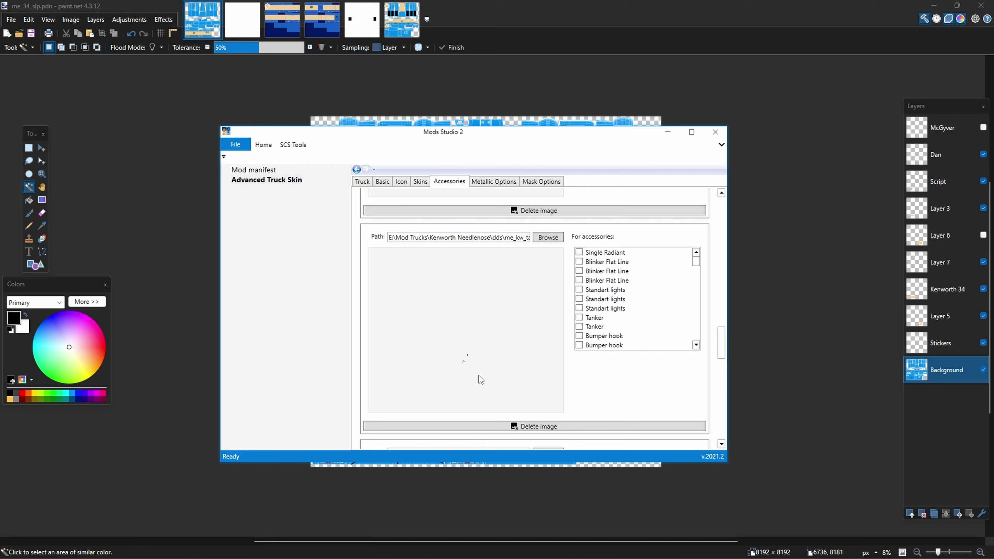
scroll(643, 298, down, 3)
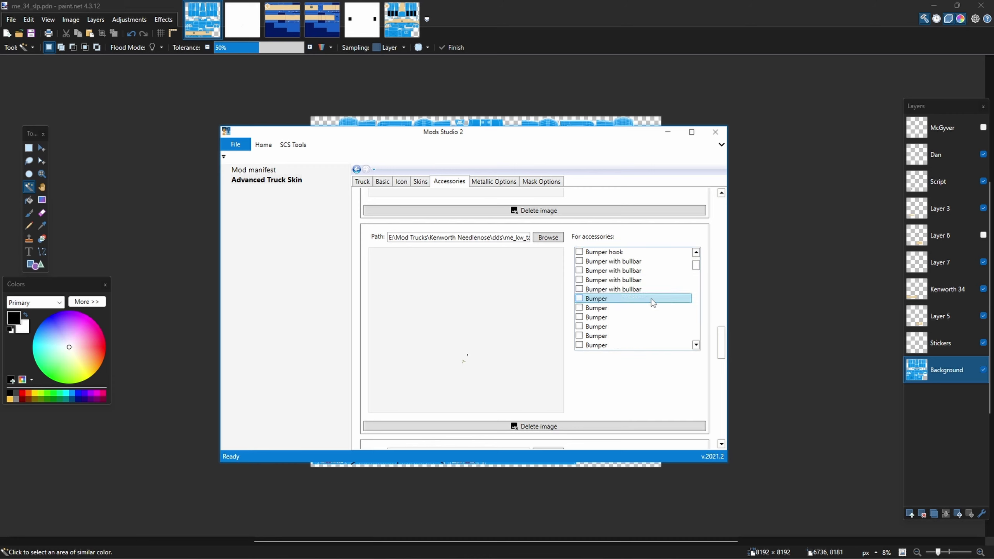
scroll(652, 302, down, 10)
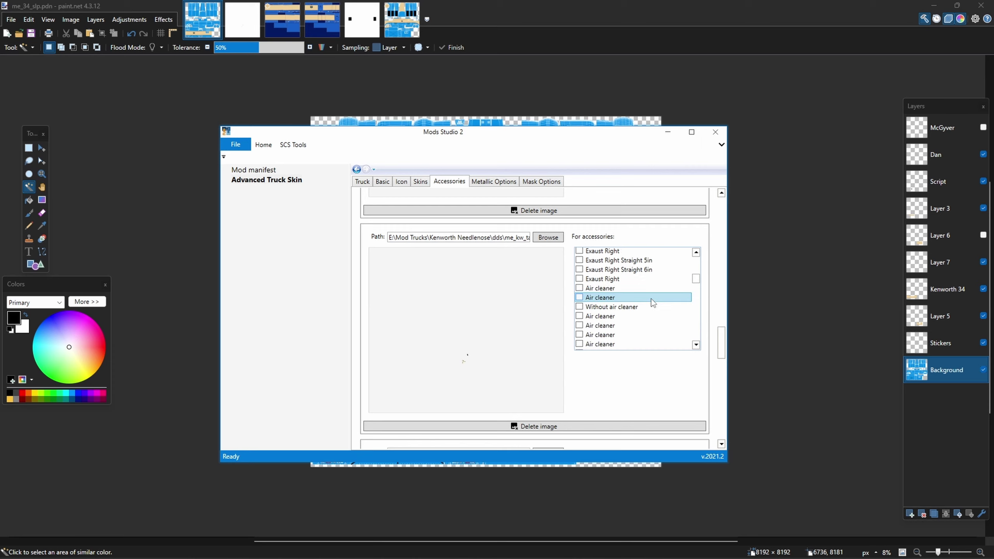
scroll(653, 302, down, 10)
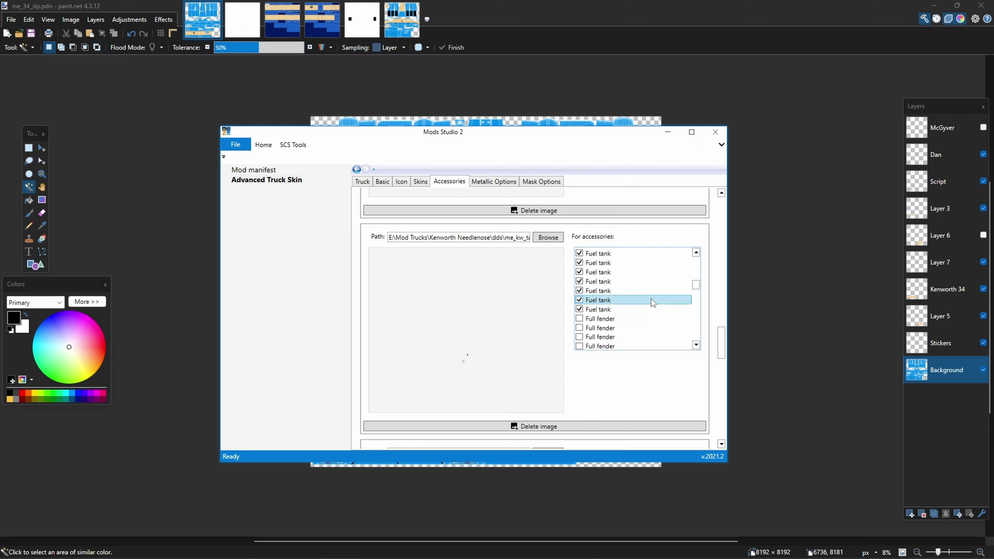
View me_nn_dan.pdn in paint.net, then return to Mods Studio 2 and locate the louvers entries ticked for the grey 521_lv image.
click(405, 29)
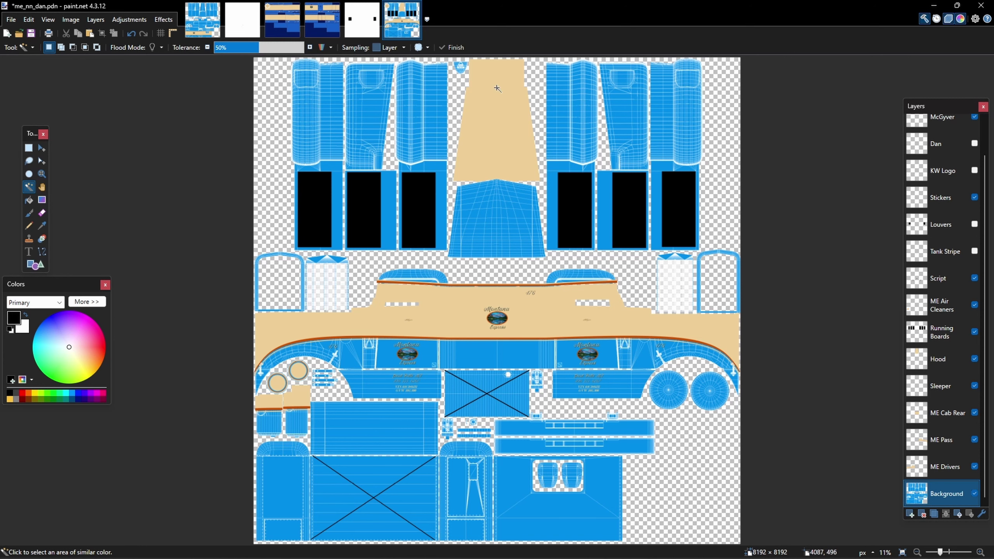
click(707, 555)
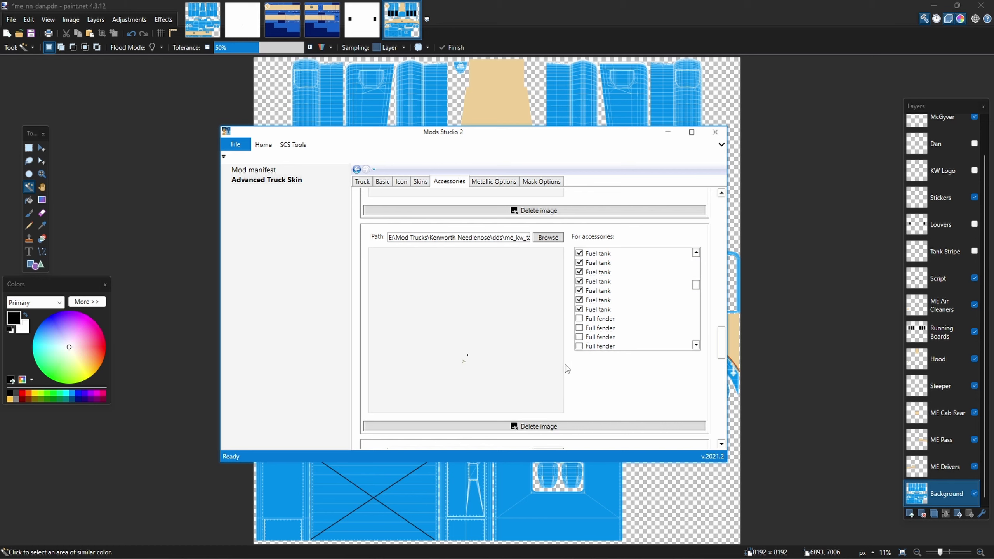
drag(723, 338, 726, 367)
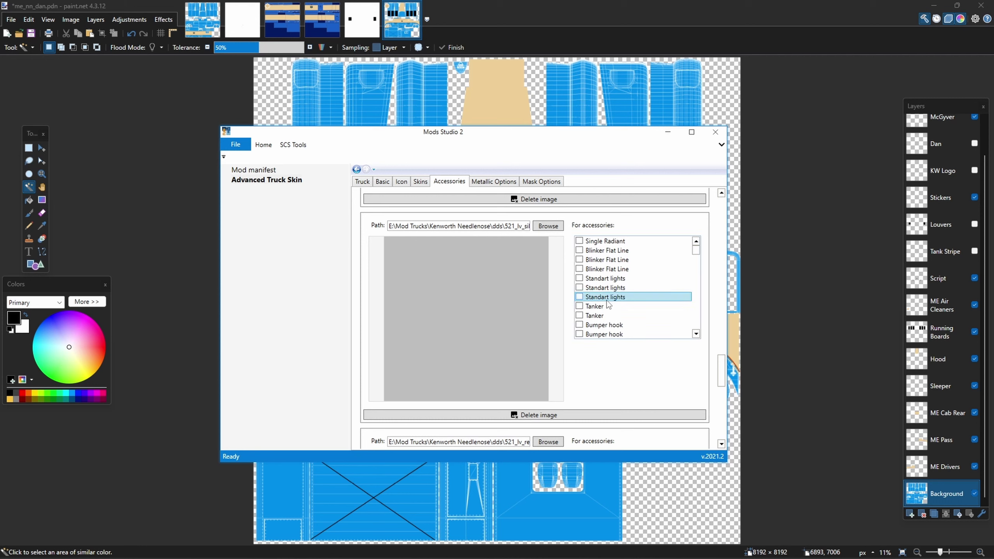
scroll(652, 290, down, 3)
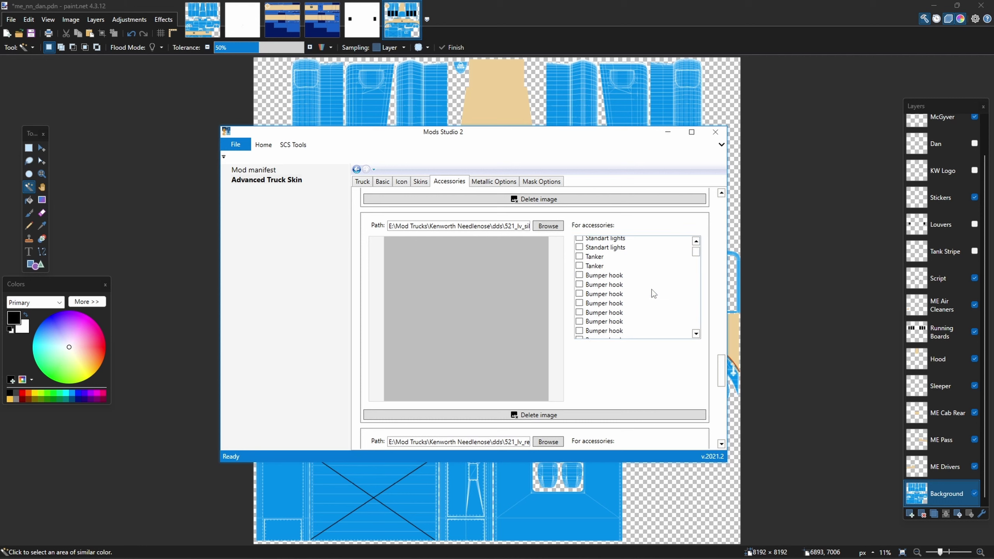
scroll(652, 292, down, 5)
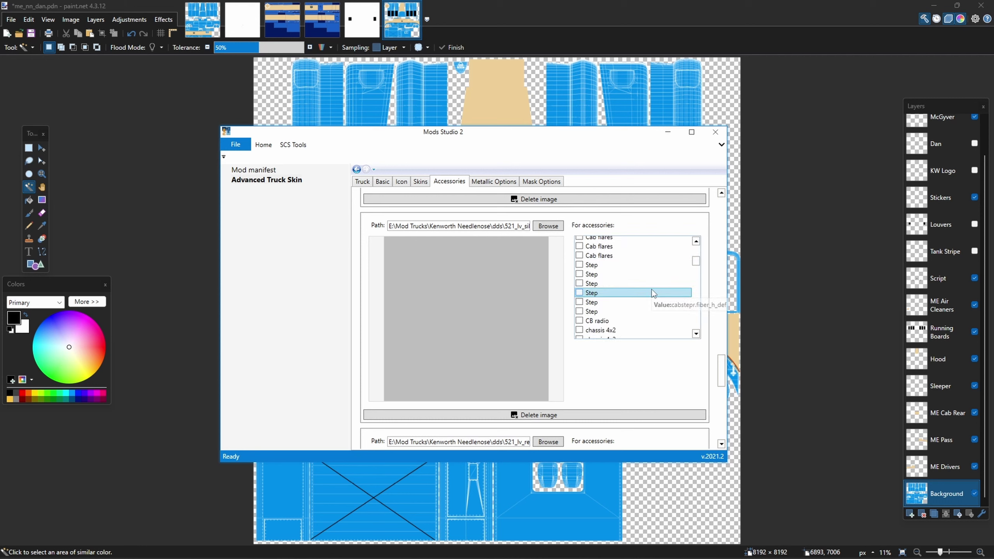
scroll(652, 293, down, 10)
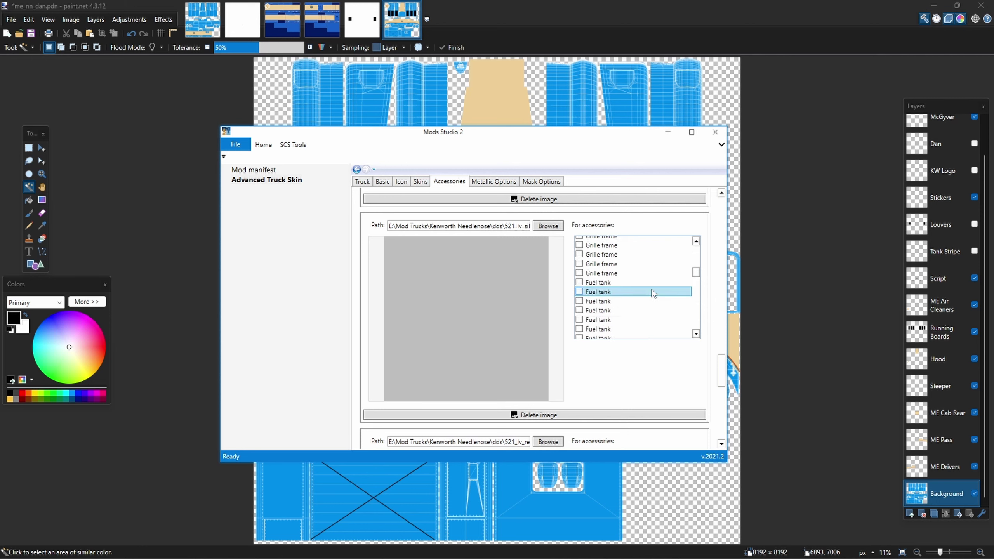
scroll(652, 294, down, 10)
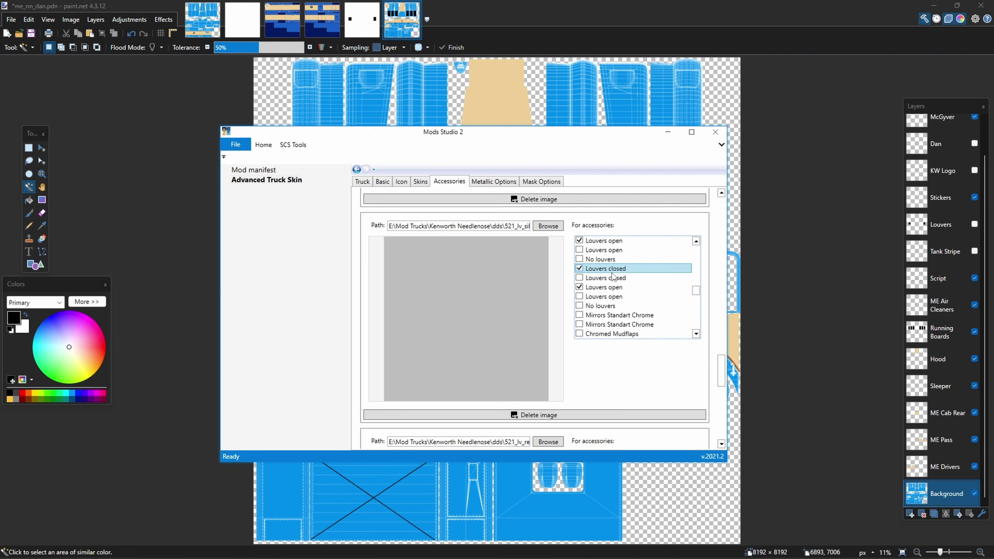
scroll(611, 290, up, 2)
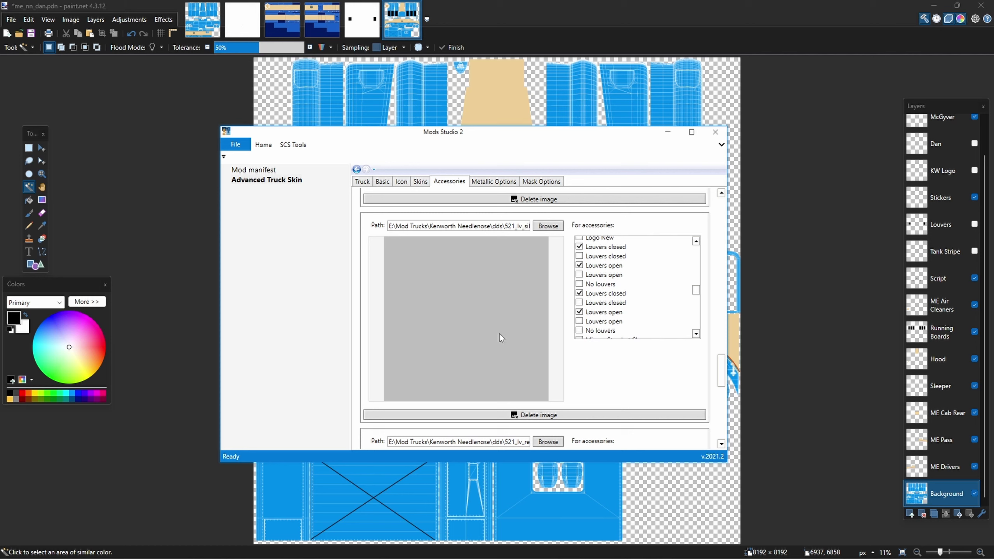
Check which accessories are ticked for the second 521_lv image and for the Tanker image at the end of the list.
scroll(500, 331, down, 8)
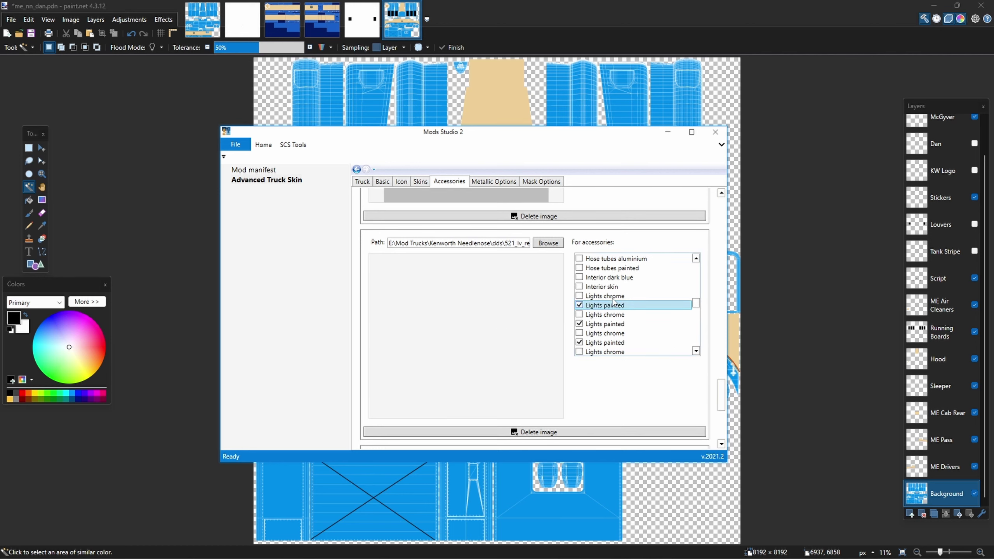
mouse_move(609, 309)
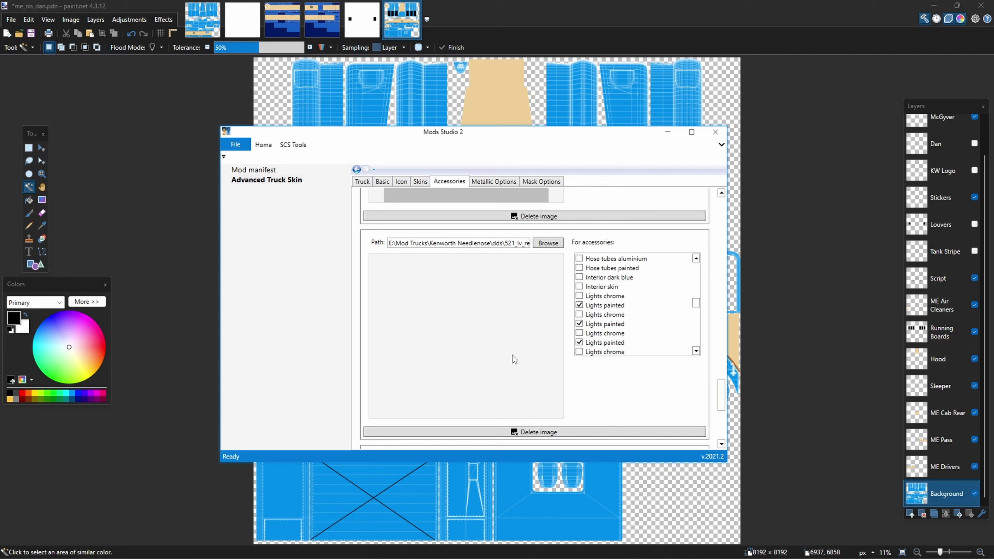
drag(723, 391, 724, 418)
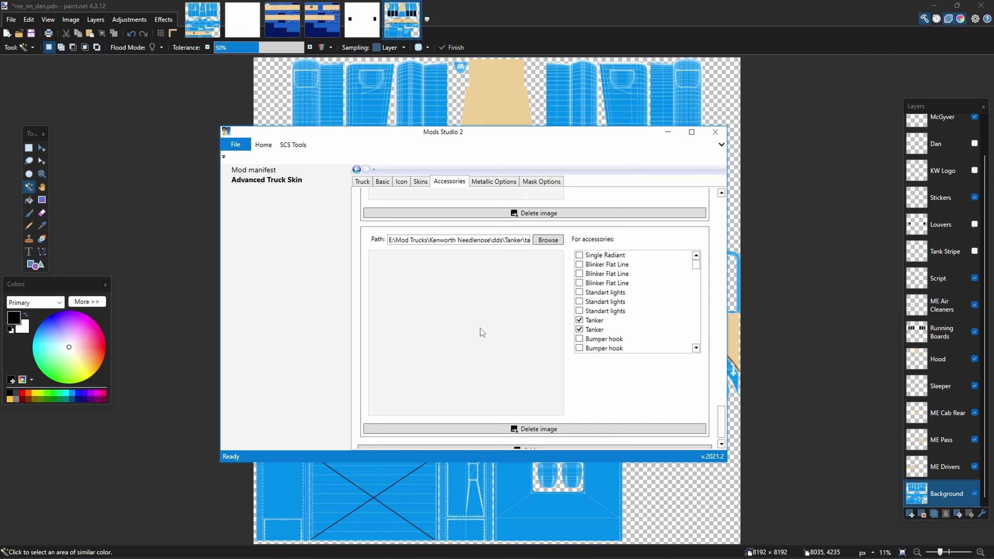
scroll(497, 342, down, 1)
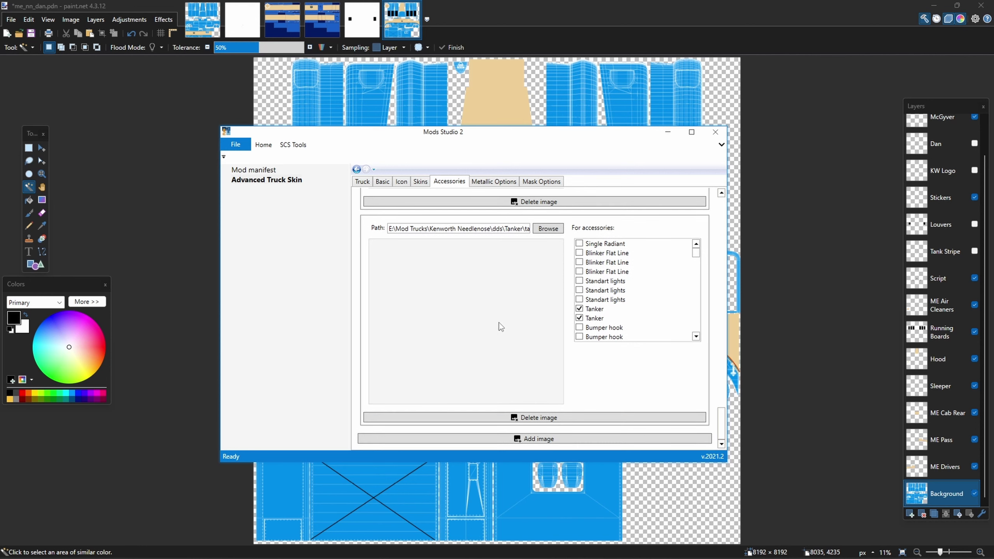
Revisit the two Mercury sleeper images and the sleeper variants ticked for each.
scroll(499, 329, up, 8)
scroll(500, 323, up, 6)
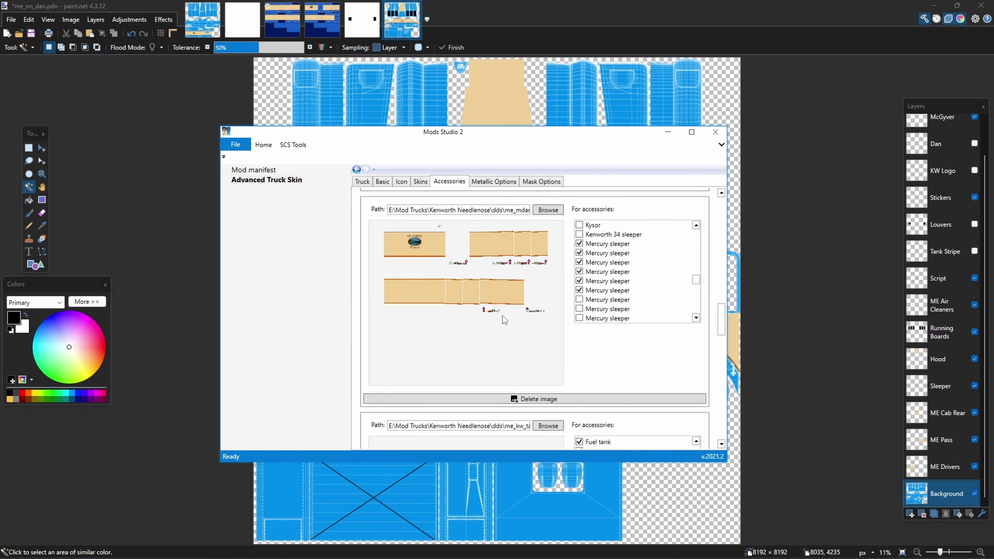
scroll(504, 316, up, 4)
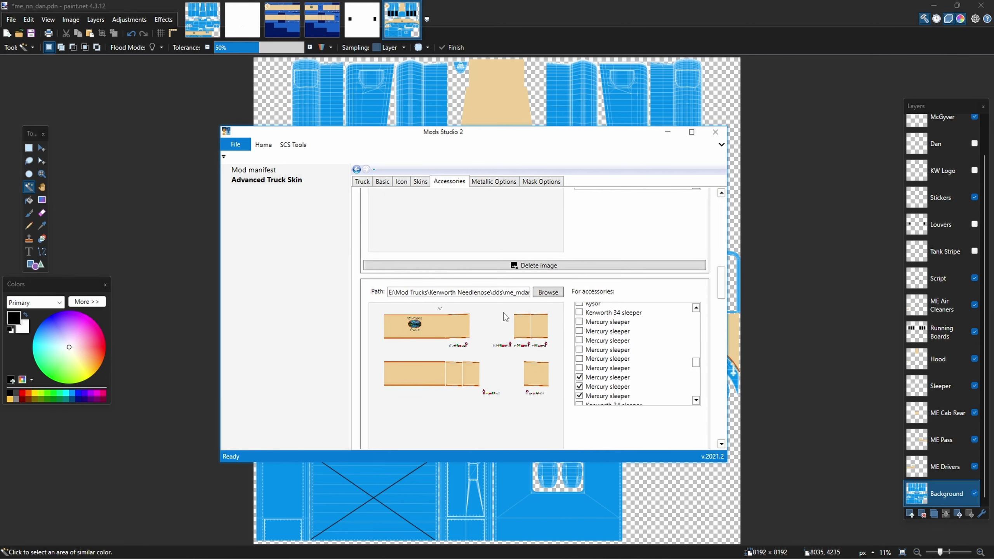
Switch to 521_luvrs.pdn in paint.net, hide its Background layer and compare the louver artwork with me_nn_dan.pdn.
click(667, 132)
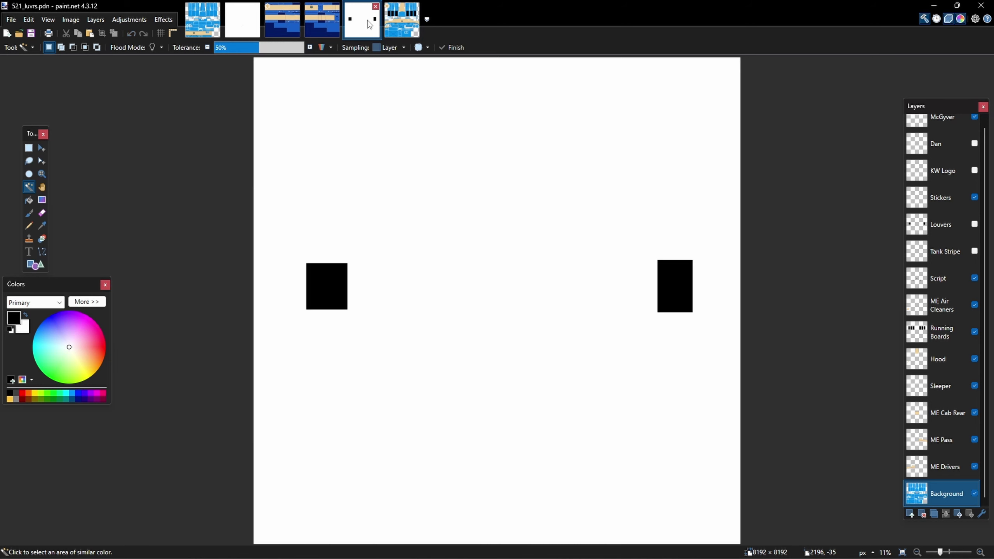
click(370, 24)
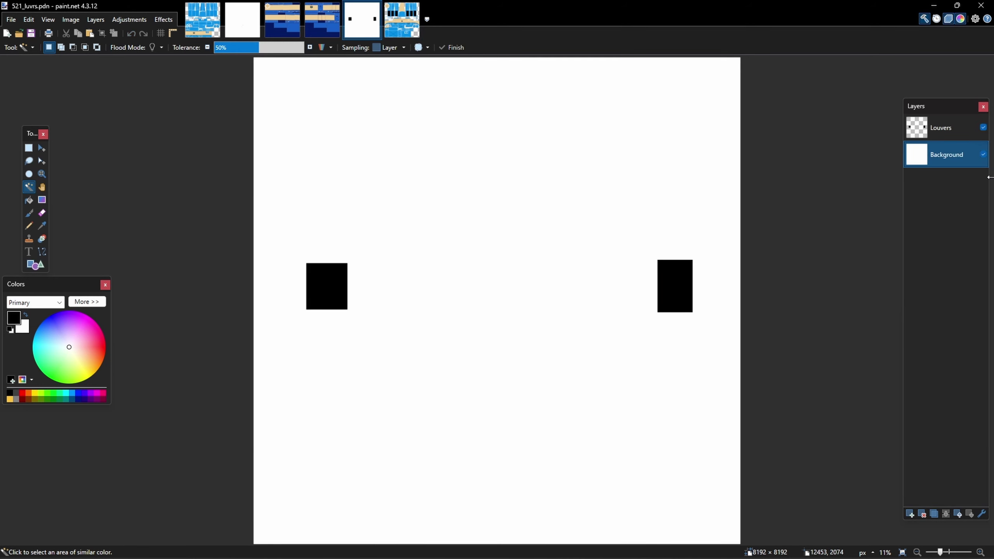
click(983, 154)
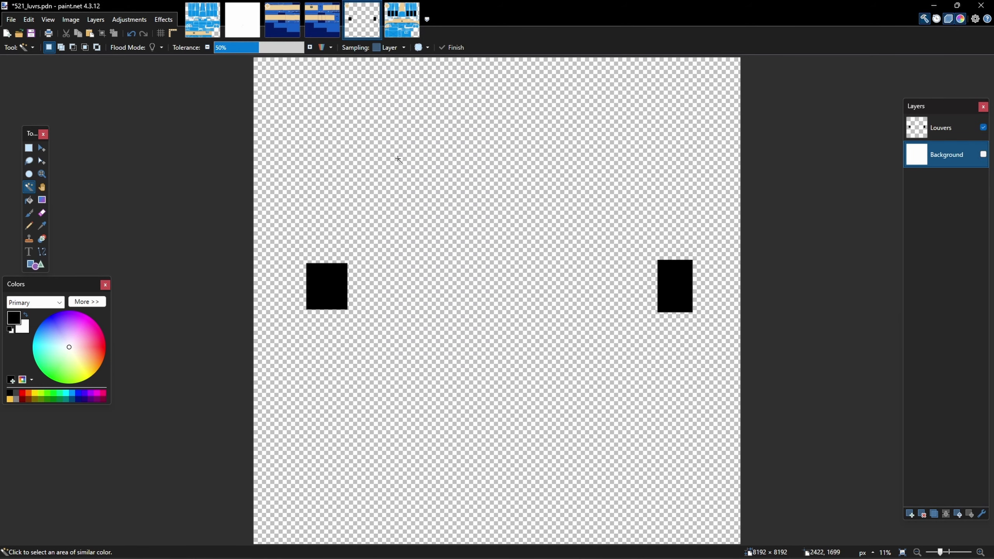
click(403, 22)
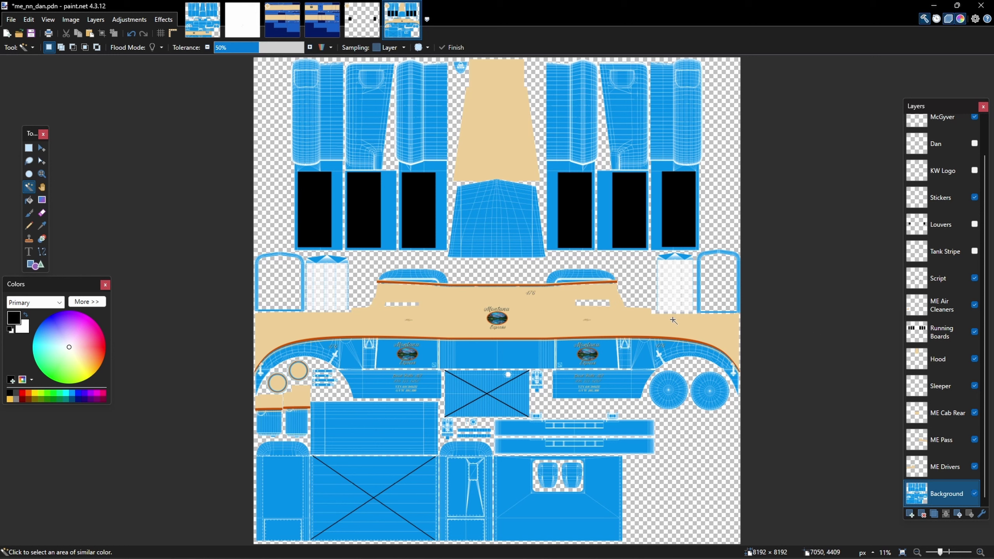
click(368, 27)
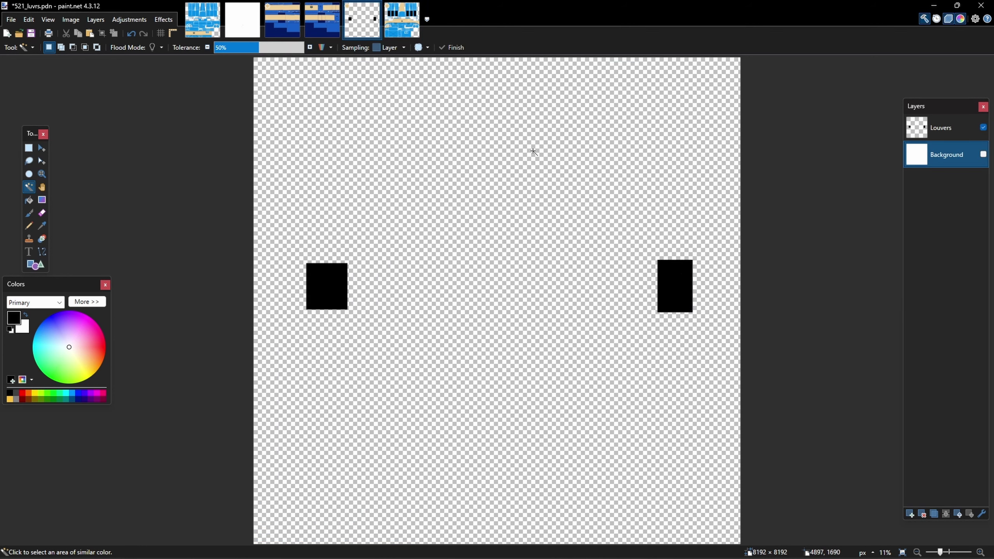
Return to me_nn_dan.pdn and review its layer stack, toggling the Tank Stripe layer's visibility on and off.
click(402, 20)
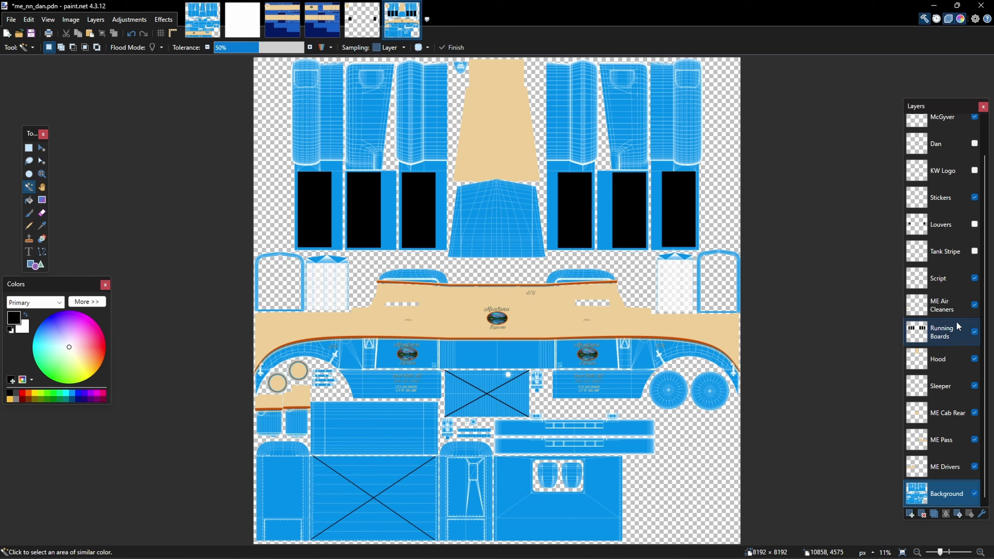
scroll(958, 324, up, 1)
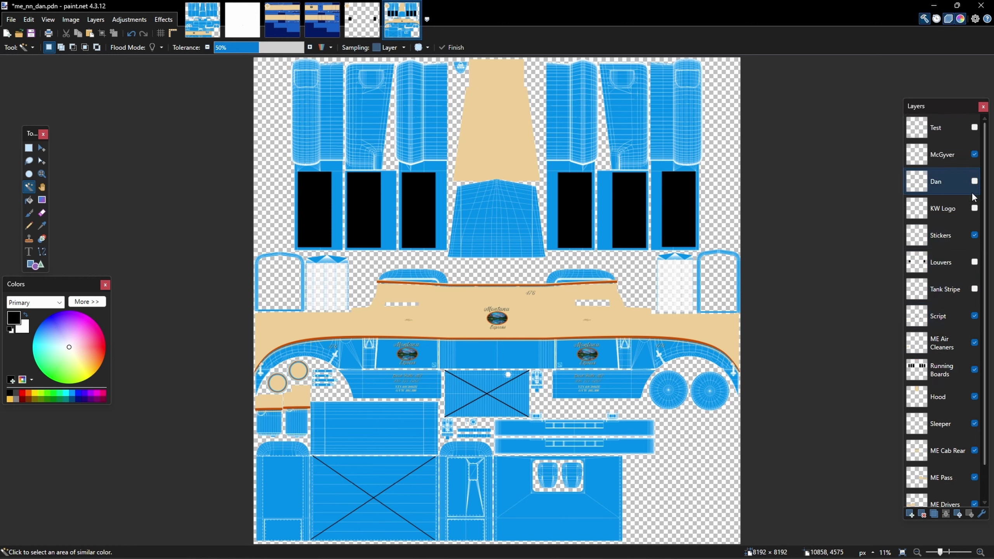
click(975, 290)
click(975, 289)
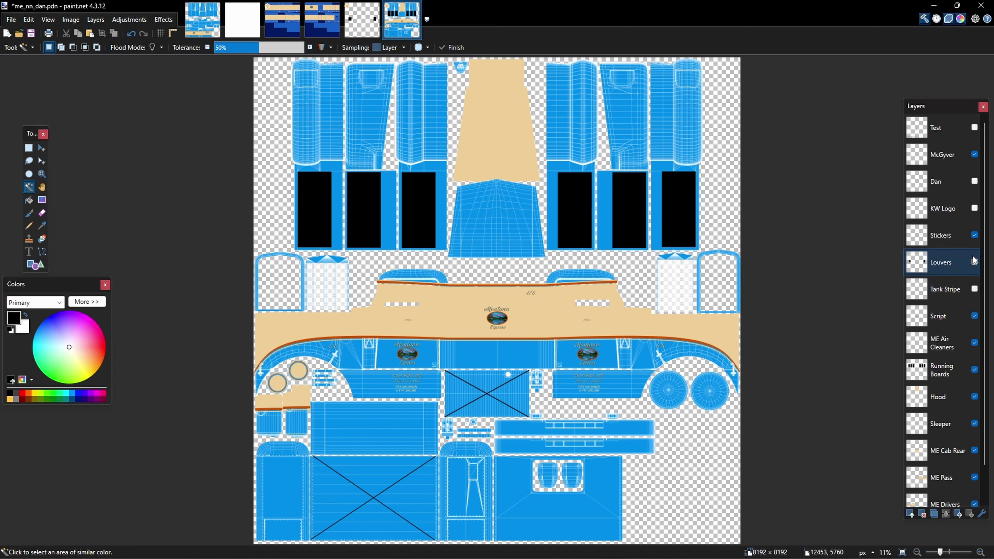
click(974, 236)
scroll(951, 314, down, 1)
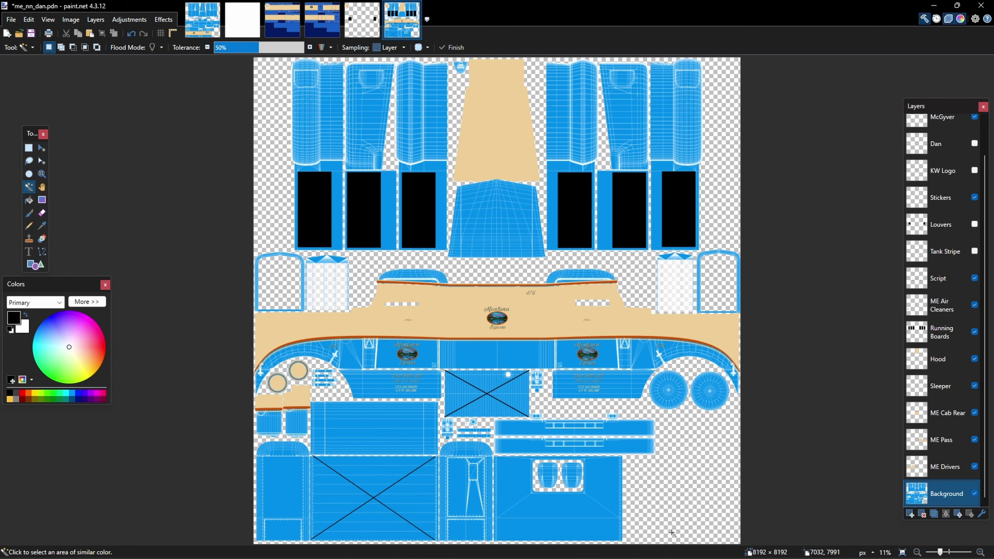
Switch to nm_53.pdn and toggle the mint-green Layer 2 beneath the Night Moves artwork, leaving it visible.
click(707, 546)
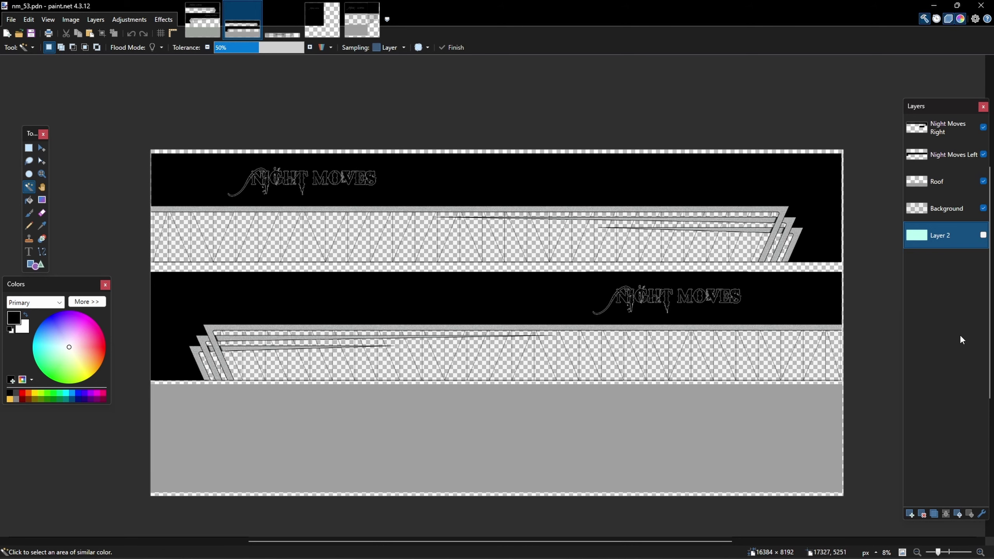
click(983, 237)
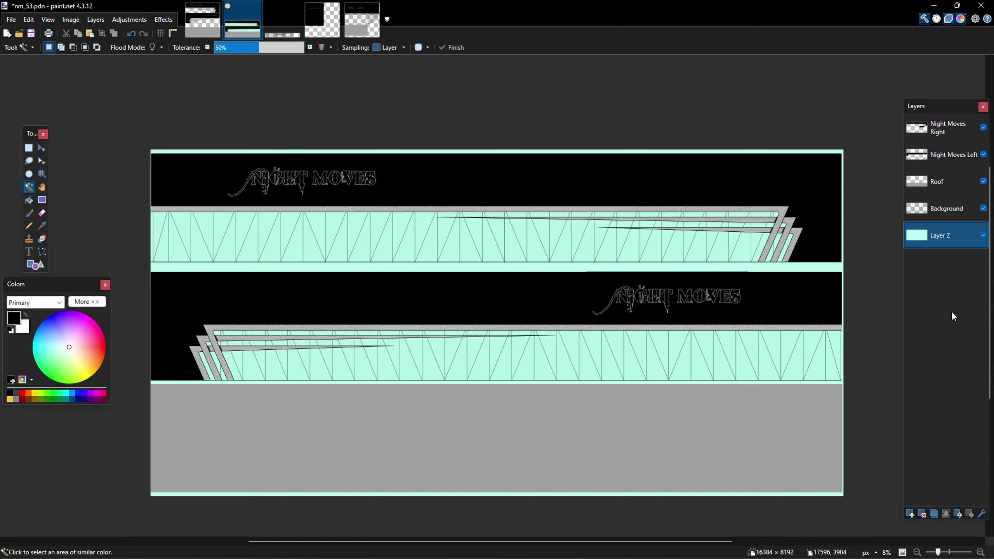
click(983, 235)
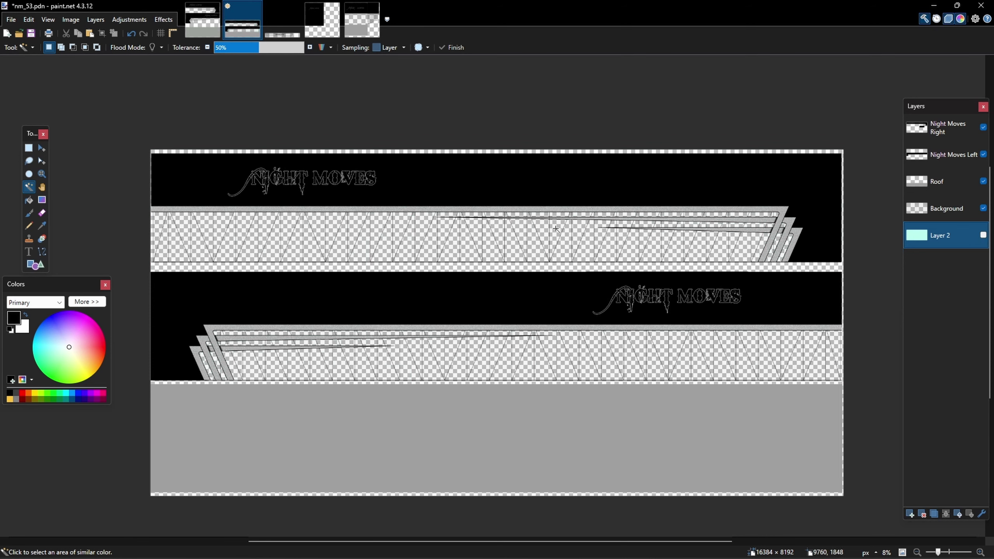
click(983, 235)
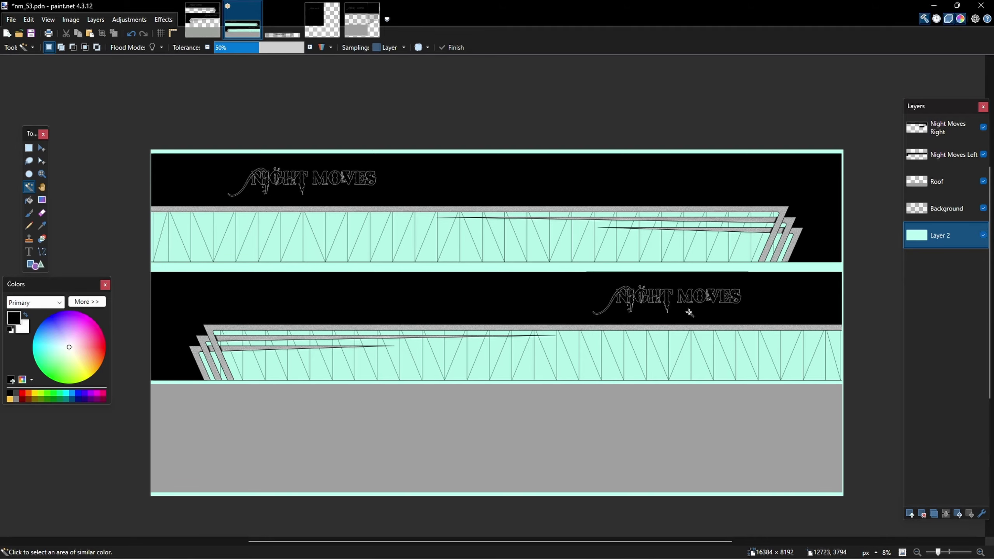
Examine the grey stripe ends, brace lines and Night Moves lettering on both trailer sides in nm_53.pdn.
ctrl+scroll(795, 232, up, 1)
ctrl+scroll(795, 233, up, 2)
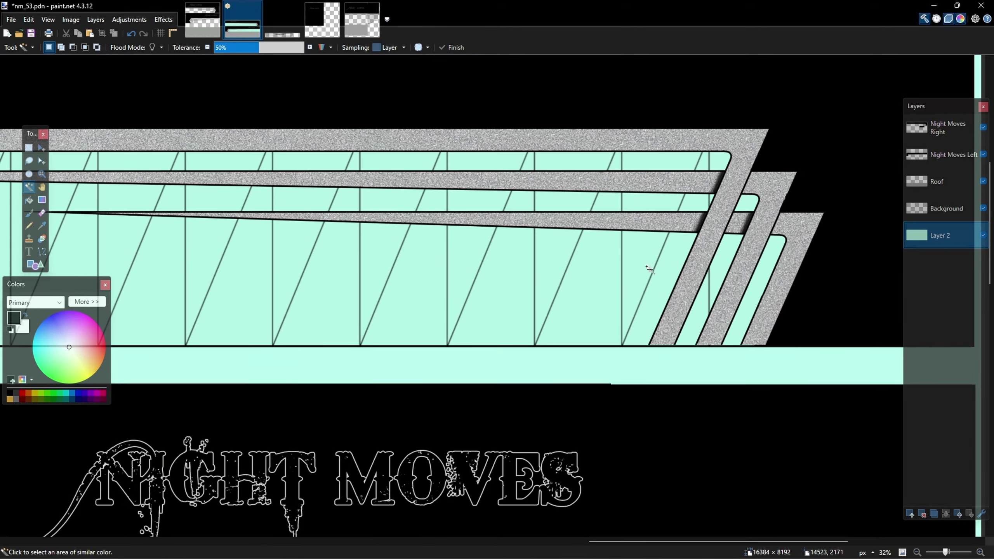
ctrl+scroll(554, 251, up, 2)
ctrl+scroll(578, 215, up, 2)
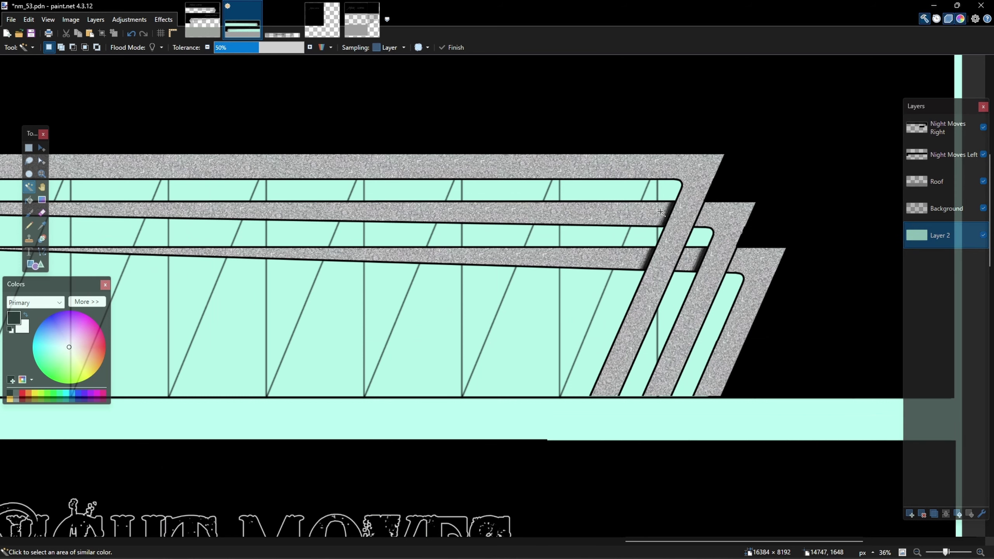
ctrl+scroll(758, 281, down, 3)
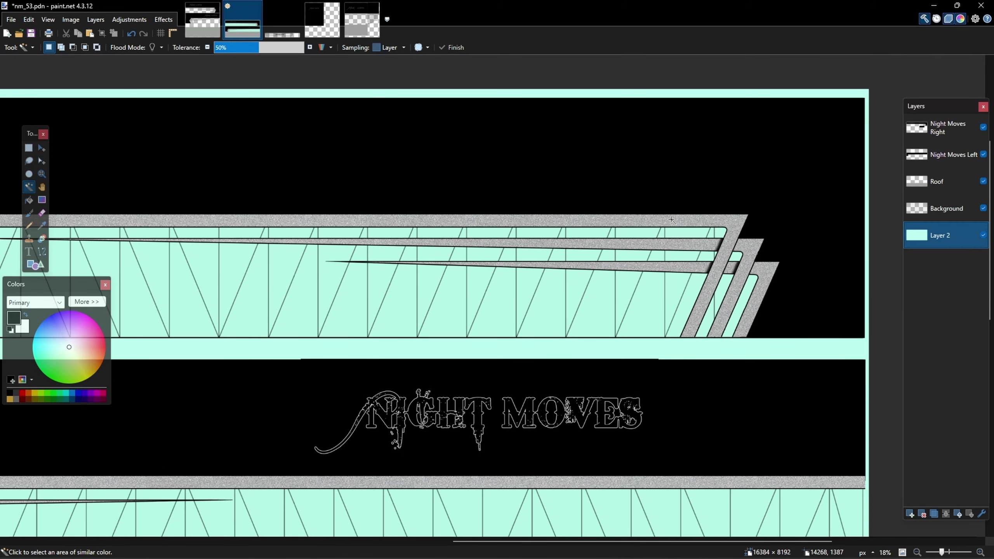
ctrl+scroll(761, 193, down, 3)
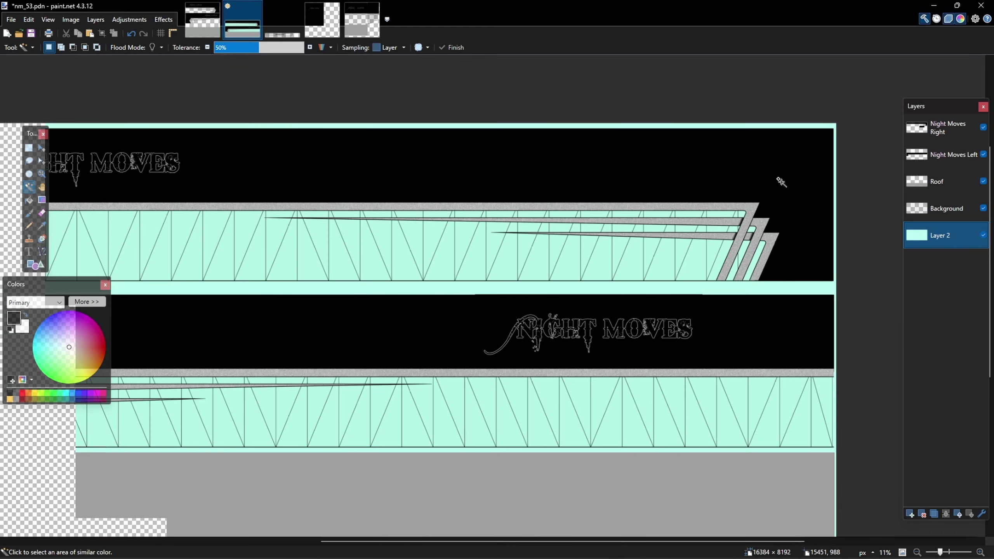
ctrl+scroll(537, 250, down, 1)
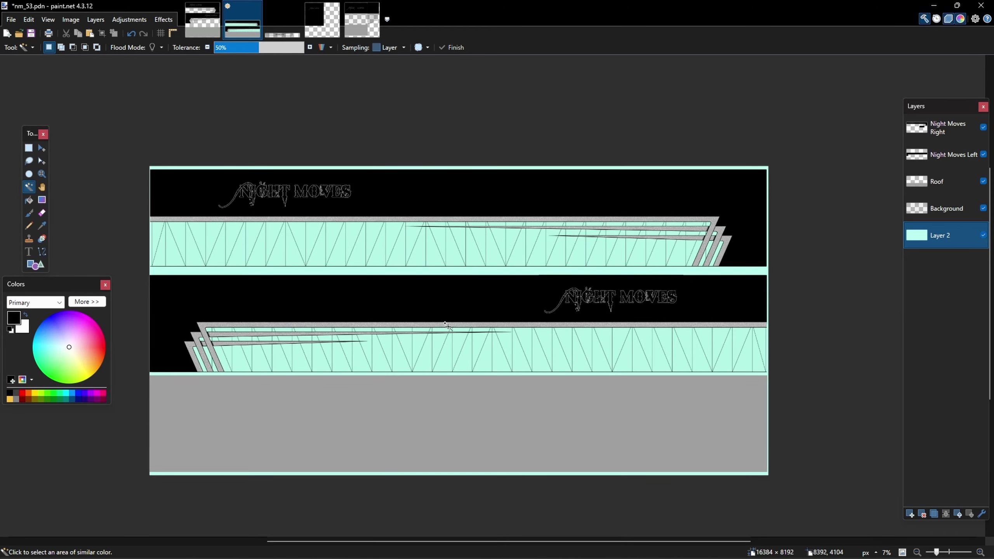
ctrl+scroll(231, 358, up, 2)
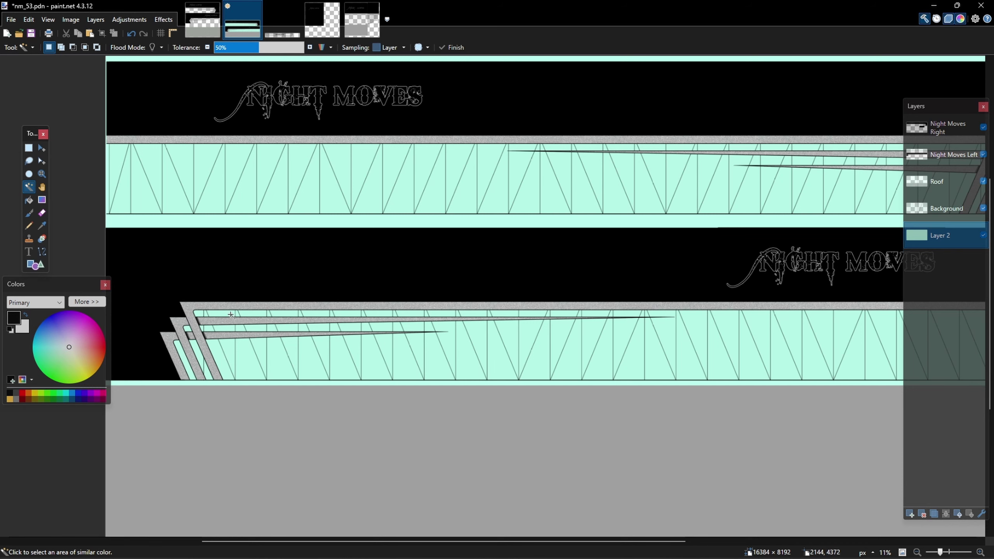
ctrl+scroll(231, 314, down, 1)
ctrl+scroll(274, 288, up, 2)
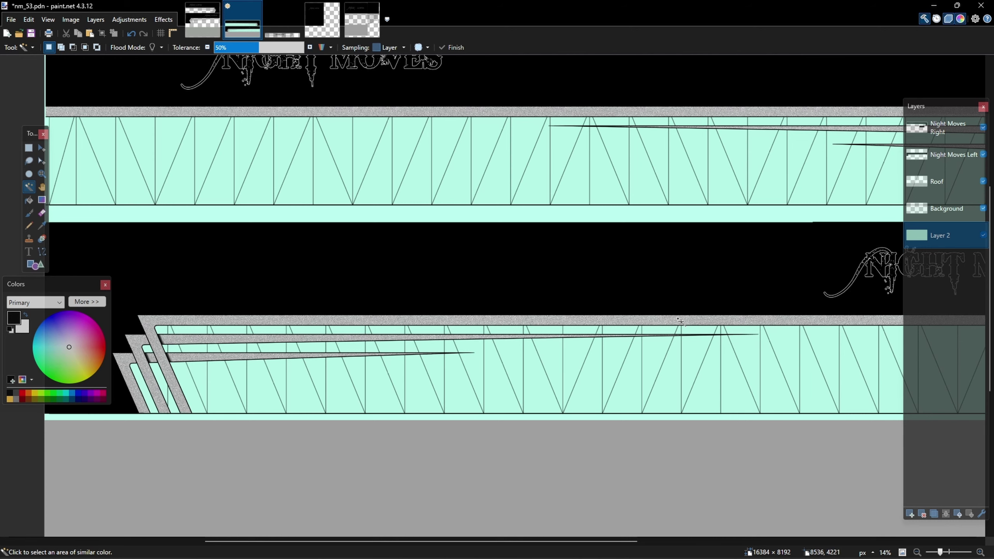
Try stretching a 433 × 276 px section of the grey stripe on the Night Moves Left layer to 1417 px wide, undo it and deselect.
ctrl+scroll(681, 322, up, 4)
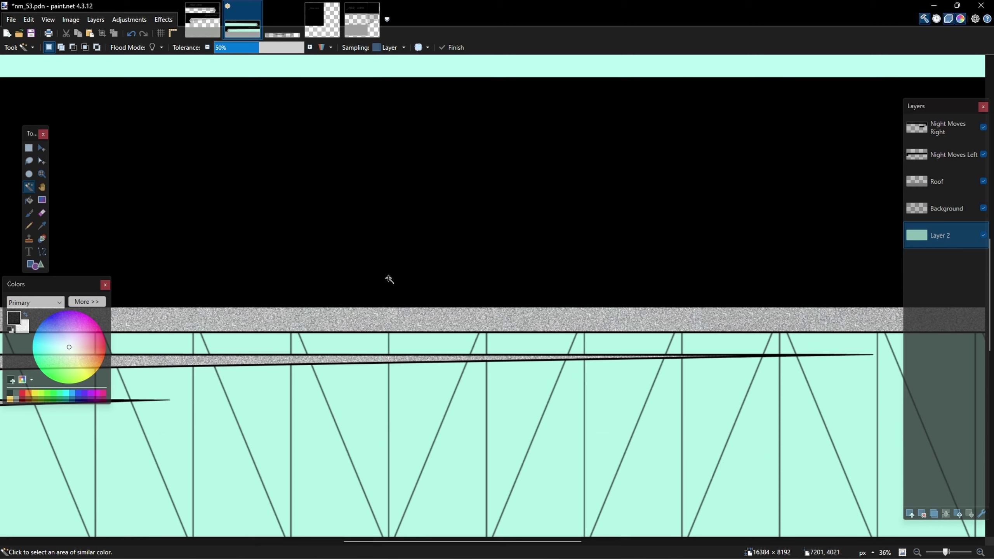
click(29, 147)
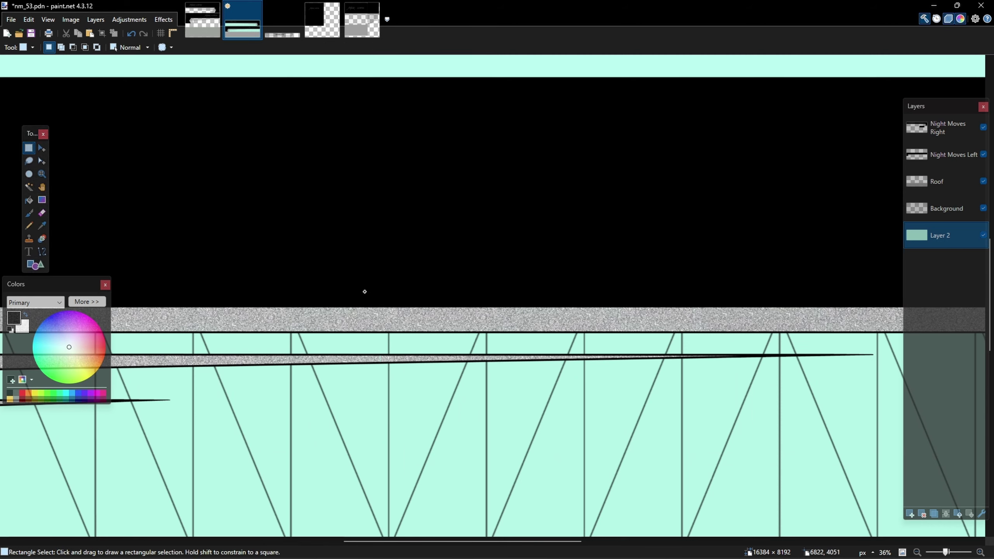
drag(364, 291, 444, 342)
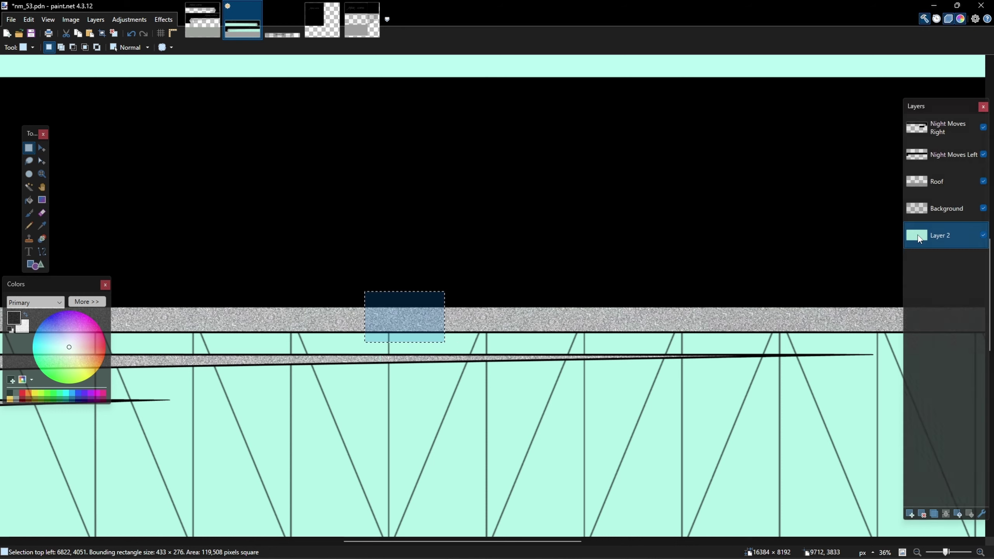
click(961, 155)
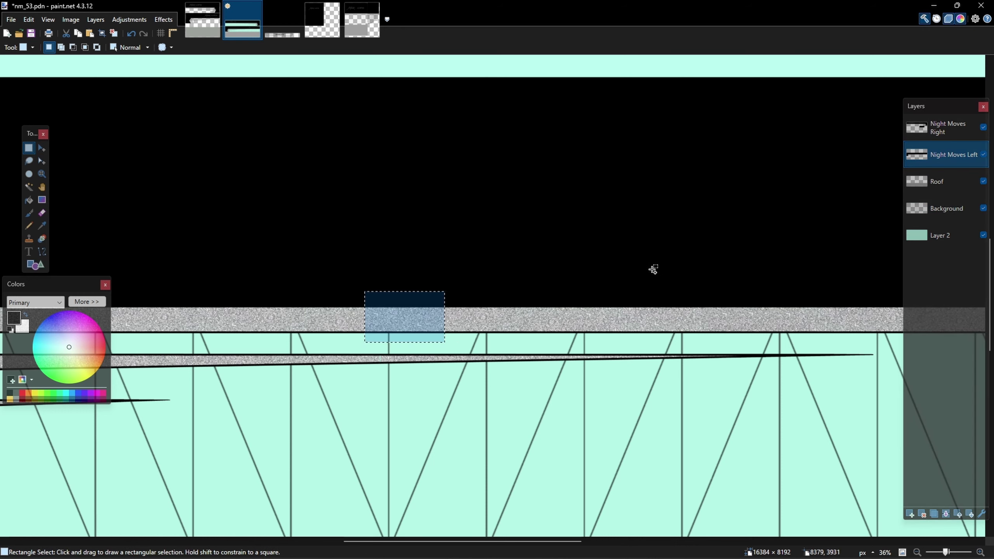
key(m)
drag(443, 317, 625, 321)
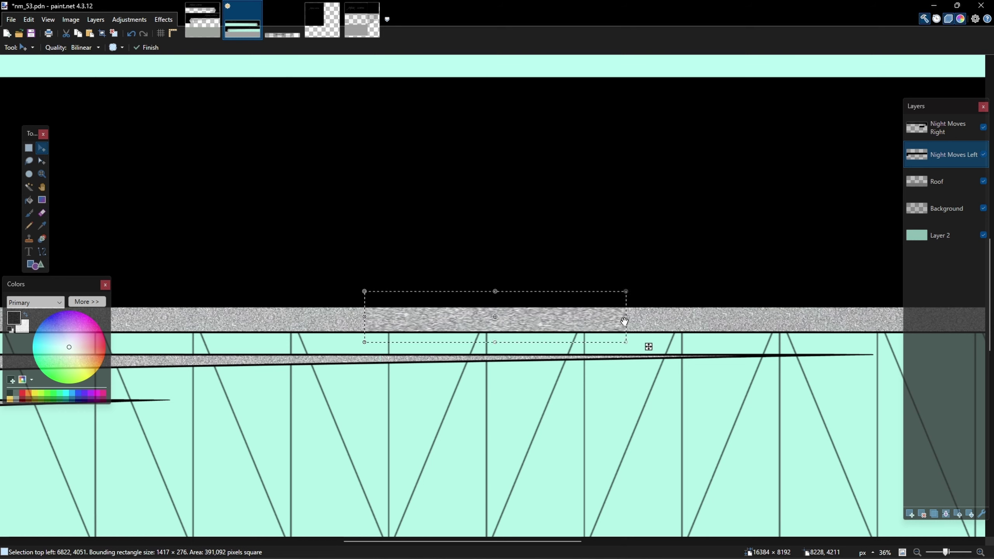
key(ctrl+z)
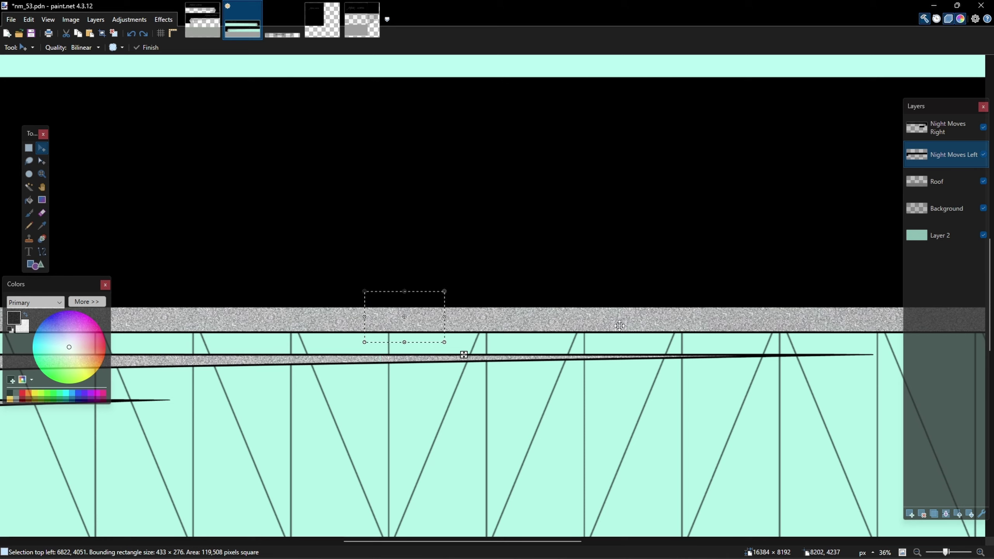
key(ctrl+d)
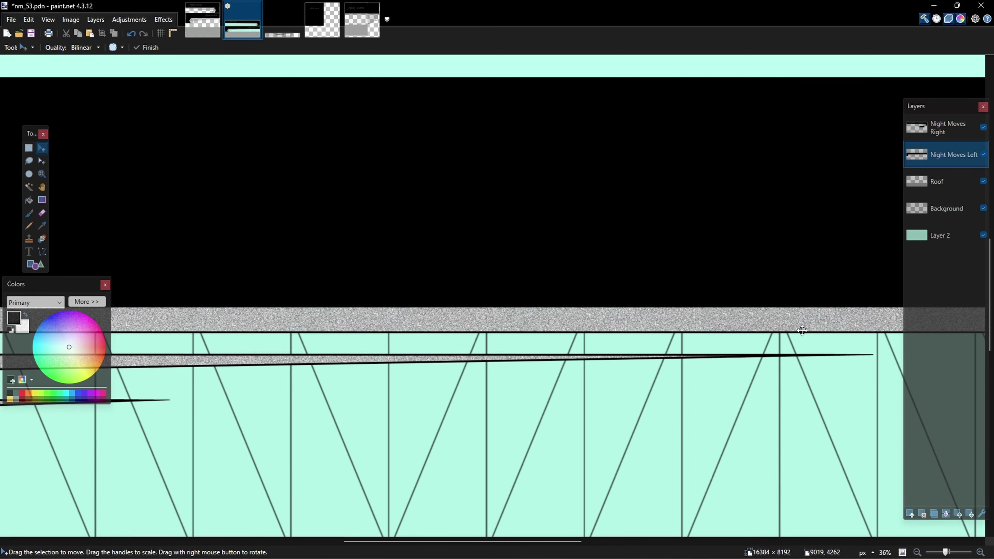
Review how the stripes and brace lines run along the full length of both trailer sides.
ctrl+scroll(365, 270, down, 2)
ctrl+scroll(365, 271, down, 3)
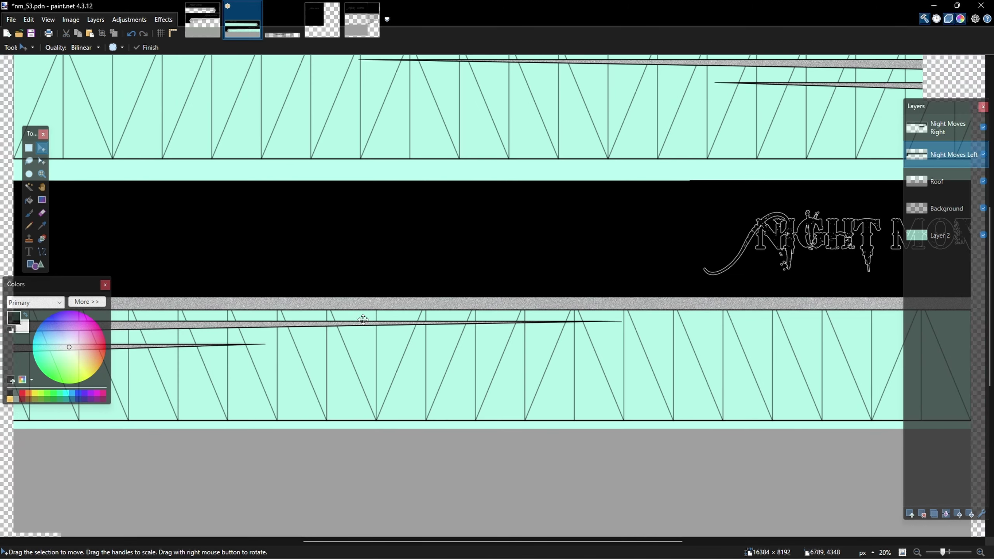
ctrl+scroll(736, 292, down, 2)
ctrl+scroll(626, 410, down, 2)
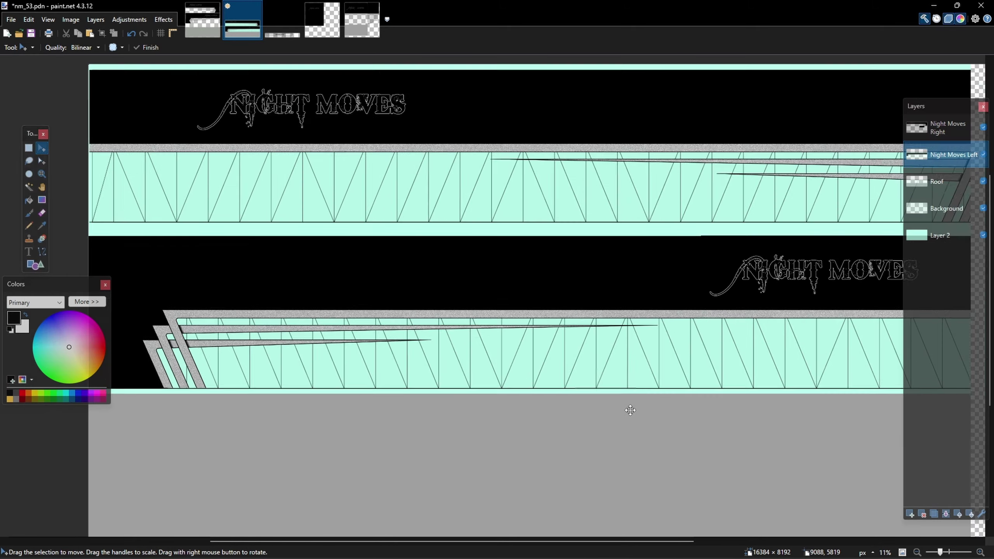
ctrl+scroll(287, 343, up, 3)
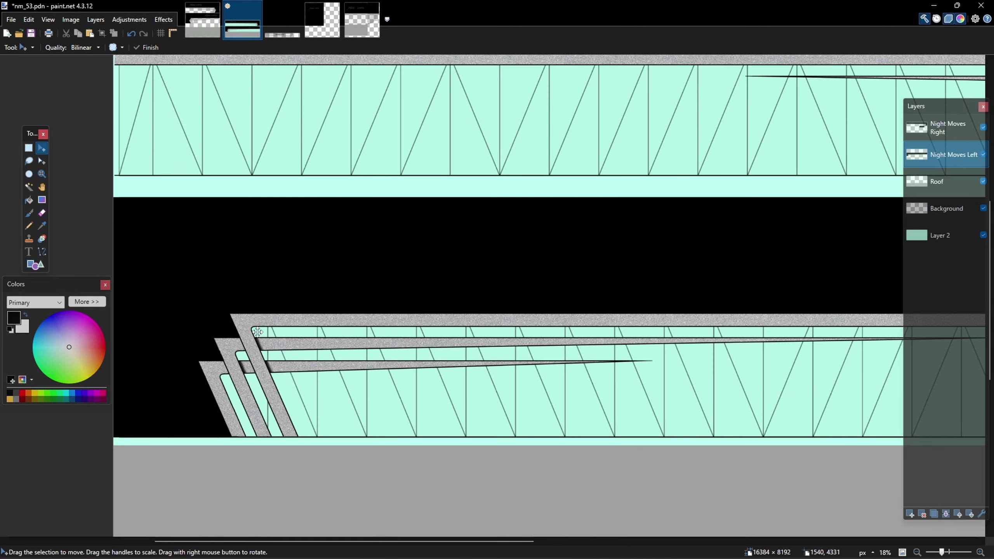
ctrl+scroll(313, 284, down, 3)
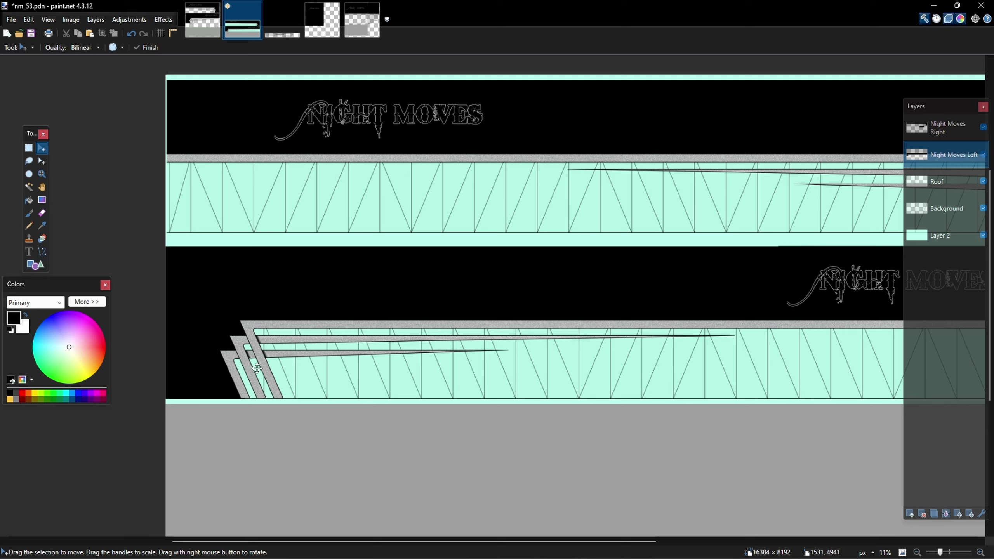
ctrl+scroll(257, 368, down, 2)
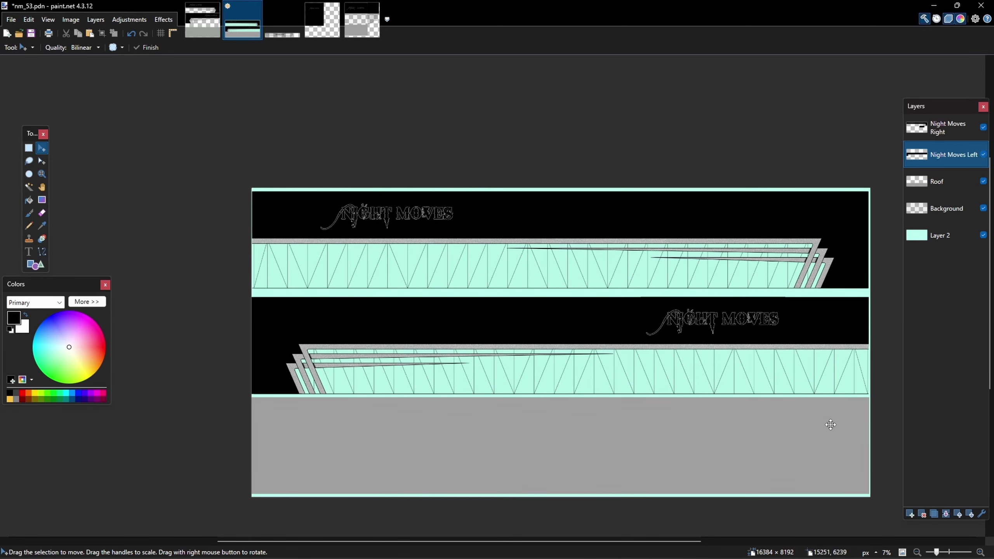
ctrl+scroll(881, 462, up, 1)
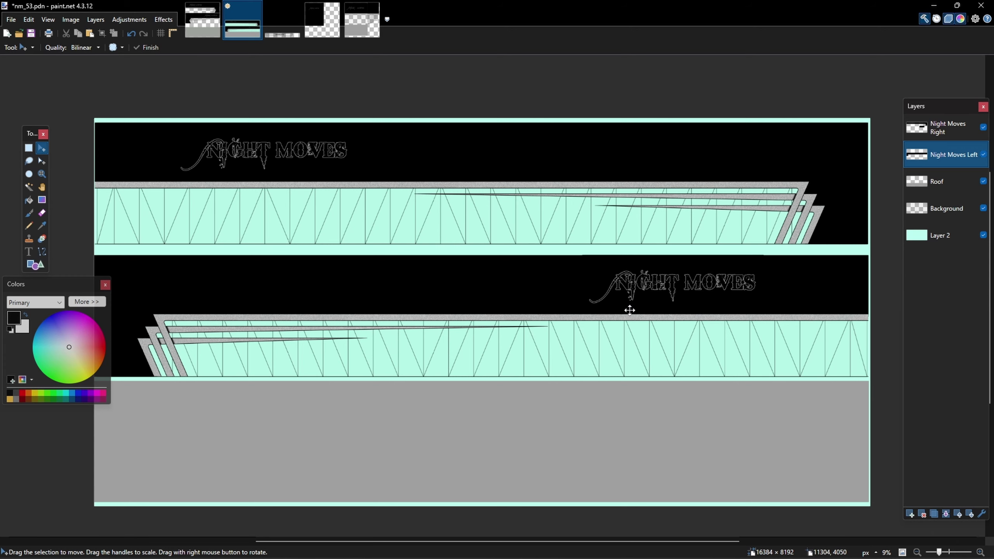
ctrl+scroll(594, 326, down, 1)
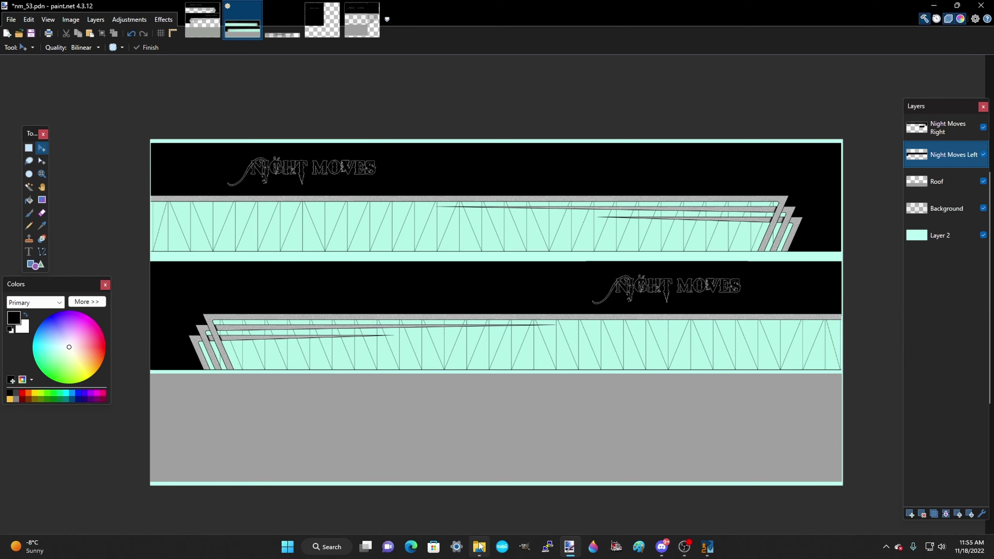
Switch to File Explorer, check the Peterbilt 352 Night Moves folder and go to the Mod Trailers folder on drive E.
click(479, 546)
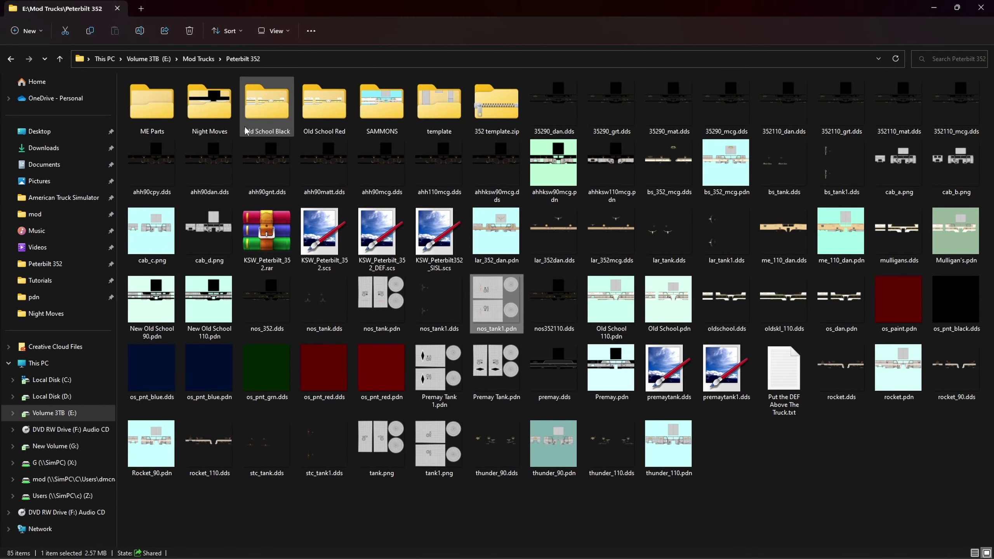
click(210, 114)
double_click(210, 114)
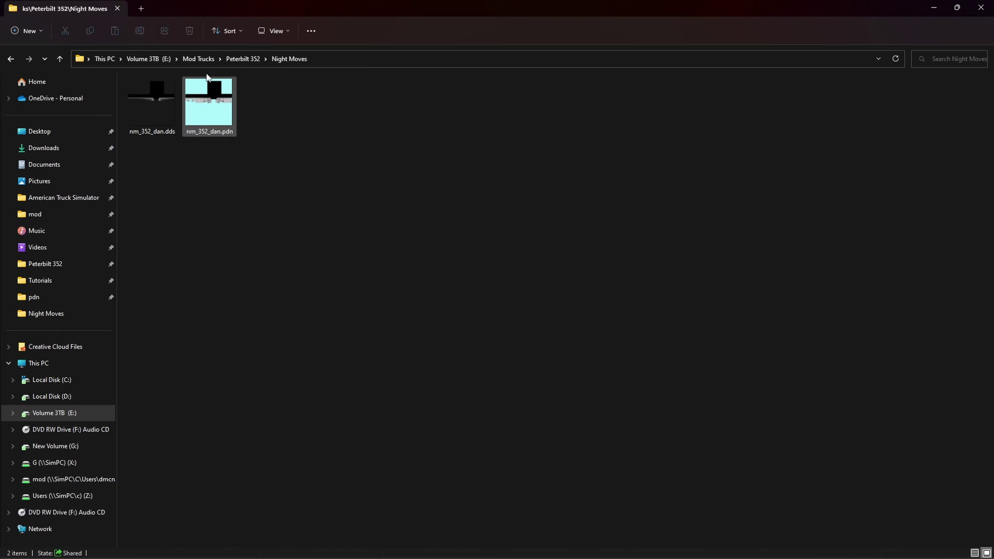
click(165, 63)
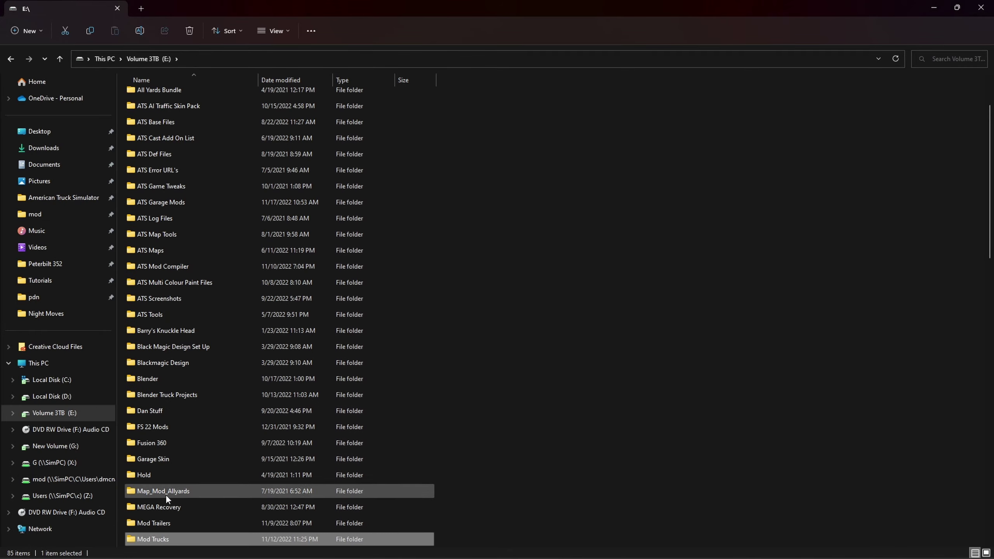
double_click(157, 523)
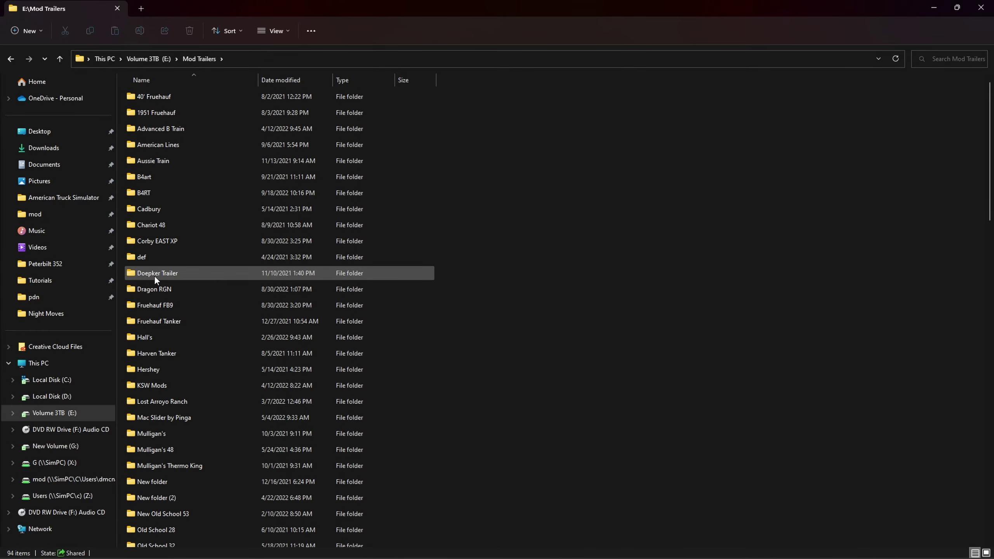
Open nm_48.pdn in paint.net from the 48 subfolder of SCS Night Moves.
scroll(172, 376, down, 2)
scroll(177, 403, down, 6)
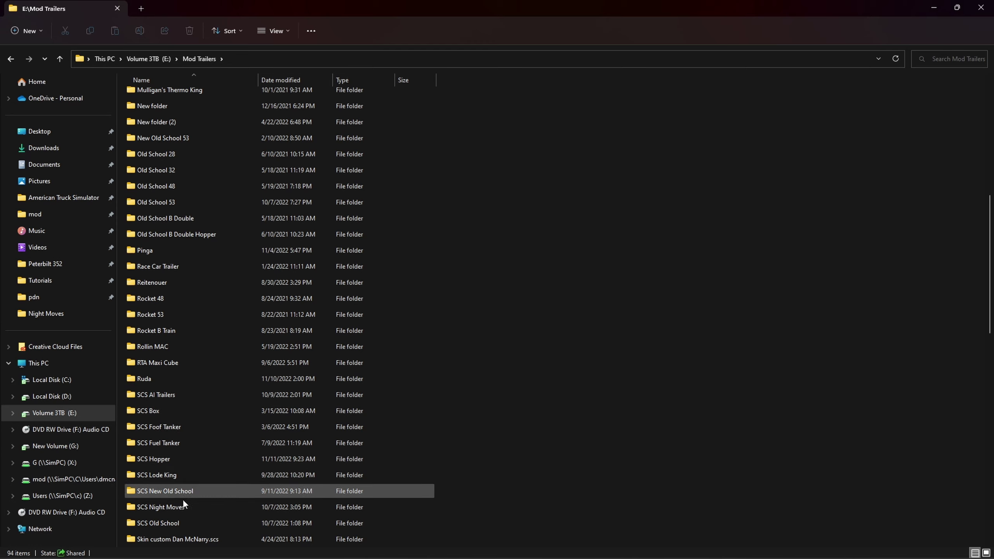
click(174, 509)
double_click(174, 508)
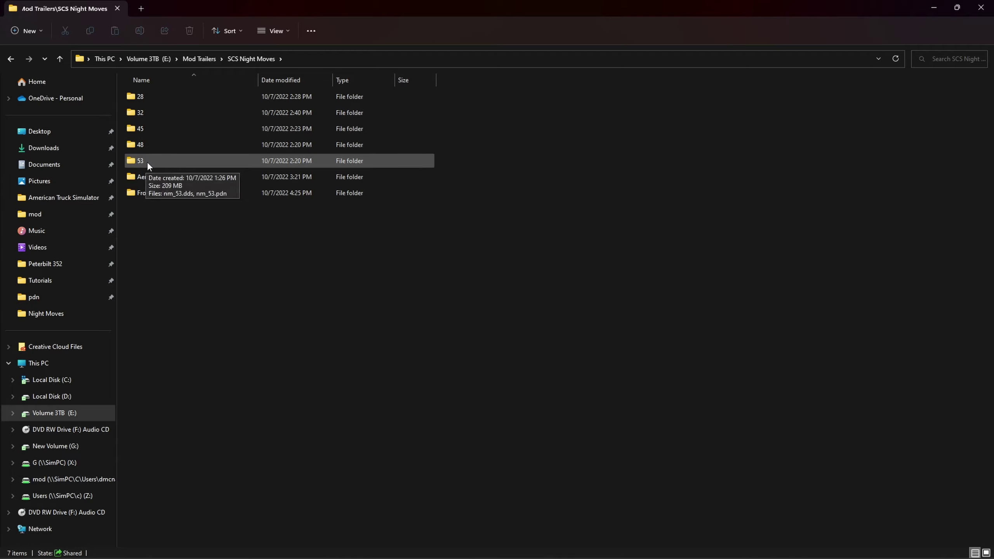
double_click(148, 144)
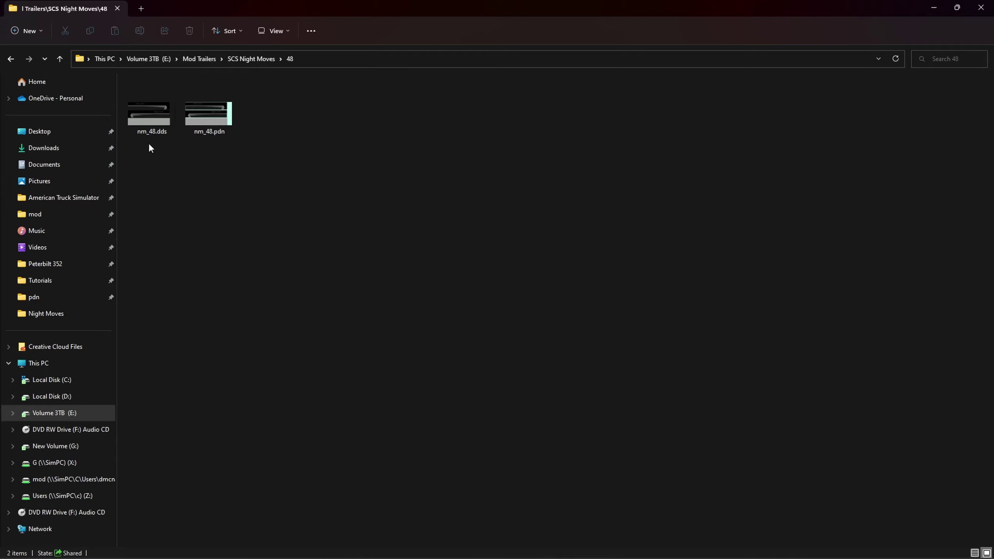
click(208, 113)
double_click(208, 113)
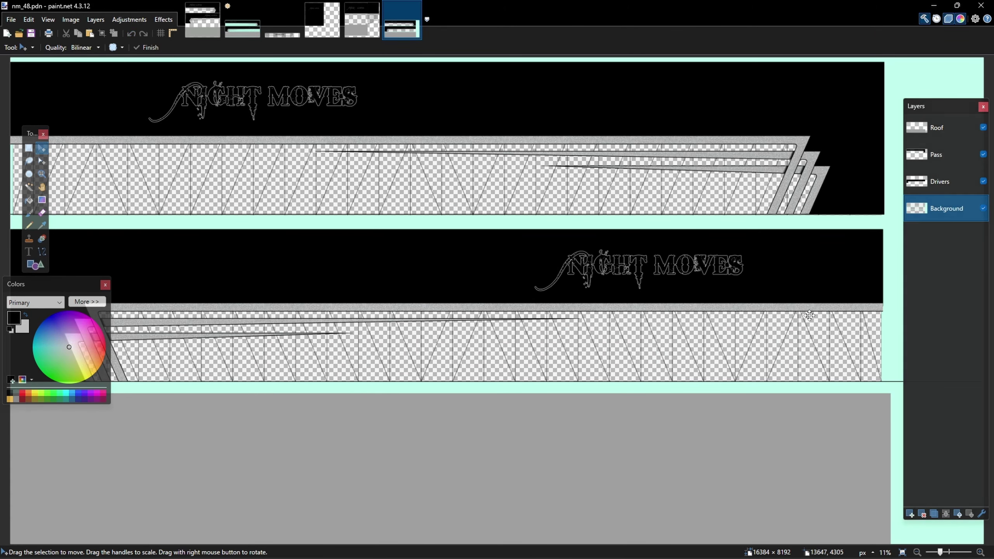
View the whole 48-foot trailer skin, close it, and toggle the Night Moves Left layer's visibility off and on in nm_53.pdn.
ctrl+scroll(520, 335, down, 1)
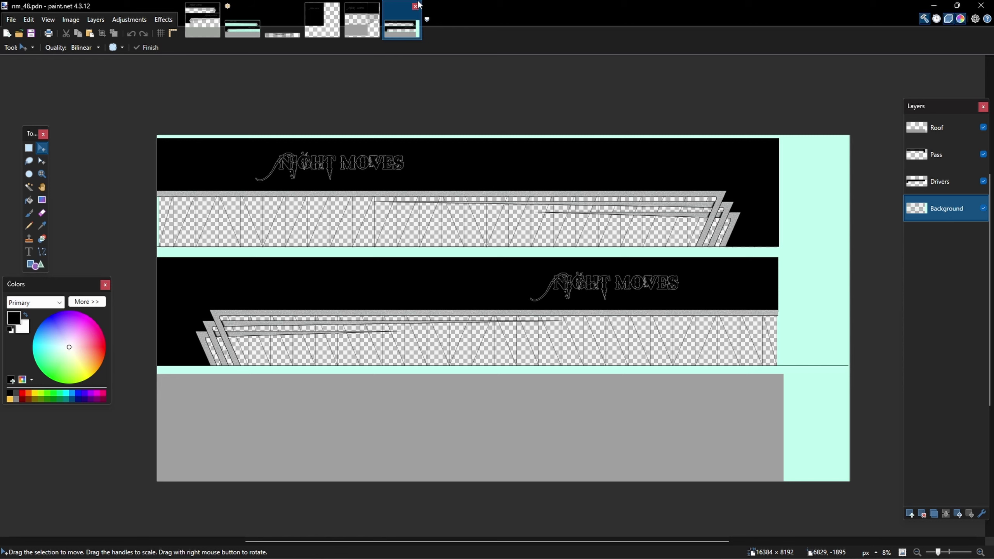
click(416, 6)
click(242, 20)
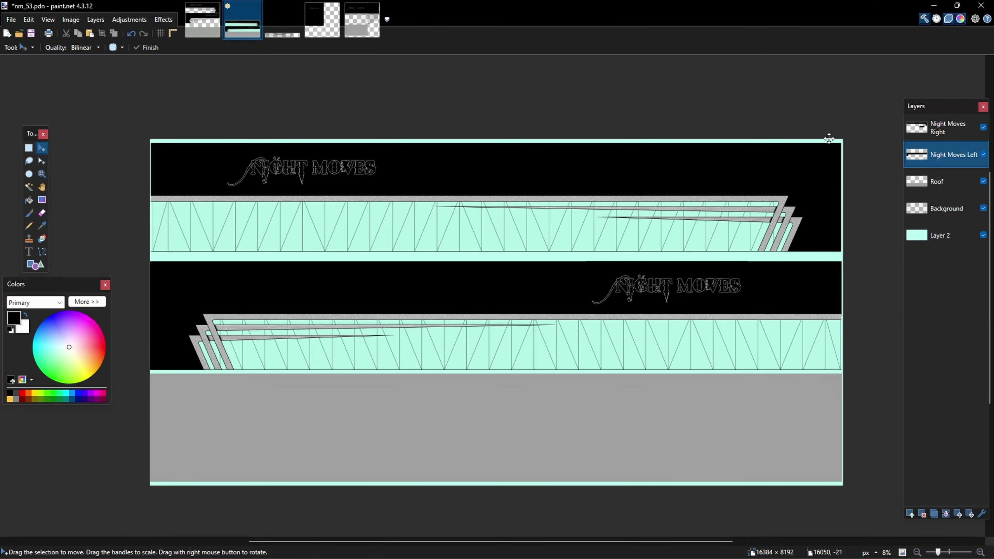
click(984, 155)
click(984, 154)
Open Body (53 feet).png from the SCS Box Templates folder, view the wireframe, and close it, leaving nm_53.pdn in view.
click(11, 19)
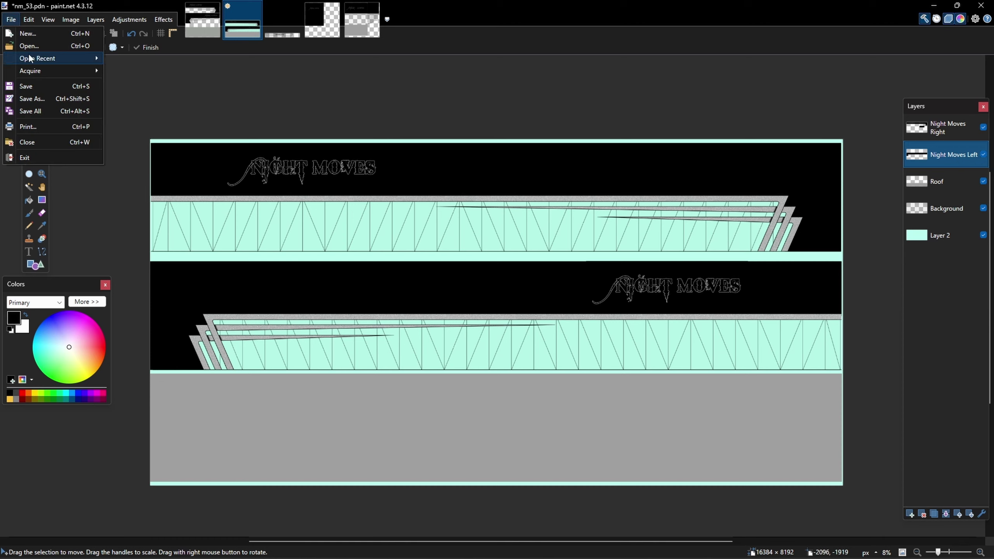
click(29, 46)
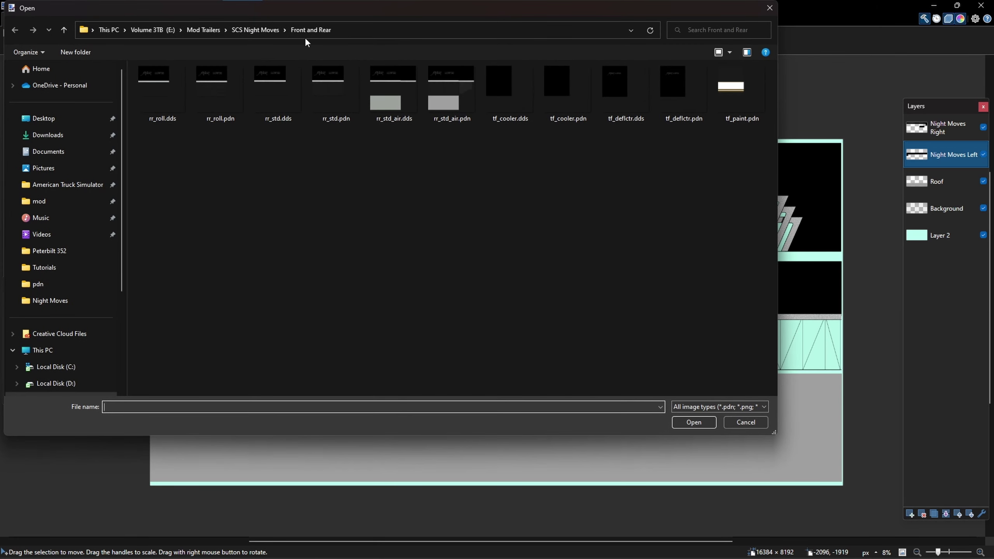
click(195, 30)
scroll(191, 272, up, 1)
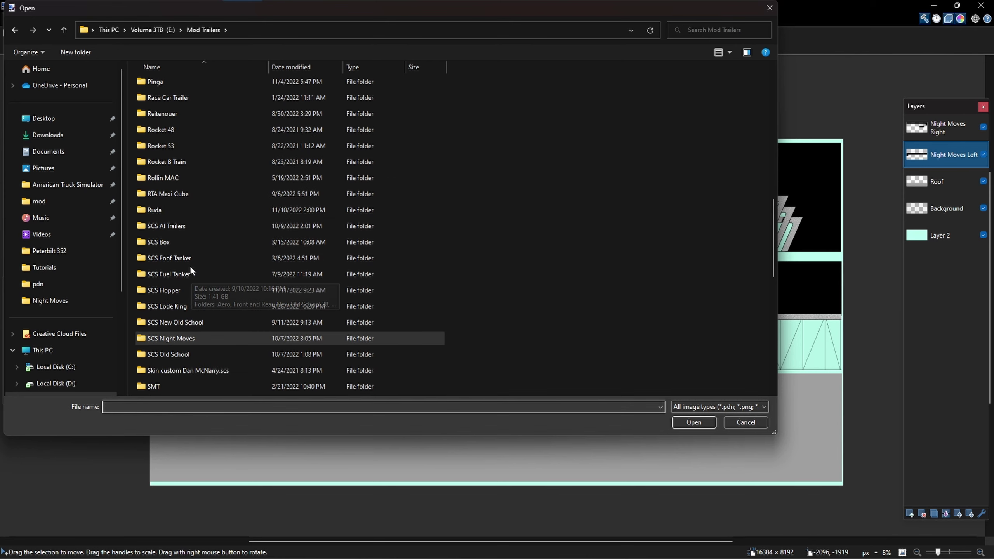
double_click(154, 242)
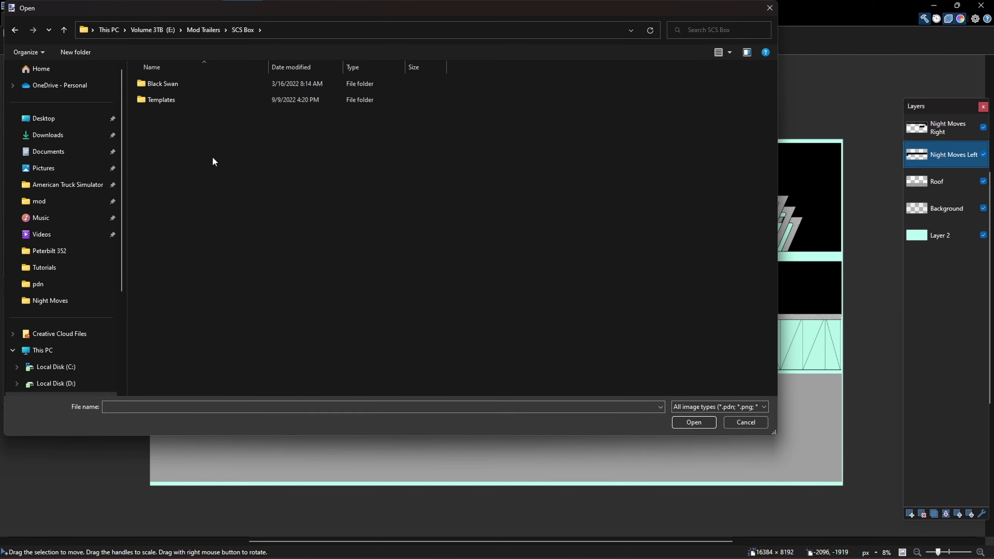
double_click(163, 98)
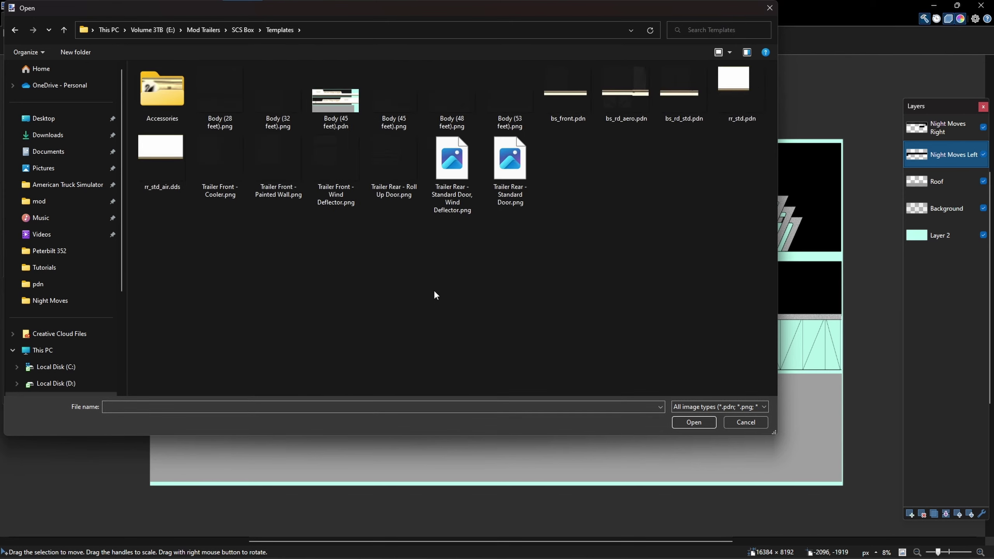
double_click(510, 104)
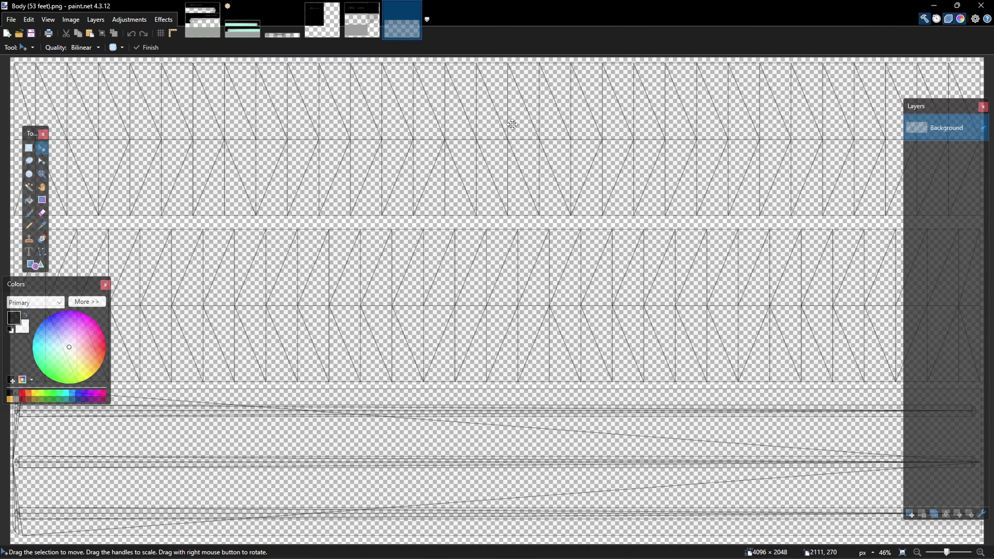
click(242, 20)
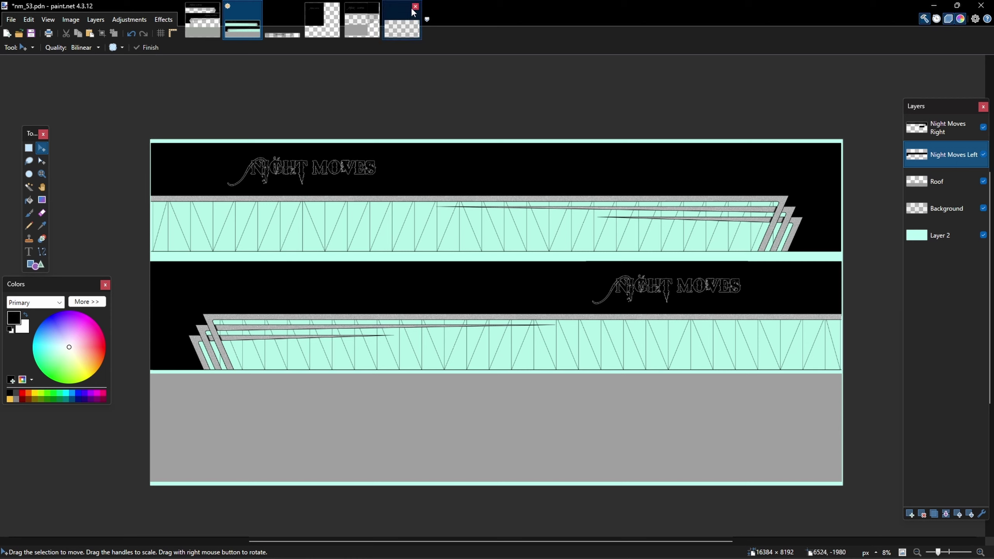
click(415, 7)
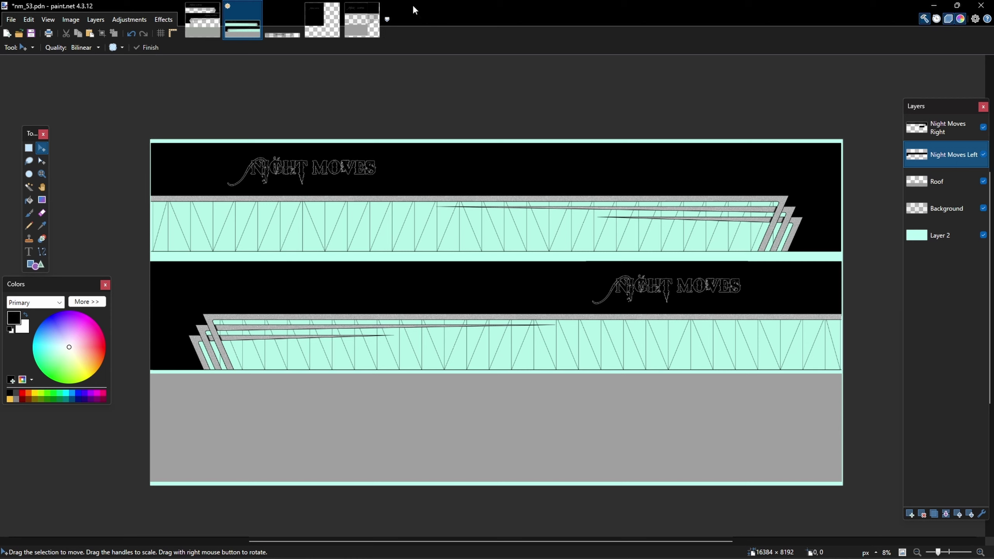
Open the Body (48 feet).png template and compare its layout with nm_53.pdn.
click(11, 19)
click(29, 46)
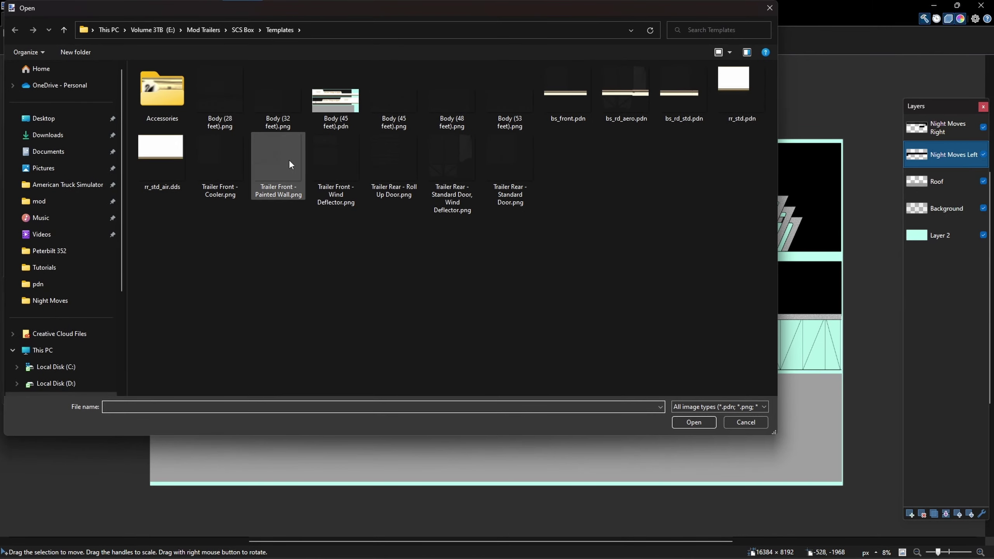
double_click(454, 112)
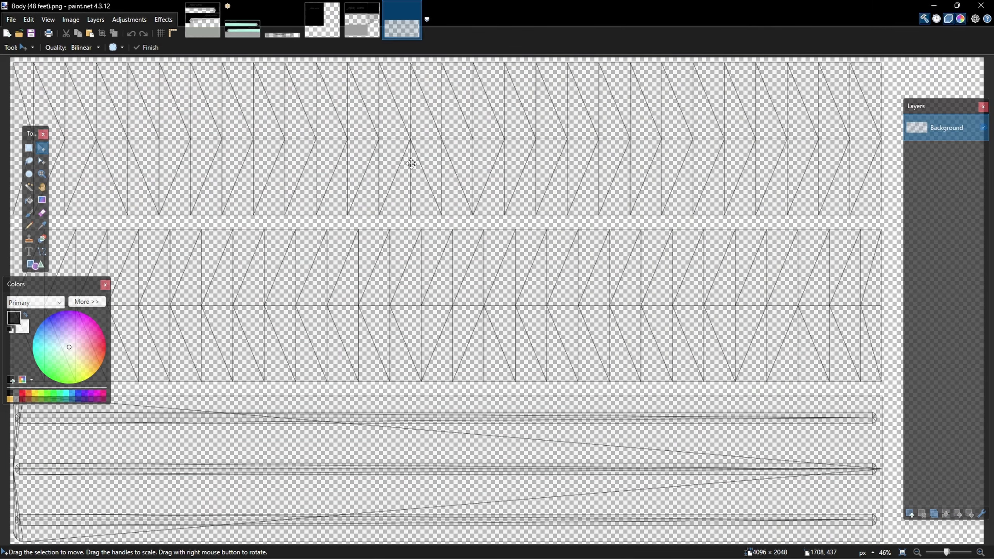
click(242, 19)
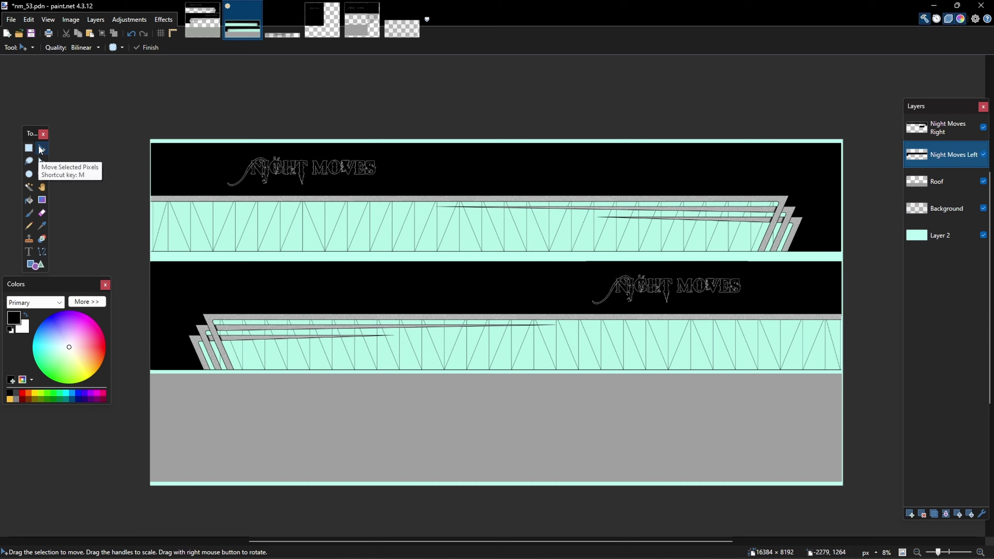
click(400, 23)
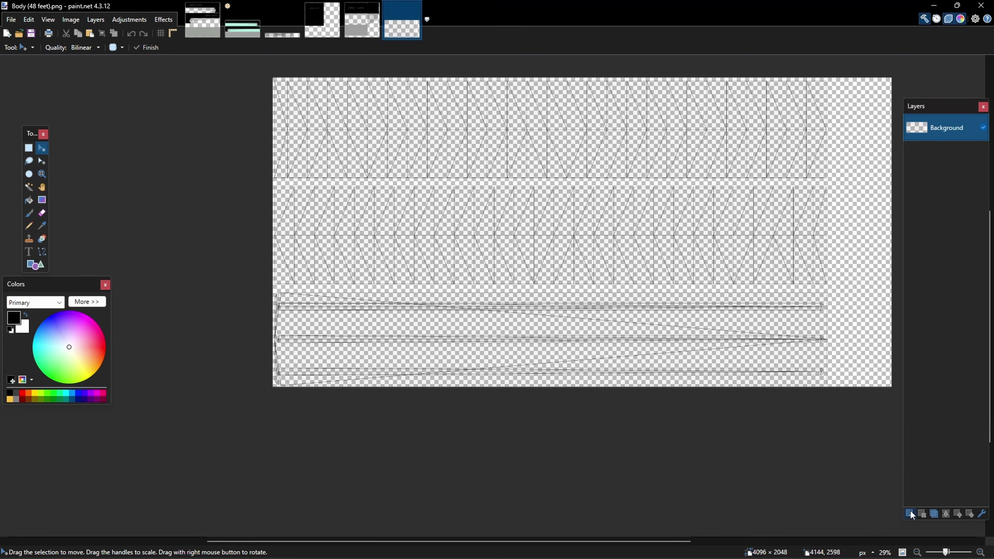
Add a new layer to the 48-foot template and try to paste the copied Night Moves Left artwork.
click(910, 514)
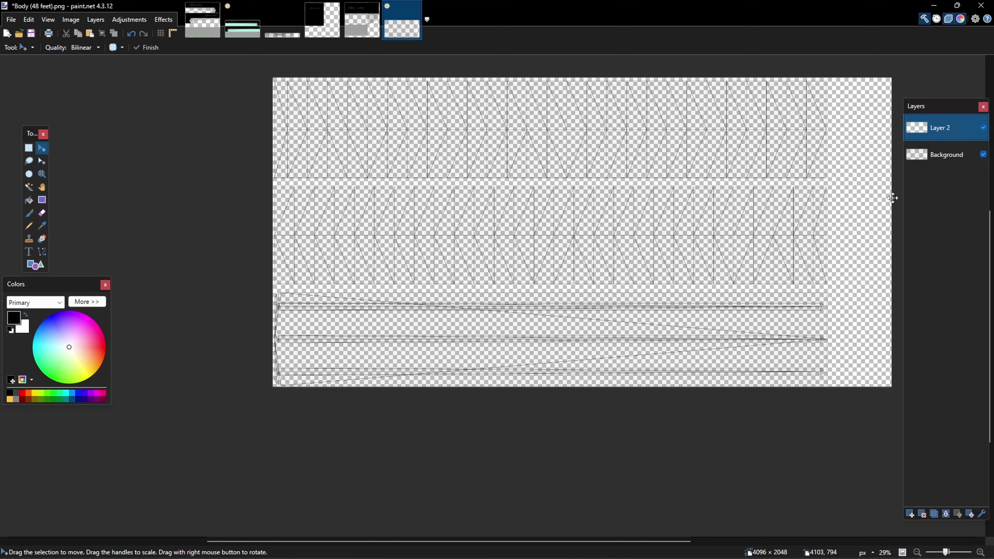
key(ctrl+v)
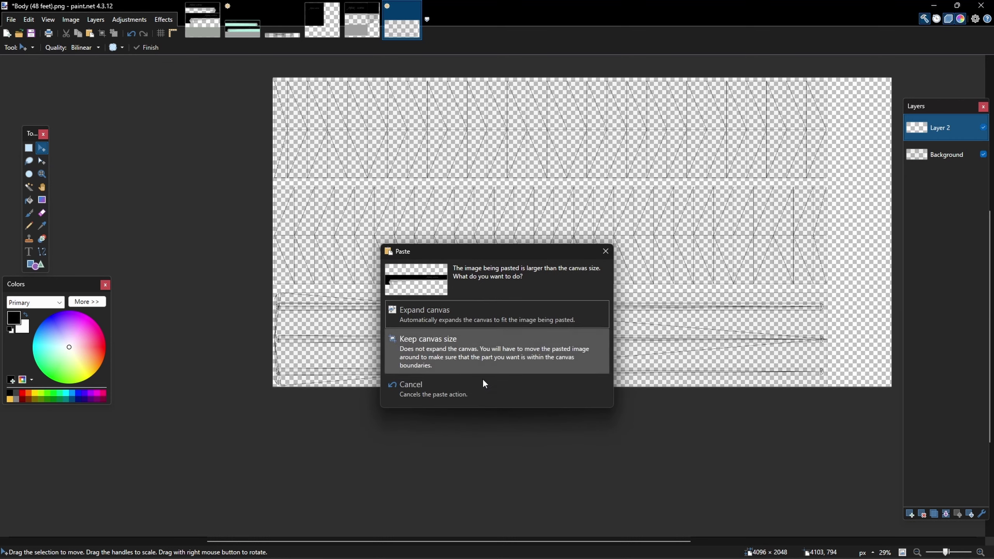
click(606, 251)
Resize the 48-foot template by percentage to 16384 × 8192 pixels, matching the canvas of nm_53.pdn.
click(245, 30)
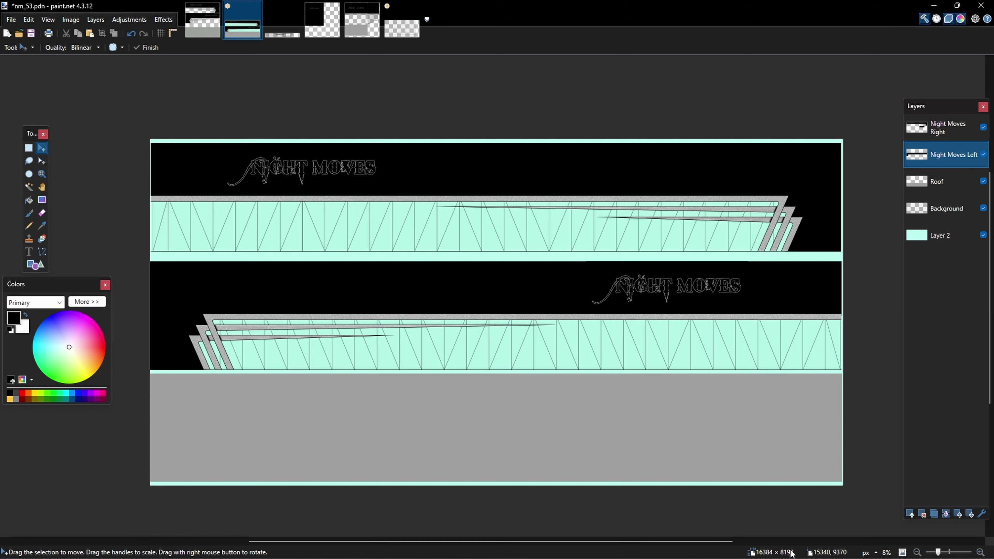
click(413, 32)
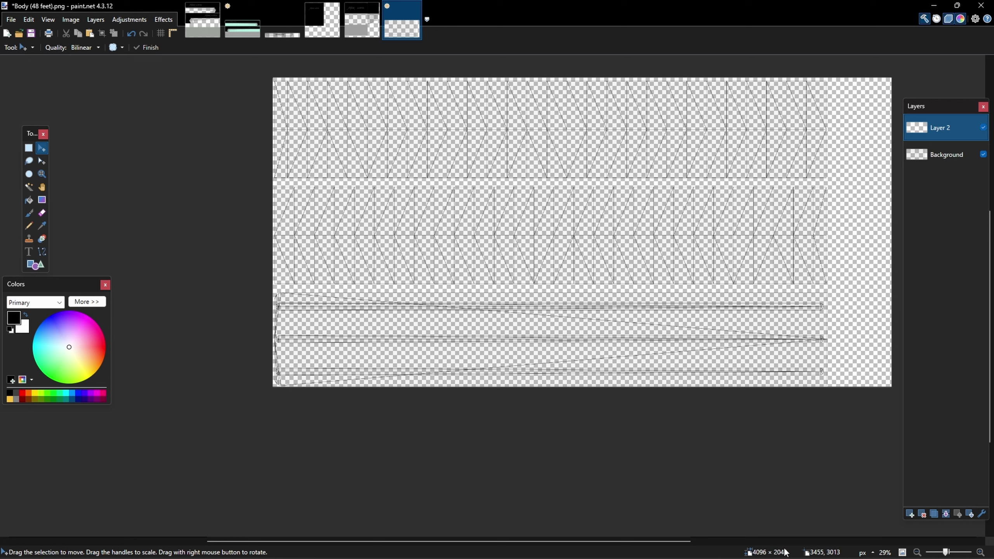
click(71, 19)
click(86, 46)
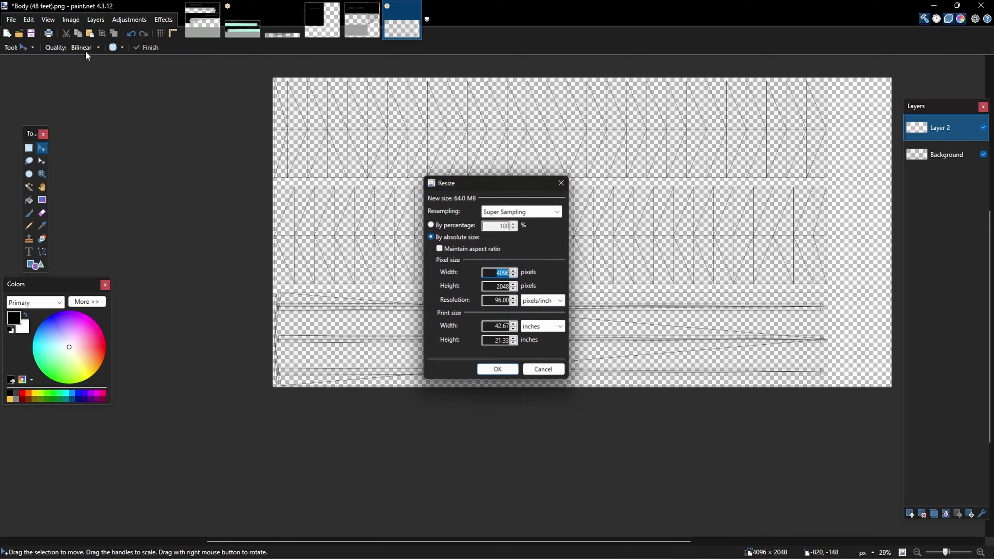
click(436, 224)
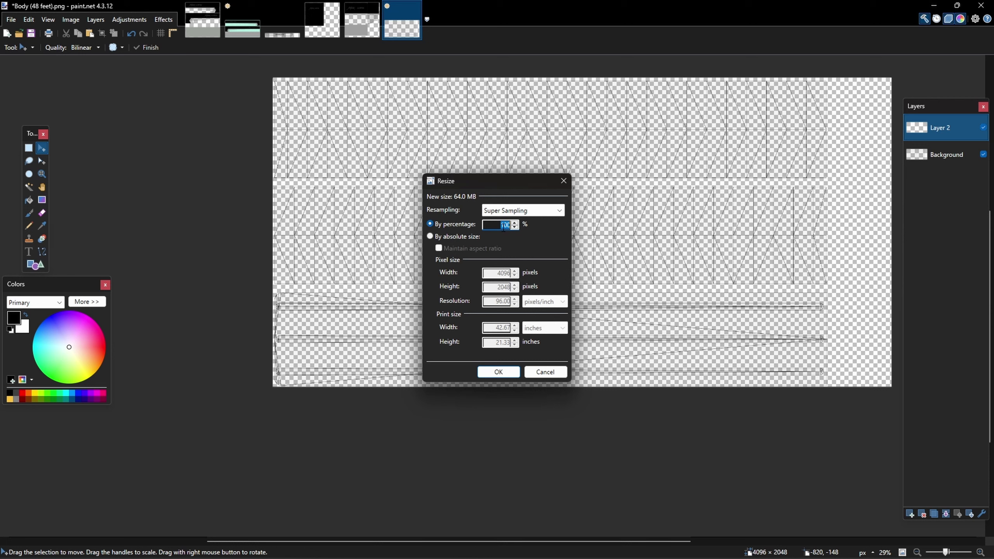
text(50)
key(Return)
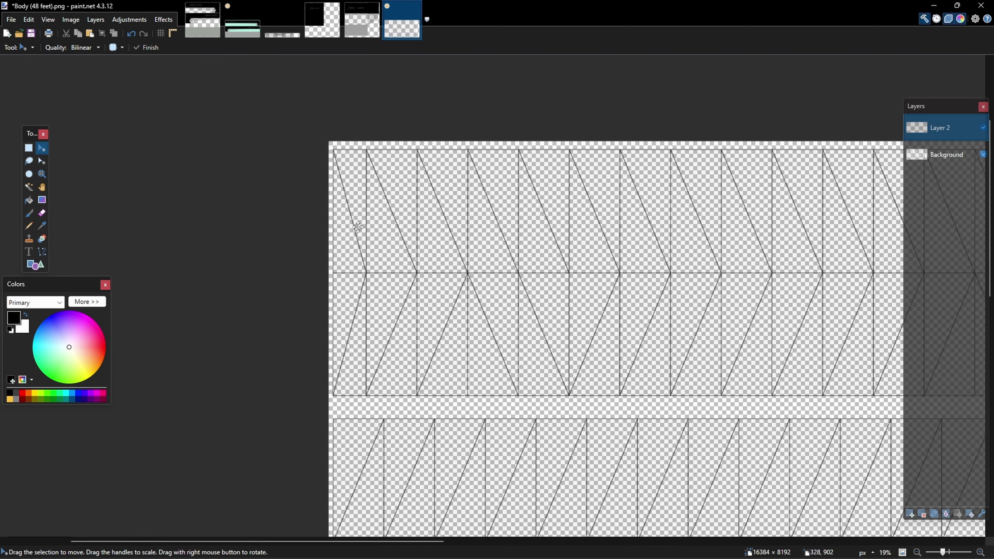
ctrl+scroll(358, 227, down, 5)
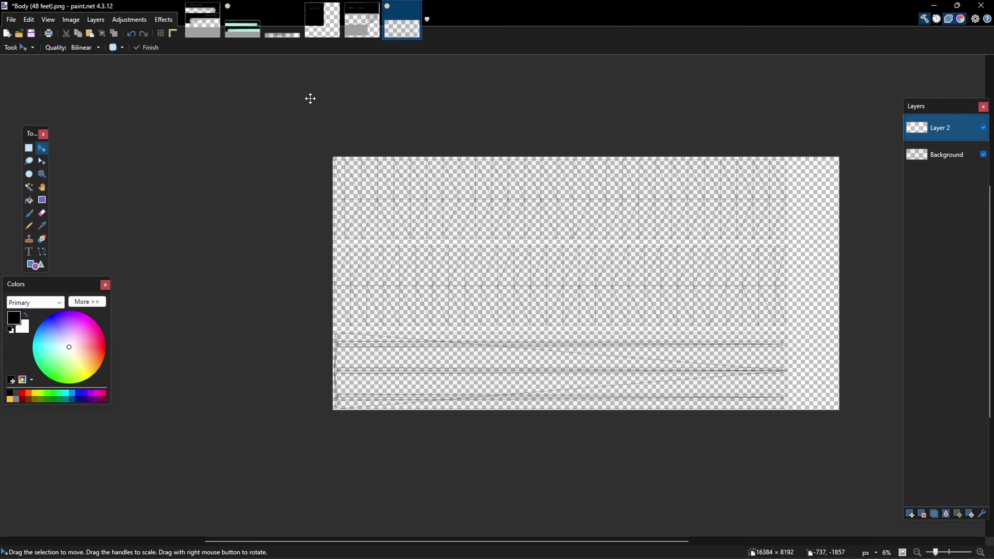
Paste the Night Moves Left artwork from nm_53.pdn onto Layer 2 of the 48-foot template and deselect it.
click(248, 36)
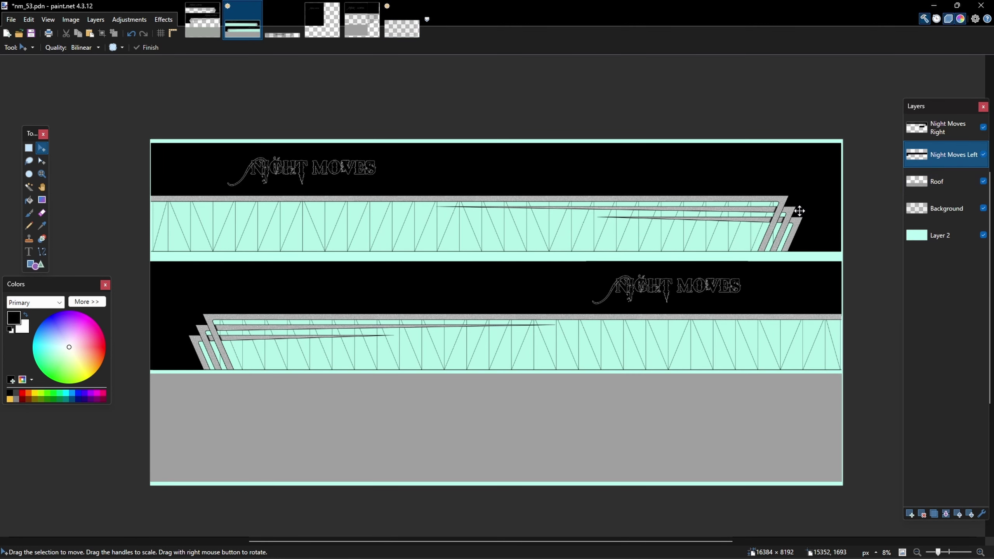
click(402, 32)
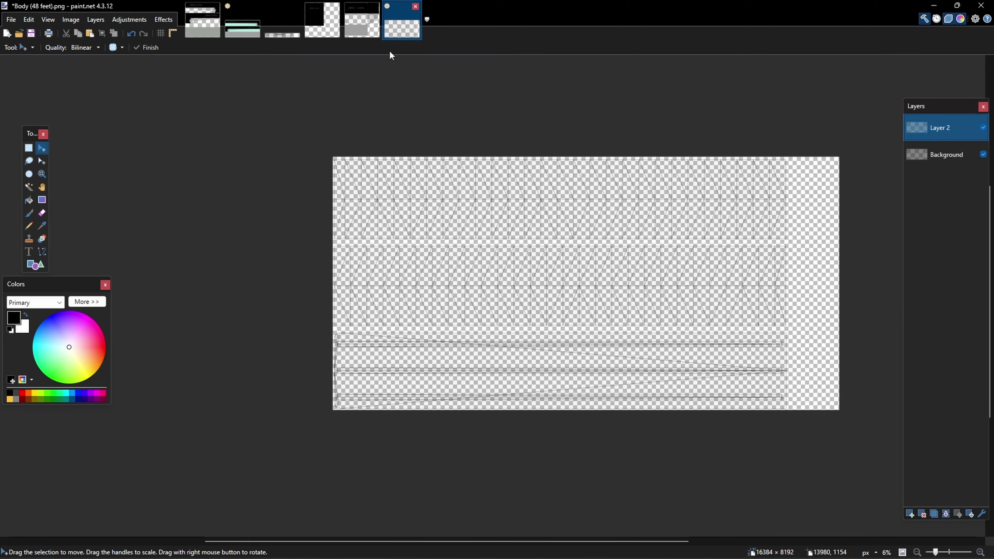
key(ctrl+v)
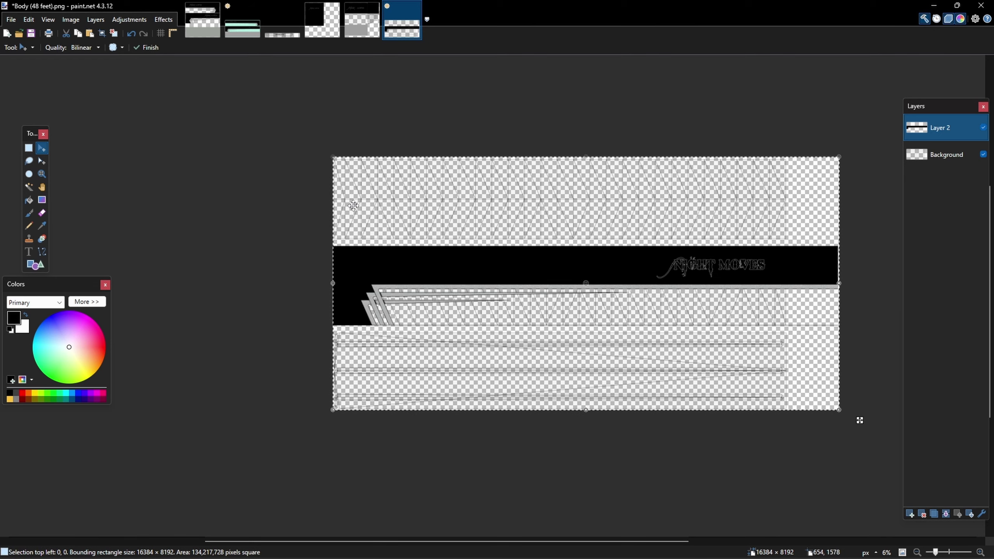
ctrl+scroll(782, 319, up, 1)
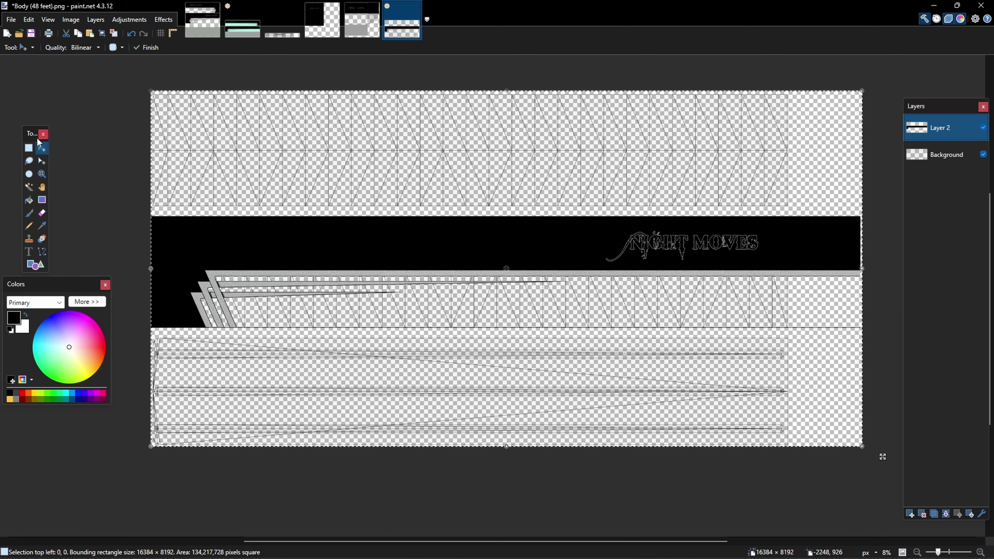
click(29, 149)
key(ctrl+d)
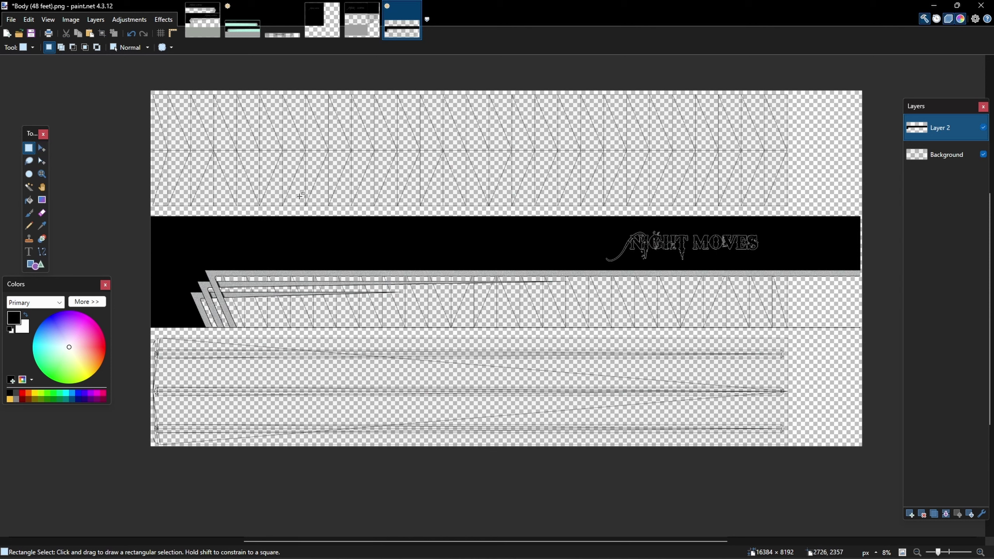
Move the NIGHT MOVES lettering on Layer 2 about 1260 px to the left, deselect it, and close the 48-foot template without saving.
drag(586, 219, 842, 268)
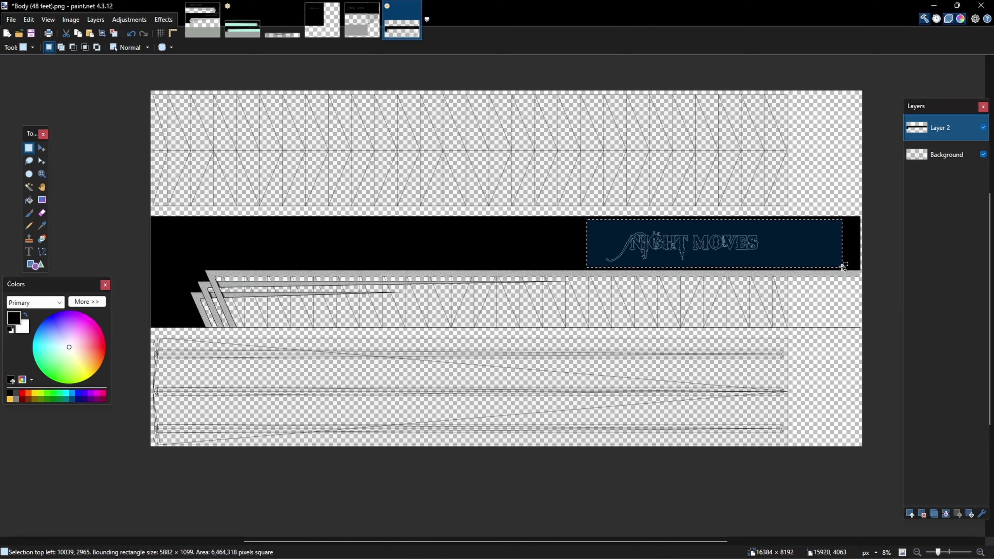
key(m)
drag(863, 271, 809, 270)
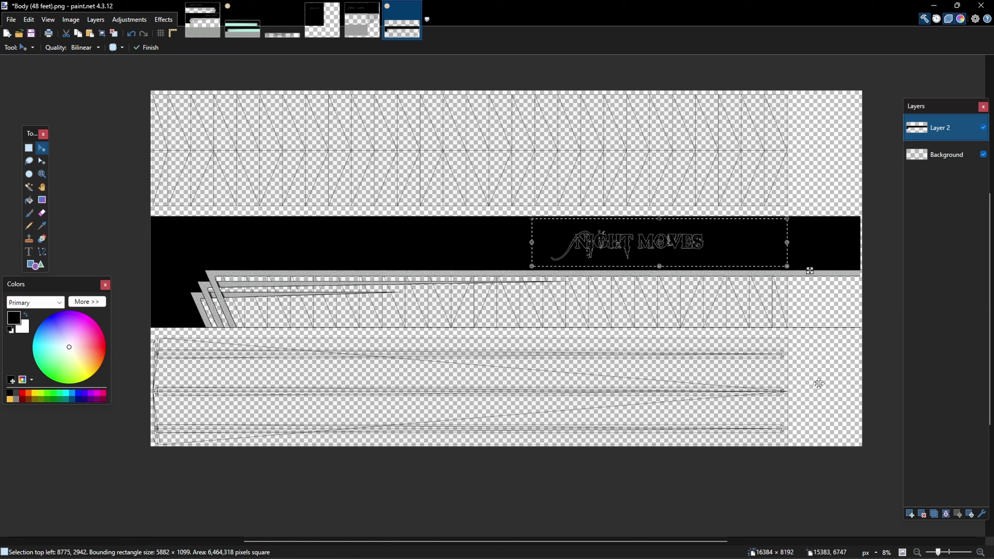
key(ctrl+d)
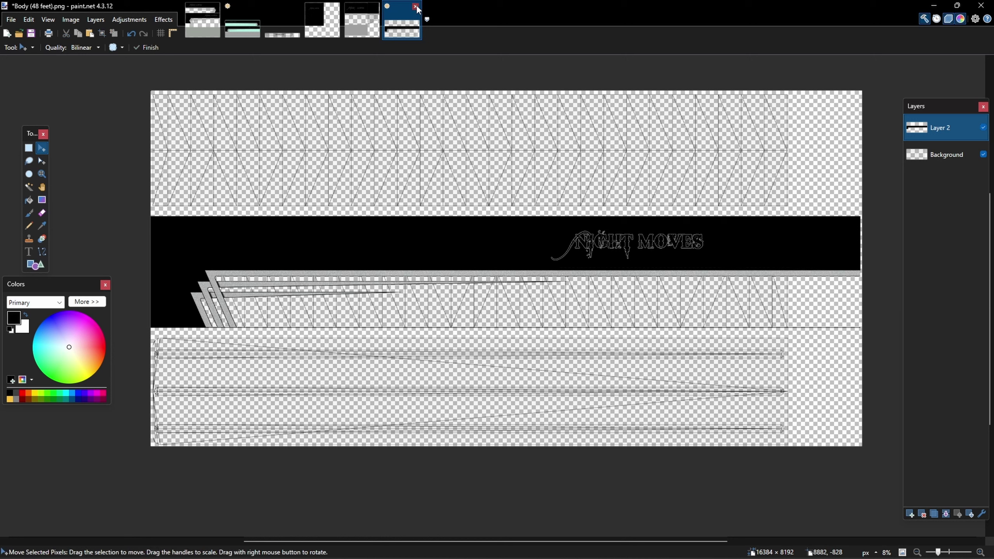
click(416, 8)
click(455, 326)
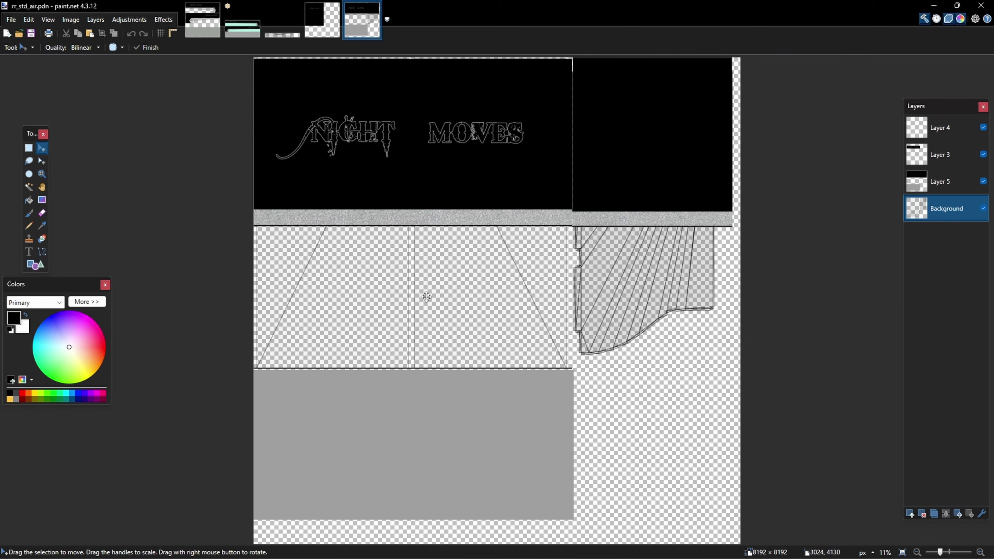
Review ns_28.dds and the mirrored lettering in 53_hole_left.pdn, and make Layer 3 visible in 53_hole_left.pdn.
click(204, 22)
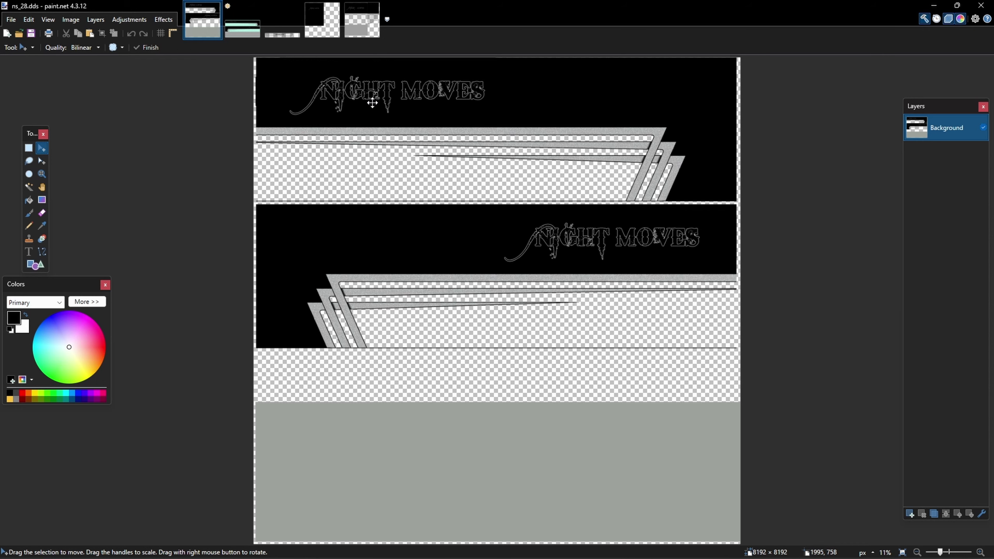
click(289, 34)
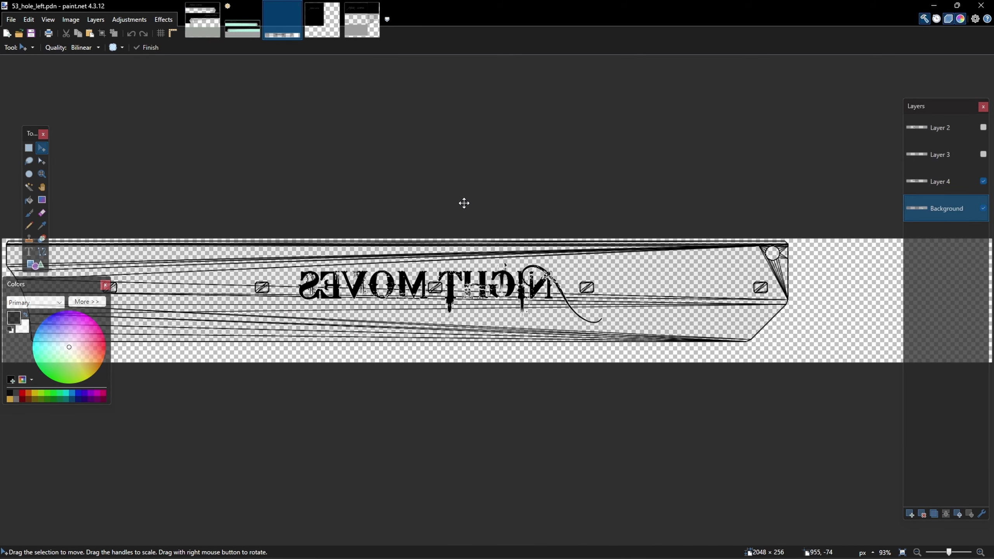
ctrl+scroll(777, 196, down, 2)
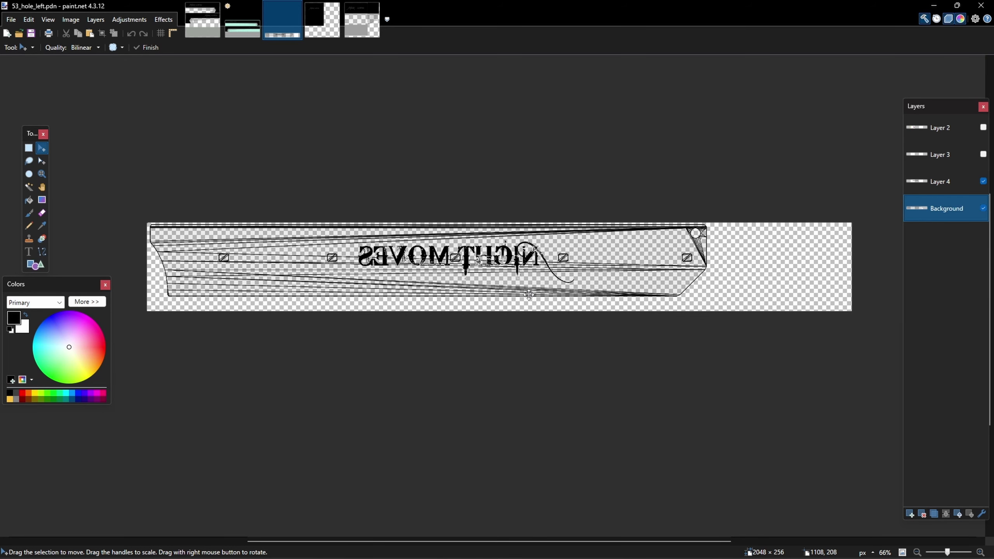
ctrl+scroll(723, 249, up, 2)
ctrl+scroll(723, 249, down, 1)
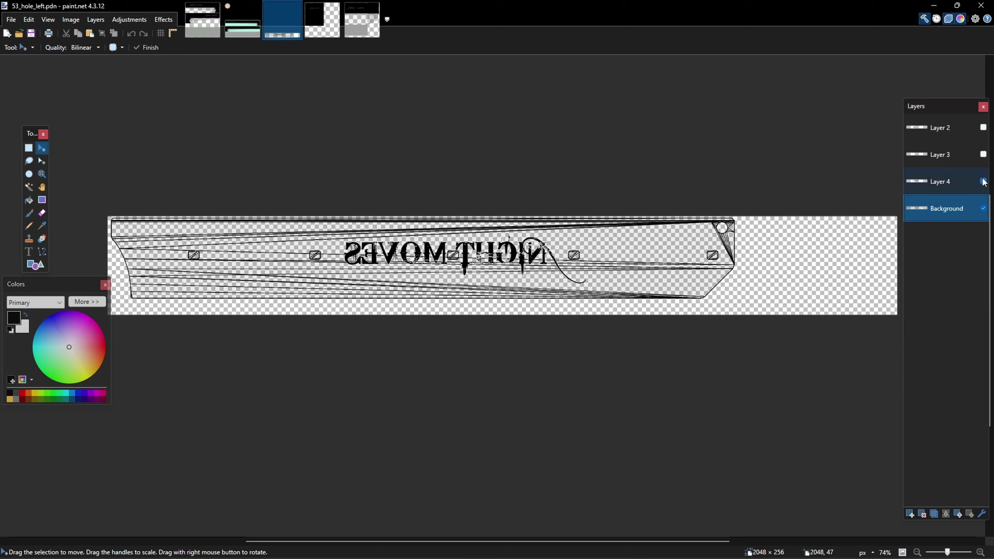
click(983, 155)
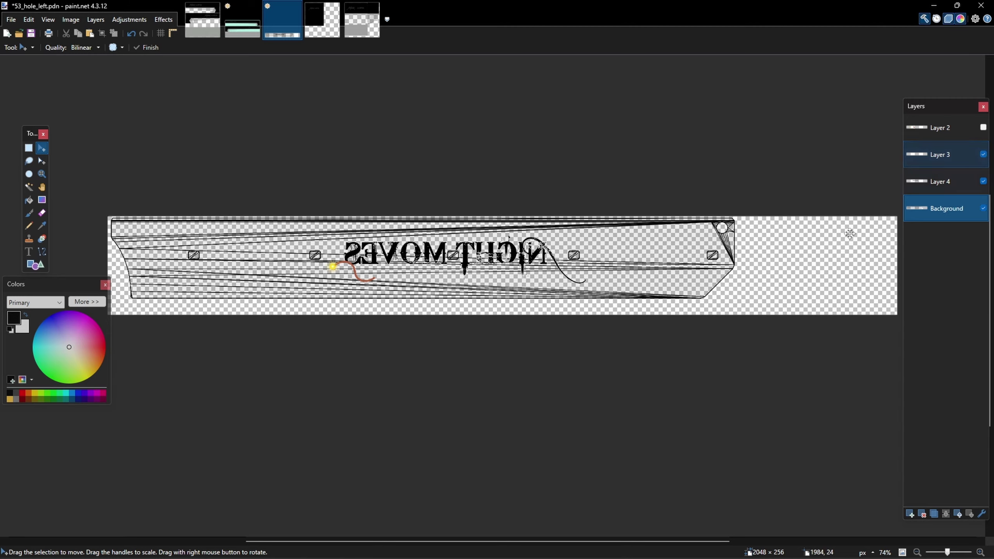
ctrl+scroll(354, 270, up, 4)
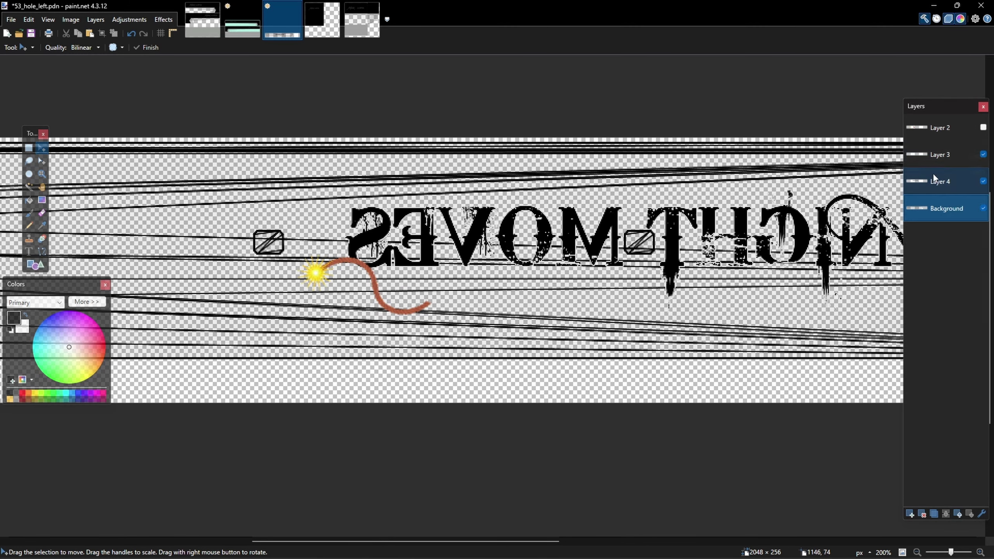
Show Layer 2 in 53_hole_left.pdn and hide Layer 4 and Background to view the rocket artwork without the template.
click(984, 128)
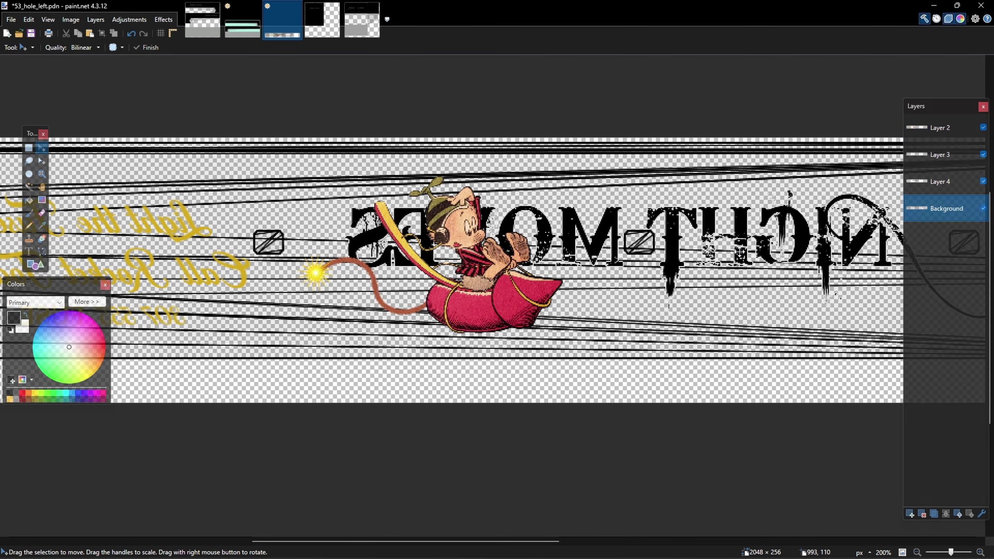
ctrl+scroll(641, 281, down, 2)
ctrl+scroll(640, 280, down, 3)
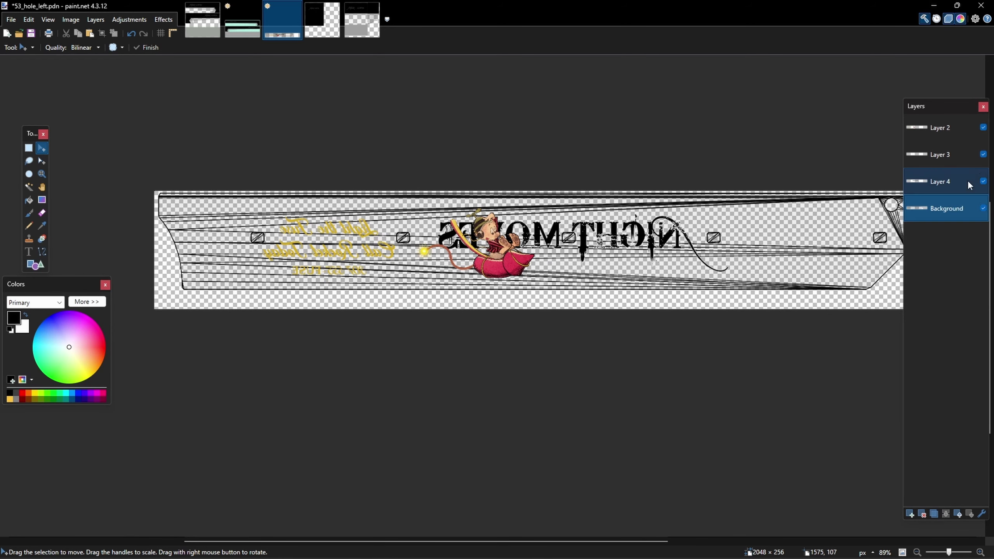
click(983, 182)
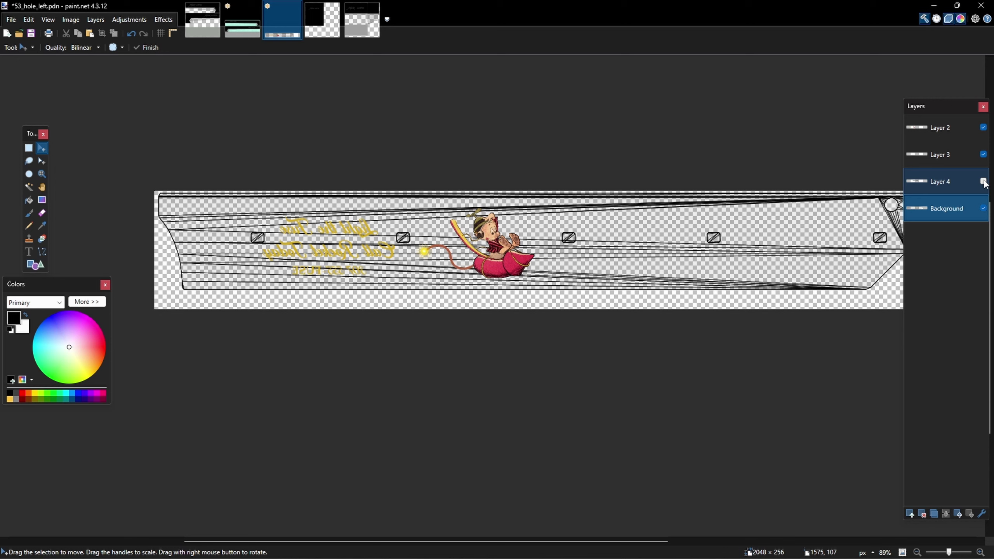
click(983, 208)
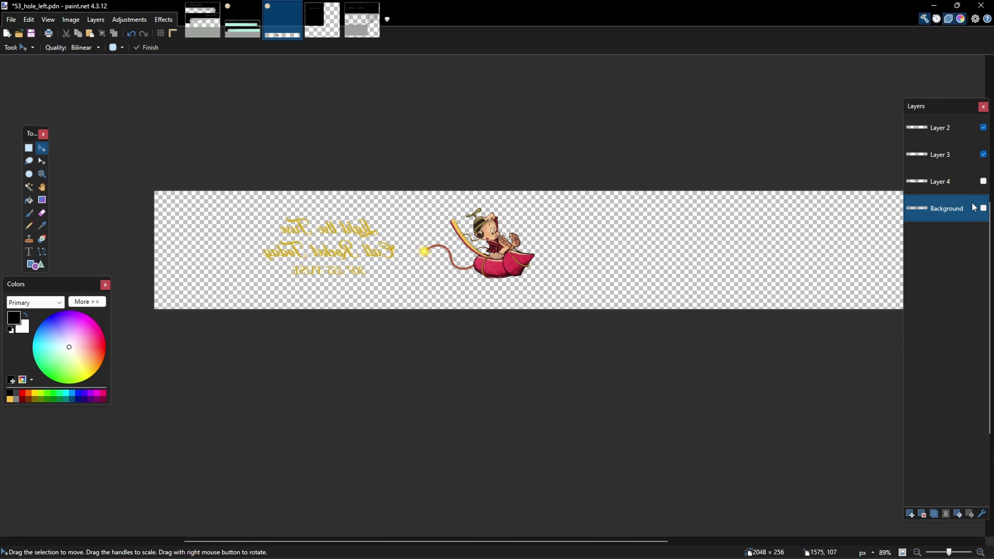
Show Layer 4 and Background in 53_hole_left.pdn and hide Layers 2 and 3, so the lettering sits alone on the template.
click(983, 181)
click(983, 154)
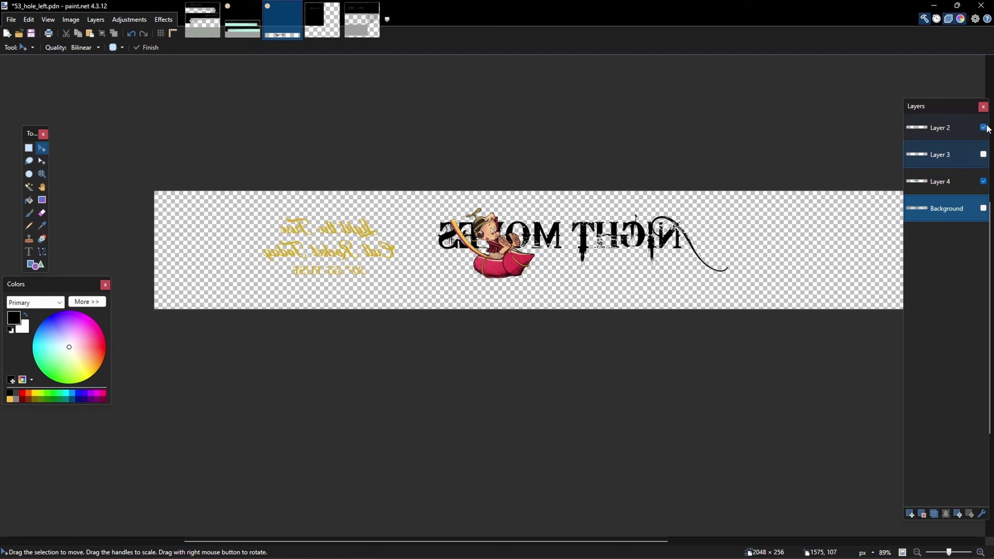
click(983, 127)
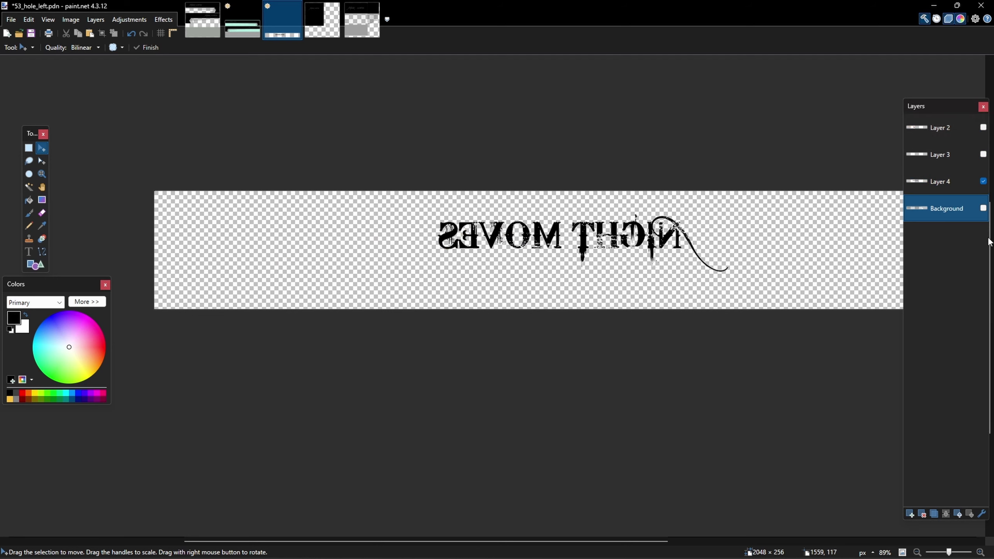
click(984, 209)
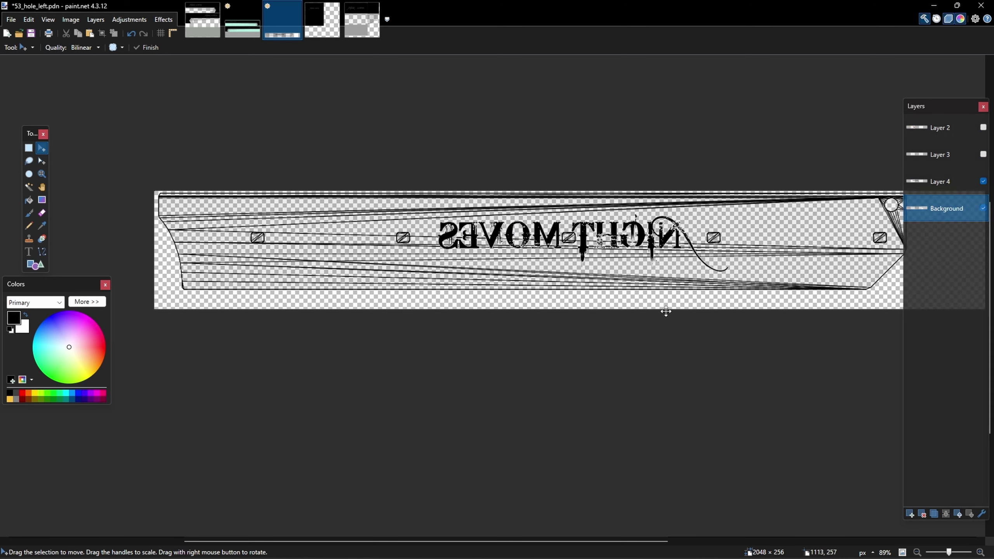
ctrl+scroll(421, 311, down, 1)
ctrl+scroll(226, 214, down, 1)
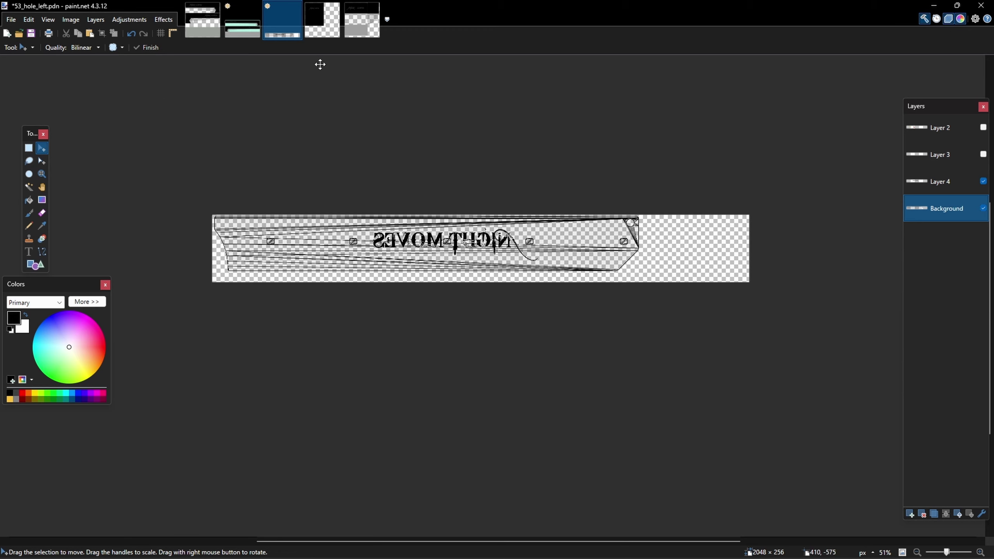
Open tf_deflctr.pdn and inspect it with the Paint layer temporarily hidden.
click(322, 20)
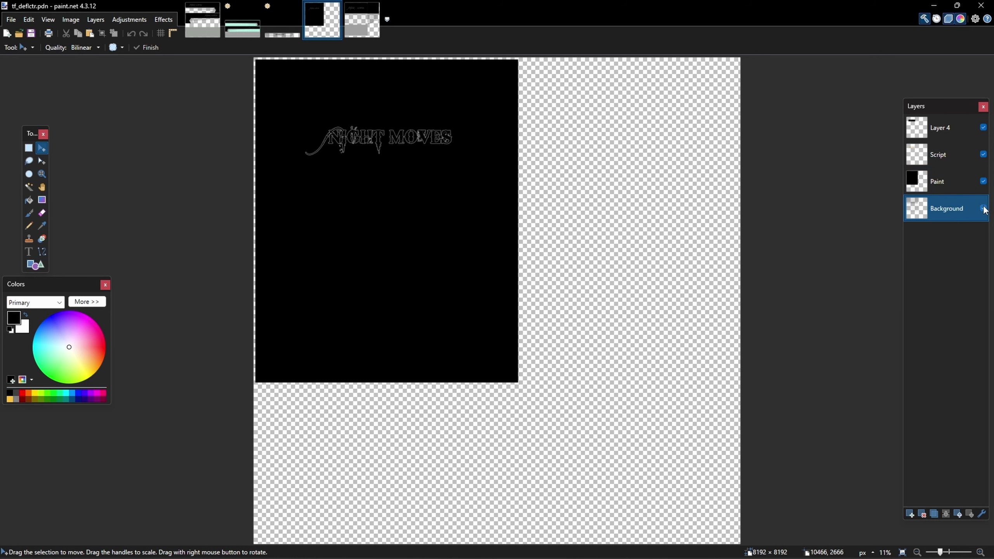
click(984, 182)
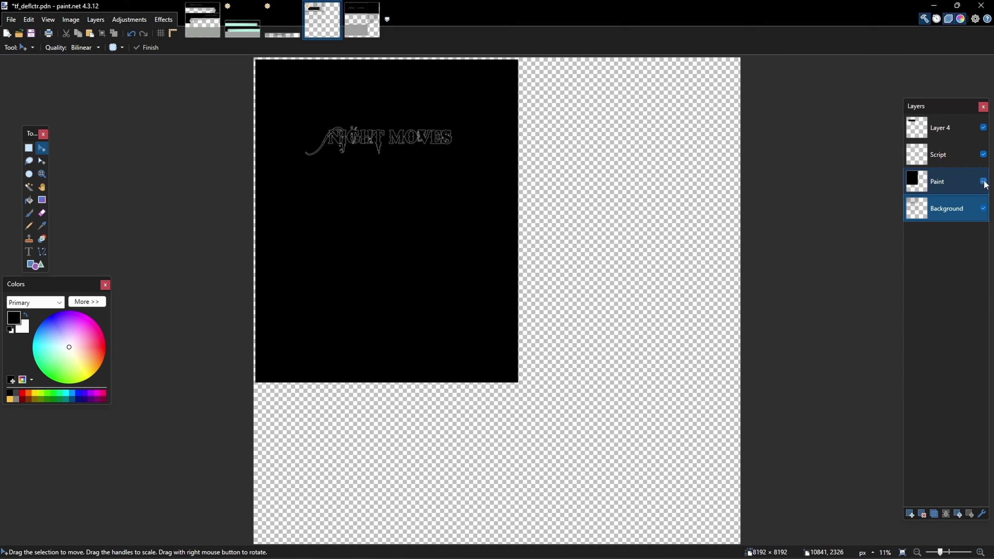
click(983, 182)
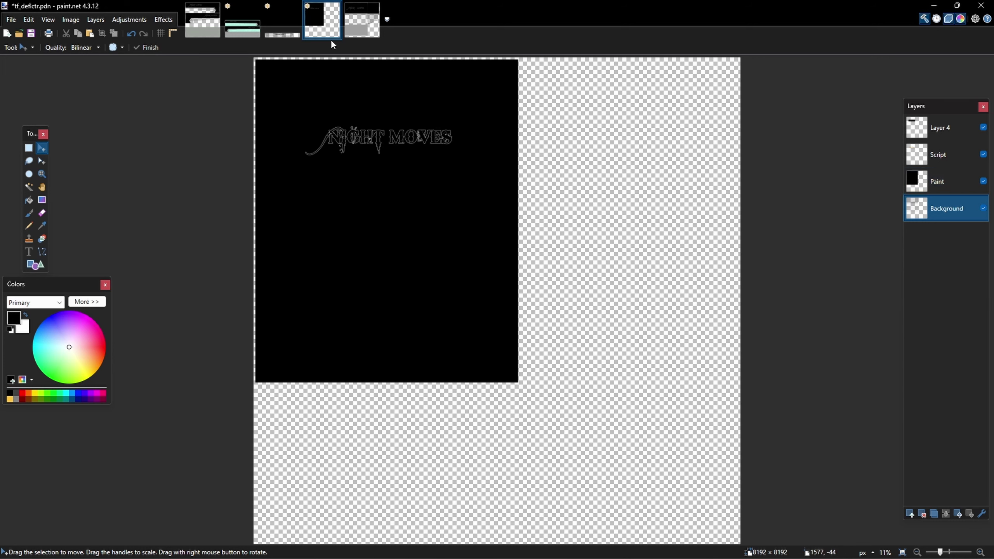
Open rr_std_air.pdn and inspect the template beneath Layer 5 by hiding that layer and showing it again.
click(367, 28)
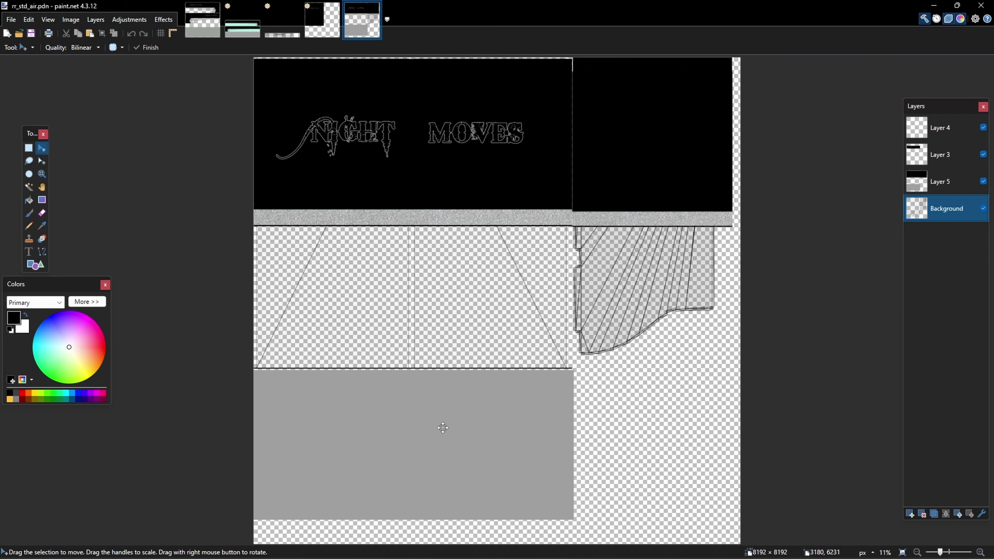
click(984, 183)
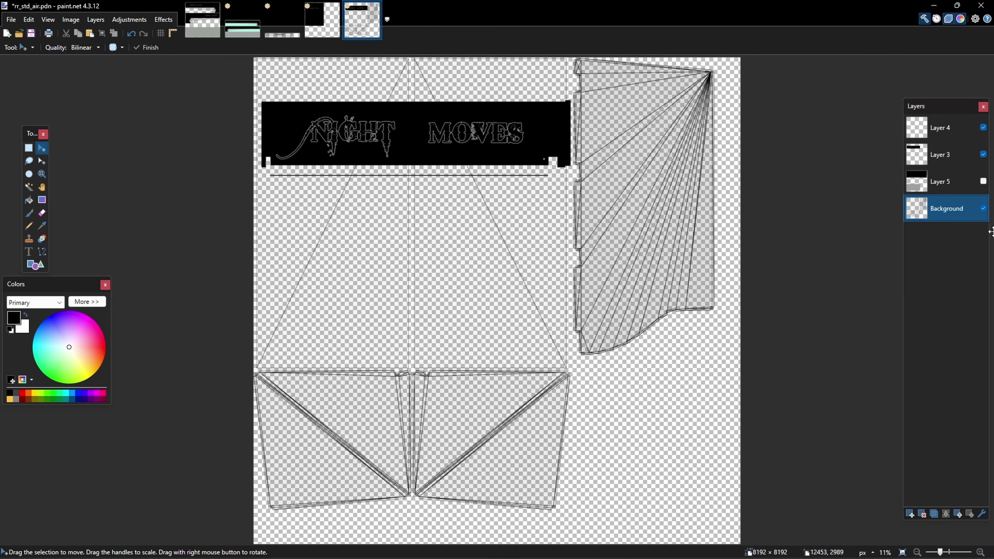
click(983, 181)
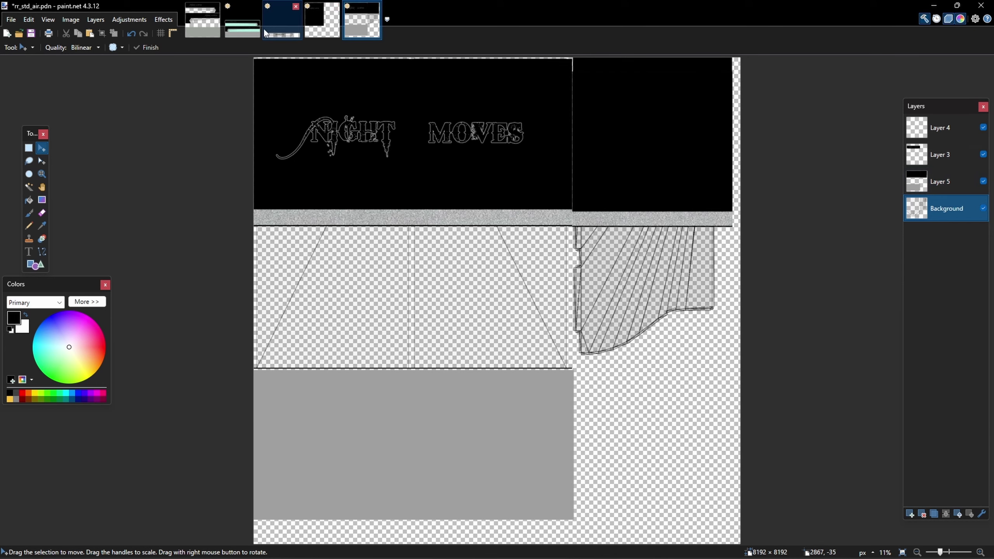
Return to nm_53.pdn and check the roof template by hiding the Roof layer and restoring it.
click(243, 21)
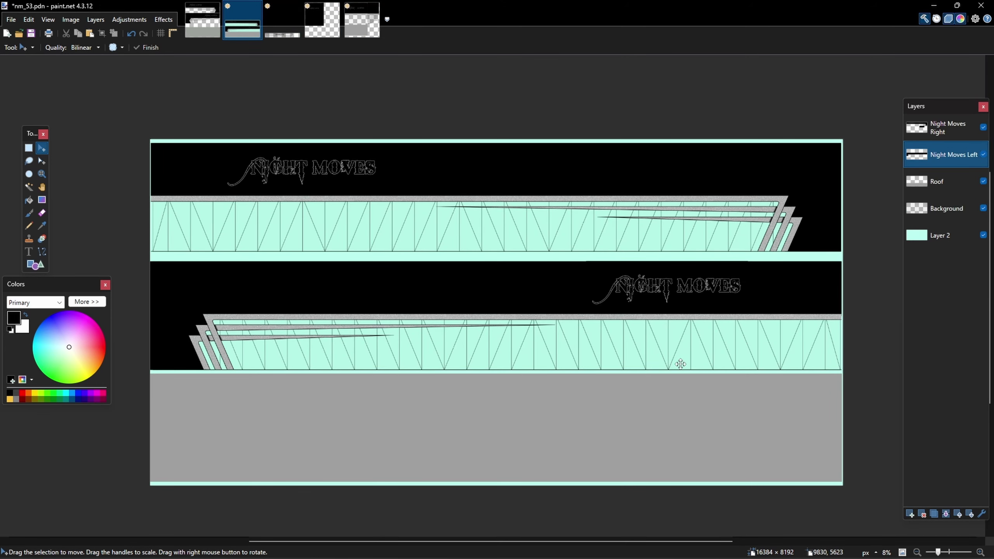
click(984, 181)
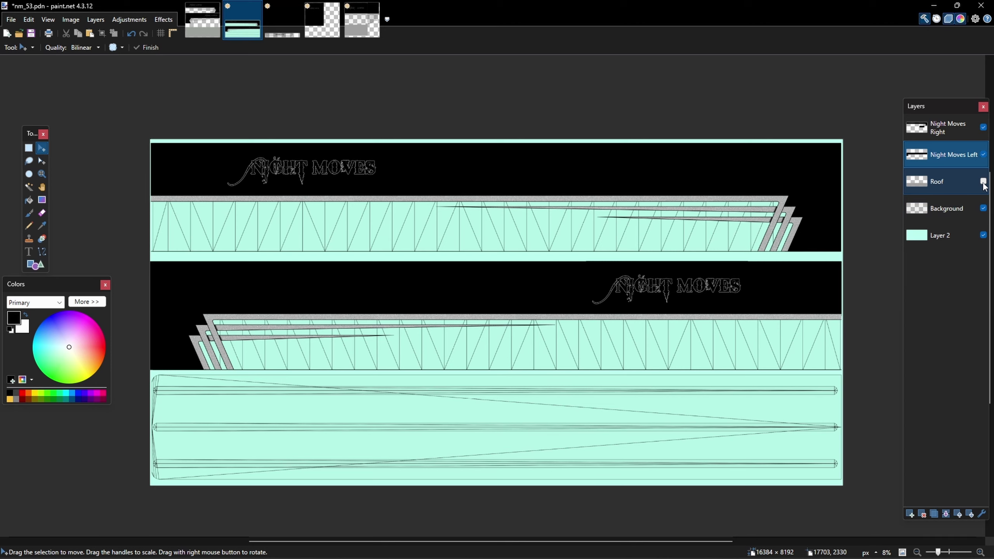
click(983, 182)
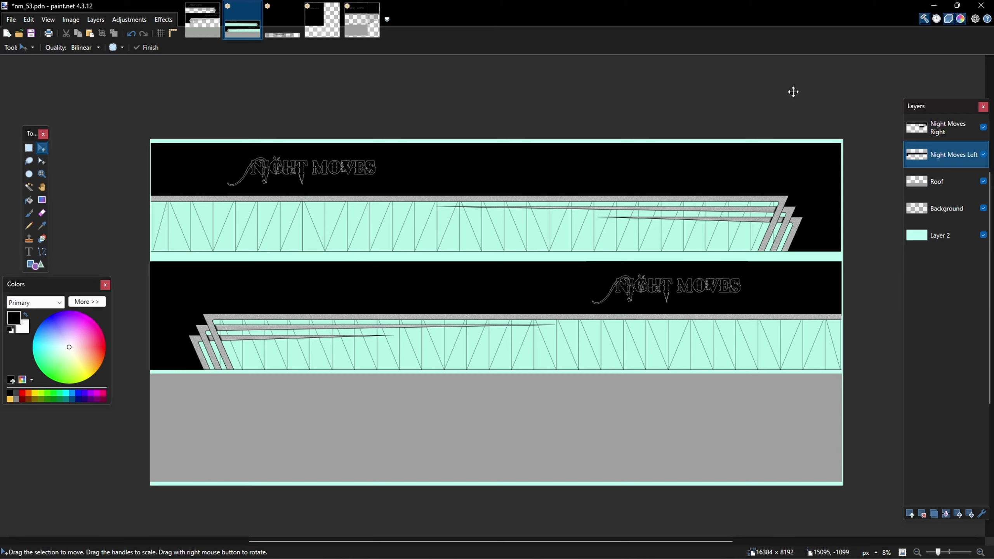
Switch to Mods Studio 2 and review which trailer bodies are assigned to the nm_53.dds and nm_48.dds images.
click(934, 5)
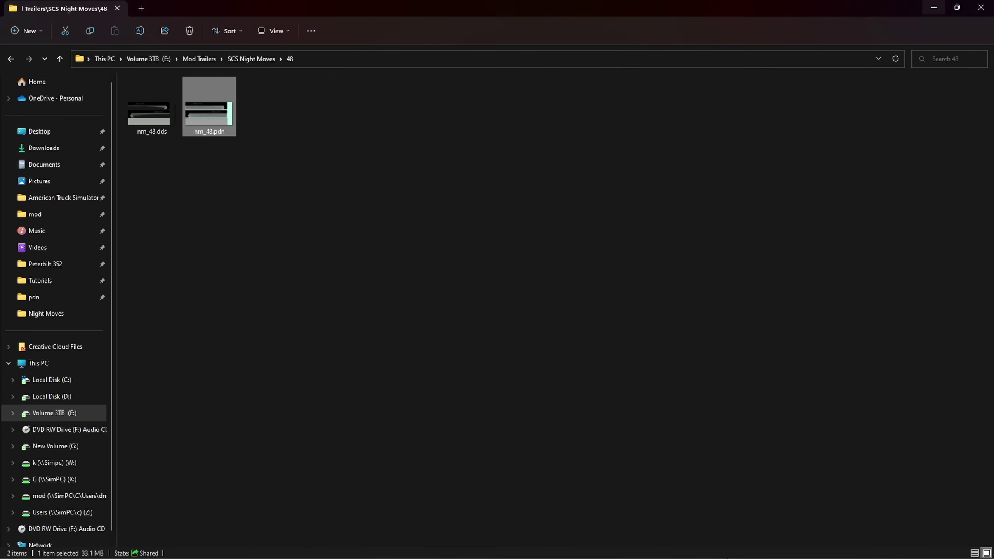
click(706, 547)
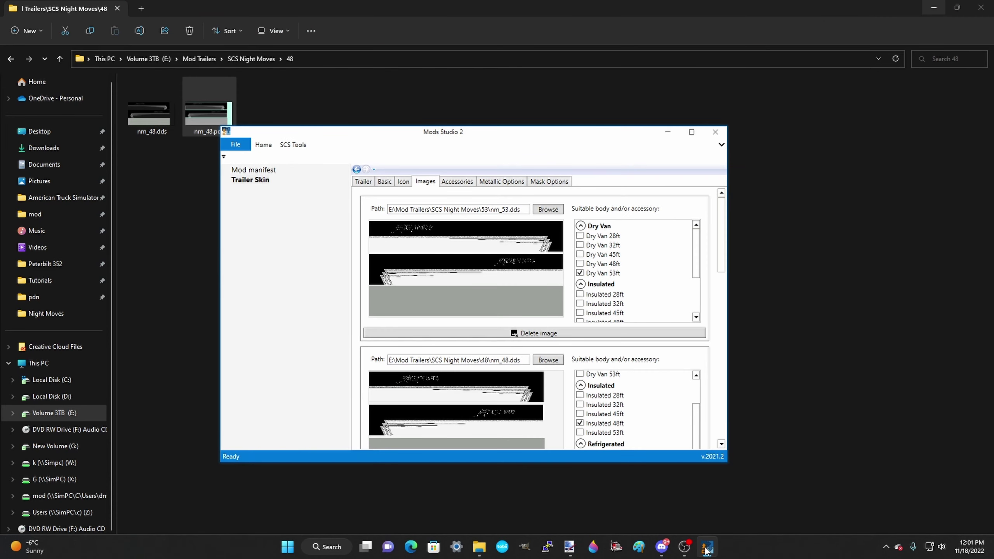
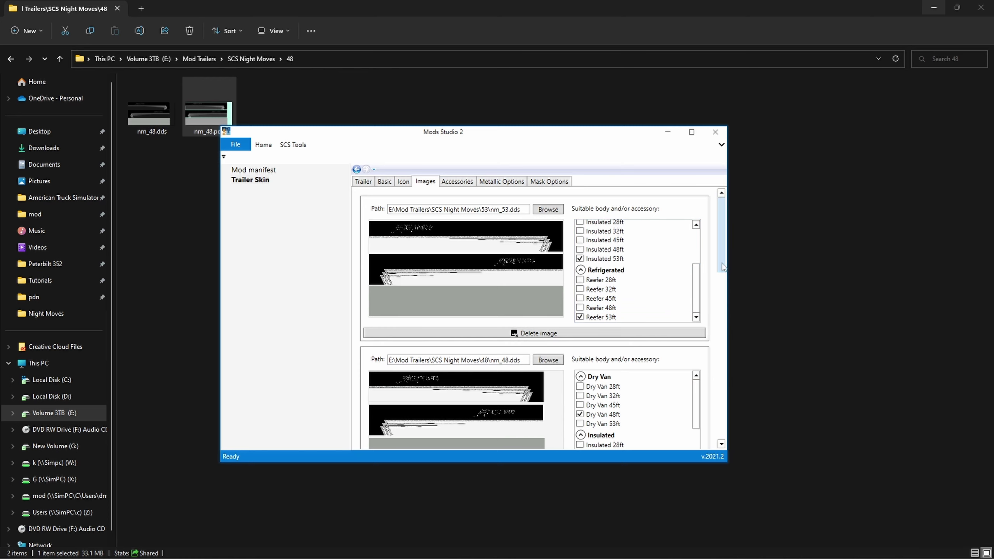
scroll(724, 304, down, 3)
scroll(725, 304, down, 3)
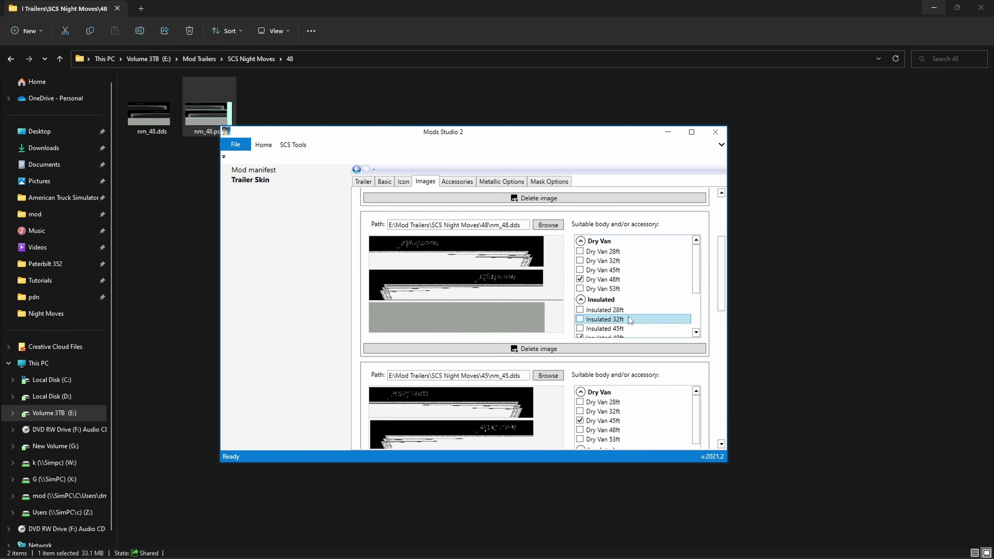
scroll(630, 309, down, 1)
scroll(626, 310, down, 2)
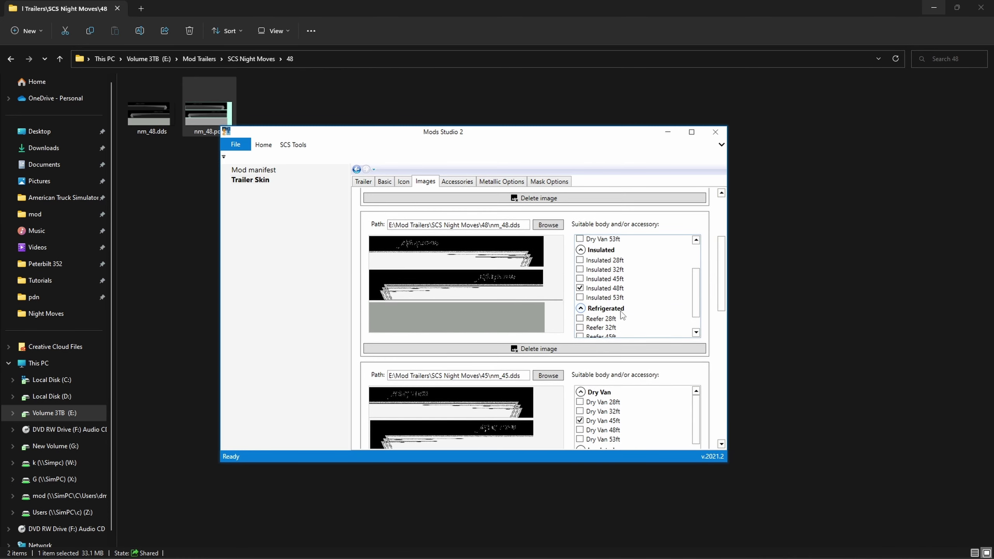
drag(722, 297, 719, 233)
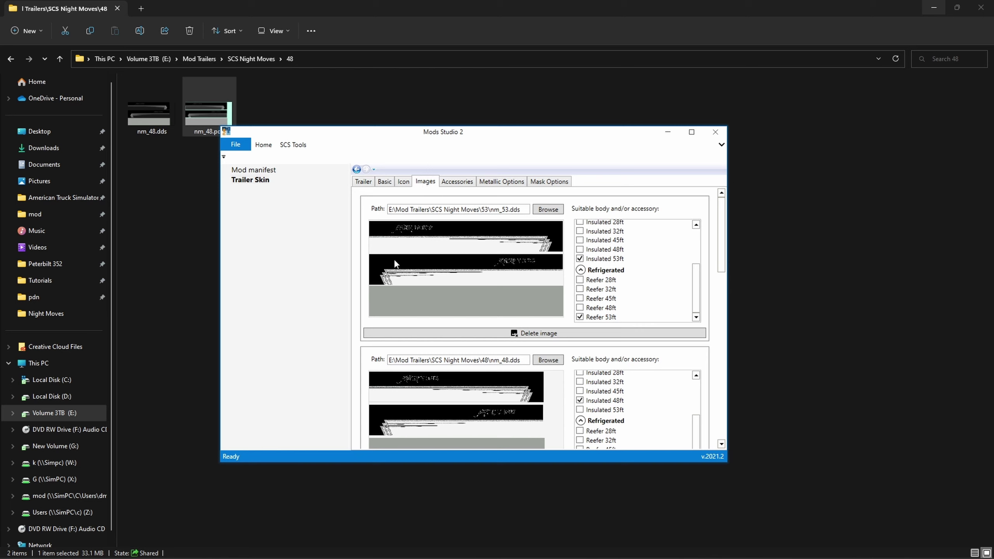
scroll(502, 347, down, 3)
scroll(503, 347, up, 3)
View rr_std_air.pdn in paint.net and return to Mods Studio 2 to open the trailer skin's accessory images.
mouse_move(570, 547)
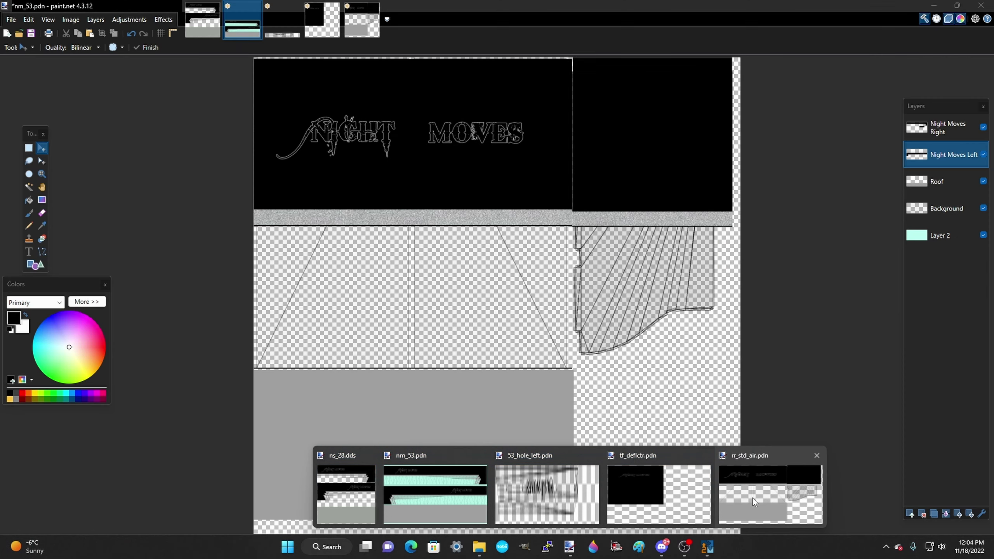
click(753, 498)
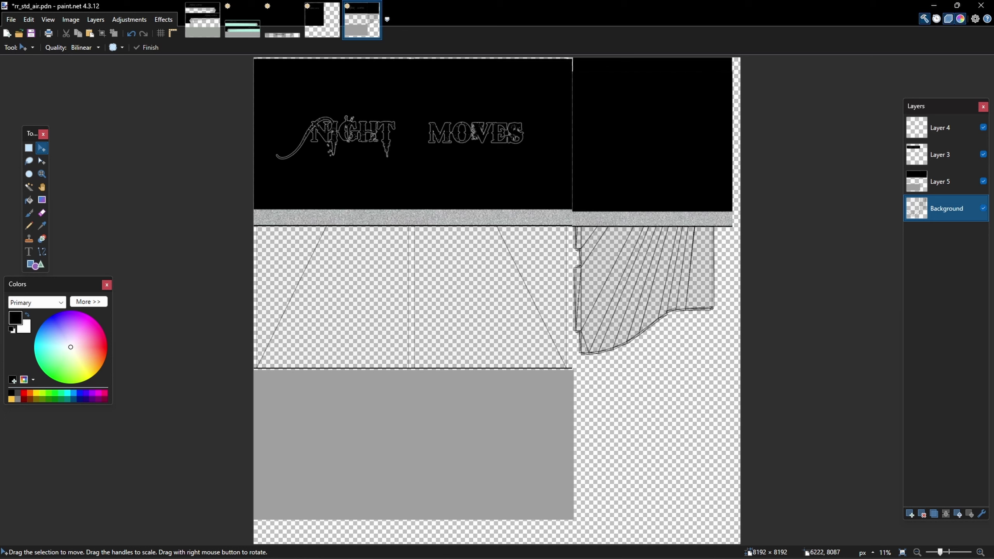
mouse_move(638, 550)
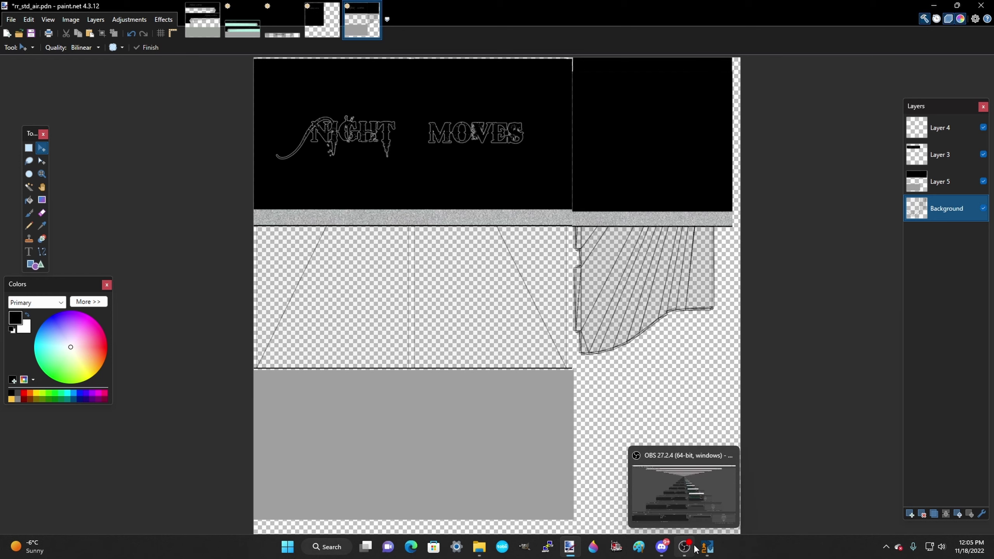
click(707, 547)
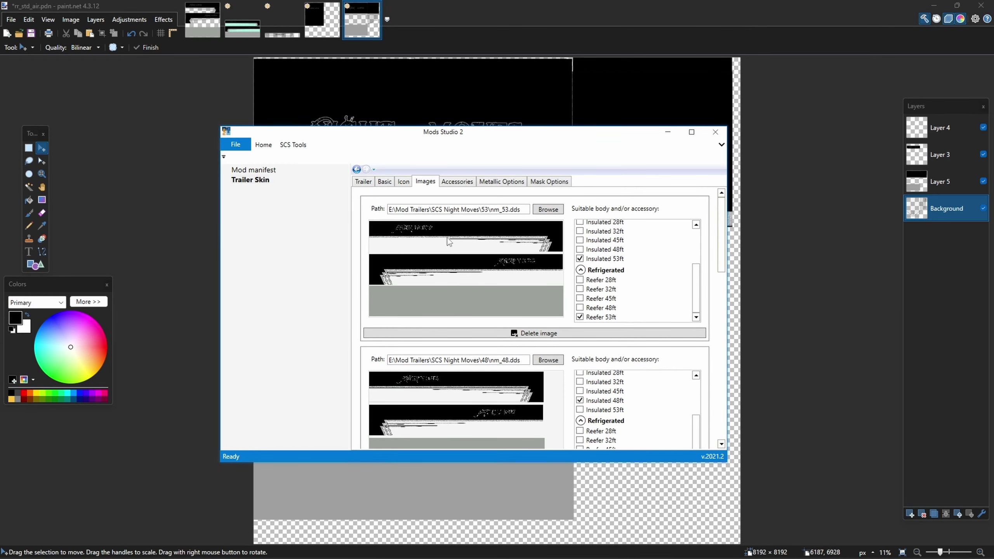
click(456, 182)
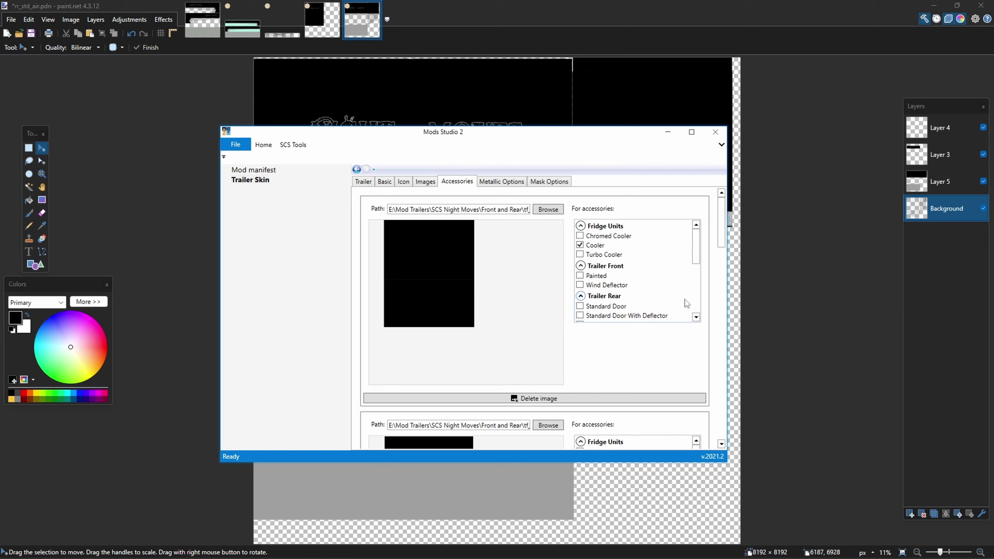
Review the accessories assigned to the Cooler image and to the trailer front image below it.
scroll(524, 289, down, 1)
scroll(526, 293, up, 1)
mouse_move(597, 248)
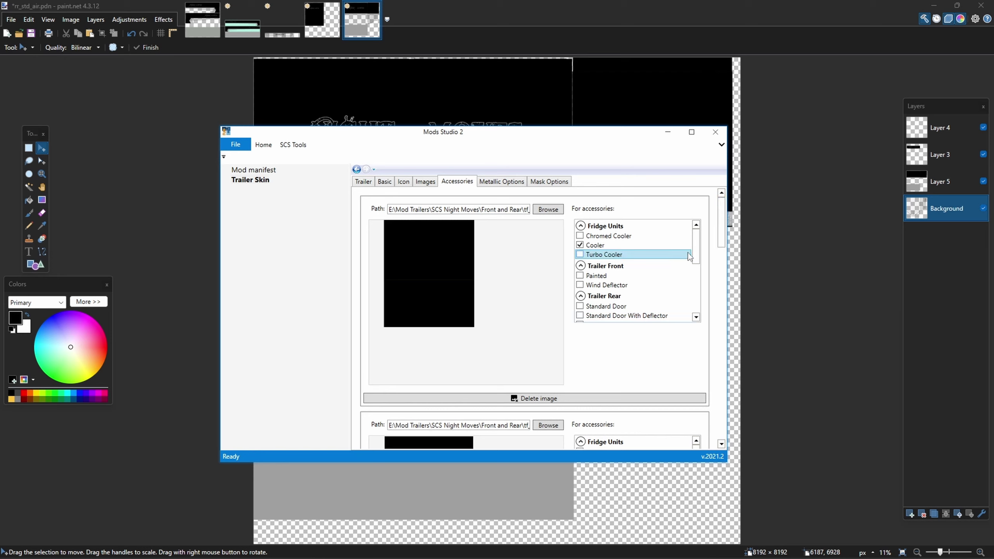
mouse_move(698, 257)
mouse_down()
mouse_move(698, 298)
mouse_move(698, 253)
mouse_up()
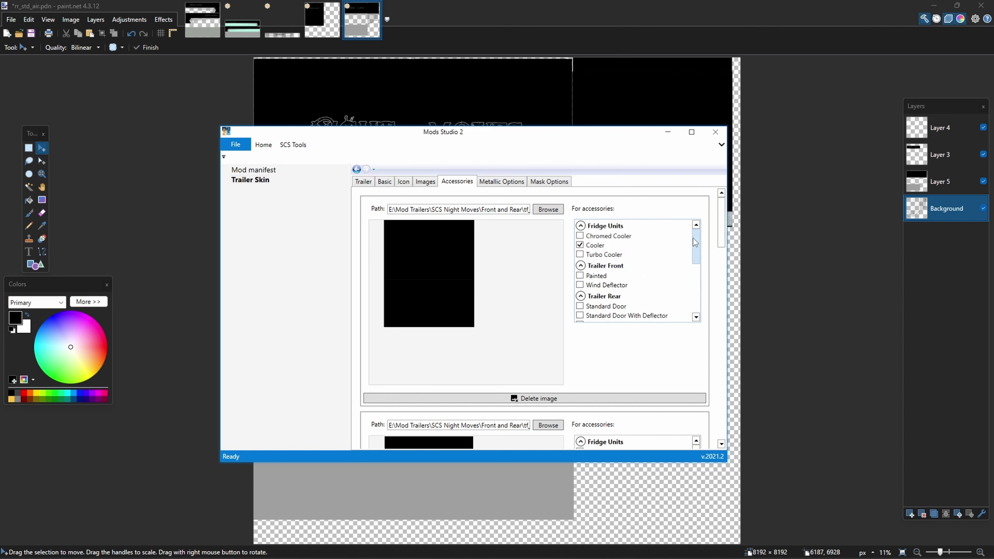
scroll(723, 231, down, 1)
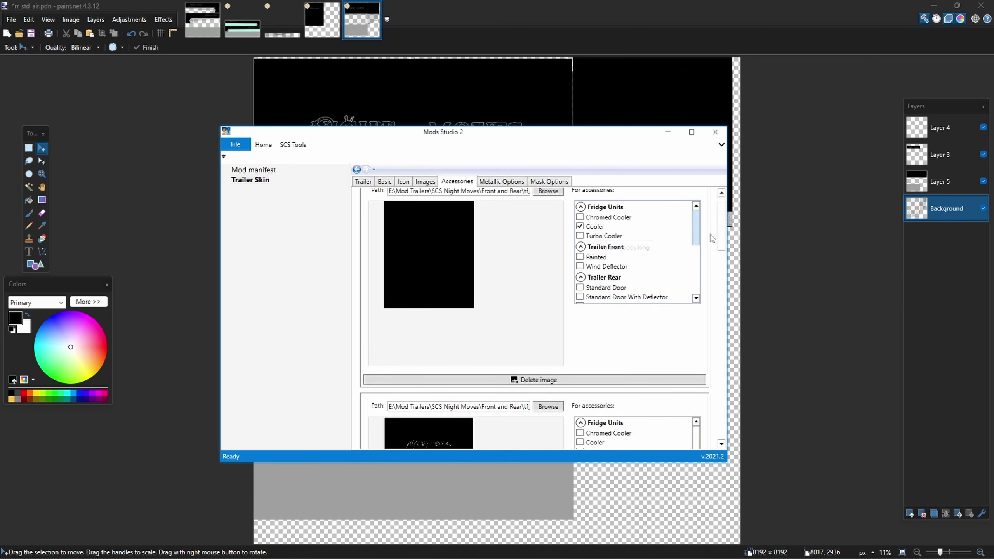
drag(724, 235, 724, 262)
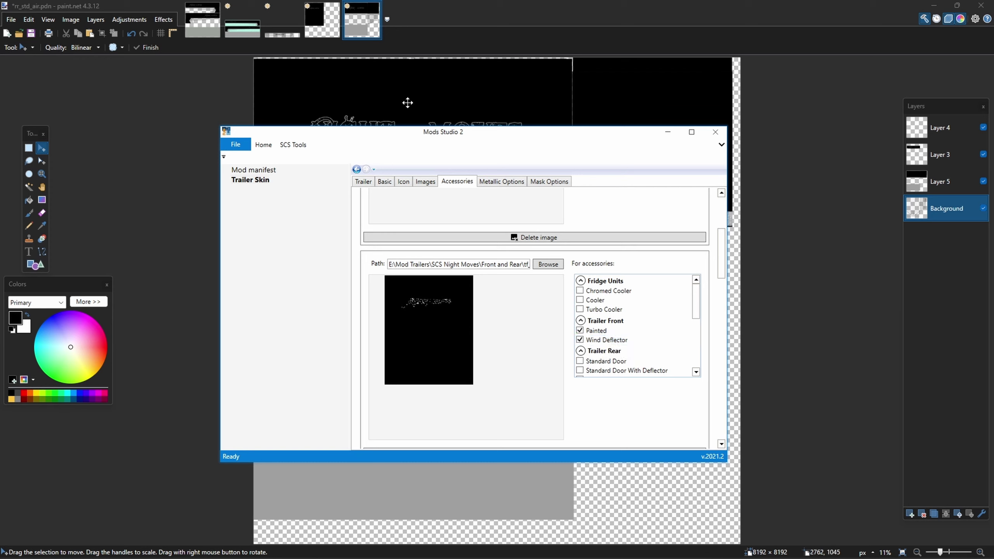
Compare tf_deflctr.pdn in paint.net with the Mods Studio 2 image assigned to the Painted and Wind Deflector trailer fronts.
click(320, 18)
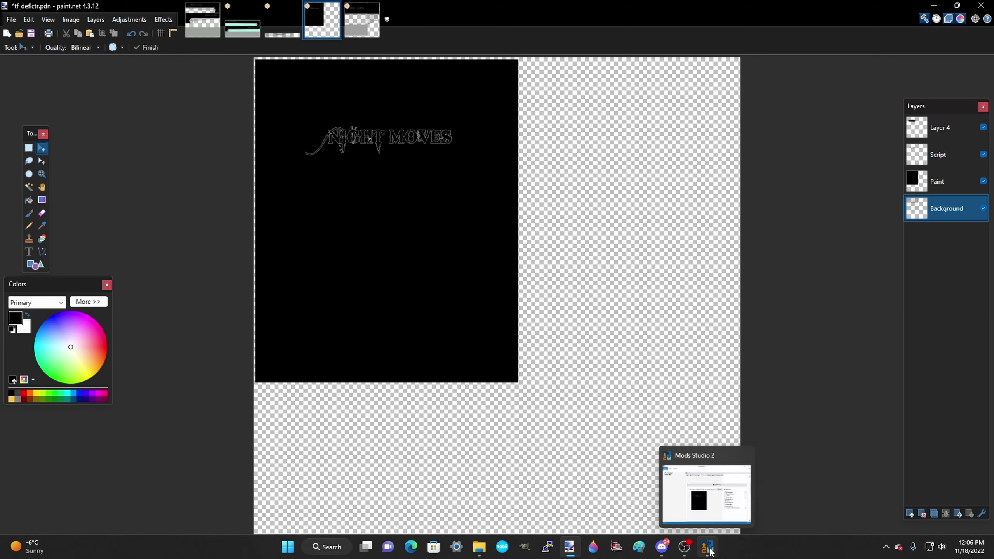
click(708, 547)
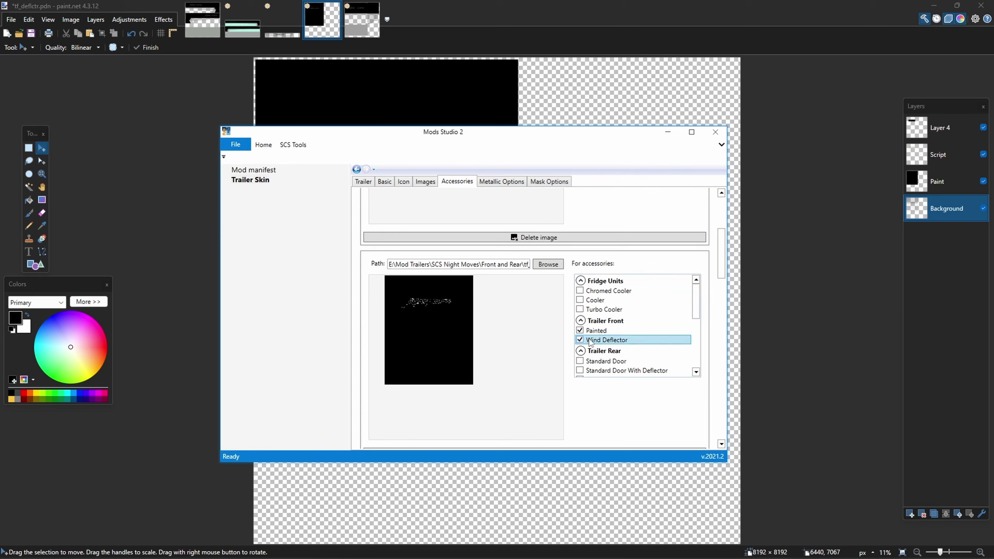
mouse_move(595, 344)
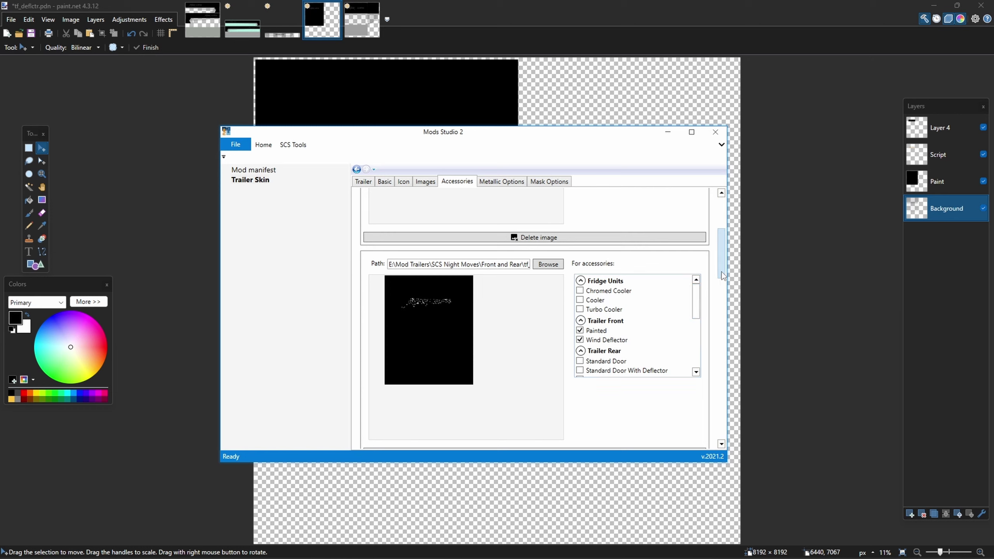
Review which trailer rear accessories are assigned to the first rear image below the Painted and Wind Deflector front image.
drag(724, 284, 727, 323)
mouse_move(727, 323)
mouse_down()
mouse_move(722, 283)
mouse_move(725, 313)
mouse_up()
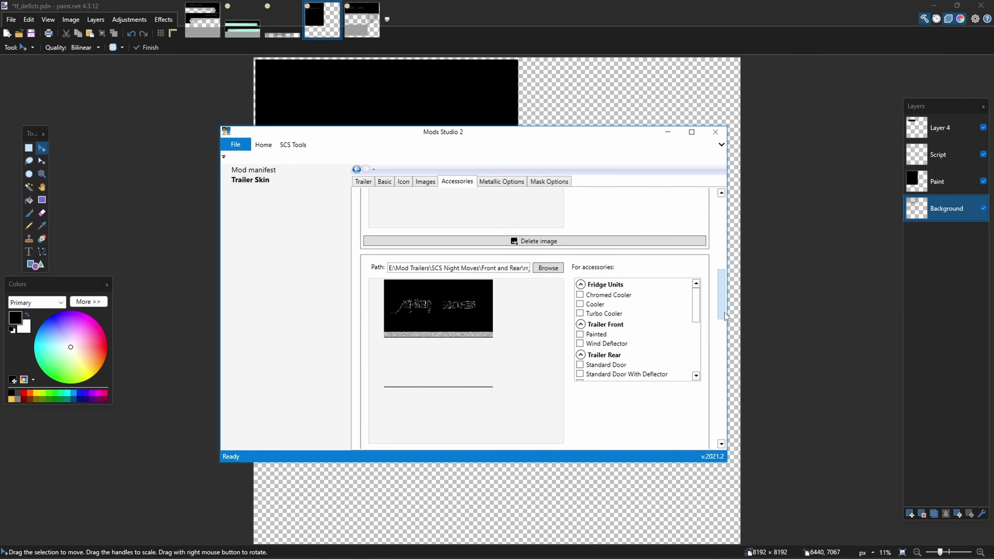
scroll(658, 331, down, 1)
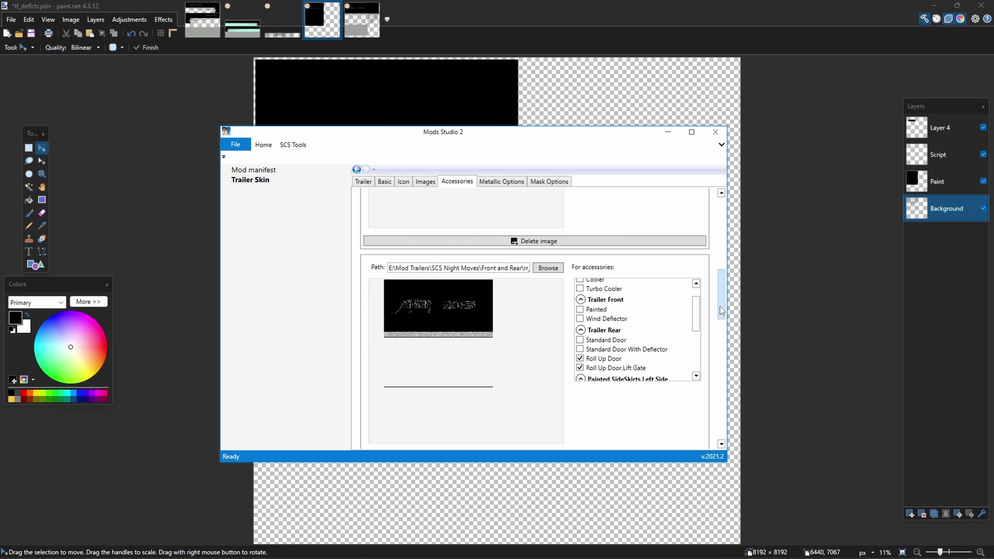
drag(721, 307, 722, 314)
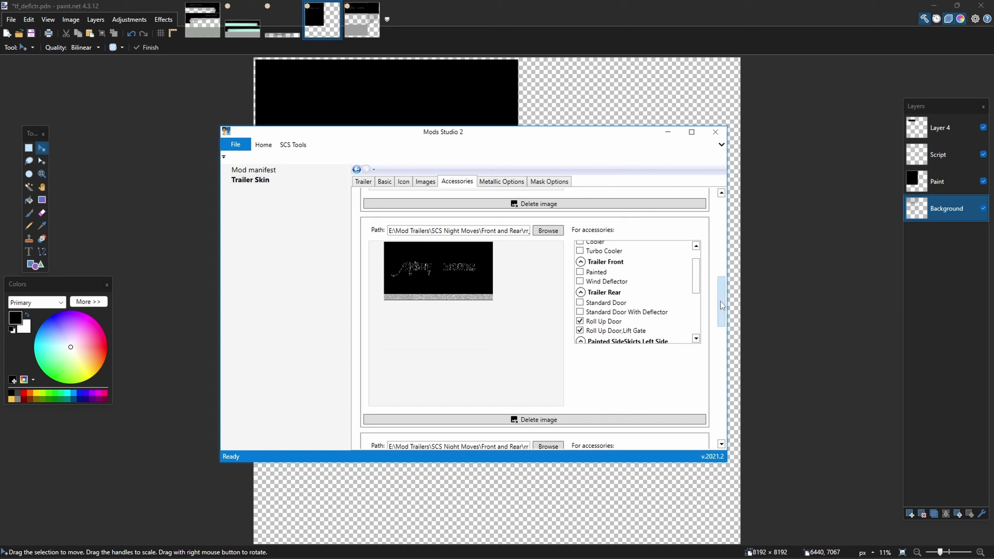
Review the accessories assigned to the other two trailer rear images, for Standard Door and Standard Door With Deflector.
drag(721, 301, 724, 347)
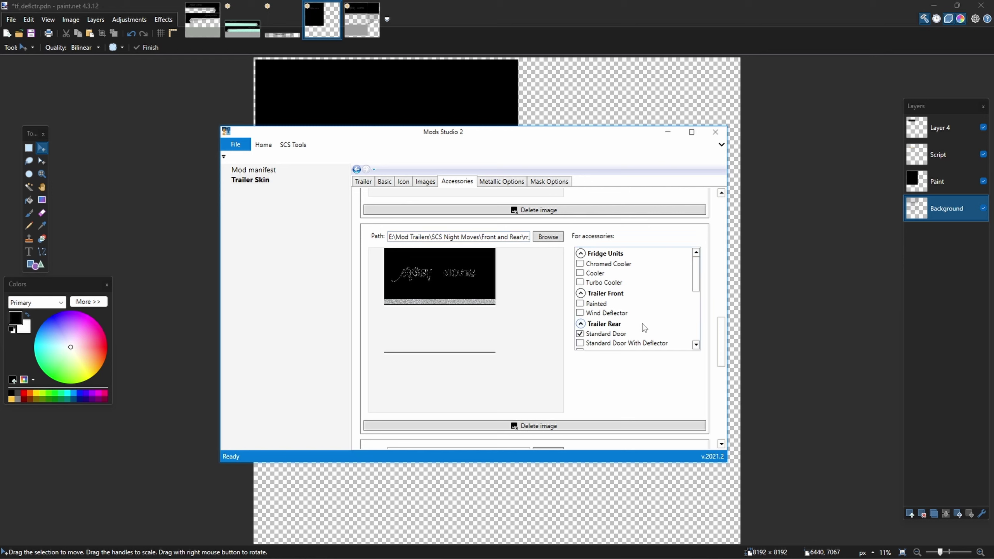
scroll(637, 316, down, 1)
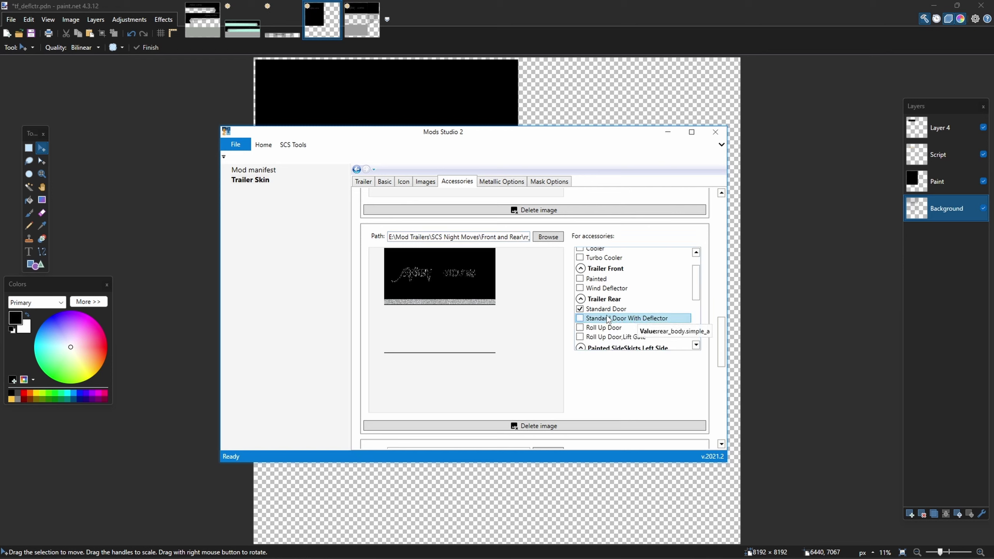
scroll(620, 321, down, 1)
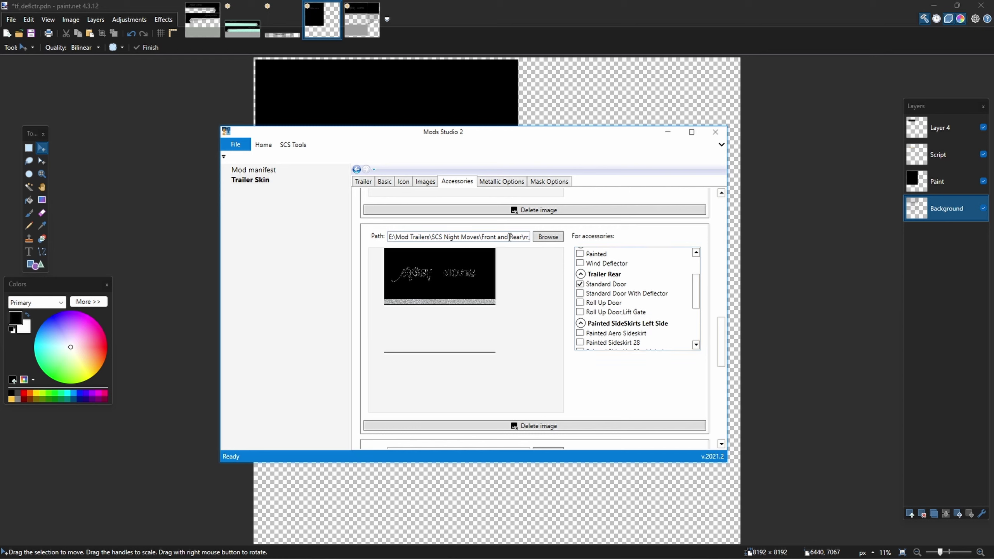
mouse_move(644, 318)
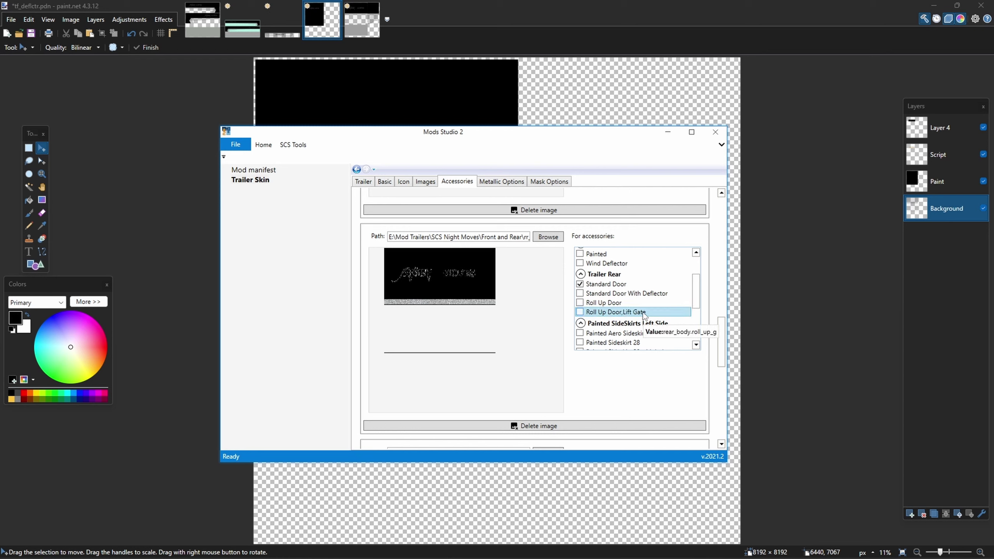
scroll(641, 312, down, 2)
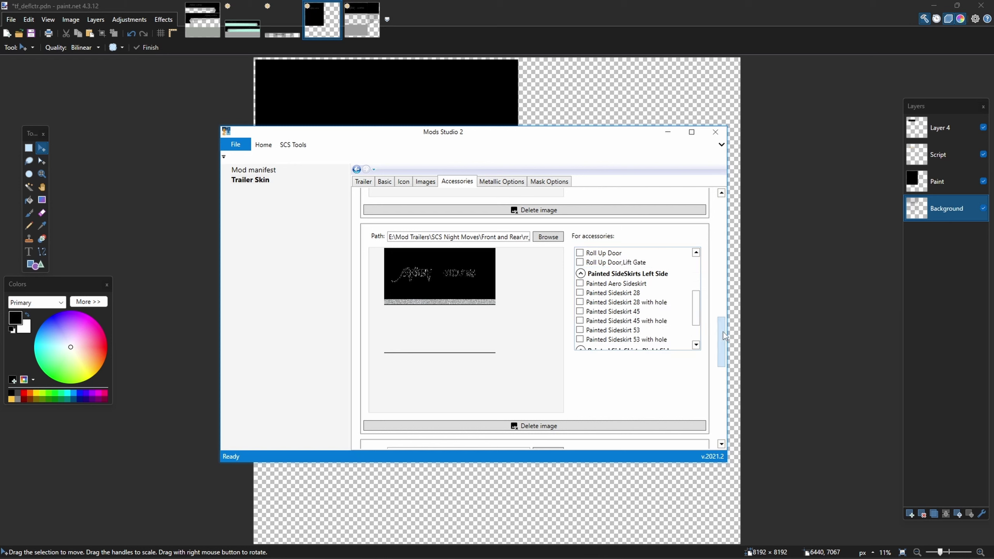
drag(722, 333, 724, 372)
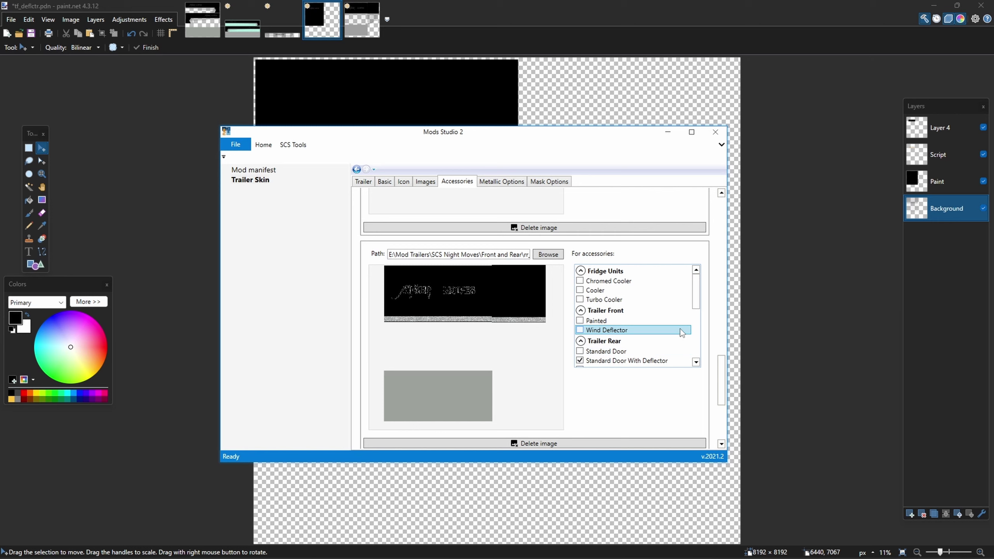
mouse_move(695, 304)
mouse_down()
mouse_move(699, 346)
mouse_move(722, 369)
mouse_move(721, 385)
mouse_move(722, 374)
mouse_up()
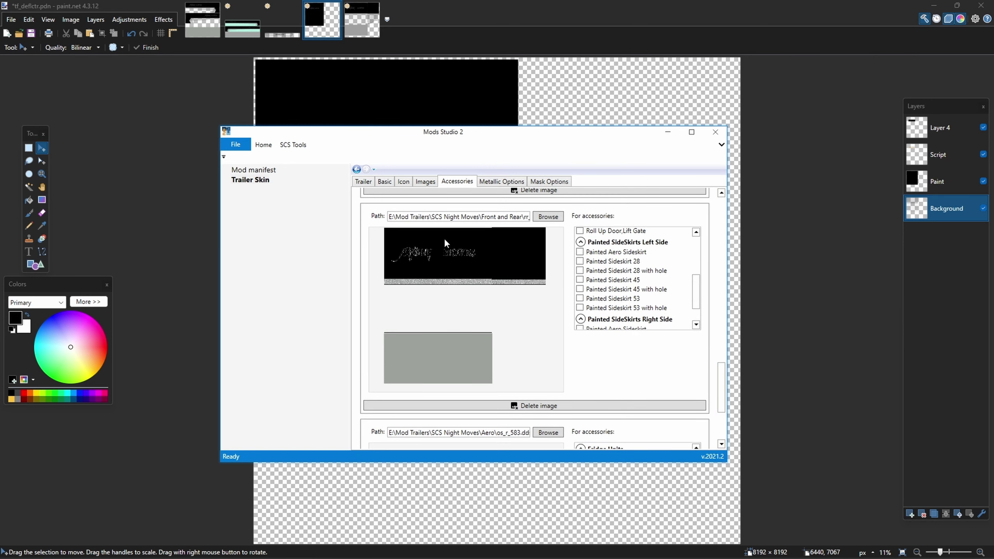
Examine which left-side and right-side painted sideskirts are assigned to the os_r_583.dds image.
drag(722, 378, 724, 405)
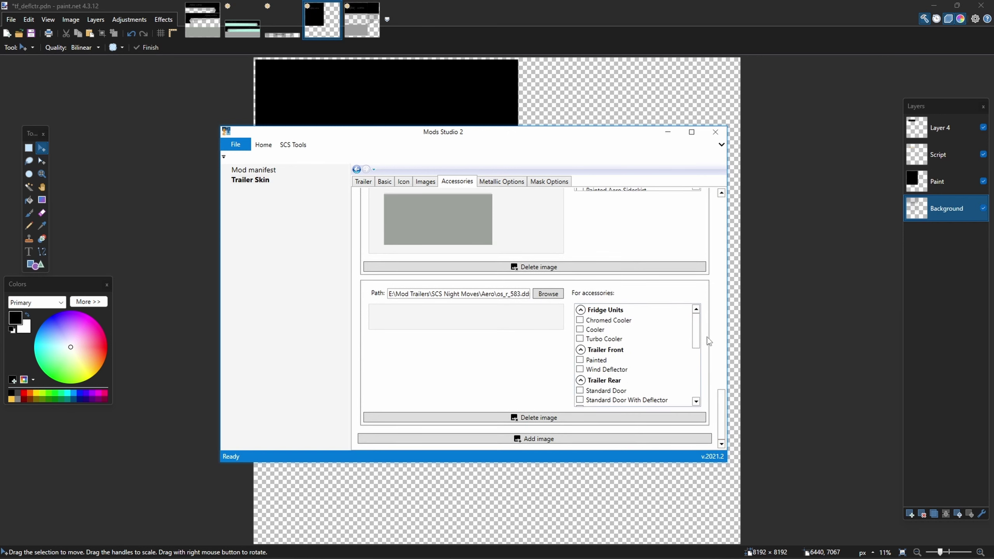
drag(697, 331, 697, 372)
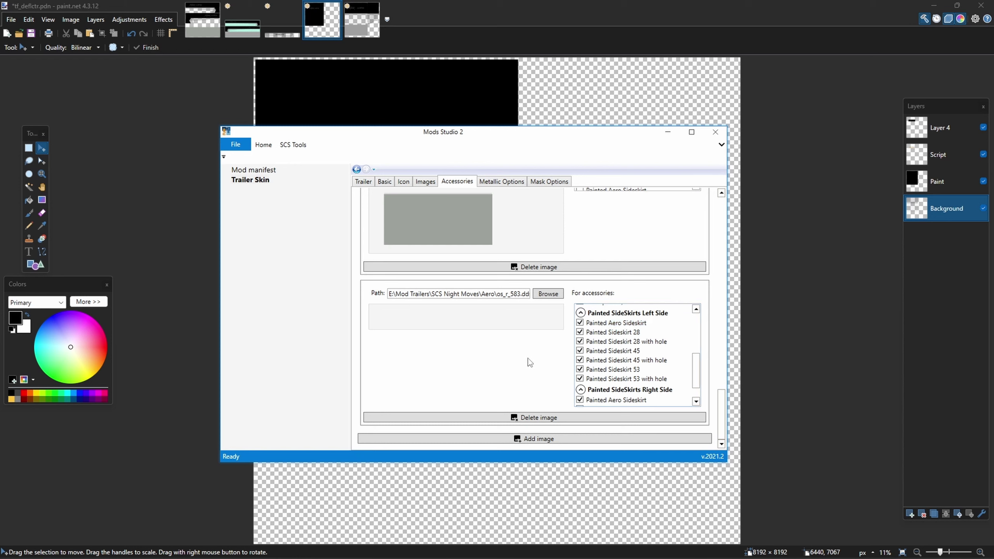
scroll(457, 317, up, 1)
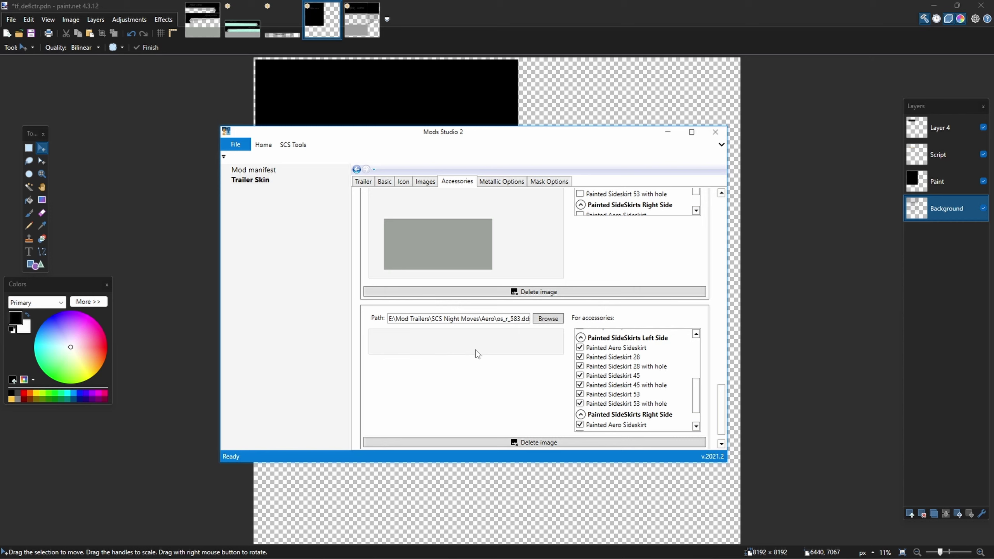
scroll(460, 375, down, 1)
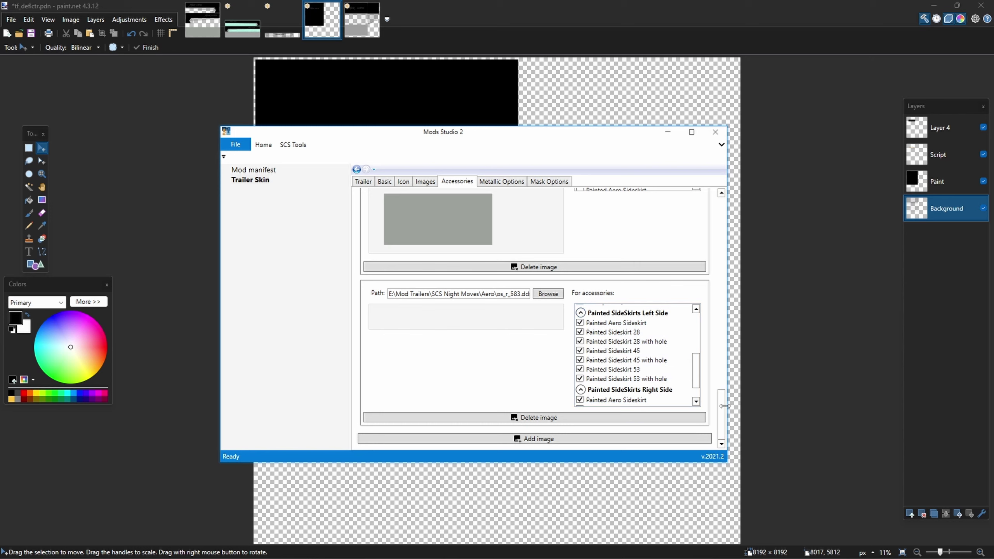
mouse_move(725, 413)
mouse_down()
mouse_move(724, 374)
mouse_move(728, 425)
mouse_up()
scroll(699, 370, up, 1)
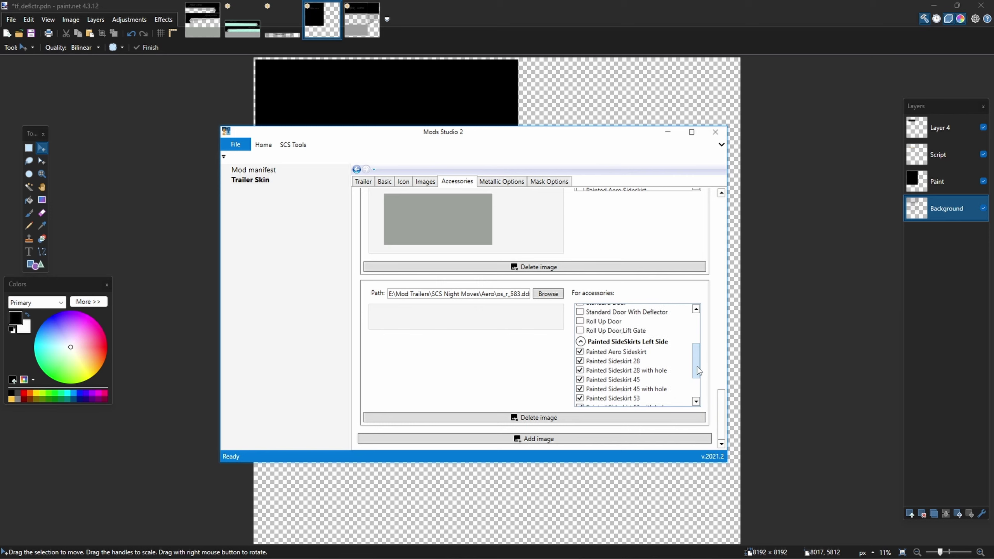
mouse_move(697, 370)
mouse_down()
mouse_move(698, 336)
mouse_move(698, 379)
mouse_up()
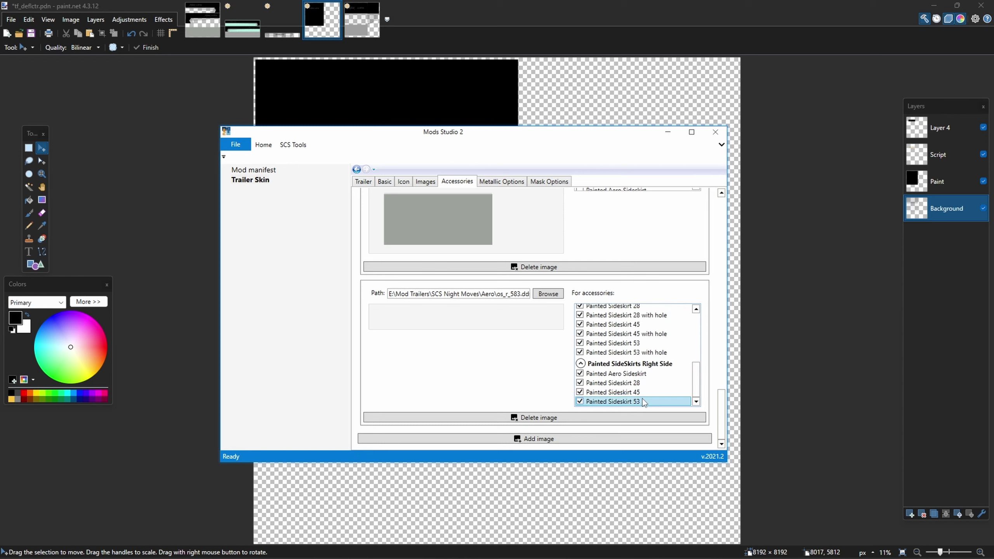
mouse_move(723, 441)
mouse_down()
mouse_move(734, 287)
mouse_move(724, 242)
mouse_move(724, 442)
mouse_up()
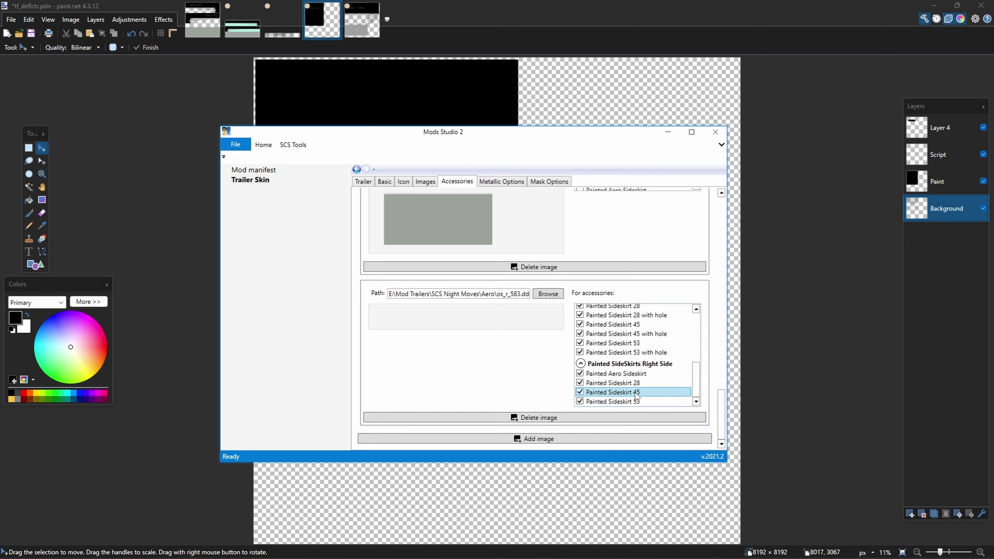
mouse_move(698, 392)
mouse_down()
mouse_move(700, 375)
mouse_move(698, 388)
mouse_up()
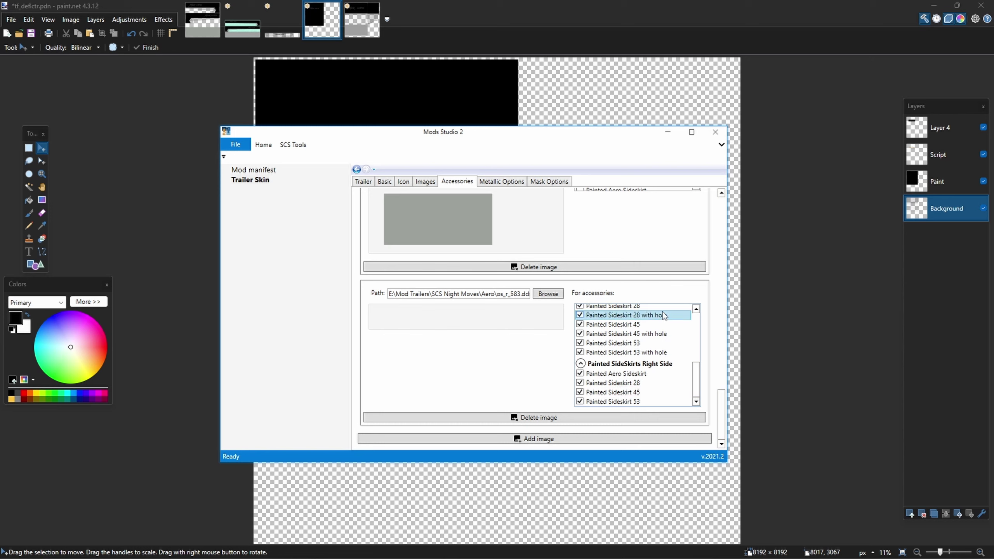
Compare the left and right painted sideskirt selections of os_r_583.dds with those of the trailer rear images.
scroll(696, 358, up, 3)
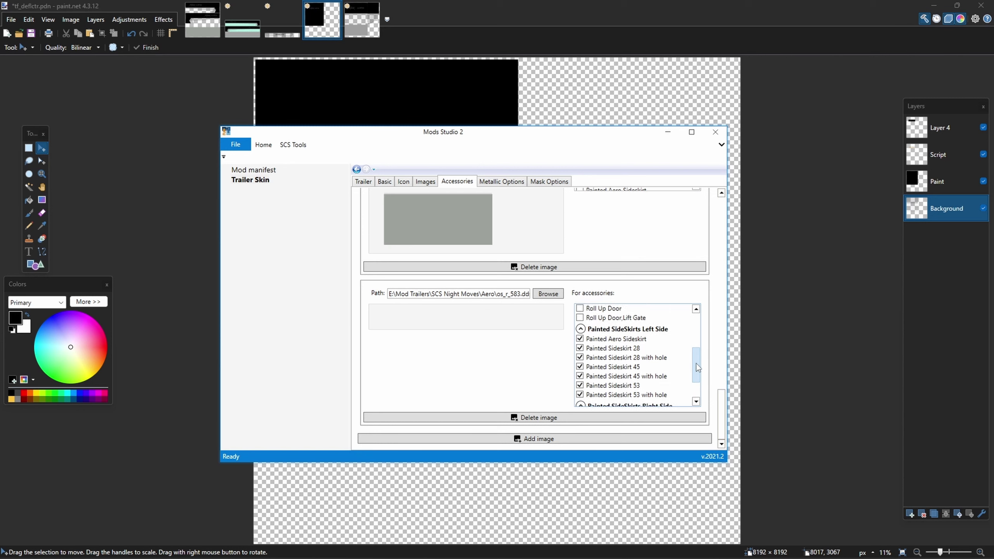
scroll(697, 370, down, 2)
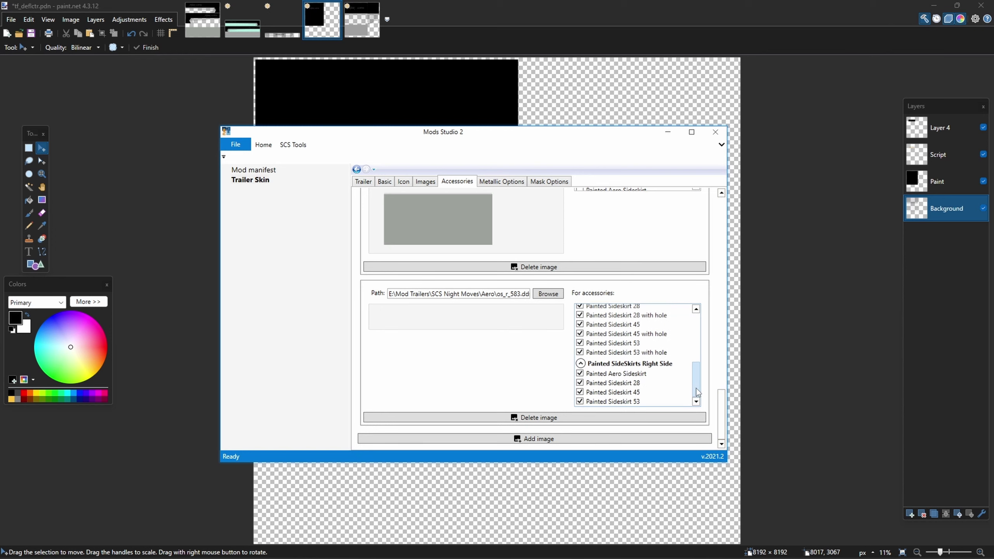
scroll(697, 389, up, 2)
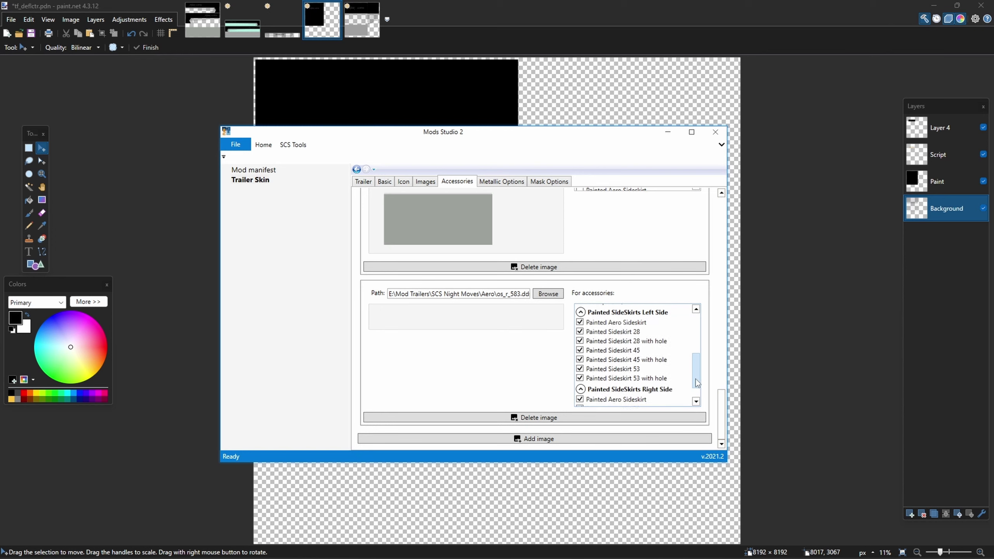
scroll(696, 383, down, 1)
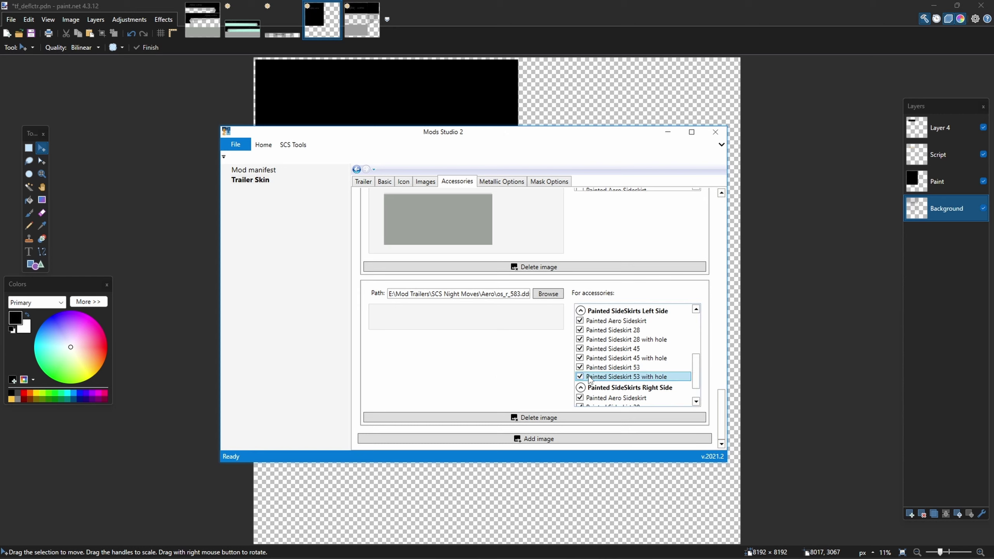
scroll(499, 374, up, 5)
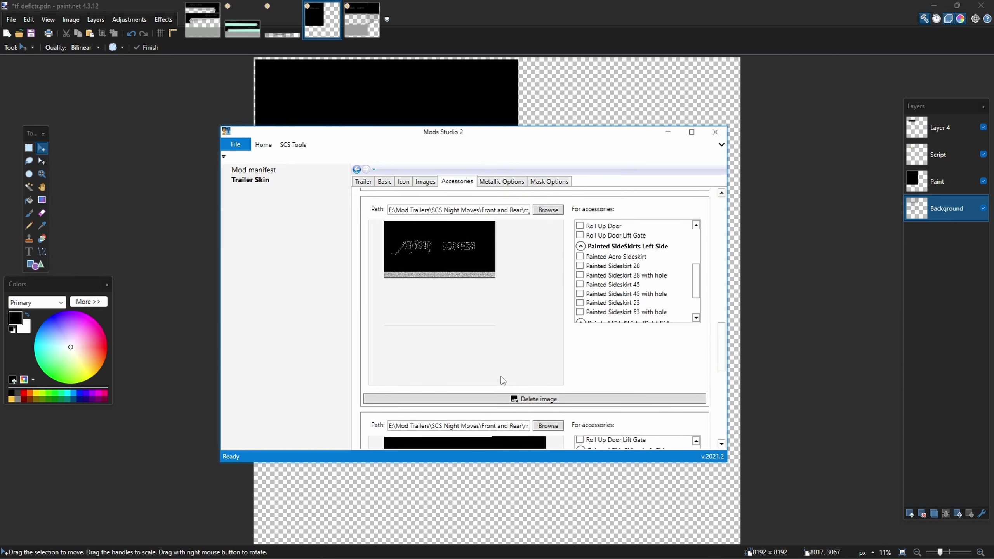
scroll(504, 372, down, 4)
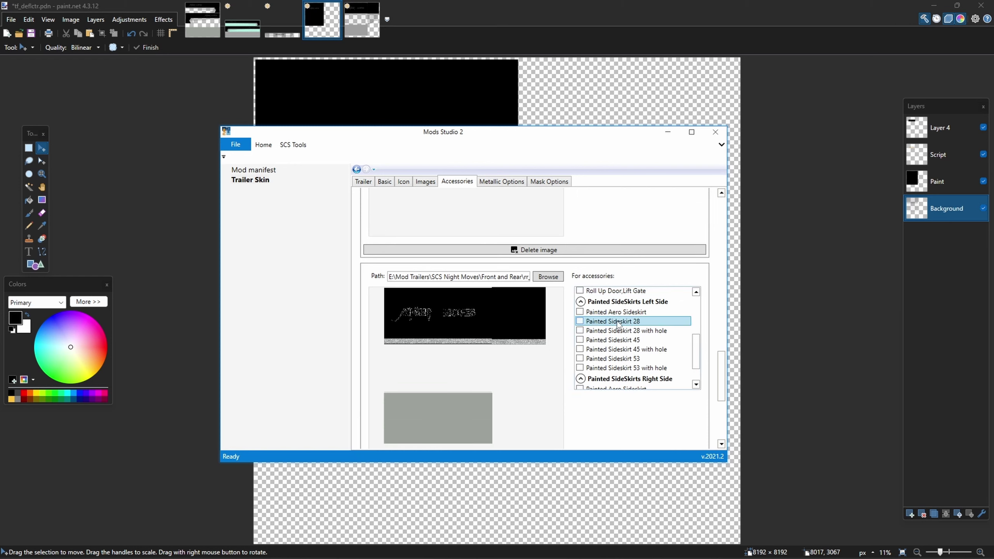
scroll(518, 369, down, 5)
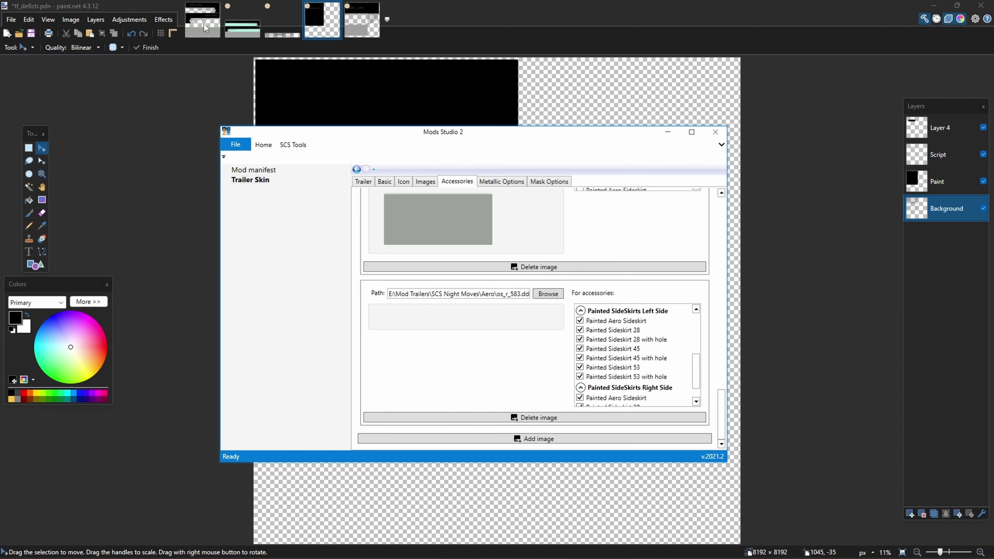
View 53_hole_left.pdn in paint.net and return to Mods Studio 2 to look through the accessory images back to the Cooler image.
click(288, 17)
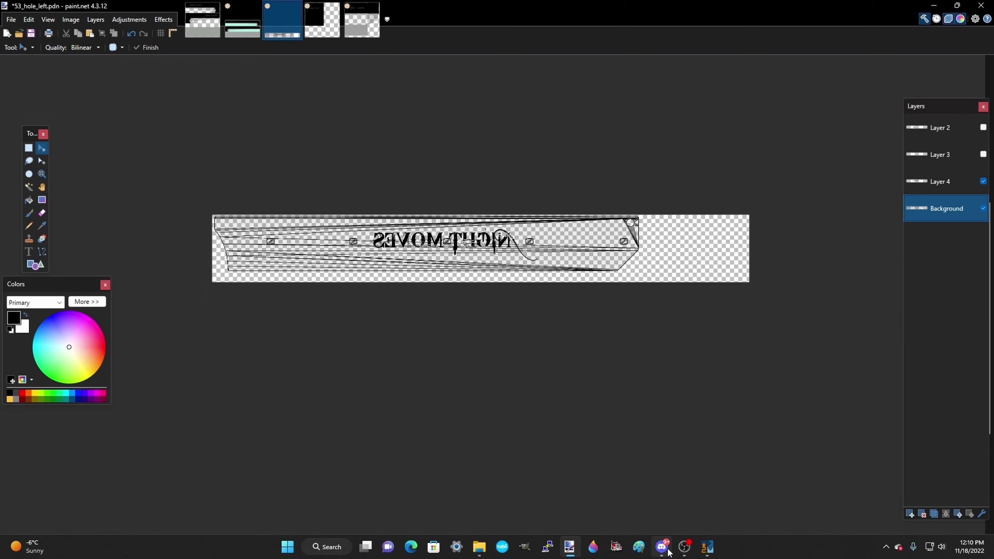
click(706, 548)
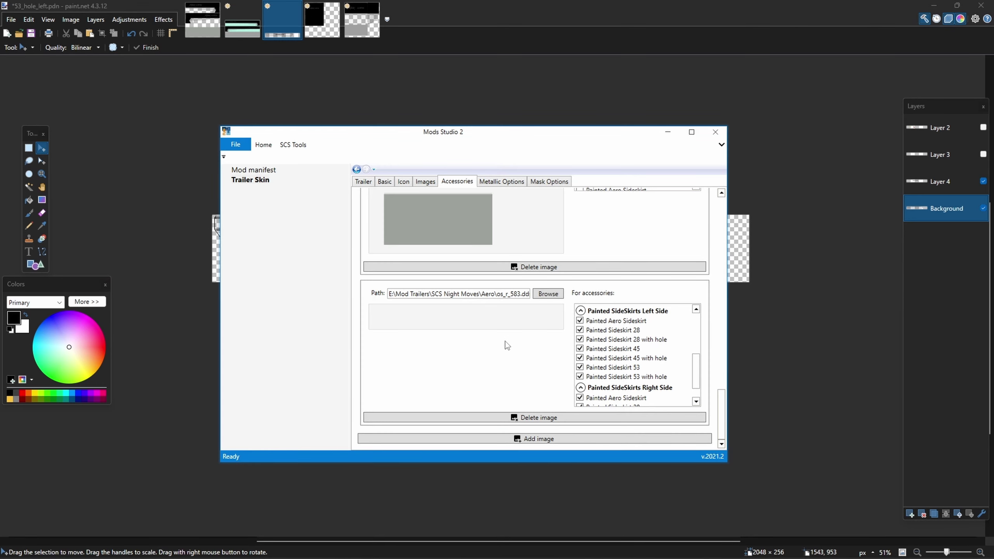
scroll(507, 344, up, 2)
scroll(516, 311, up, 5)
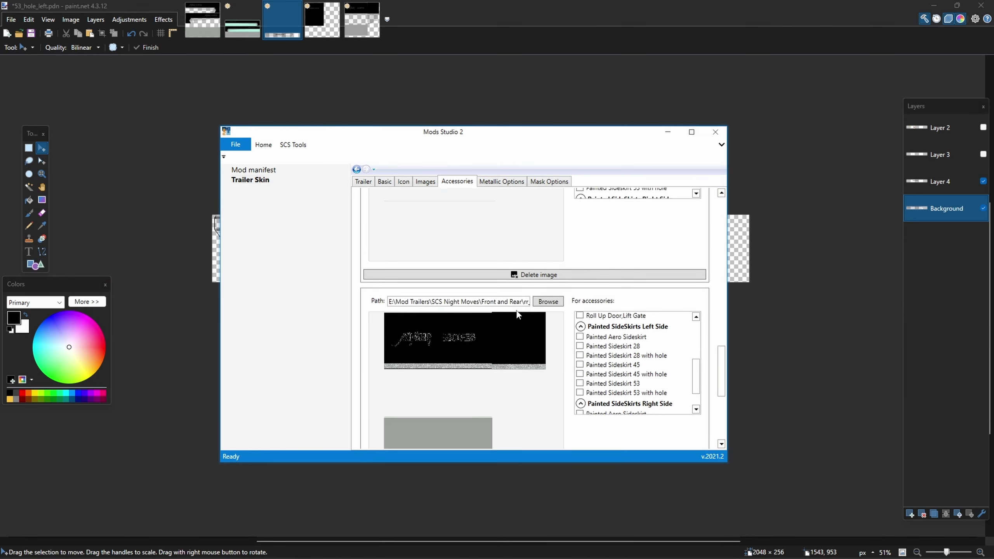
scroll(516, 311, up, 5)
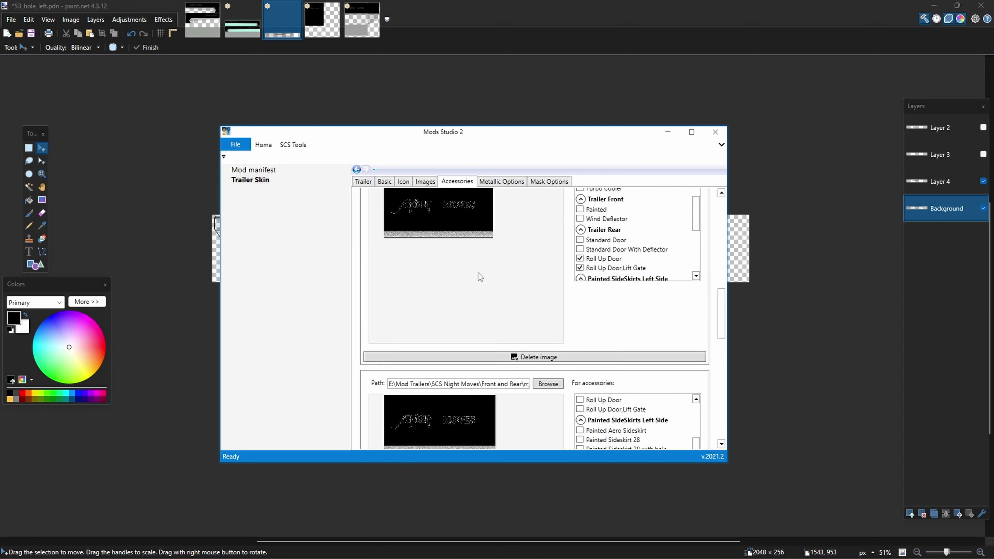
scroll(516, 319, up, 10)
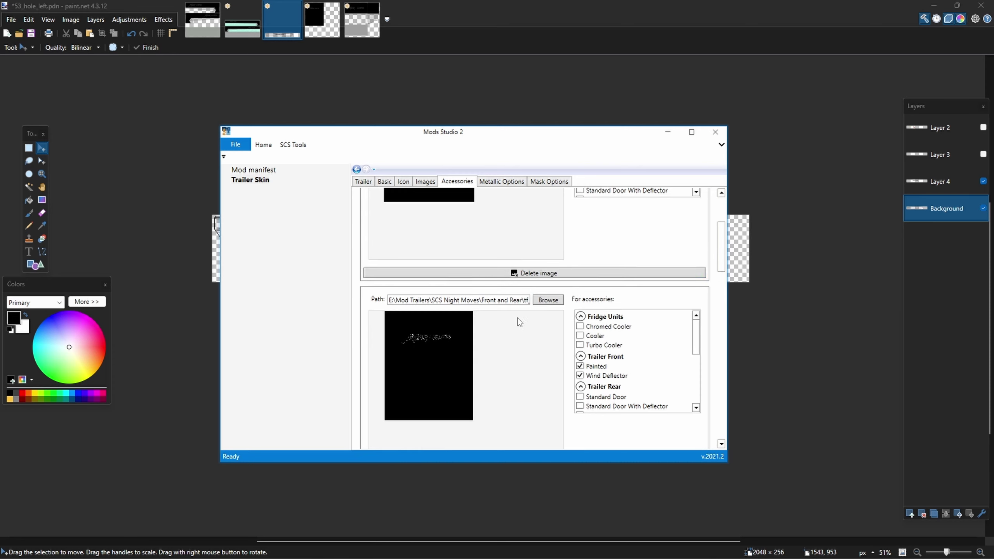
scroll(519, 321, up, 3)
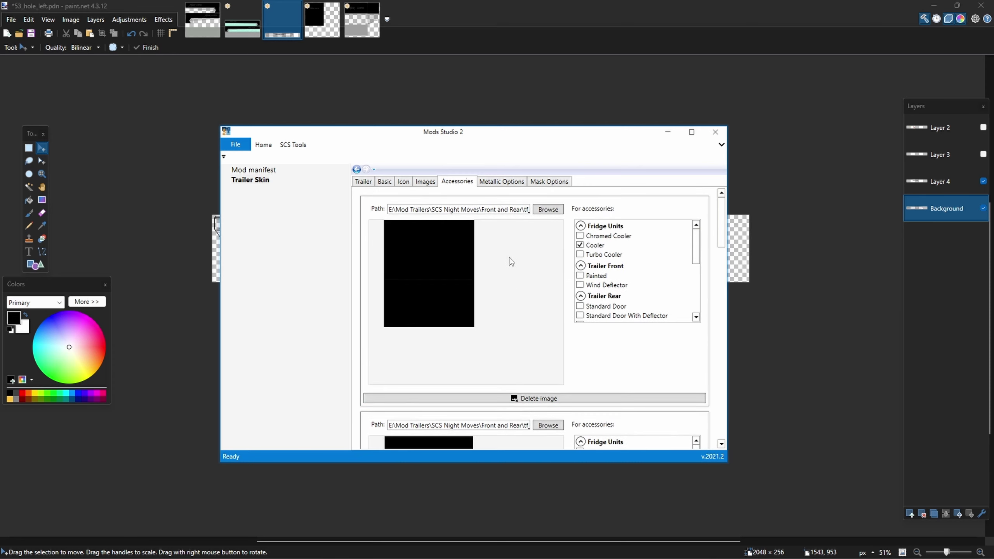
Recheck the trailer front and Roll Up Door accessory images, and open the trailer skin's body images.
scroll(521, 262, down, 5)
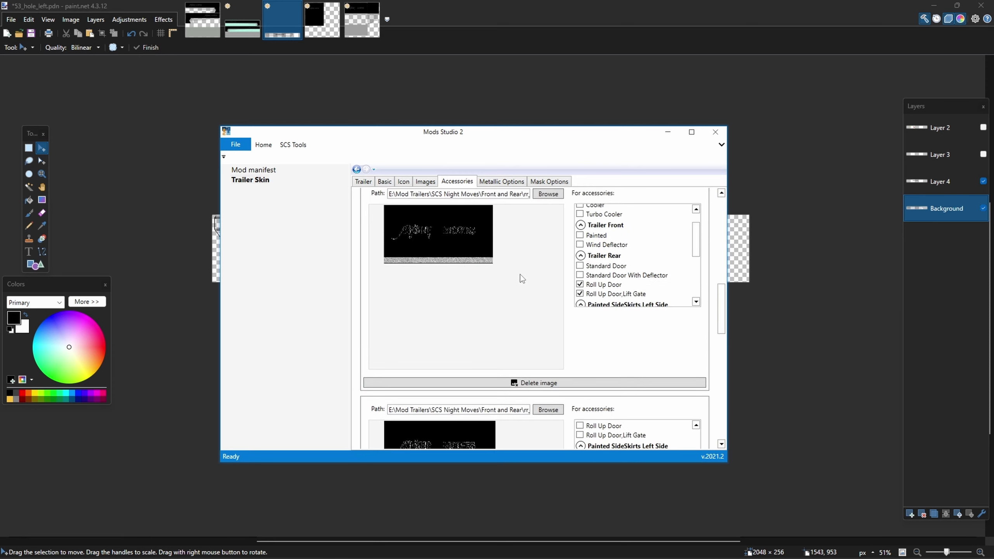
scroll(520, 275, up, 6)
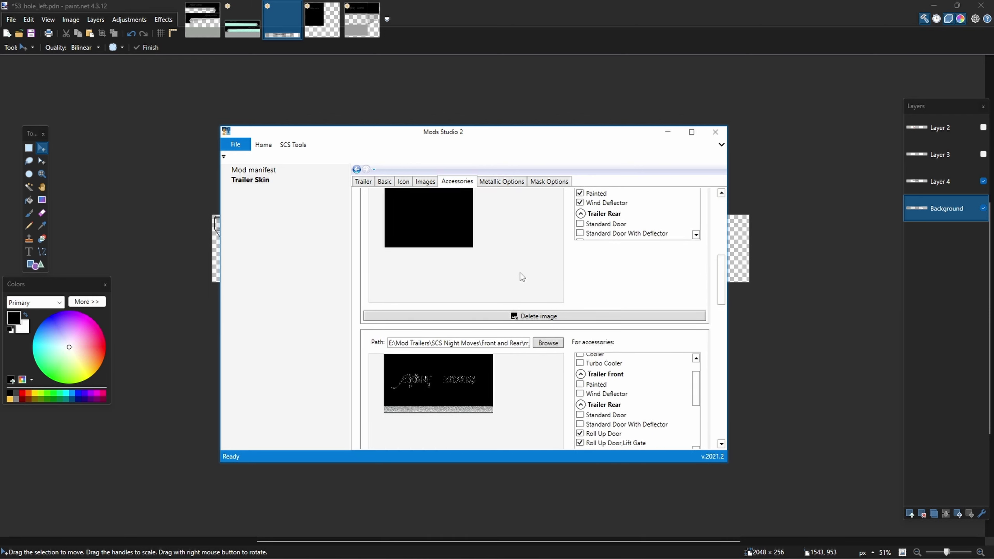
scroll(520, 272, up, 2)
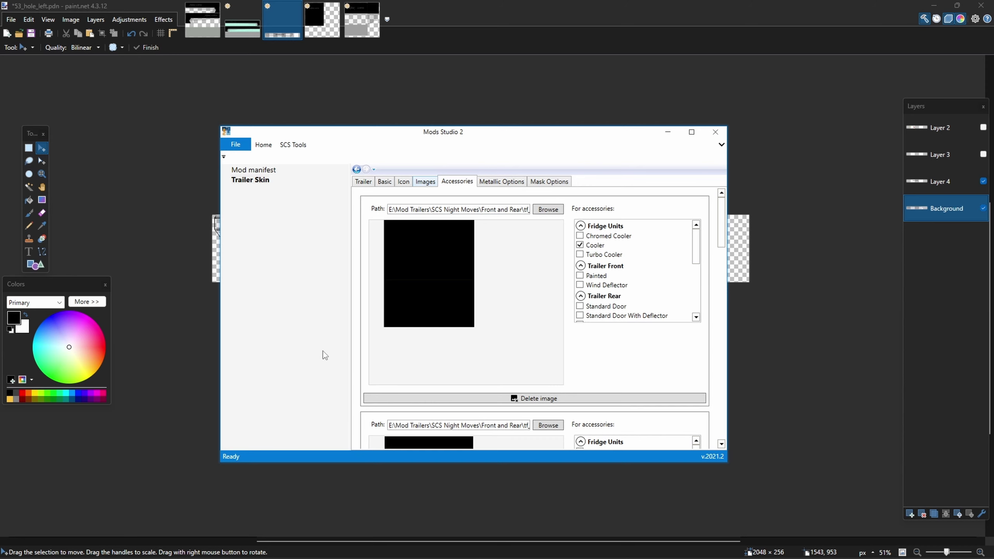
key(ctrl+shift+Tab)
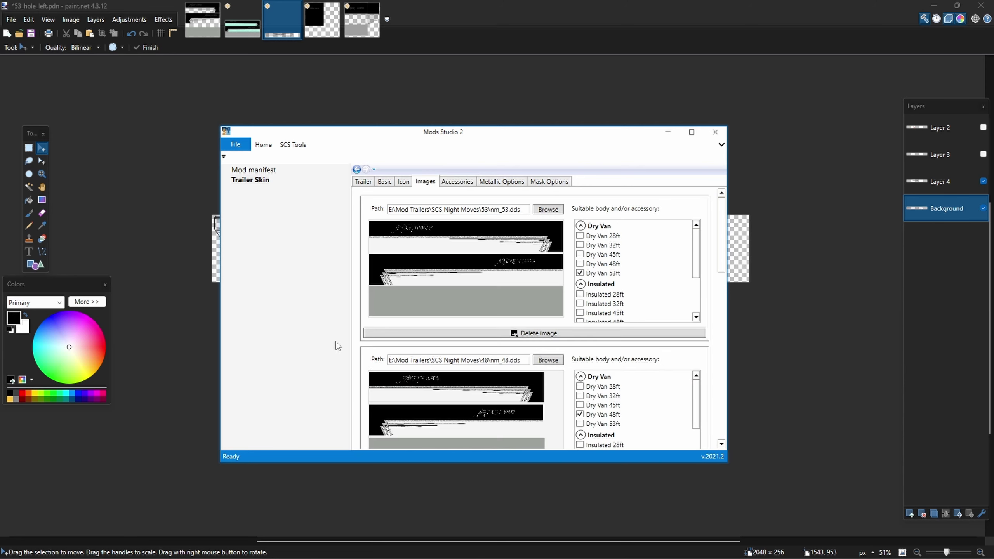